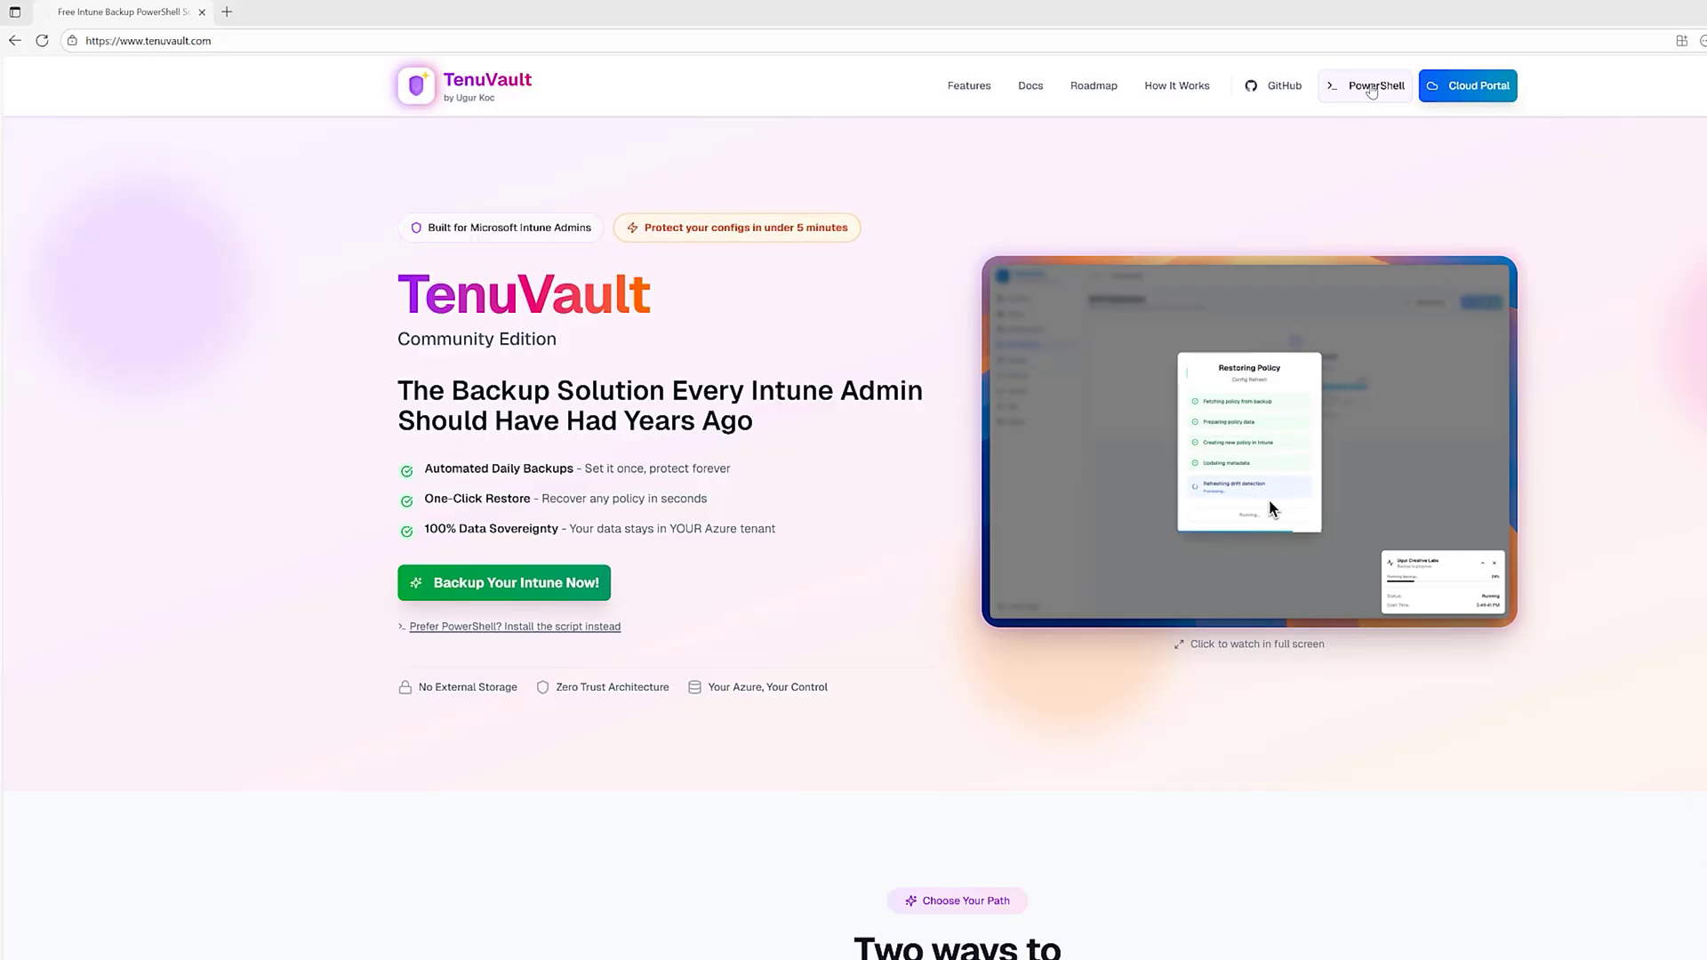
# - Open the TenuVault cloud portal and launch the Setup Wizard's Welcome step
pyautogui.click(1464, 98)
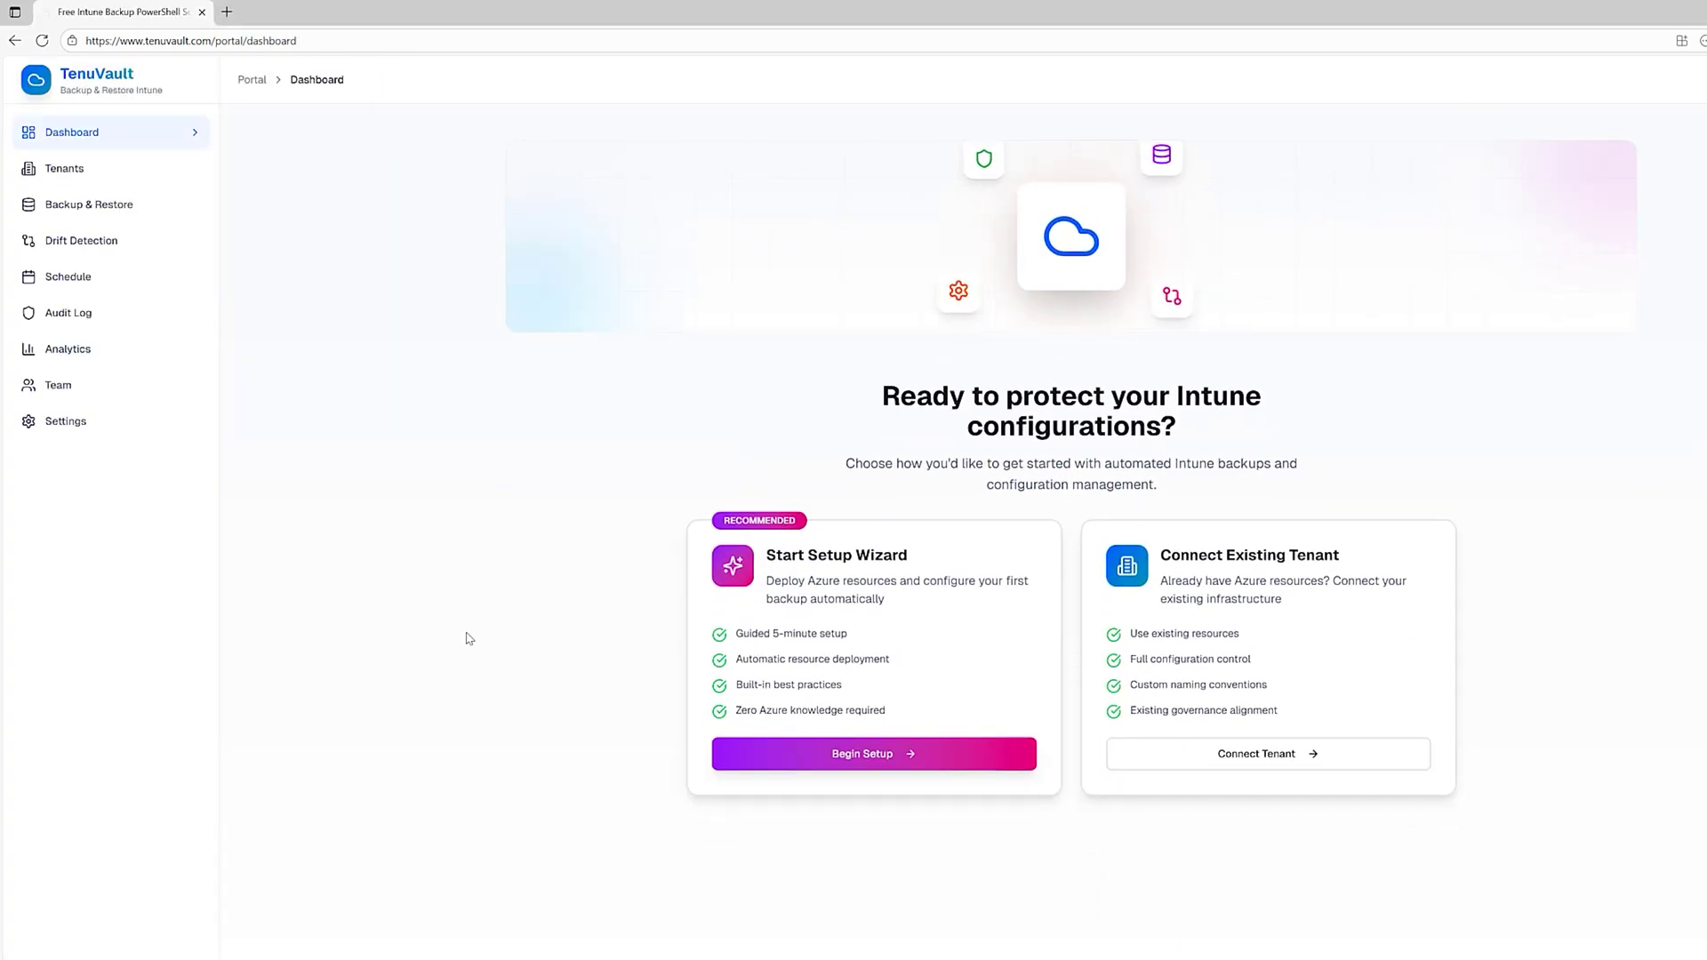
pyautogui.click(925, 758)
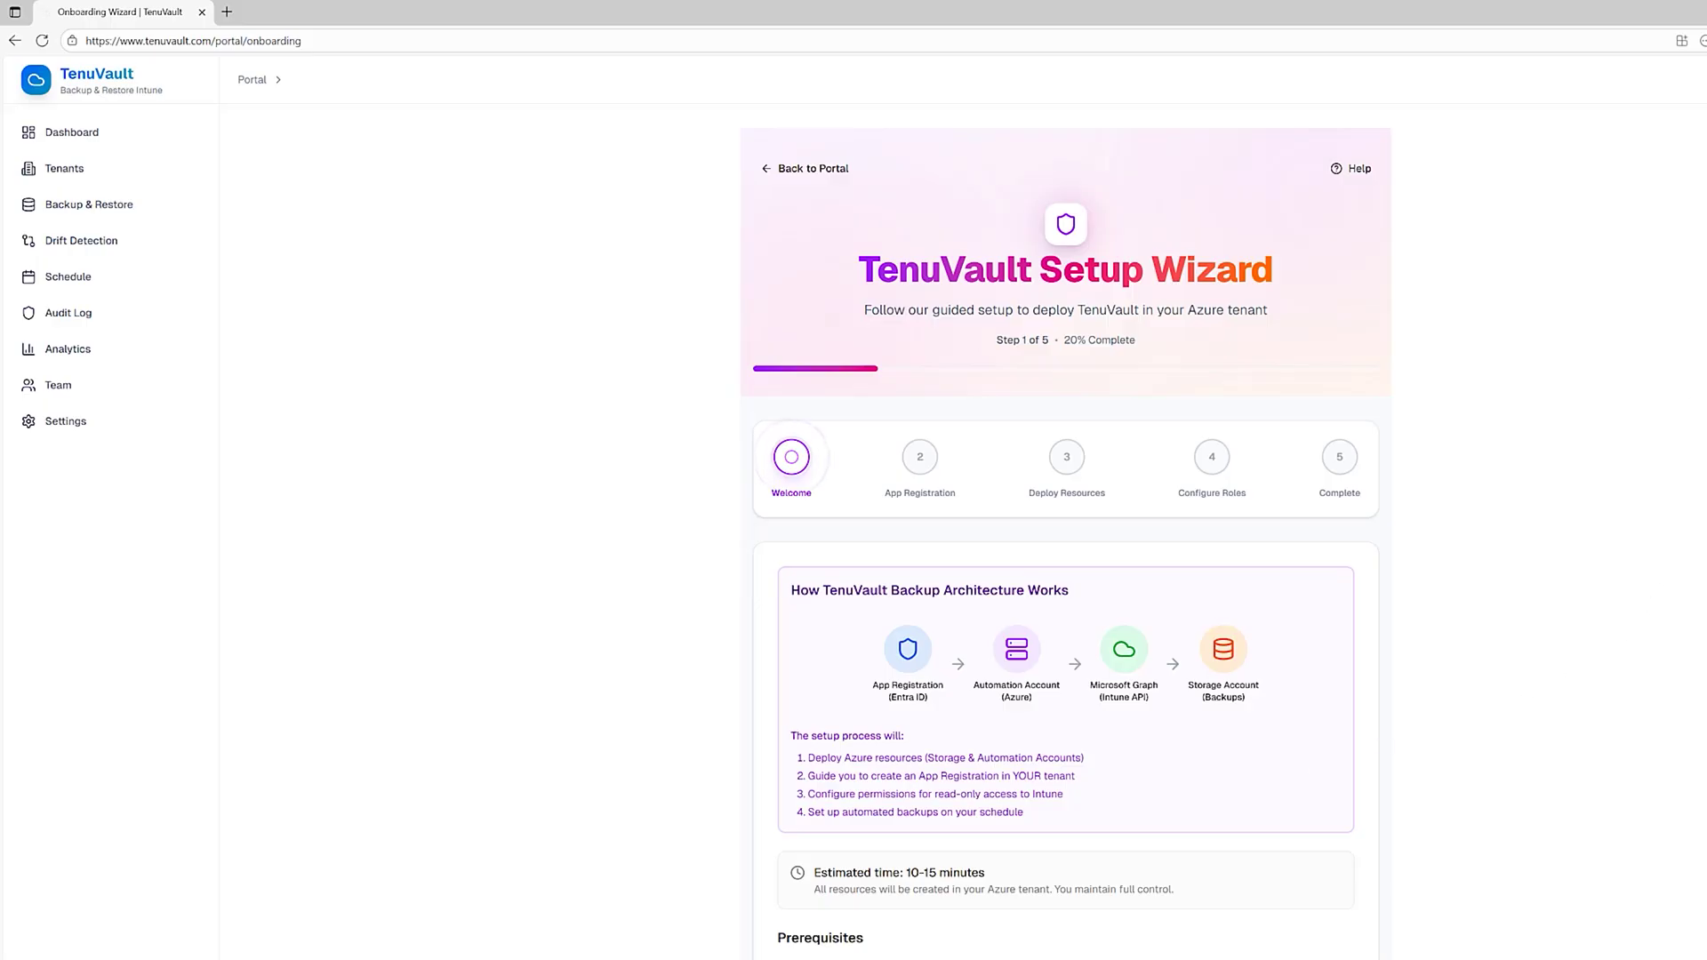
pyautogui.scroll(-4, 1066, 534)
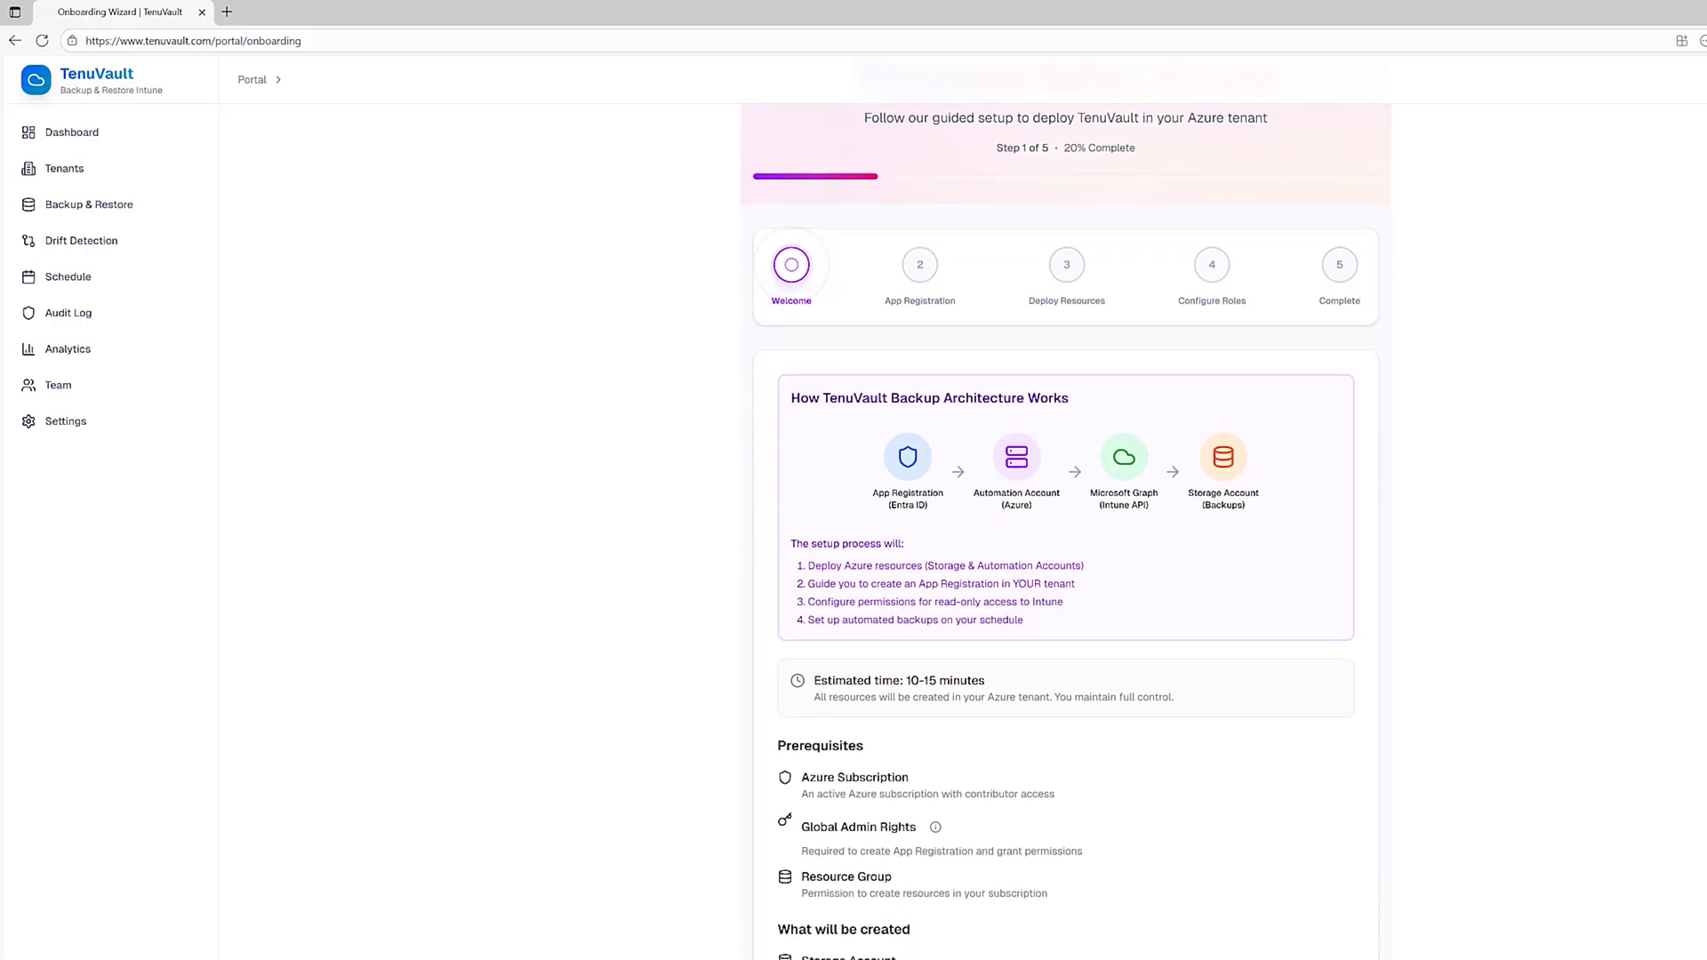
pyautogui.scroll(-1, 706, 413)
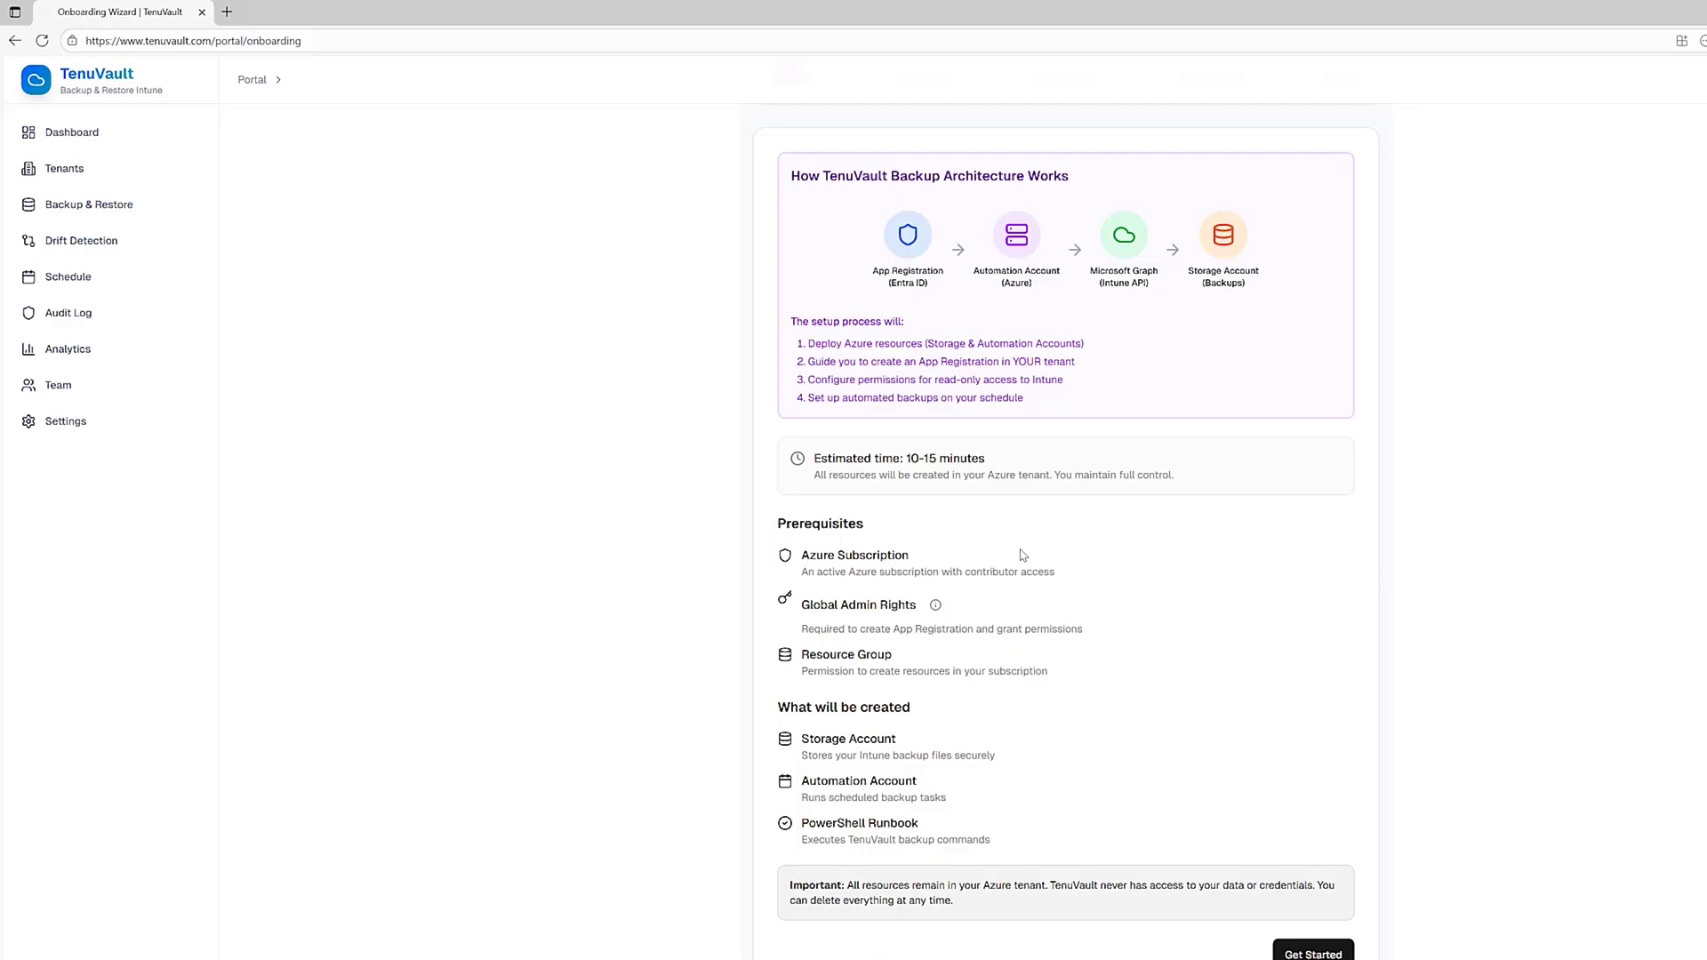
# - Review the prerequisites and the least-privilege alternatives to Global Admin Rights
pyautogui.scroll(2, 1023, 555)
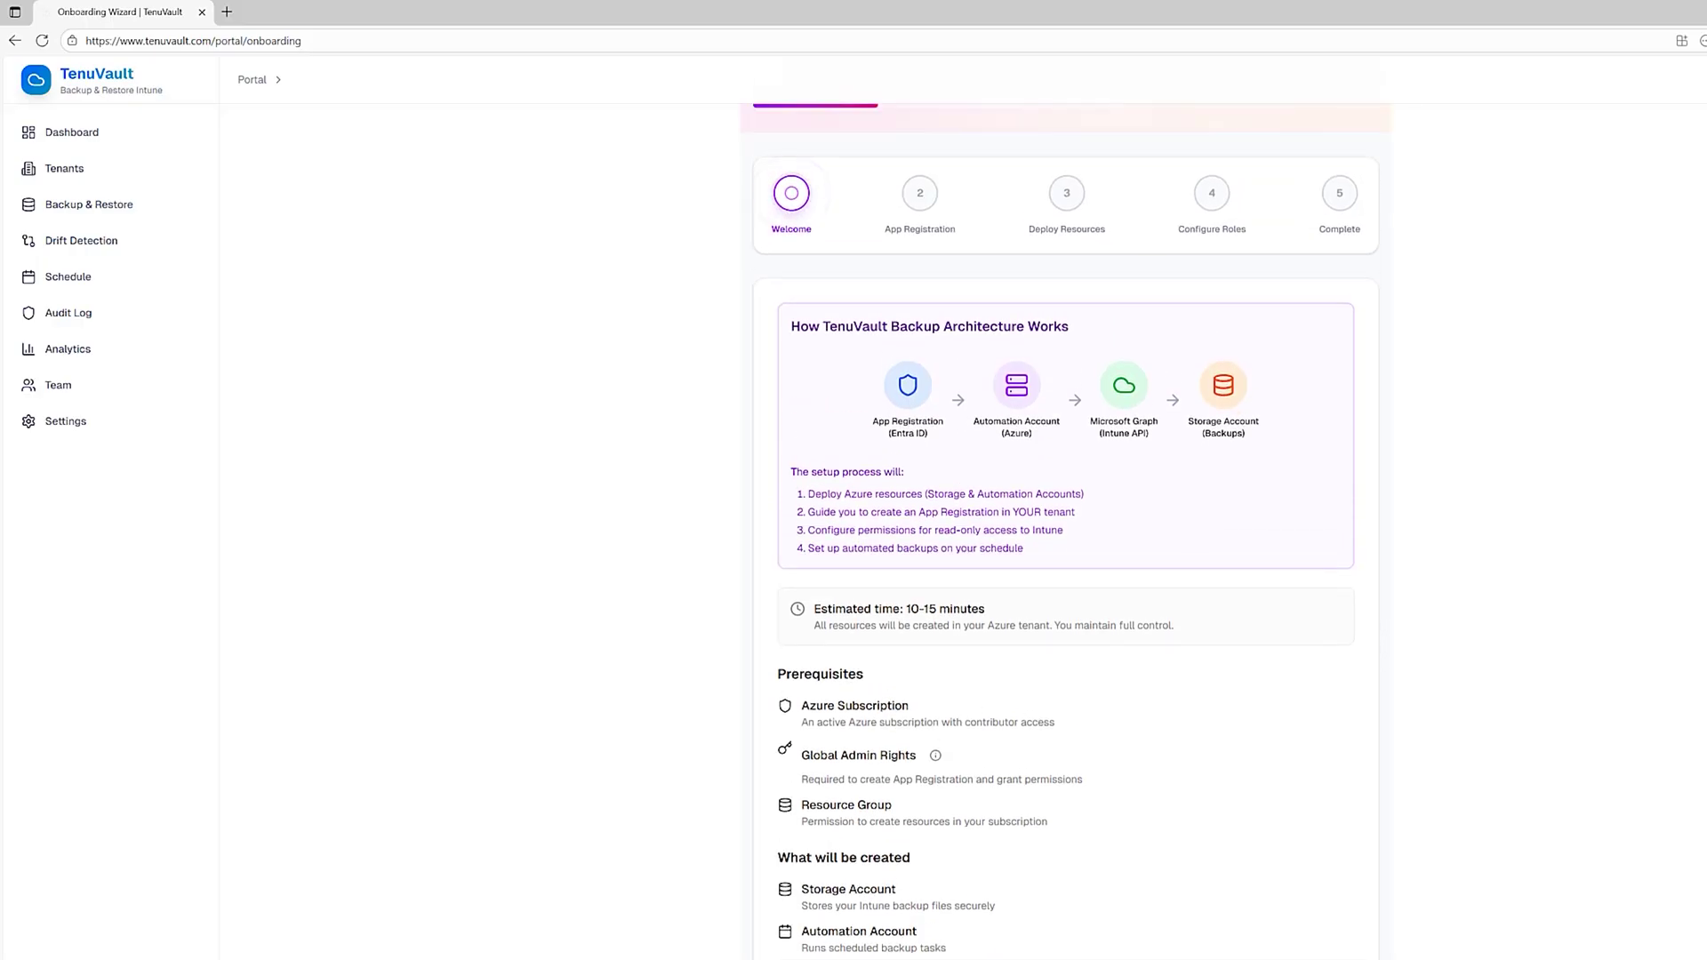
pyautogui.scroll(-1, 937, 661)
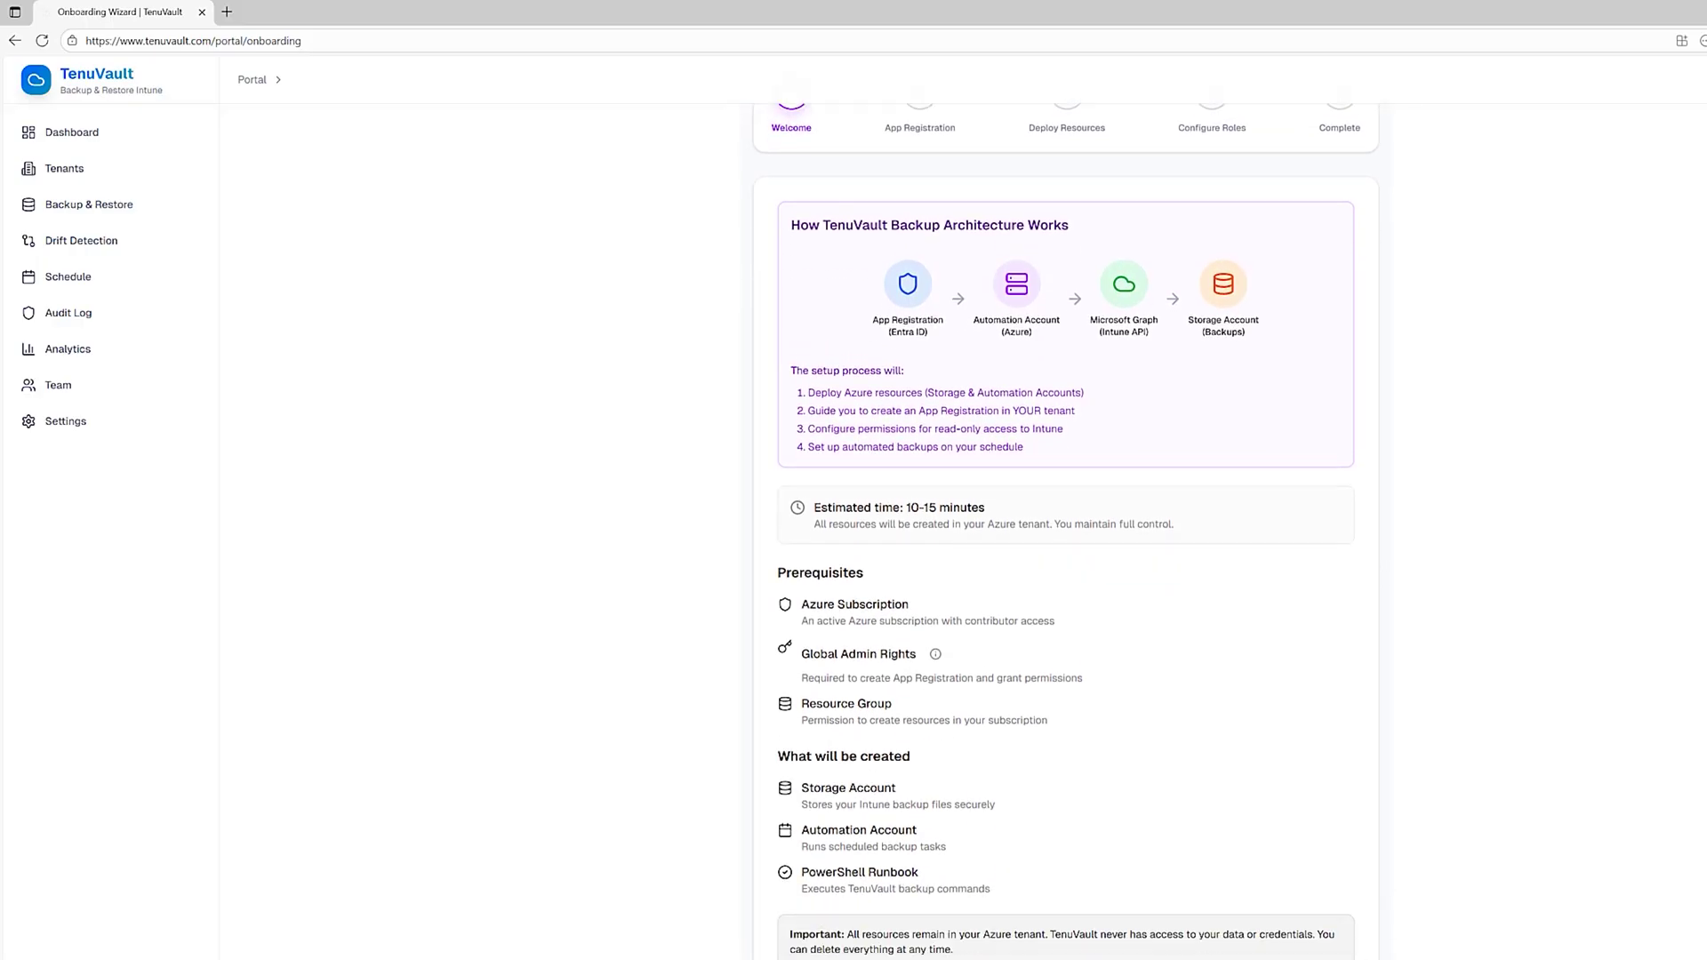
pyautogui.click(936, 657)
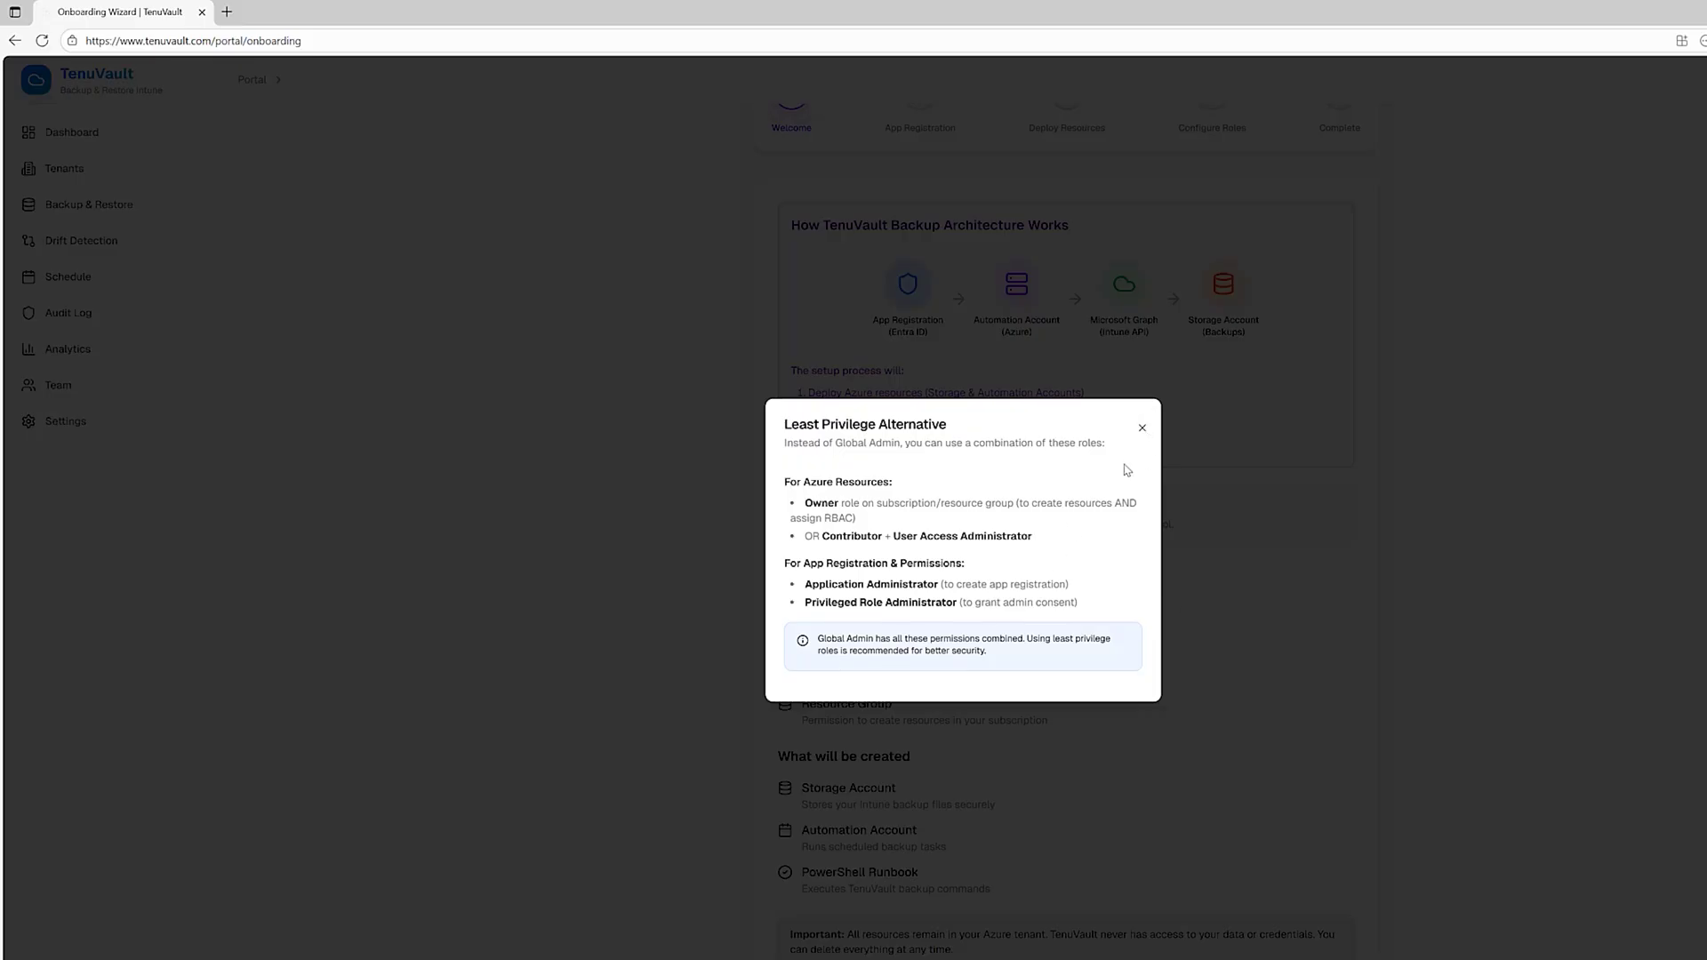
pyautogui.click(1143, 428)
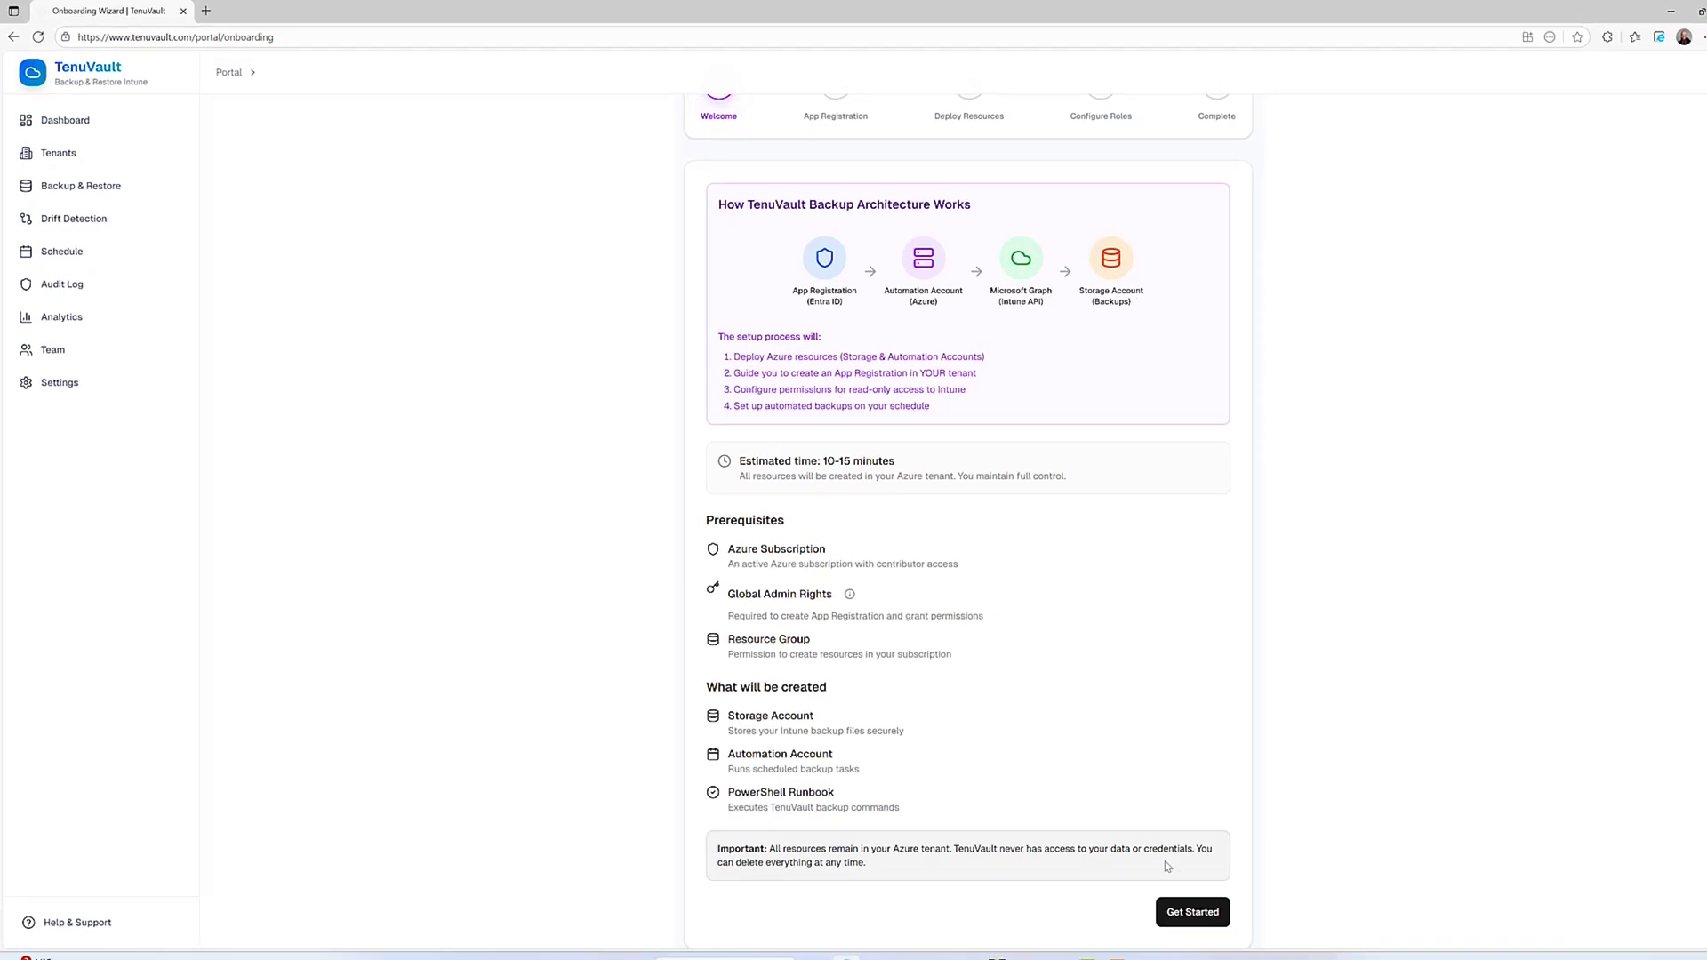
# - Advance the wizard to step 2, Create App Registration, and scroll its instructions
pyautogui.click(1192, 912)
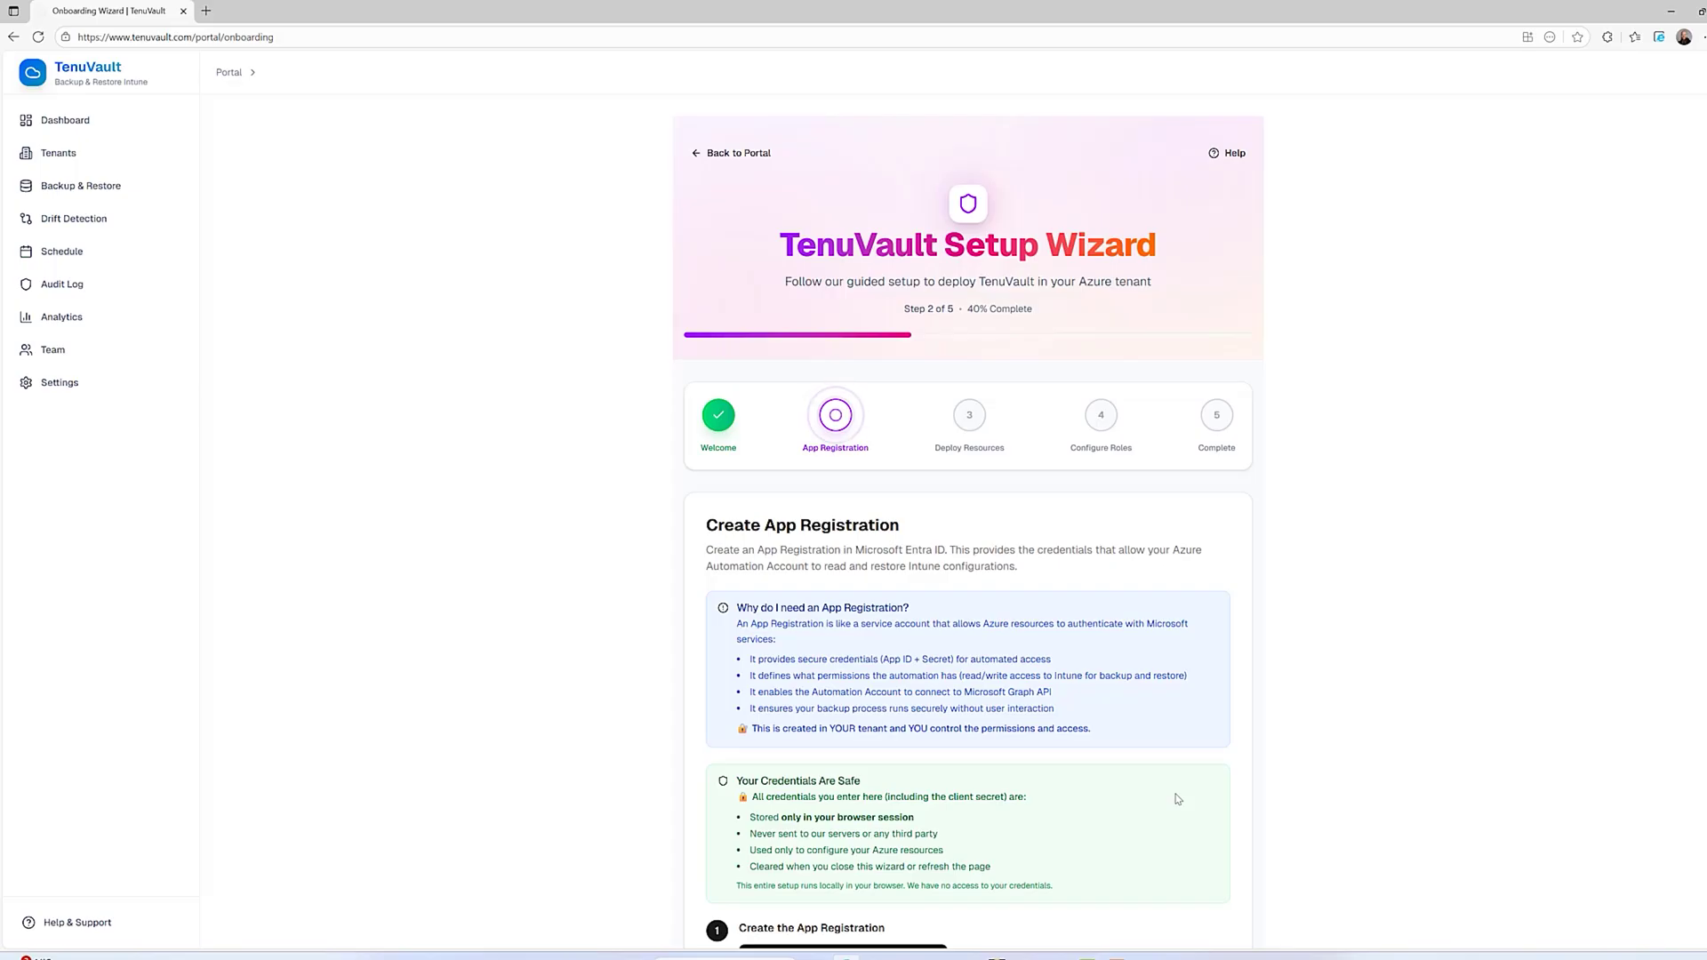
pyautogui.scroll(-1, 996, 914)
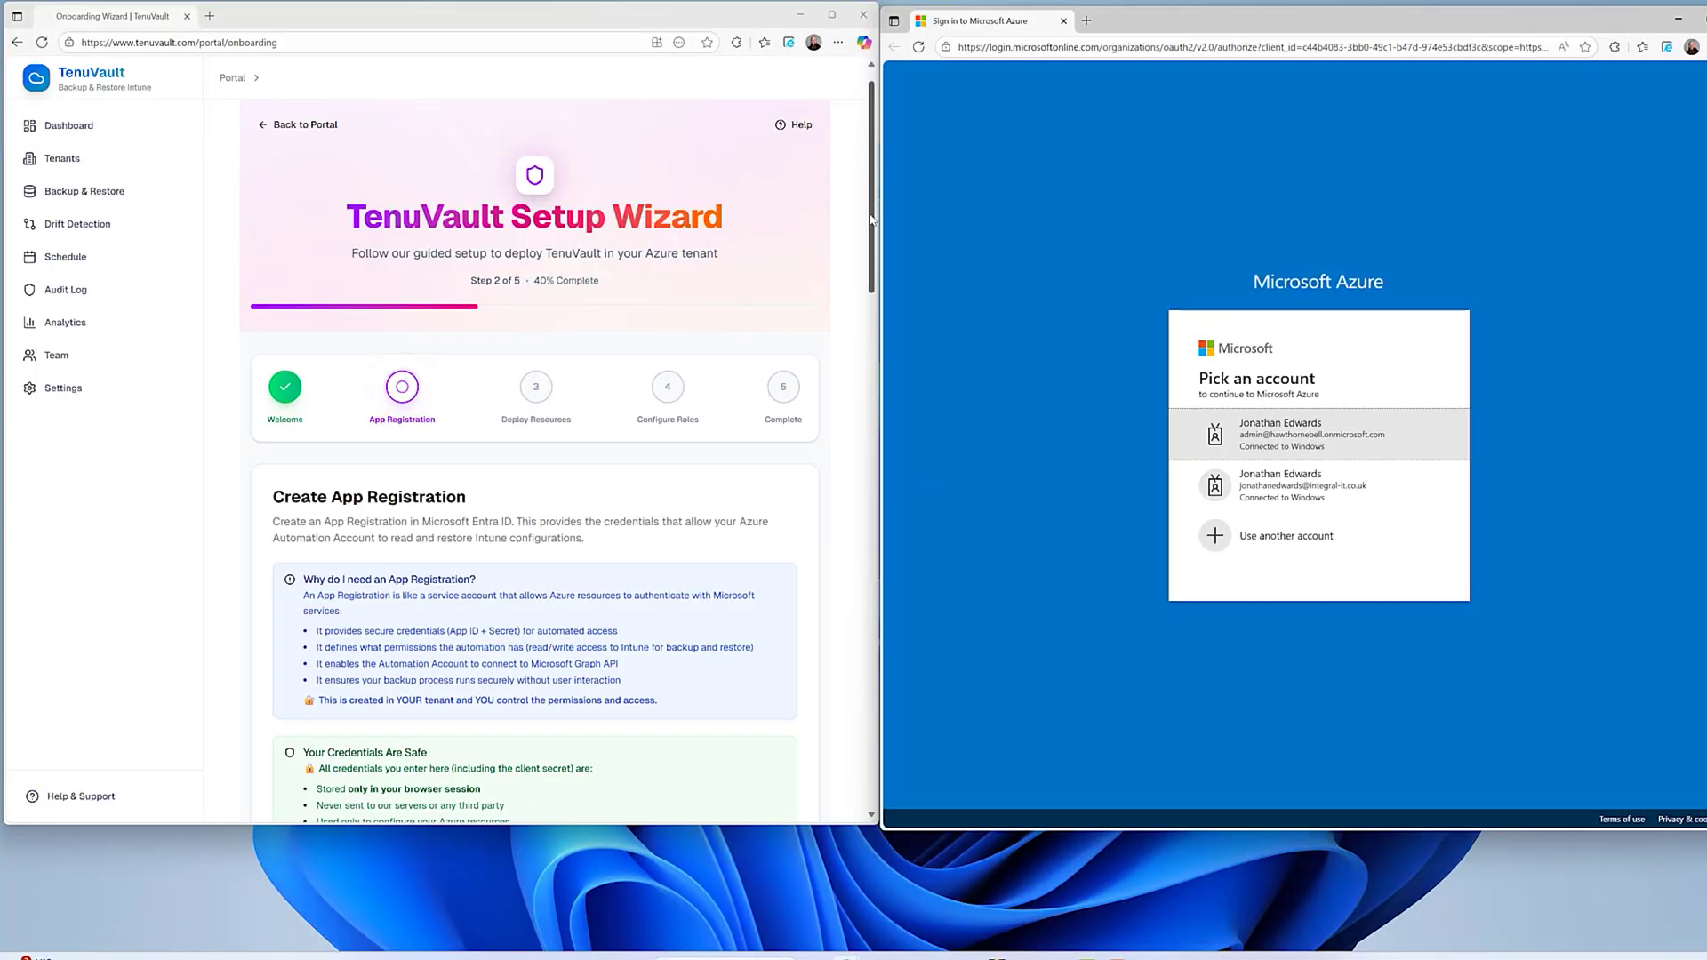
# - Sign in as admin and register the single-tenant app 'TenuVault Backup Service'
pyautogui.moveTo(870, 232); pyautogui.dragTo(871, 248)
pyautogui.scroll(-3, 354, 380)
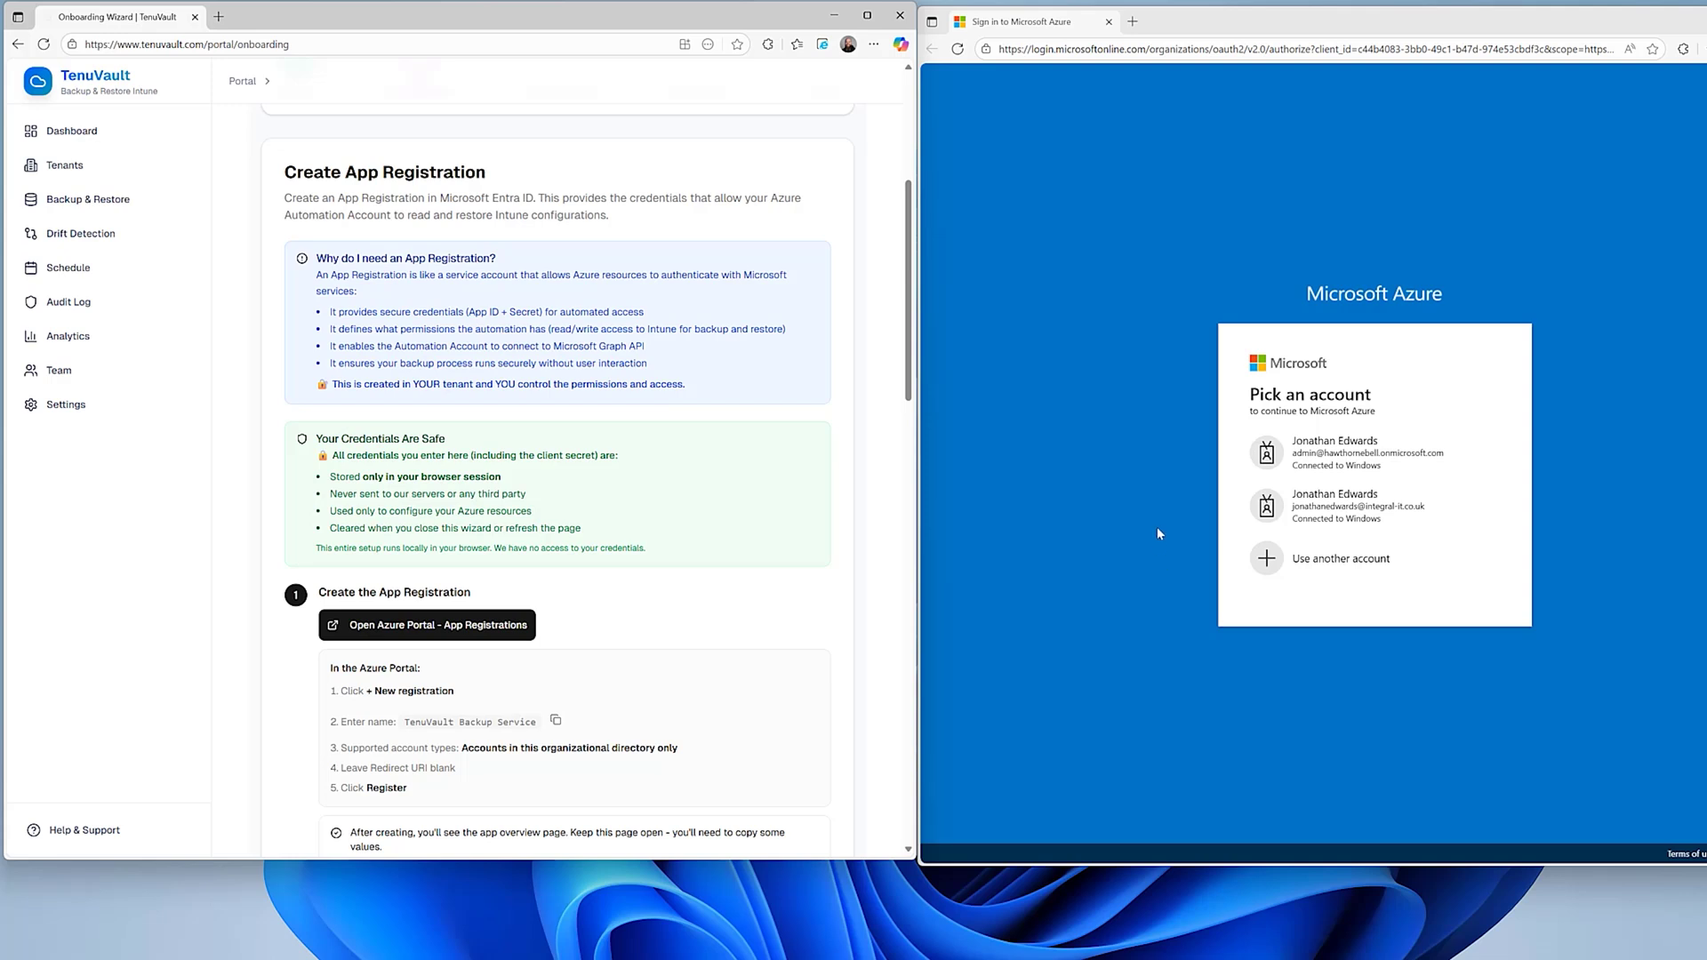
pyautogui.click(1348, 459)
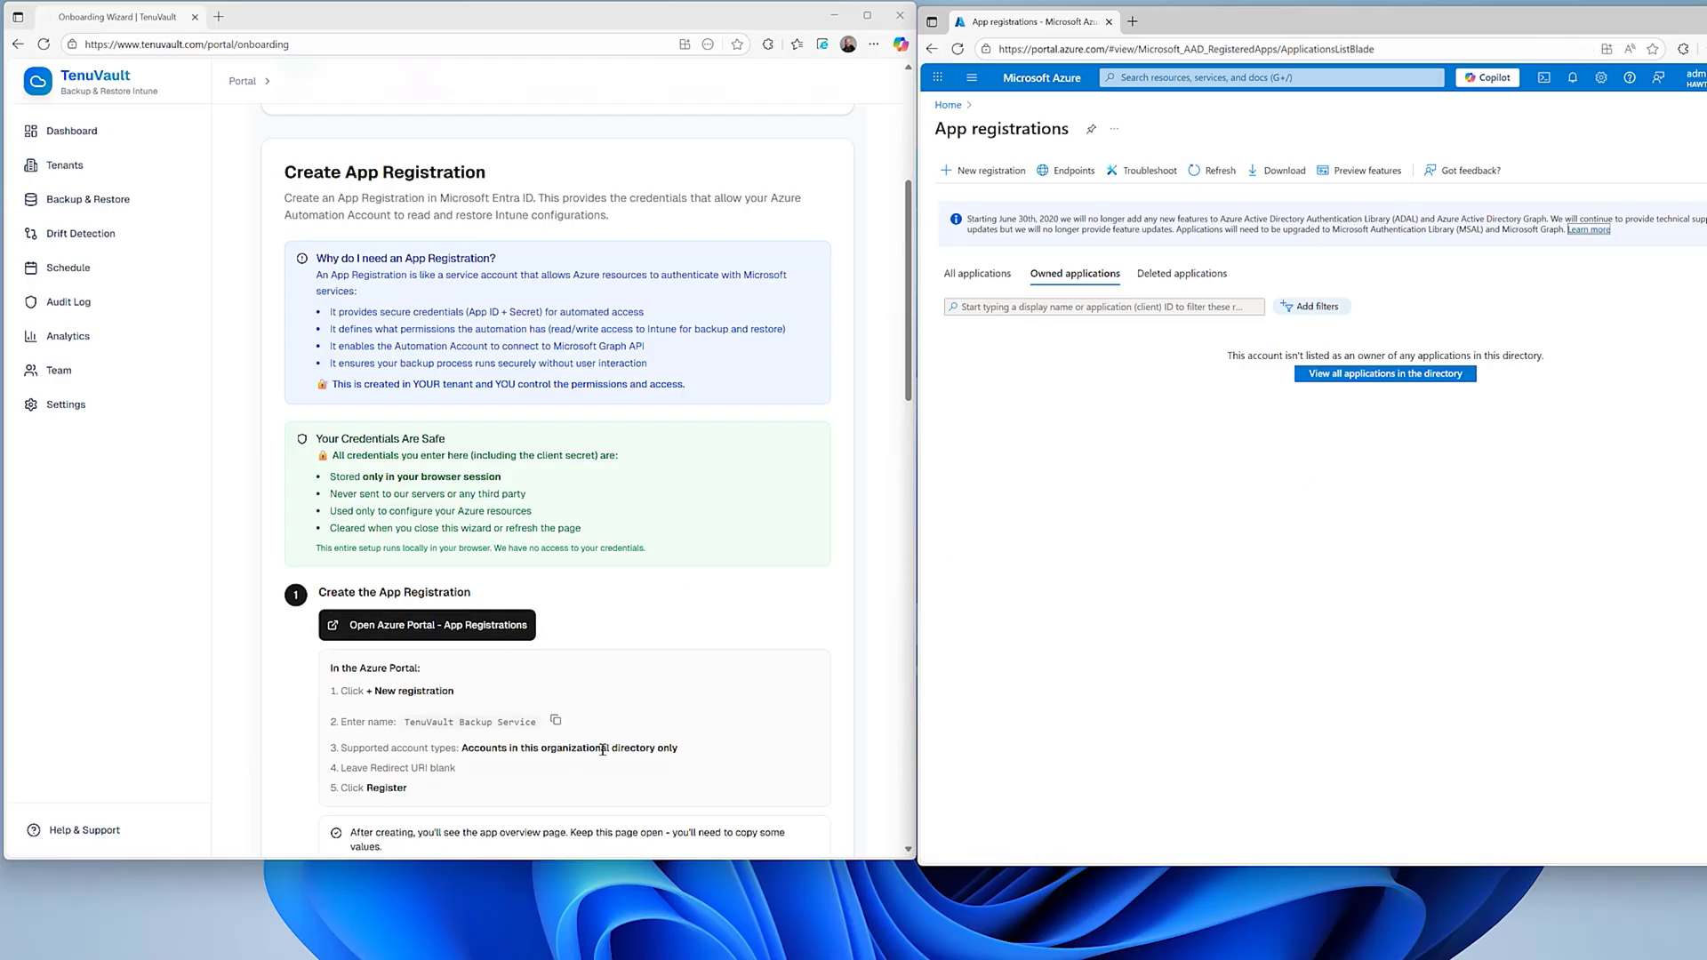
pyautogui.click(558, 721)
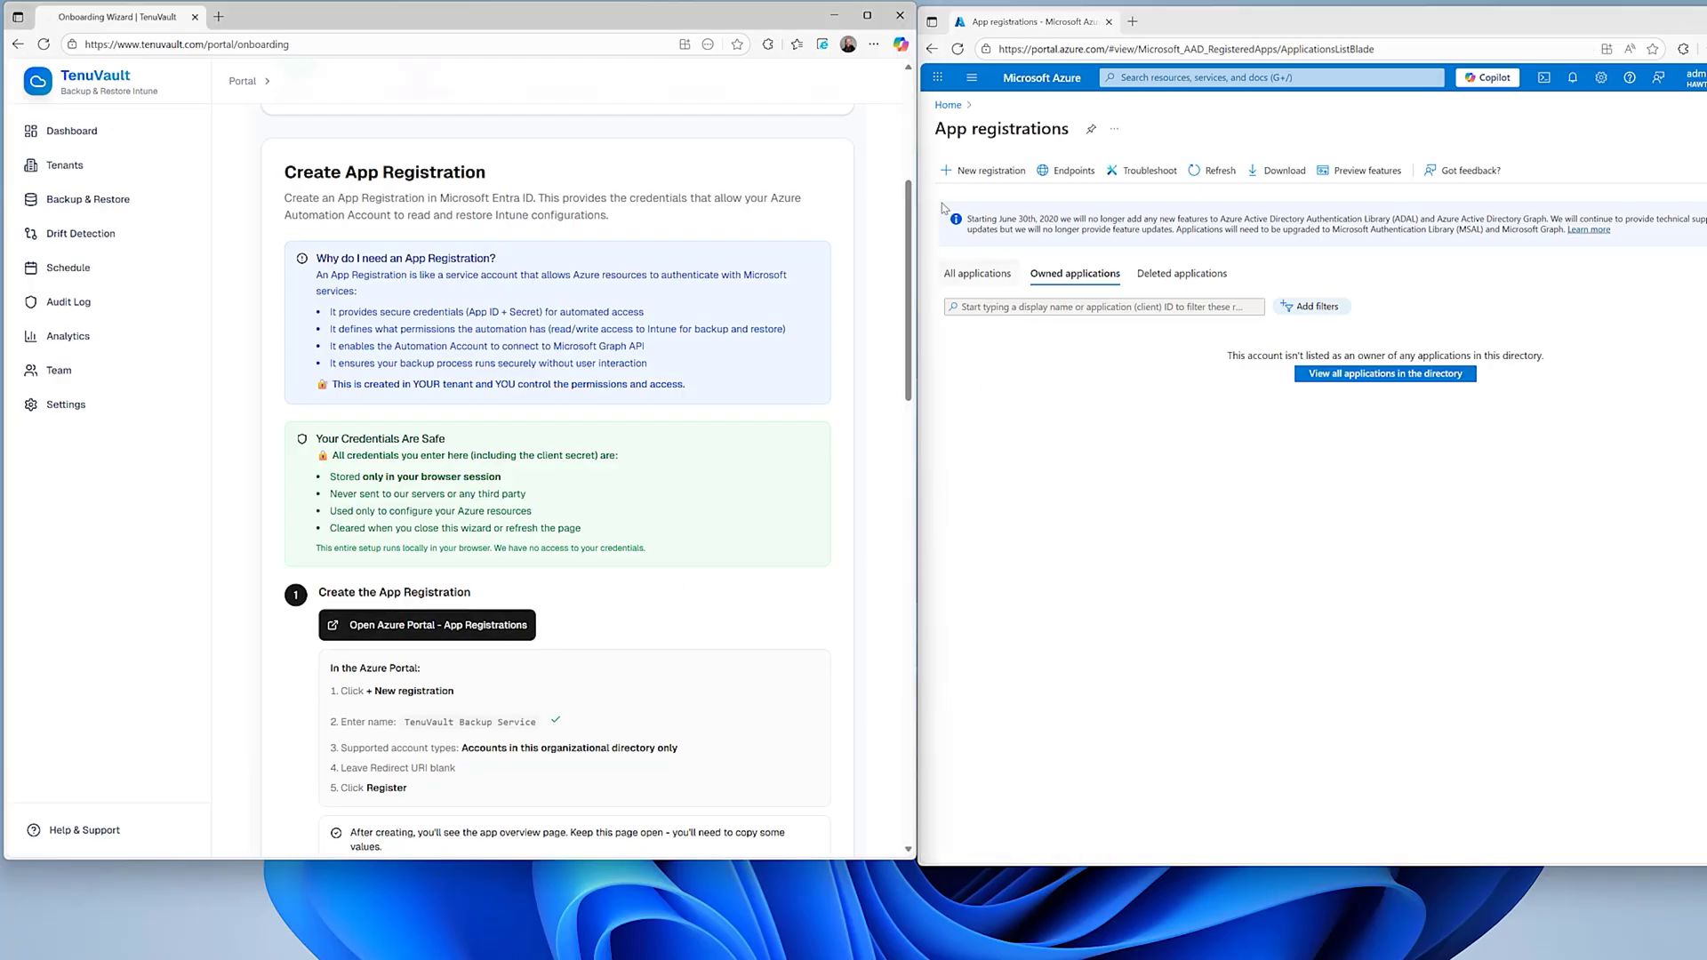
pyautogui.click(982, 170)
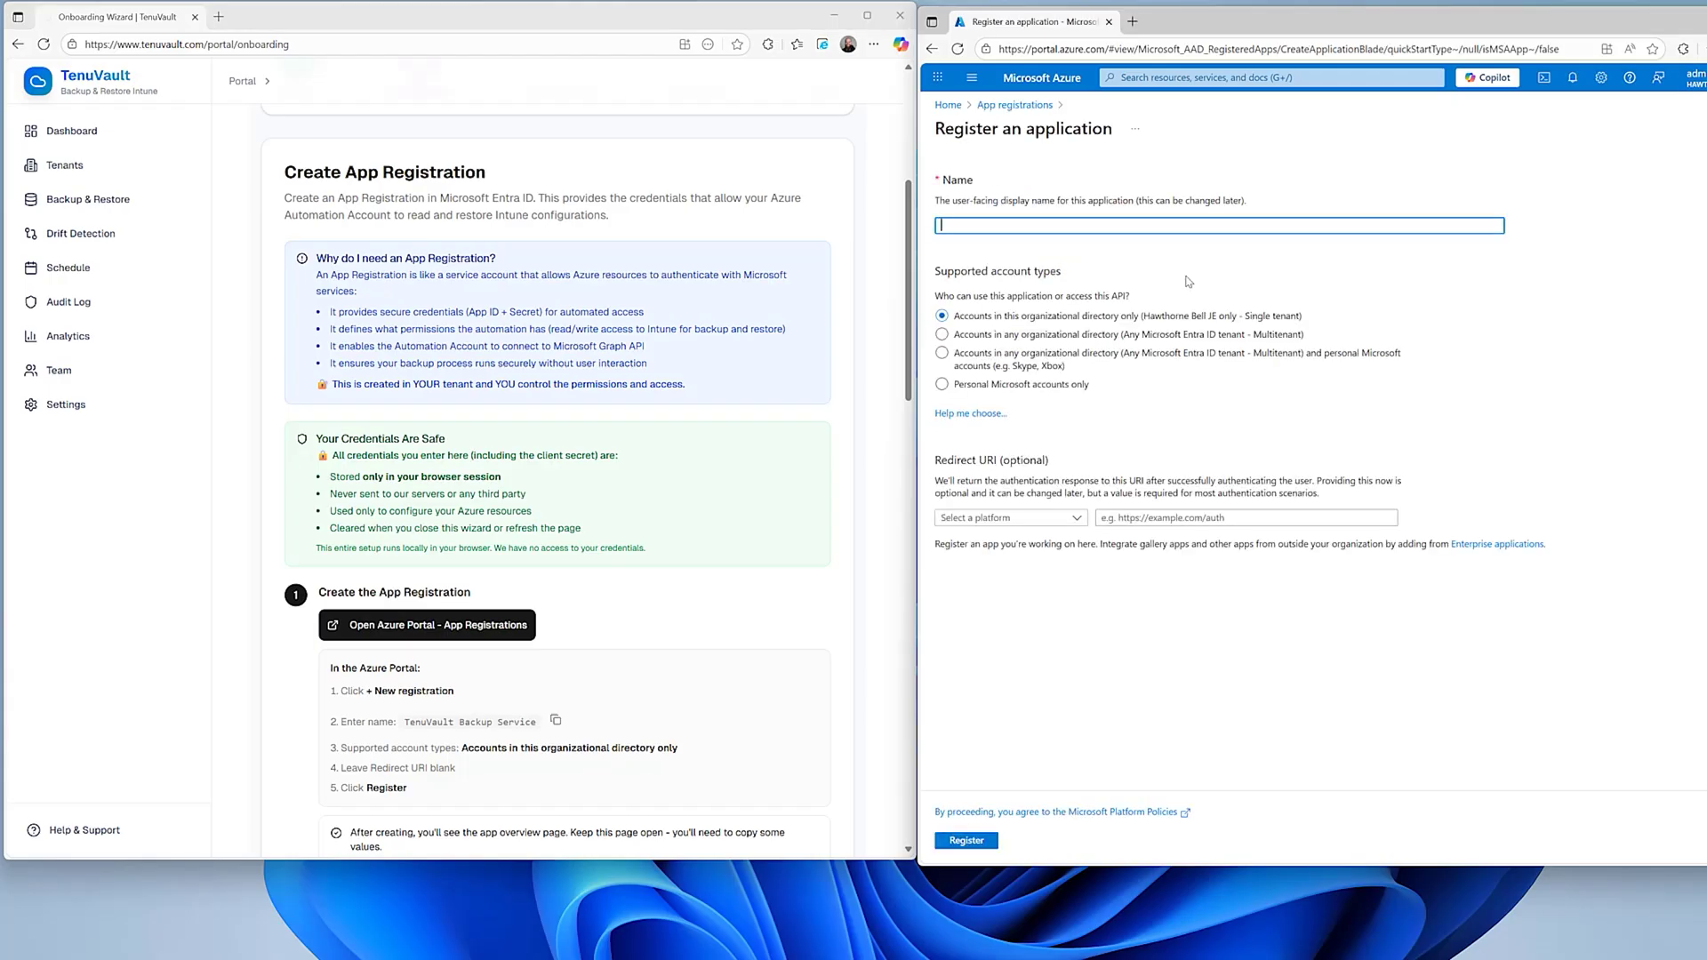
pyautogui.hotkey('ctrl', 'v')
pyautogui.click(966, 840)
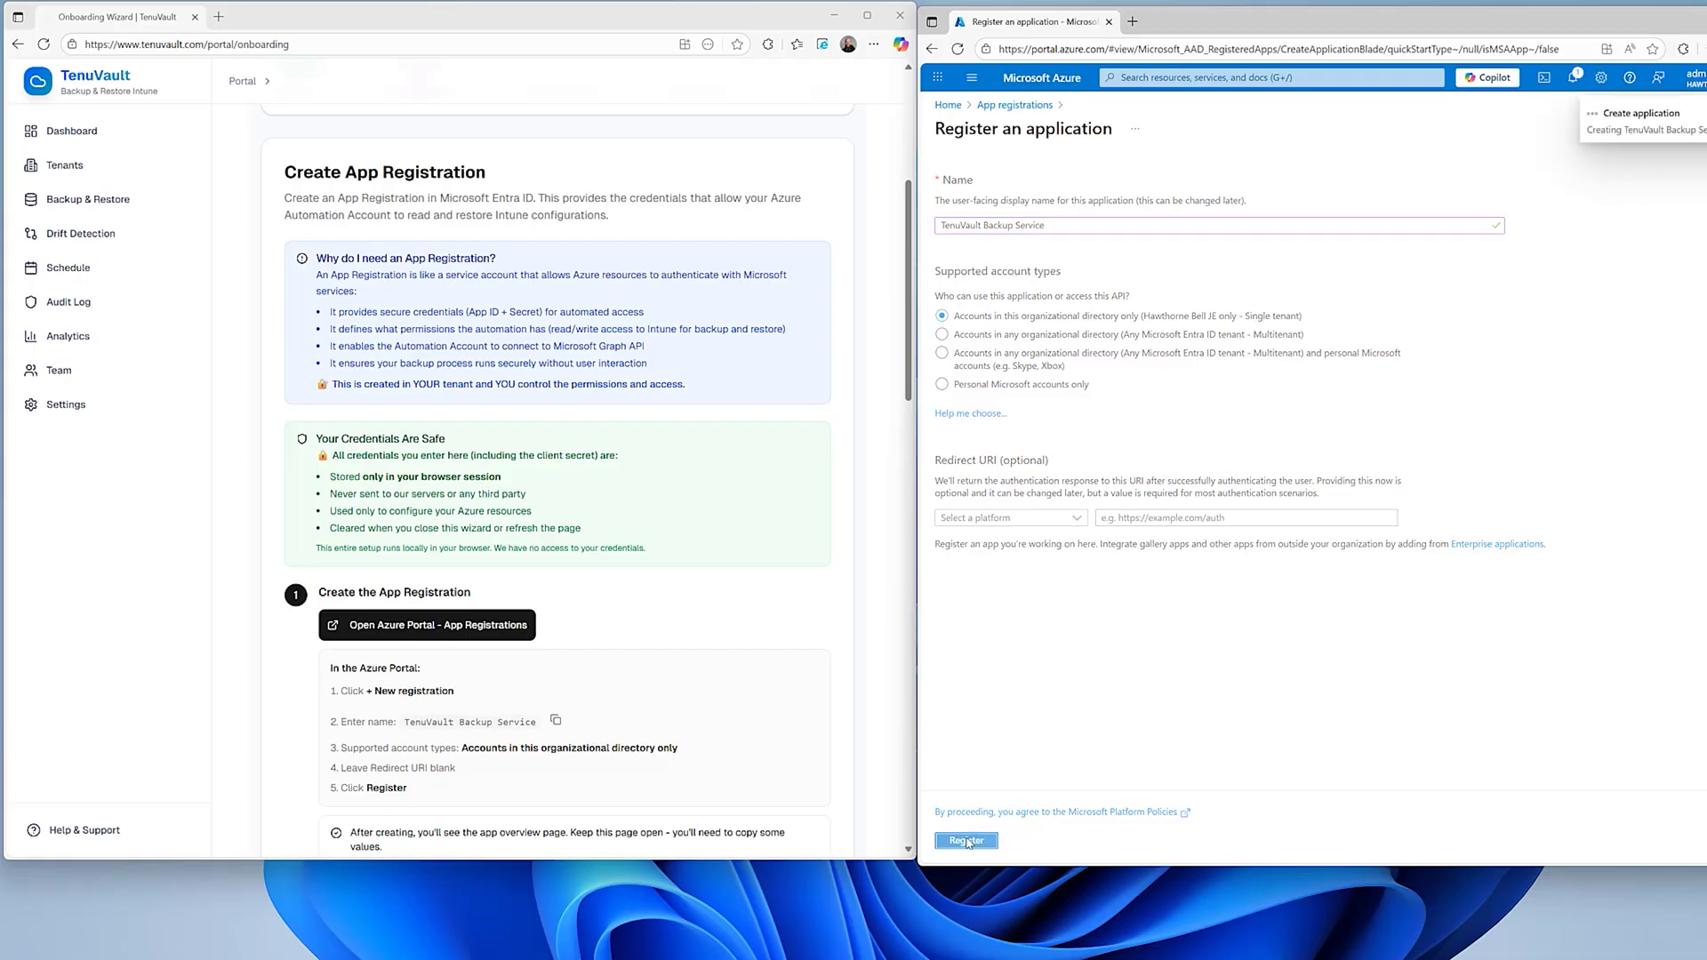
pyautogui.scroll(-3, 911, 428)
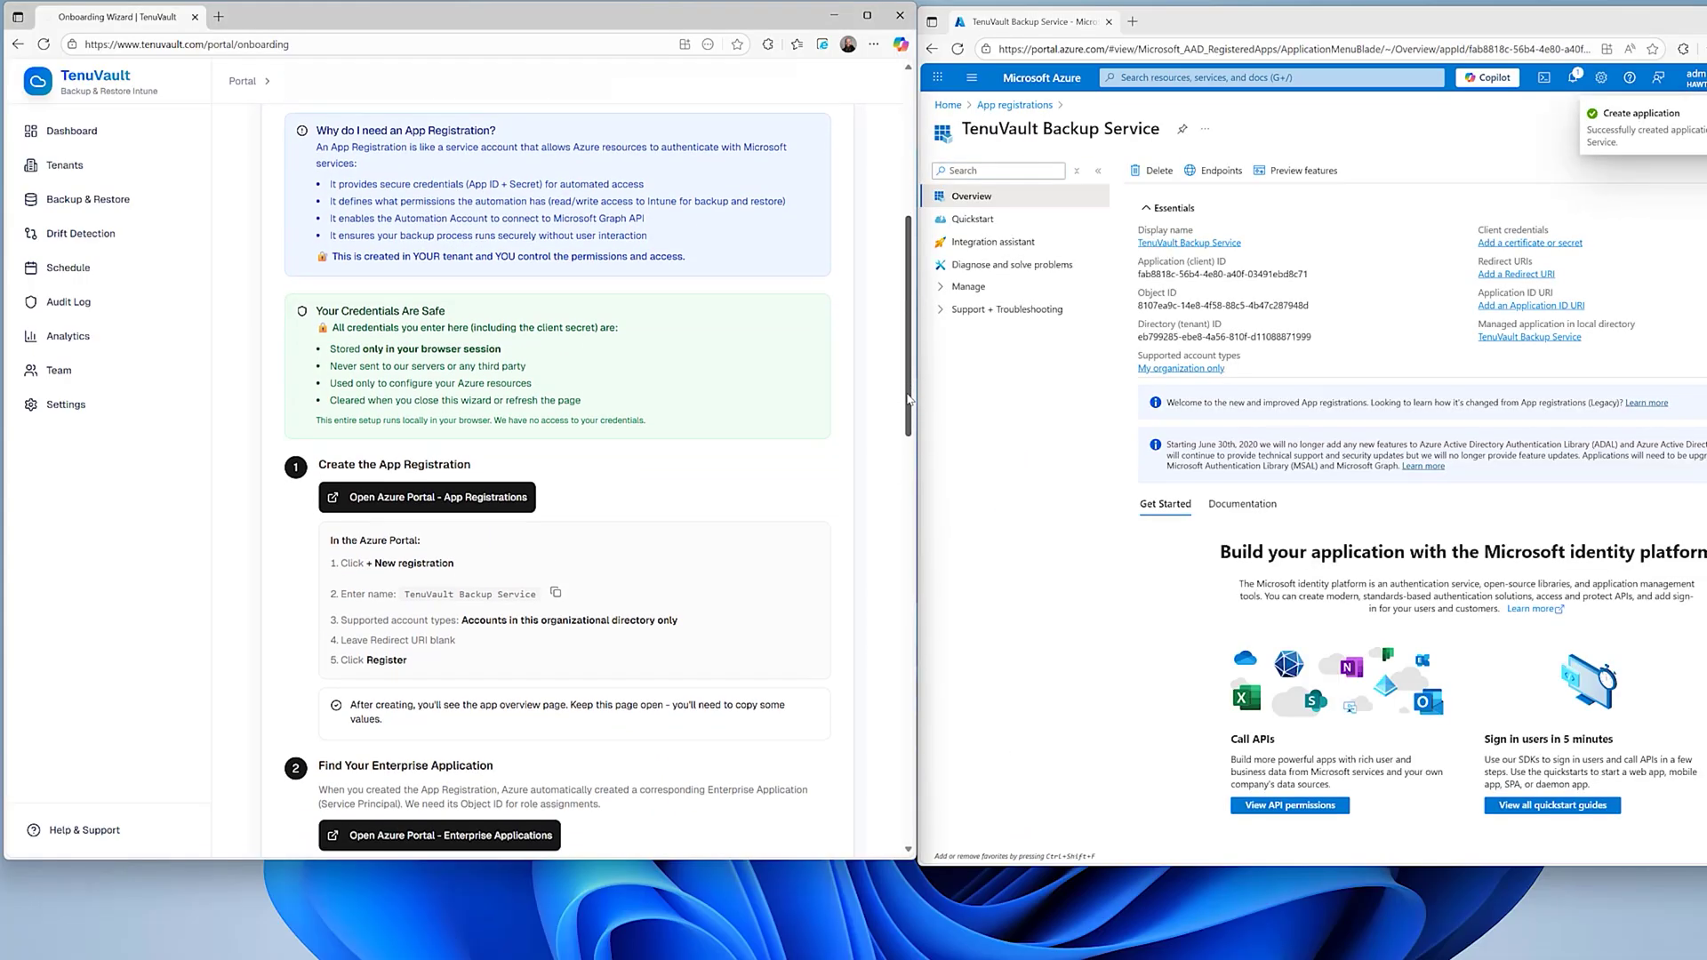
# - Copy the TenuVault Backup Service enterprise application's Object ID into the wizard's Object ID field
pyautogui.moveTo(910, 428); pyautogui.dragTo(922, 539)
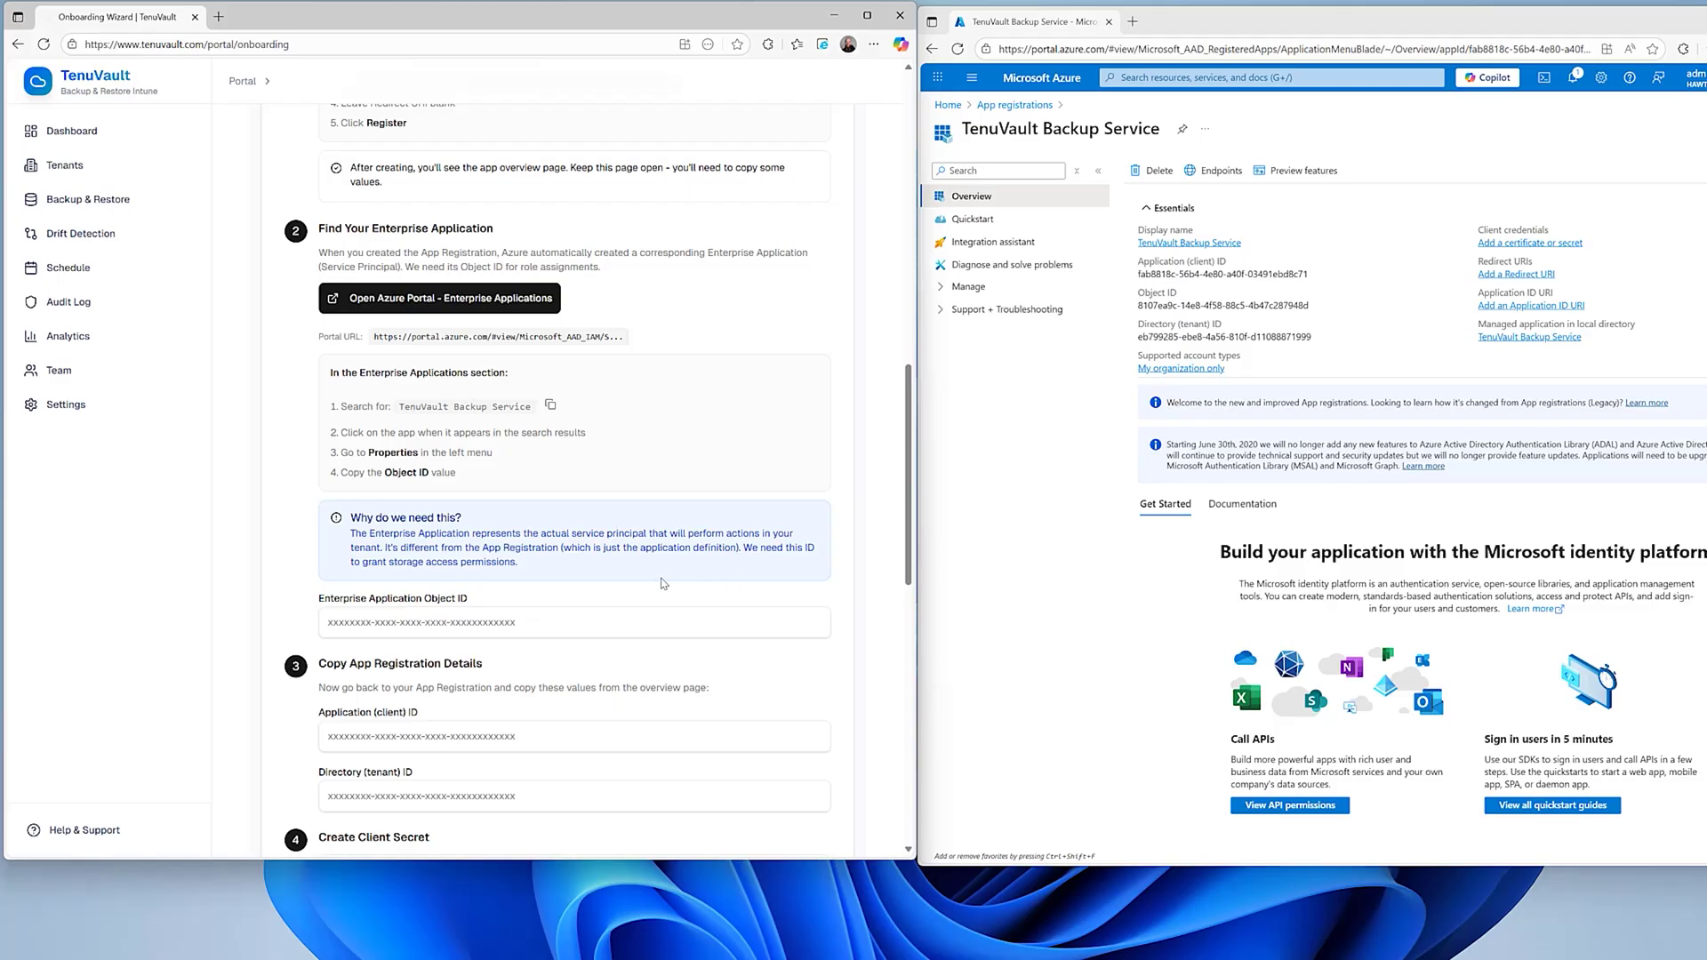
pyautogui.click(474, 302)
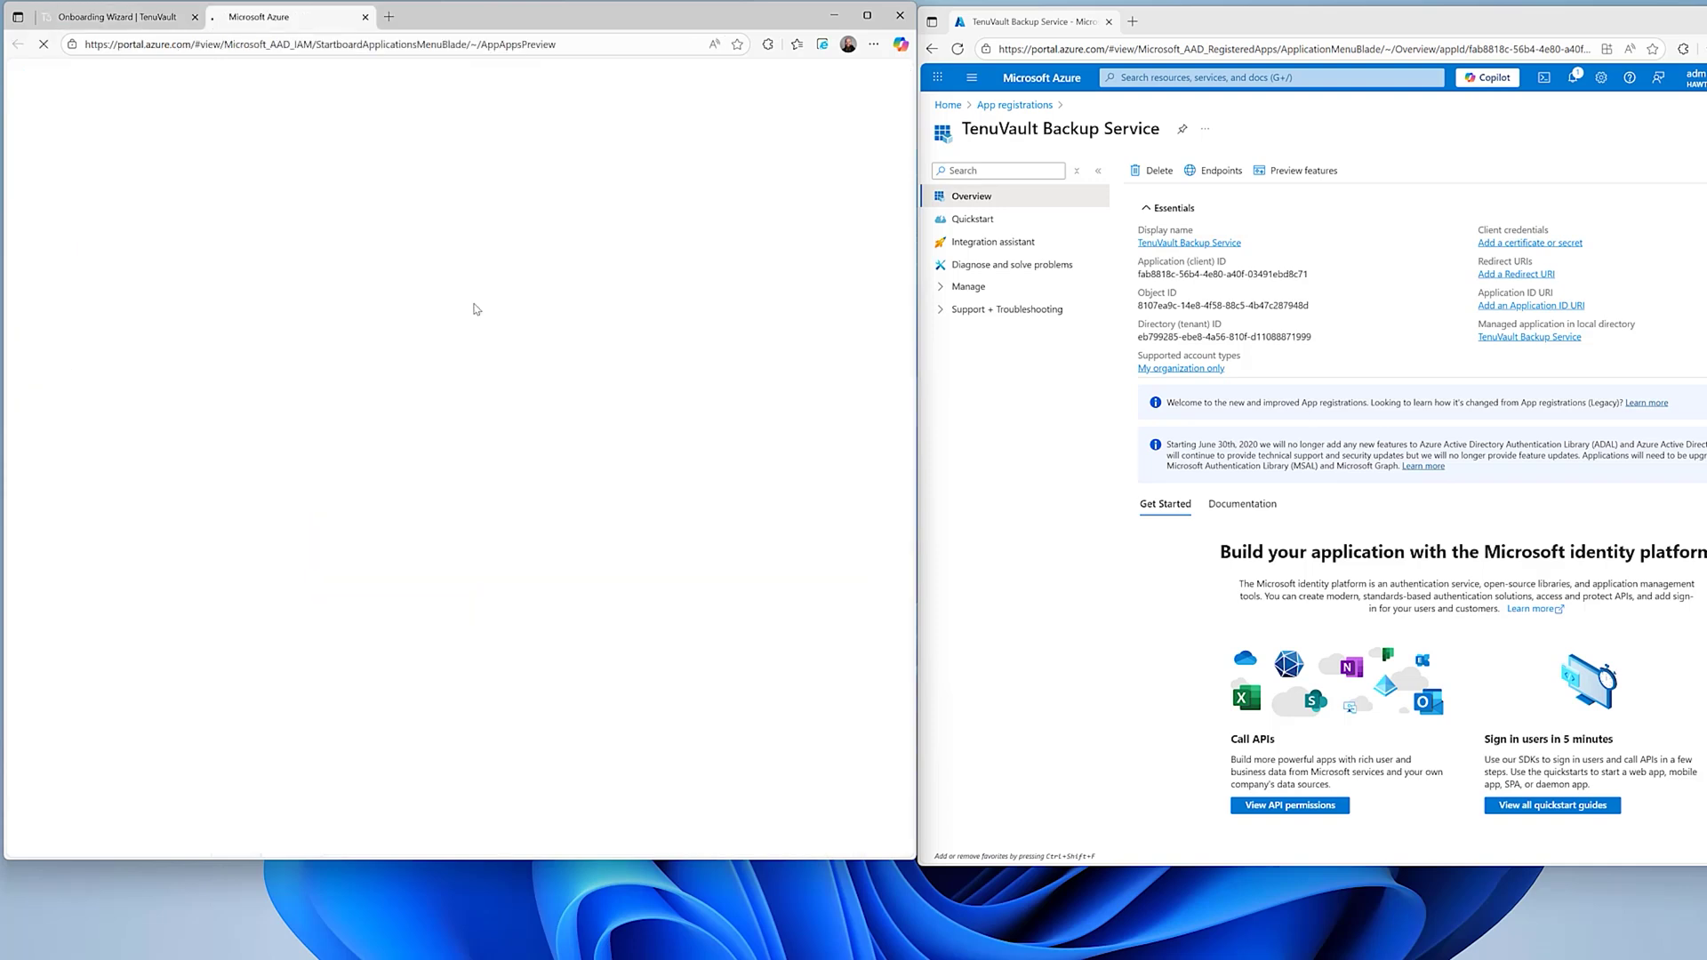
pyautogui.moveTo(304, 17); pyautogui.dragTo(1305, 46)
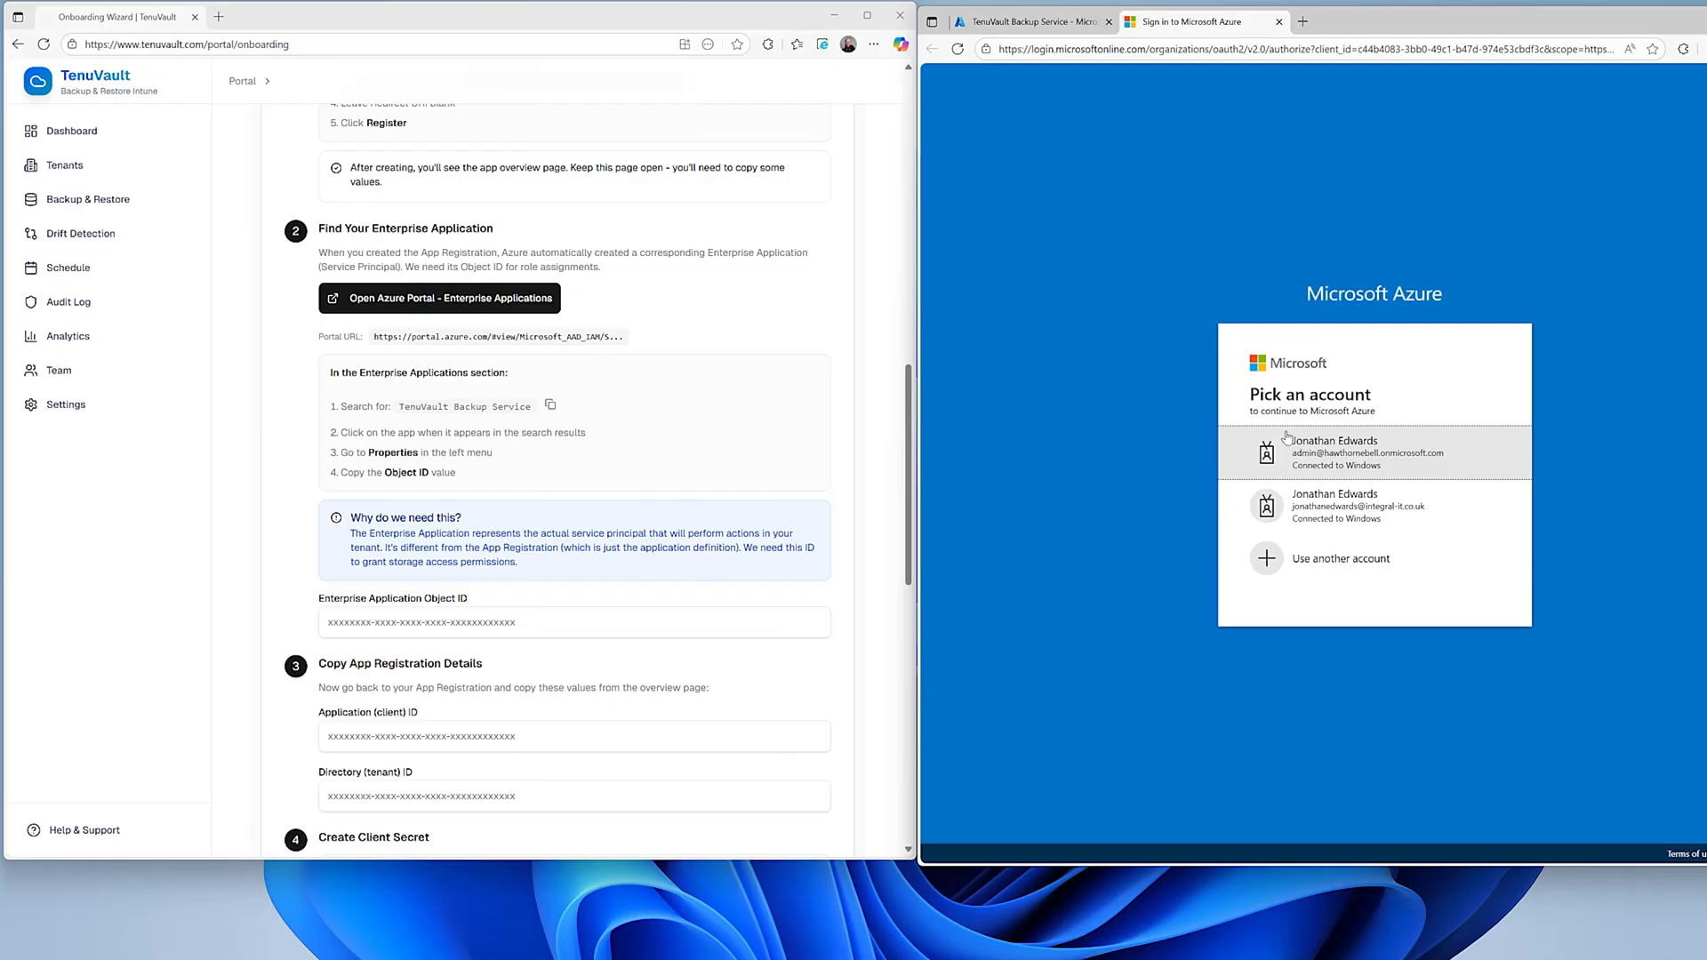
pyautogui.click(1321, 460)
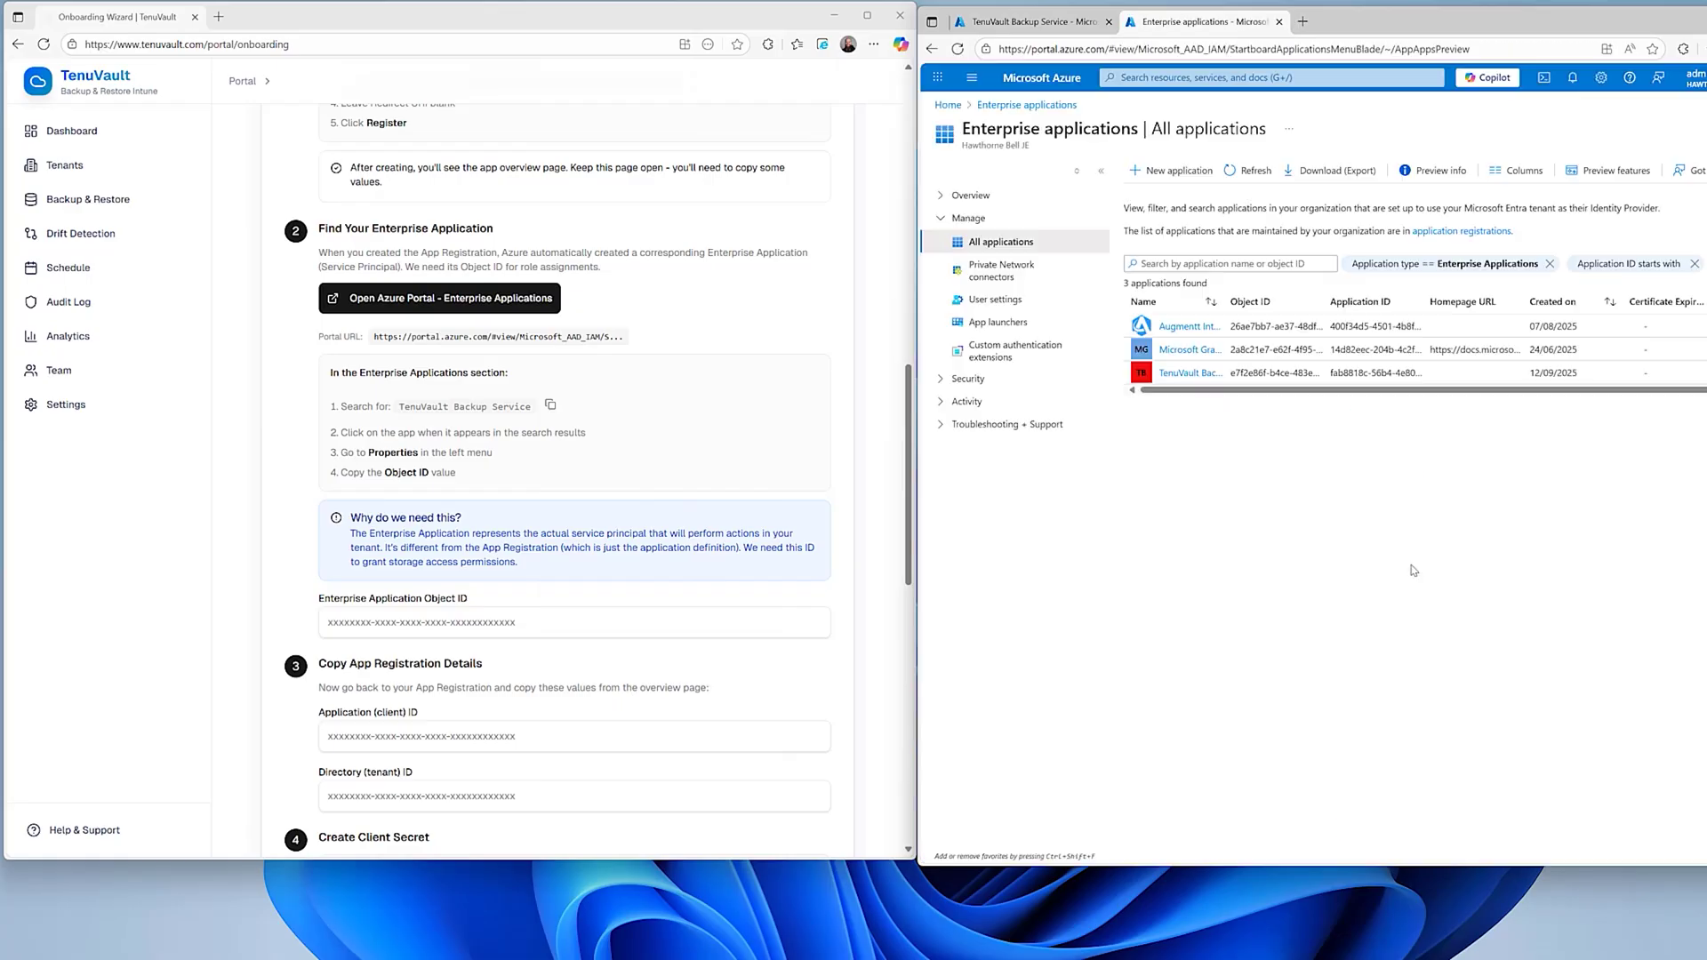
pyautogui.click(1178, 374)
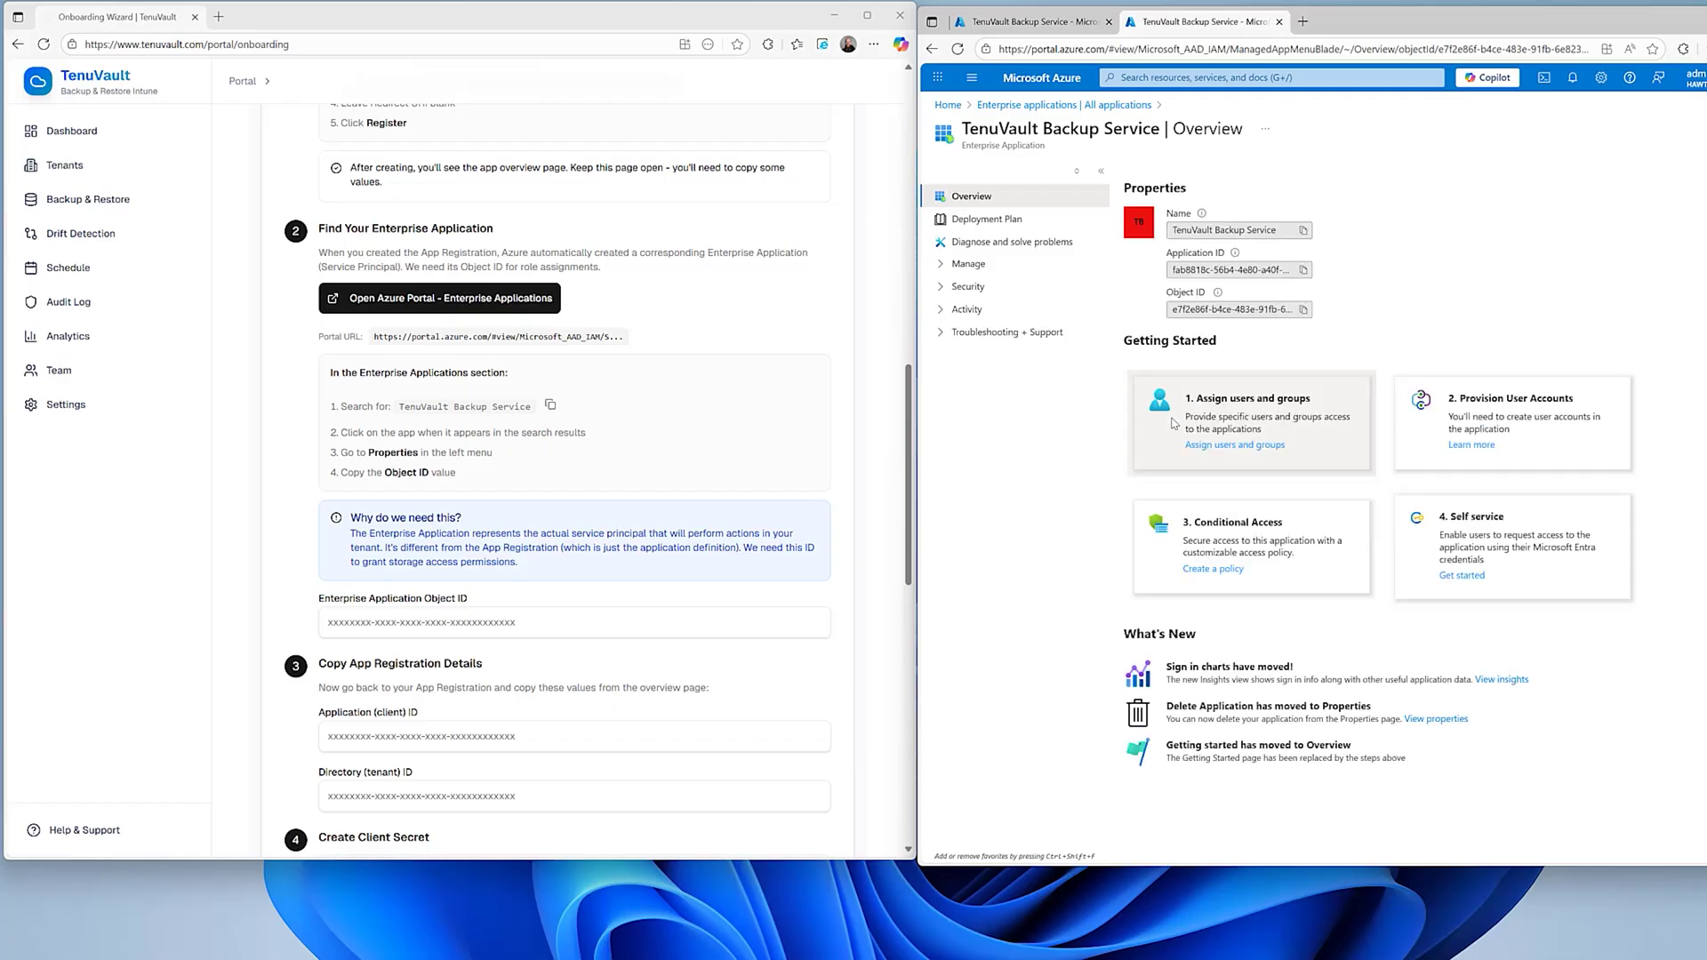
pyautogui.click(1303, 311)
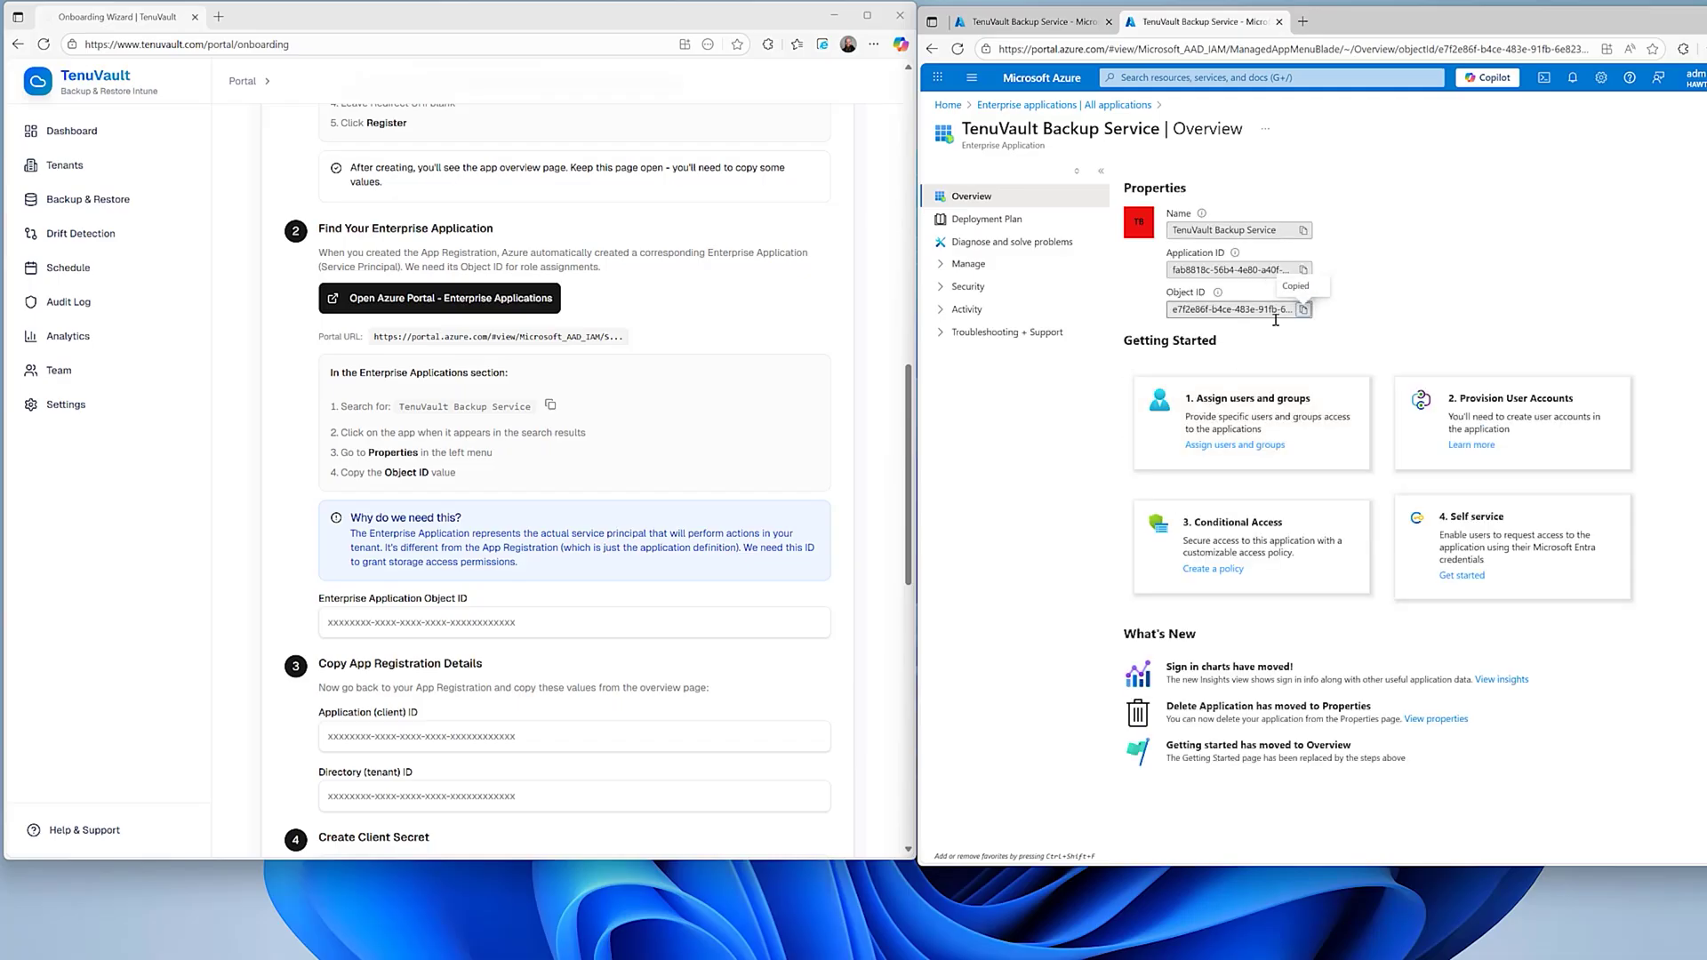
pyautogui.click(428, 626)
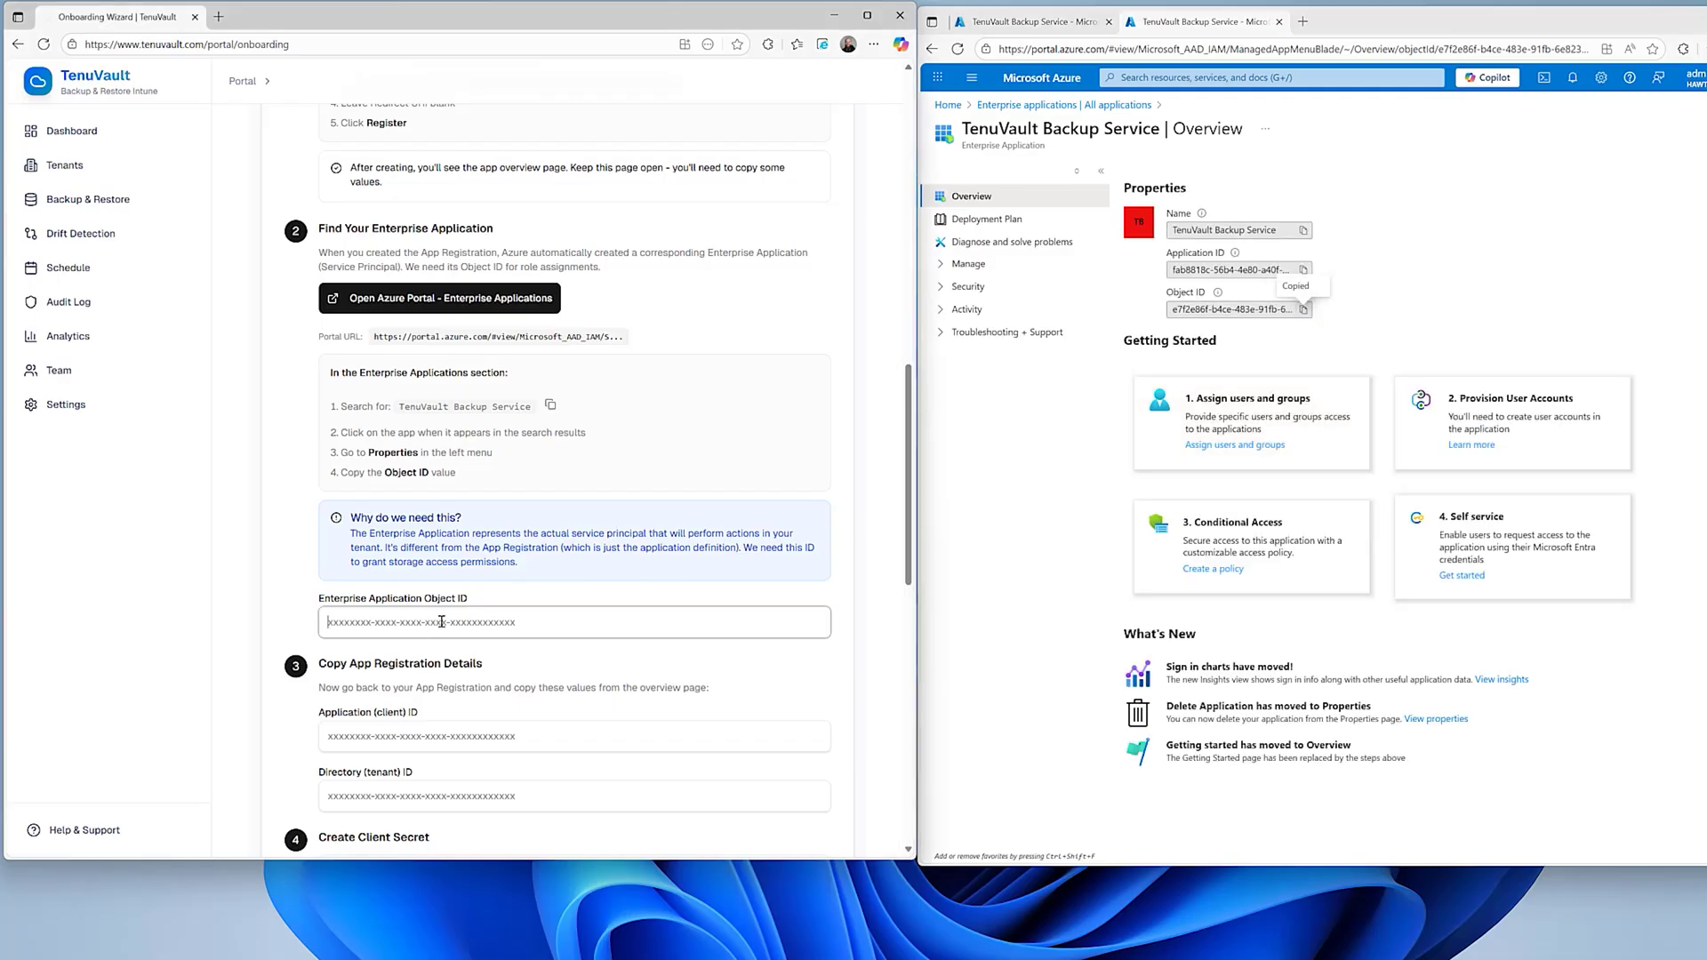
pyautogui.hotkey('ctrl', 'v')
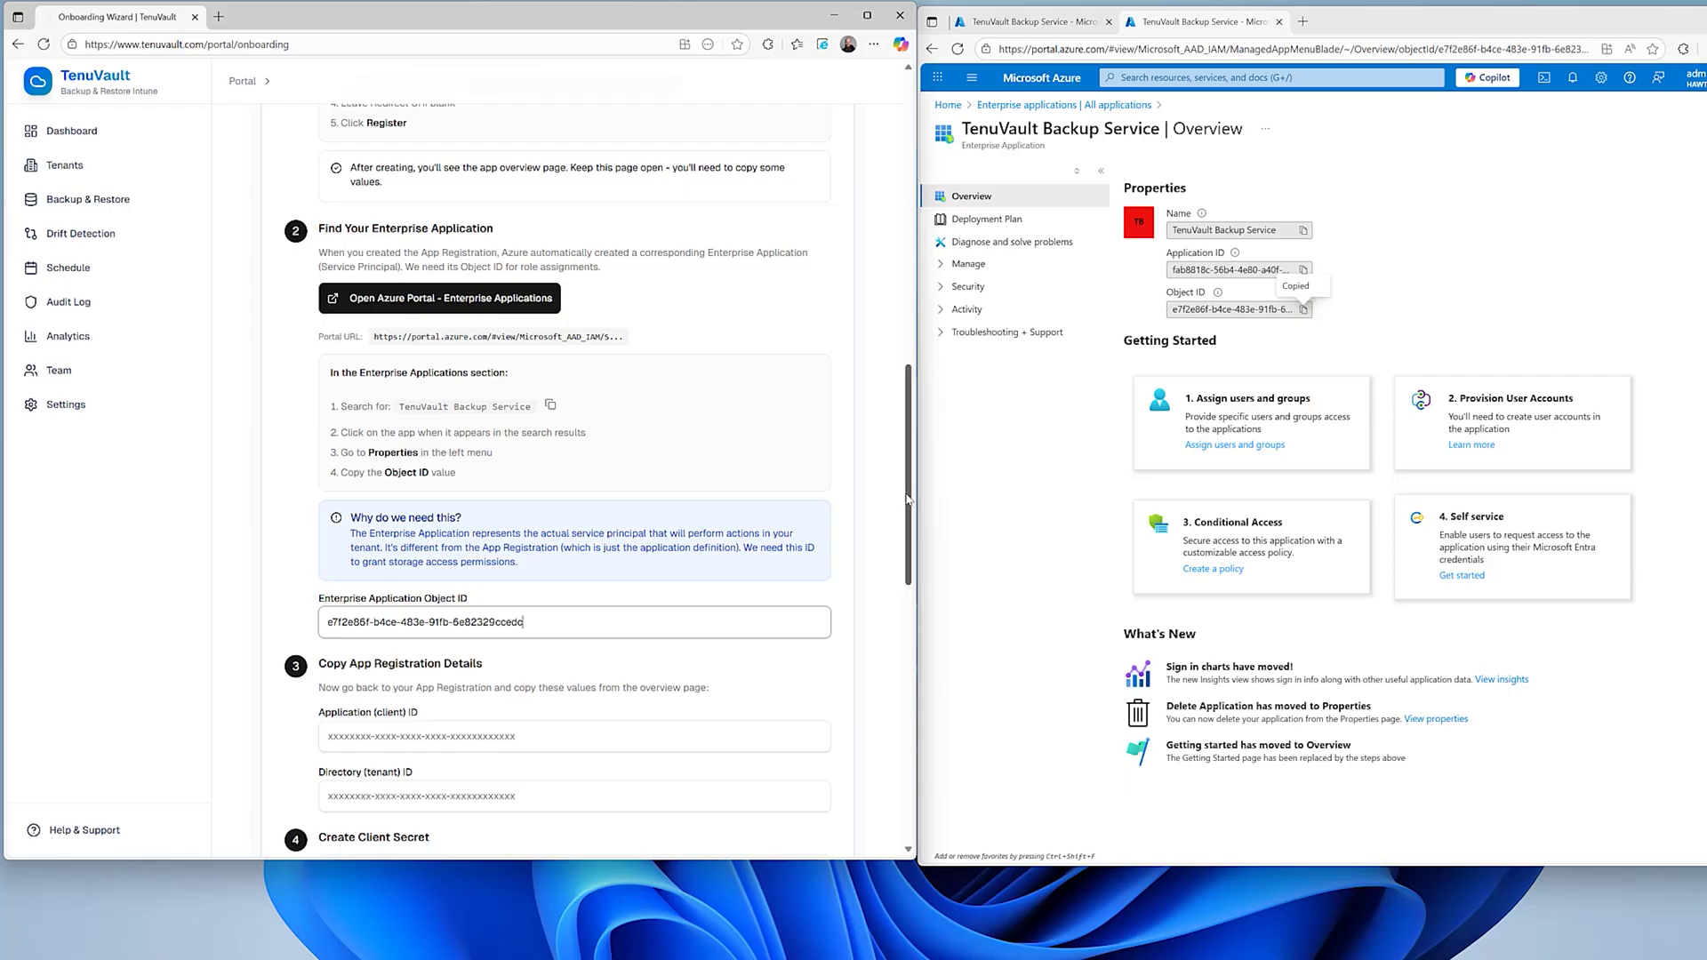
pyautogui.scroll(-3, 893, 567)
pyautogui.scroll(-2, 893, 568)
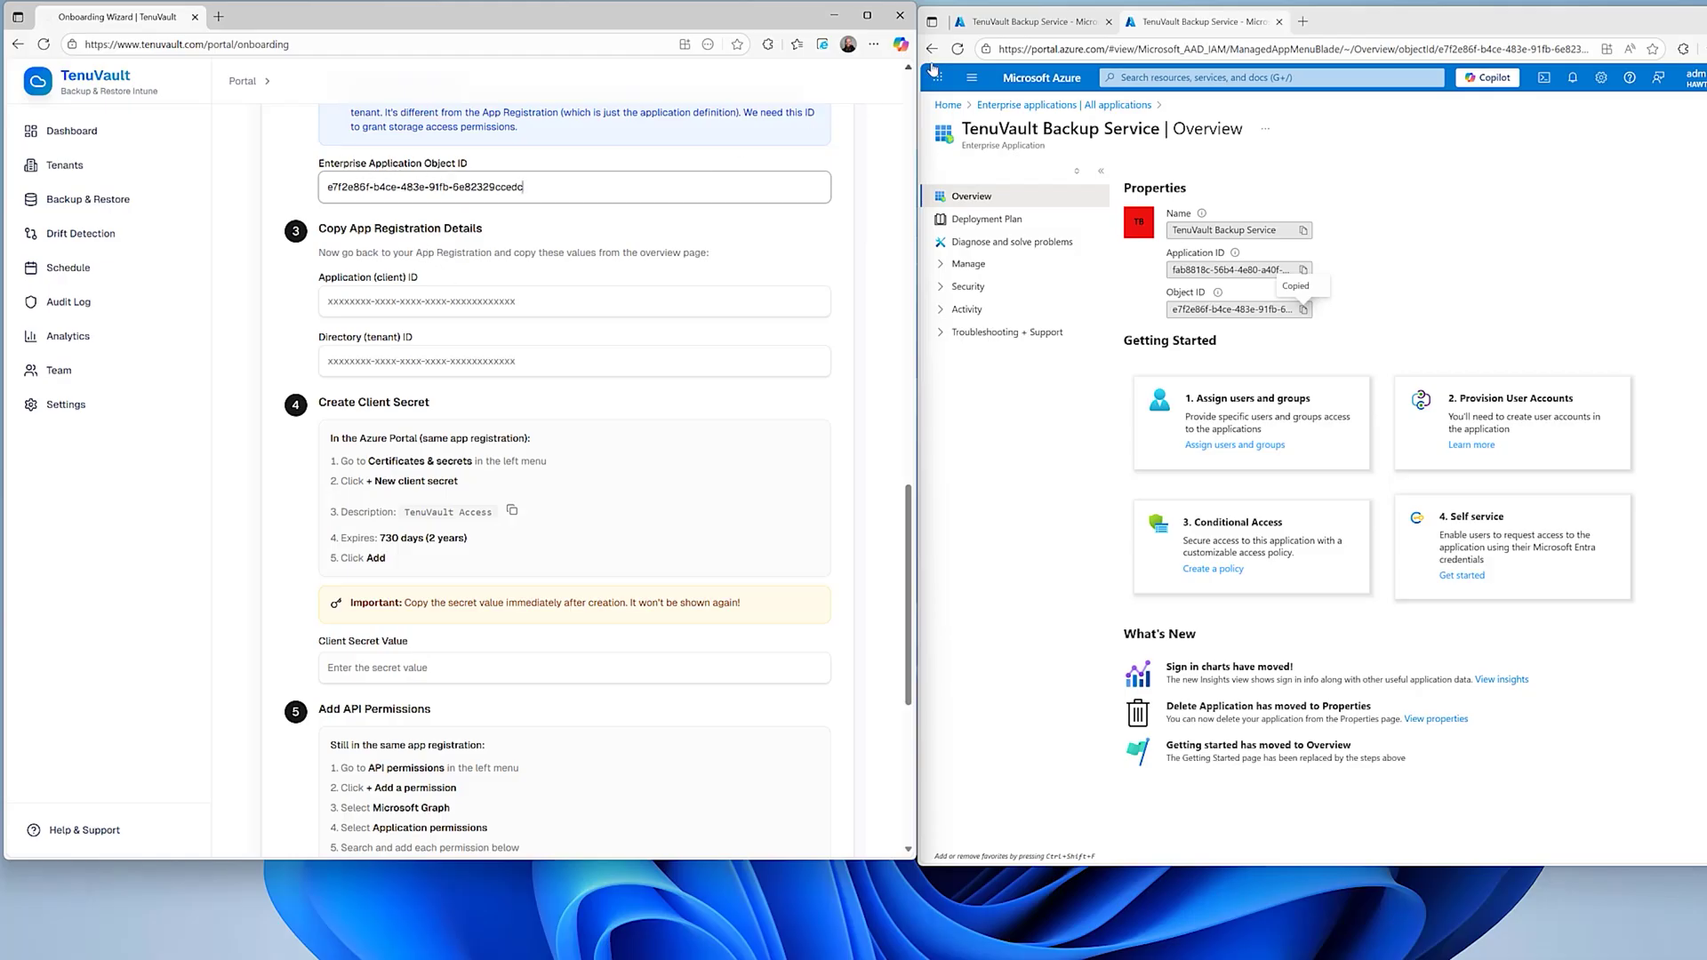
pyautogui.click(1029, 22)
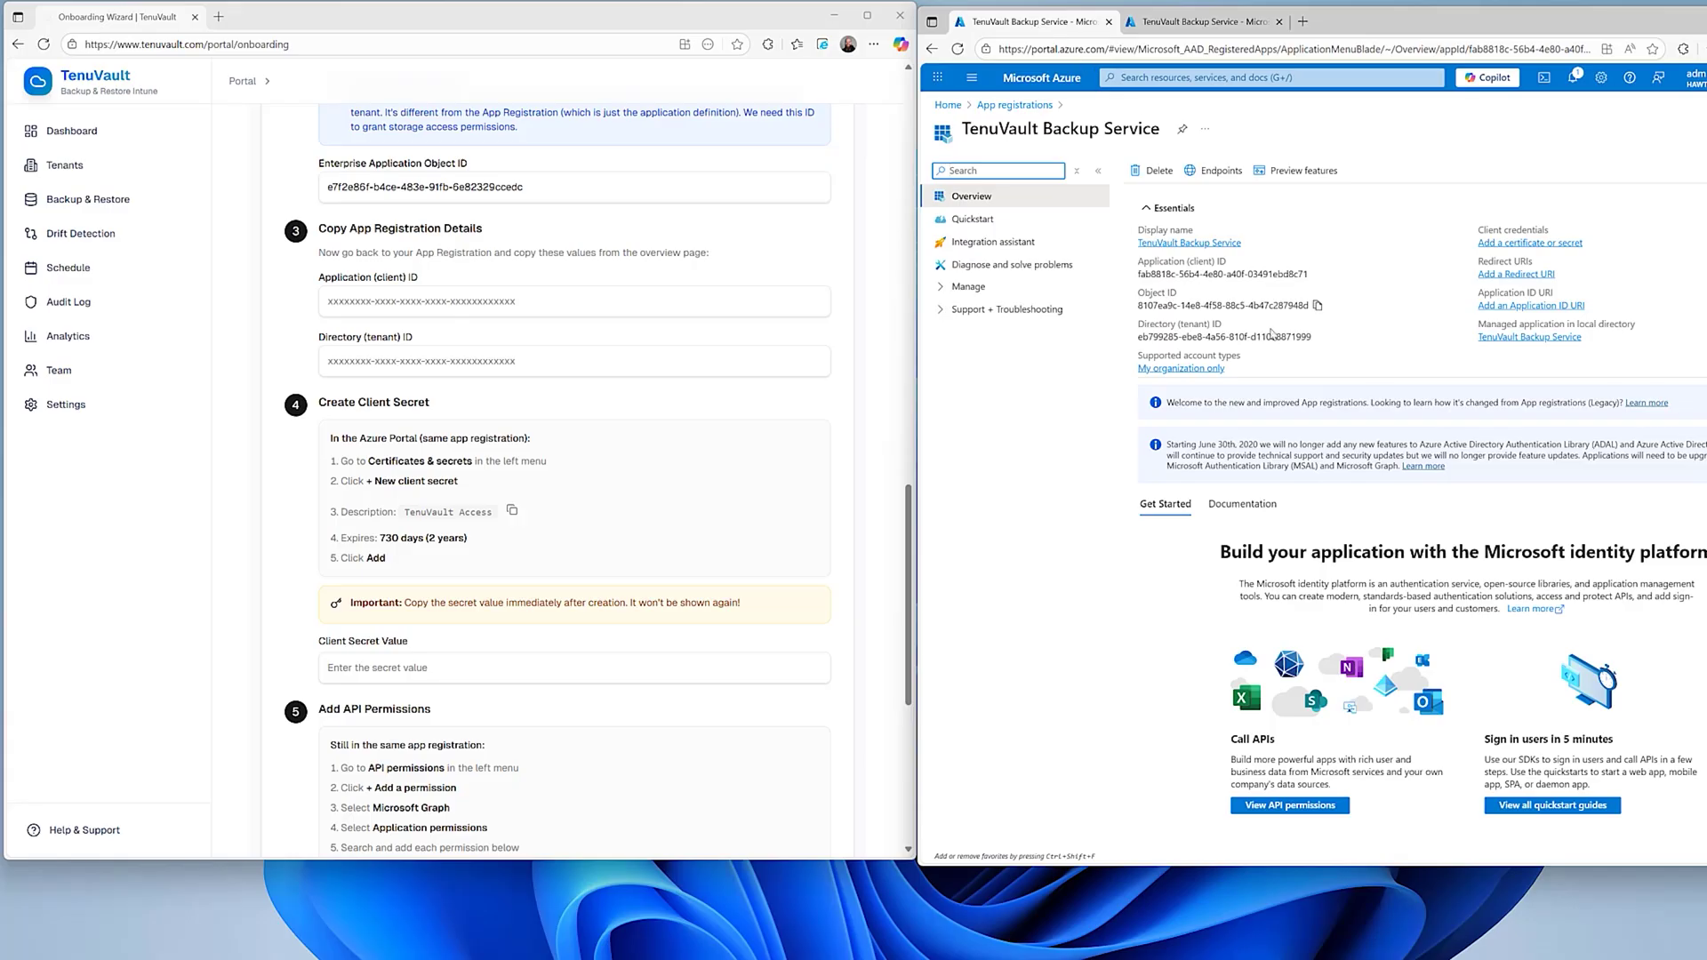
# - Paste the app's Application (client) ID into the wizard's client ID field
pyautogui.click(1212, 22)
pyautogui.click(1304, 309)
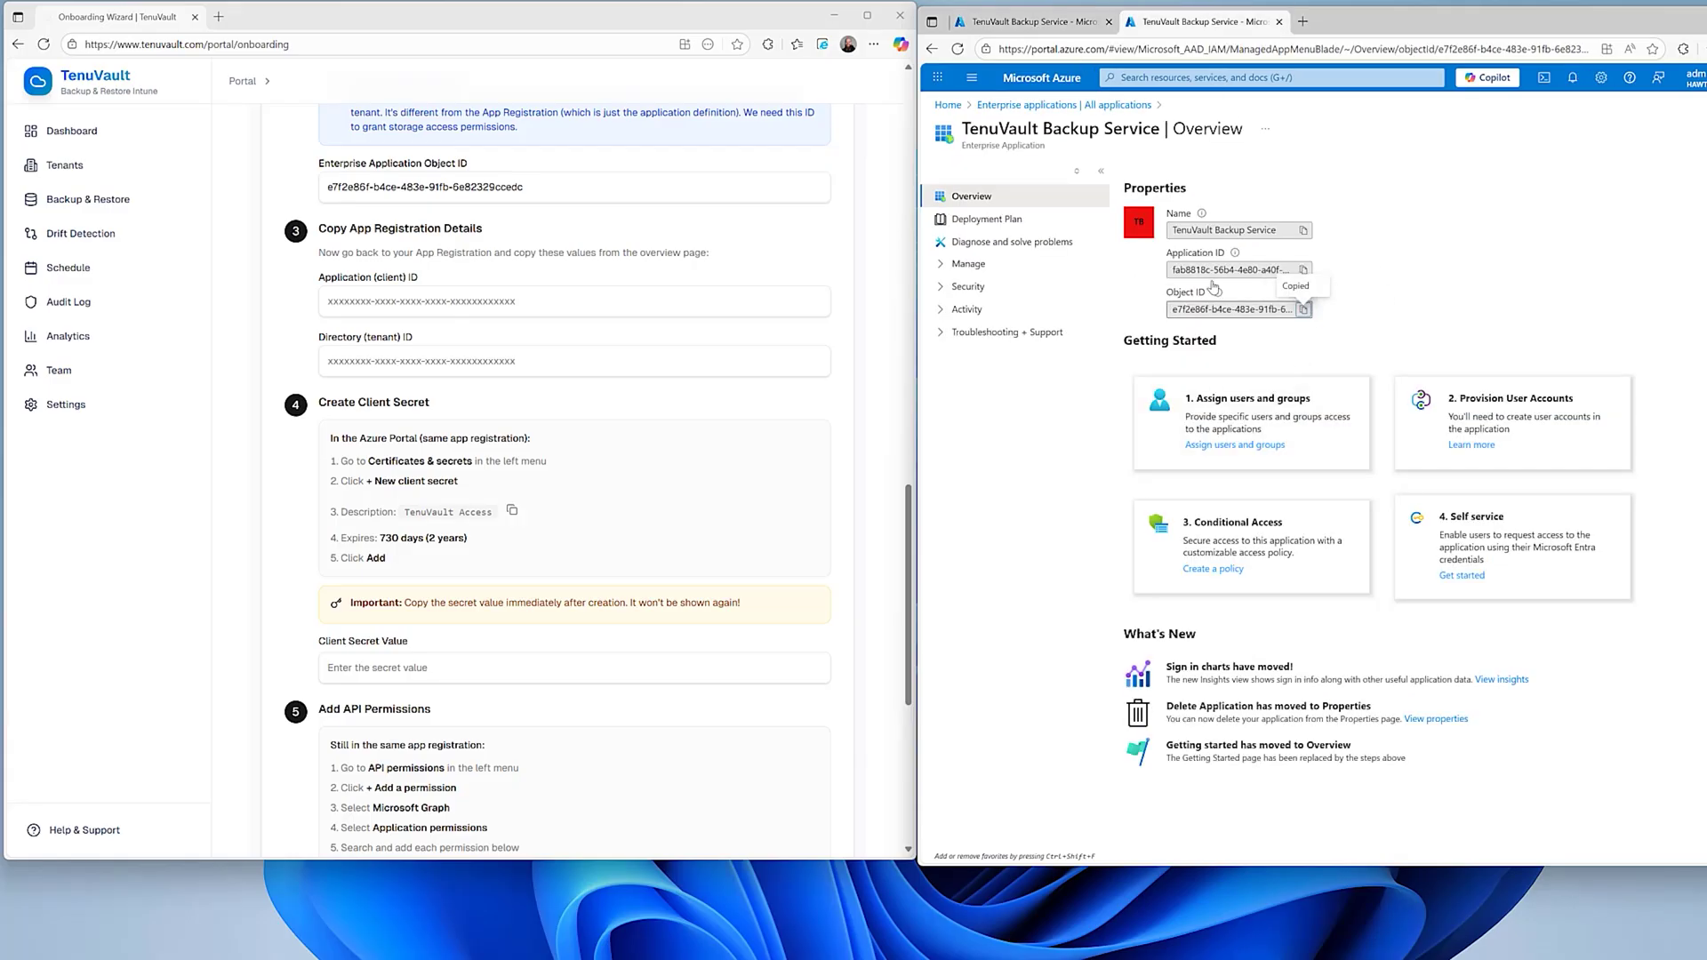
pyautogui.click(1029, 22)
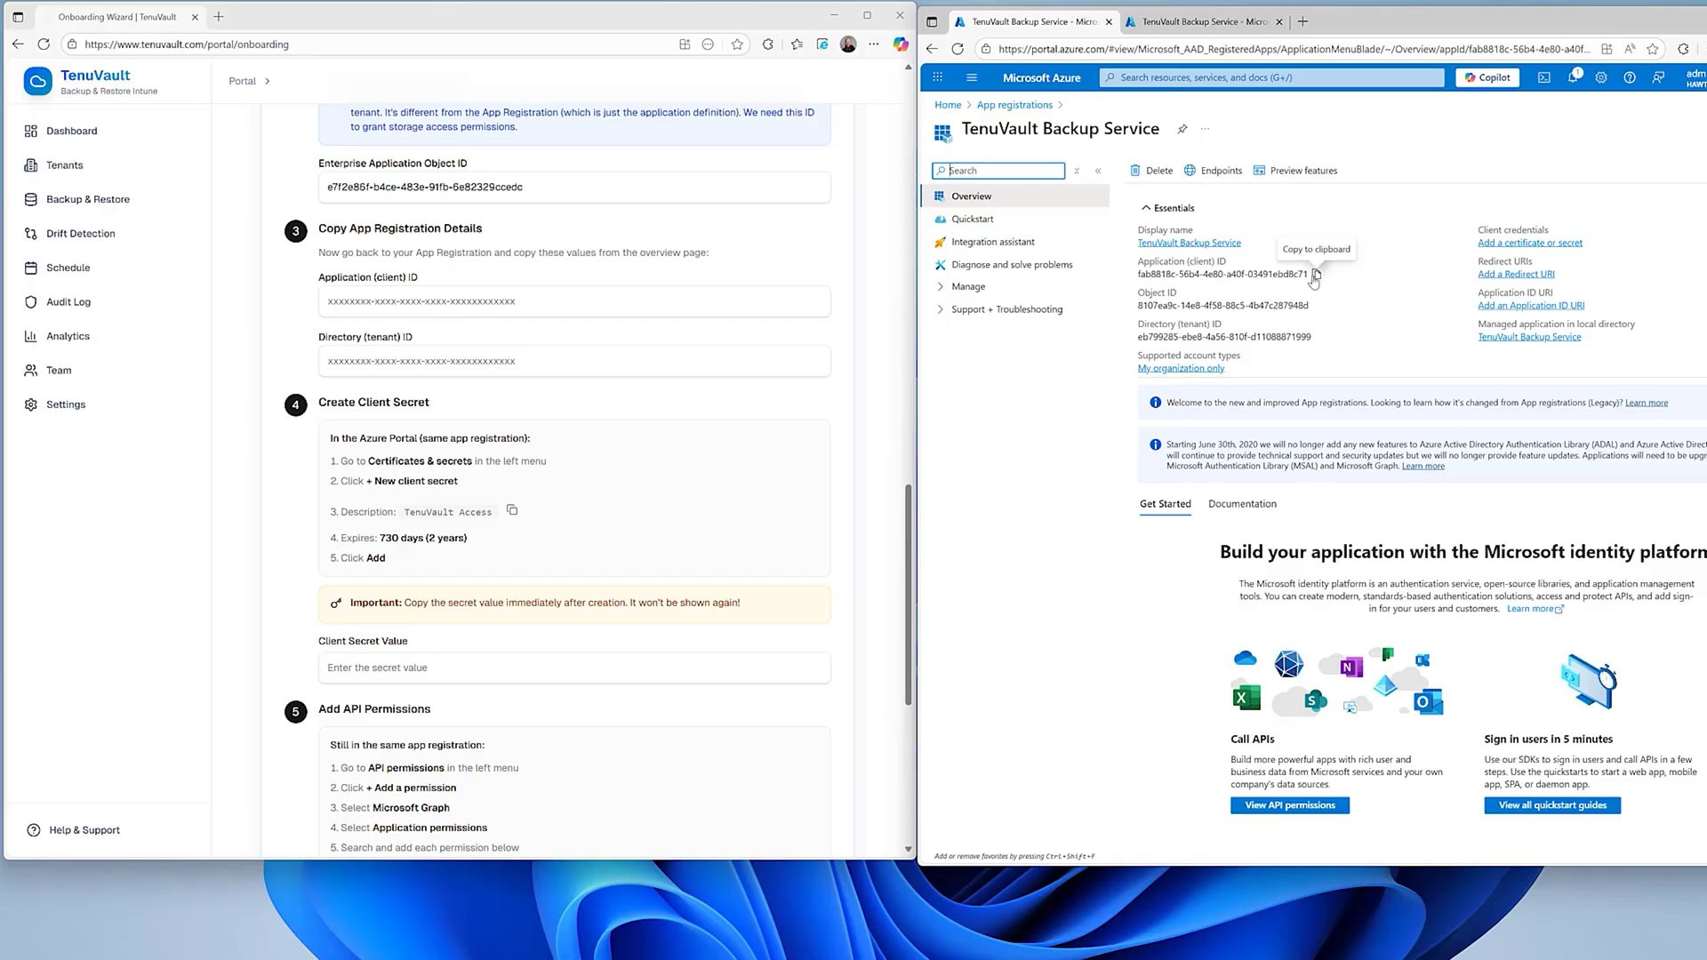
pyautogui.click(1316, 275)
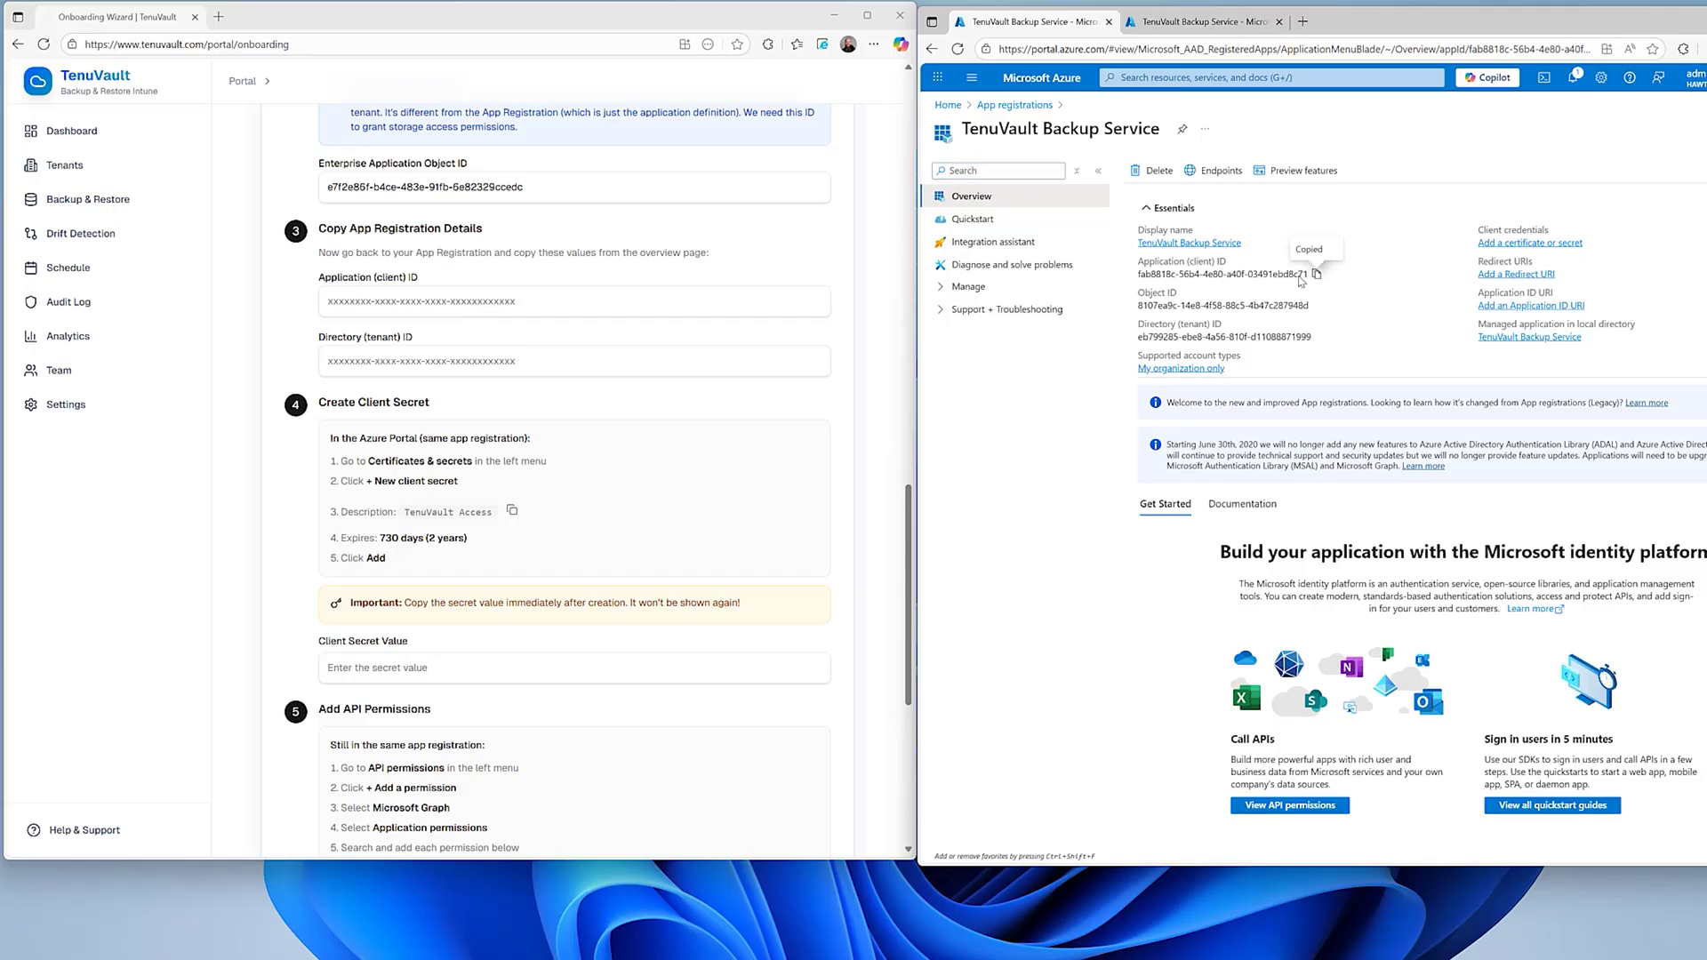
pyautogui.click(651, 303)
pyautogui.hotkey('ctrl', 'v')
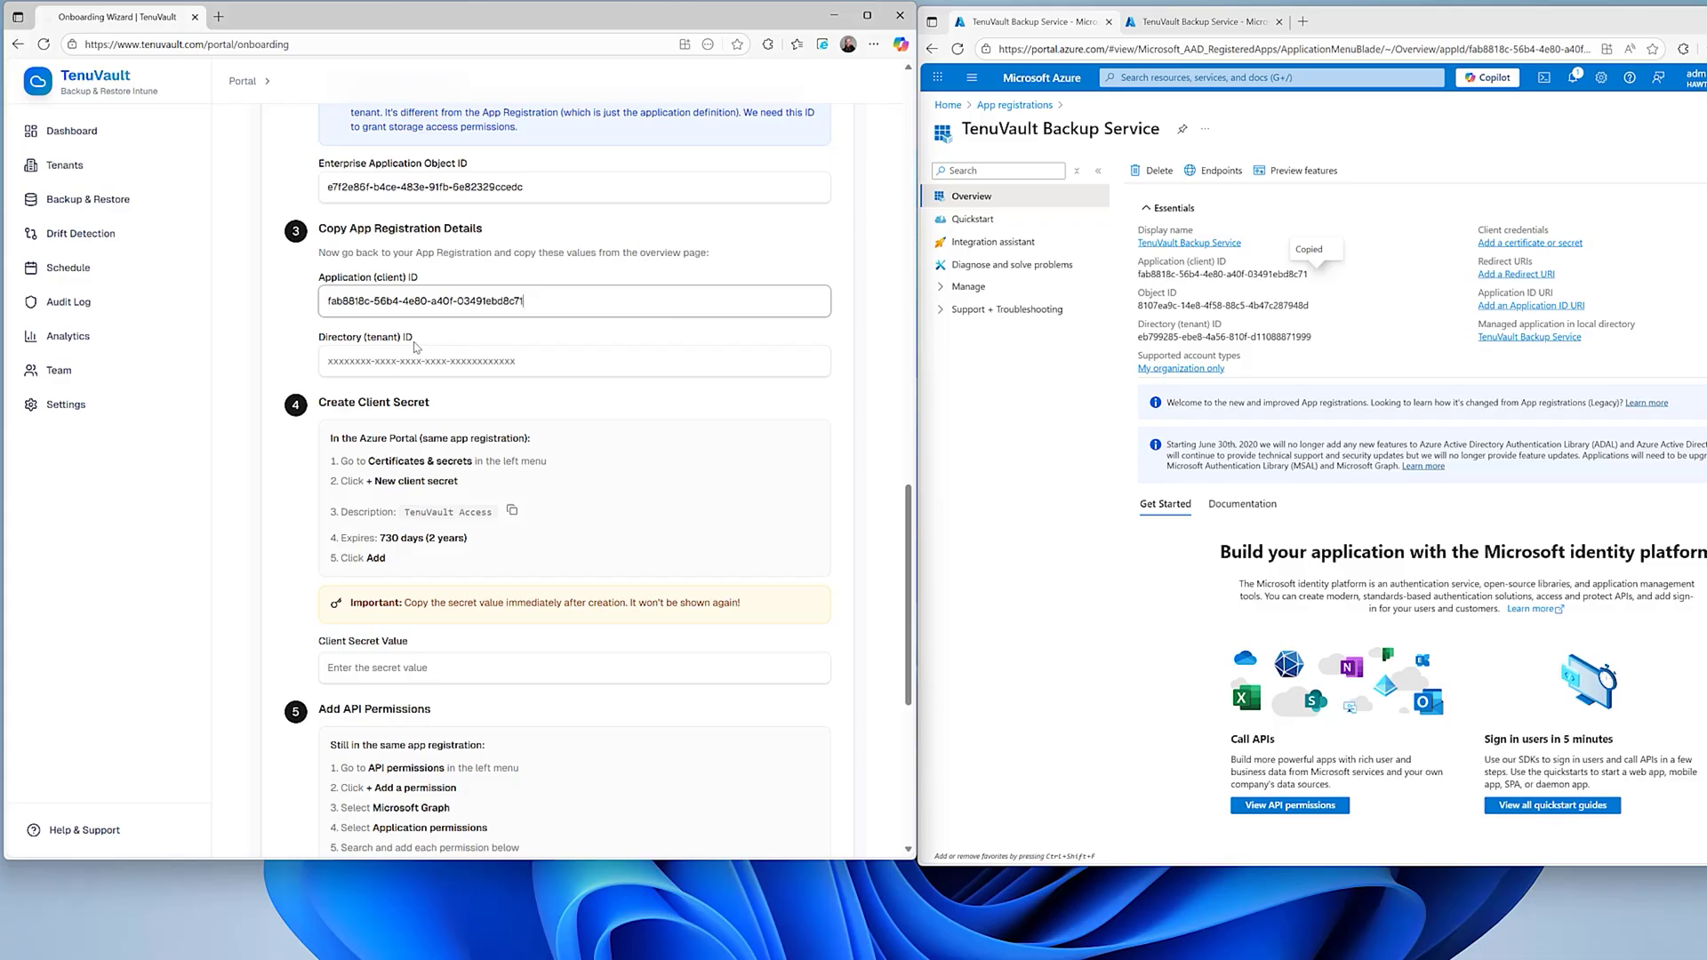
# - Paste the Directory (tenant) ID into the wizard and copy the secret description 'TenuVault Access'
pyautogui.click(1319, 337)
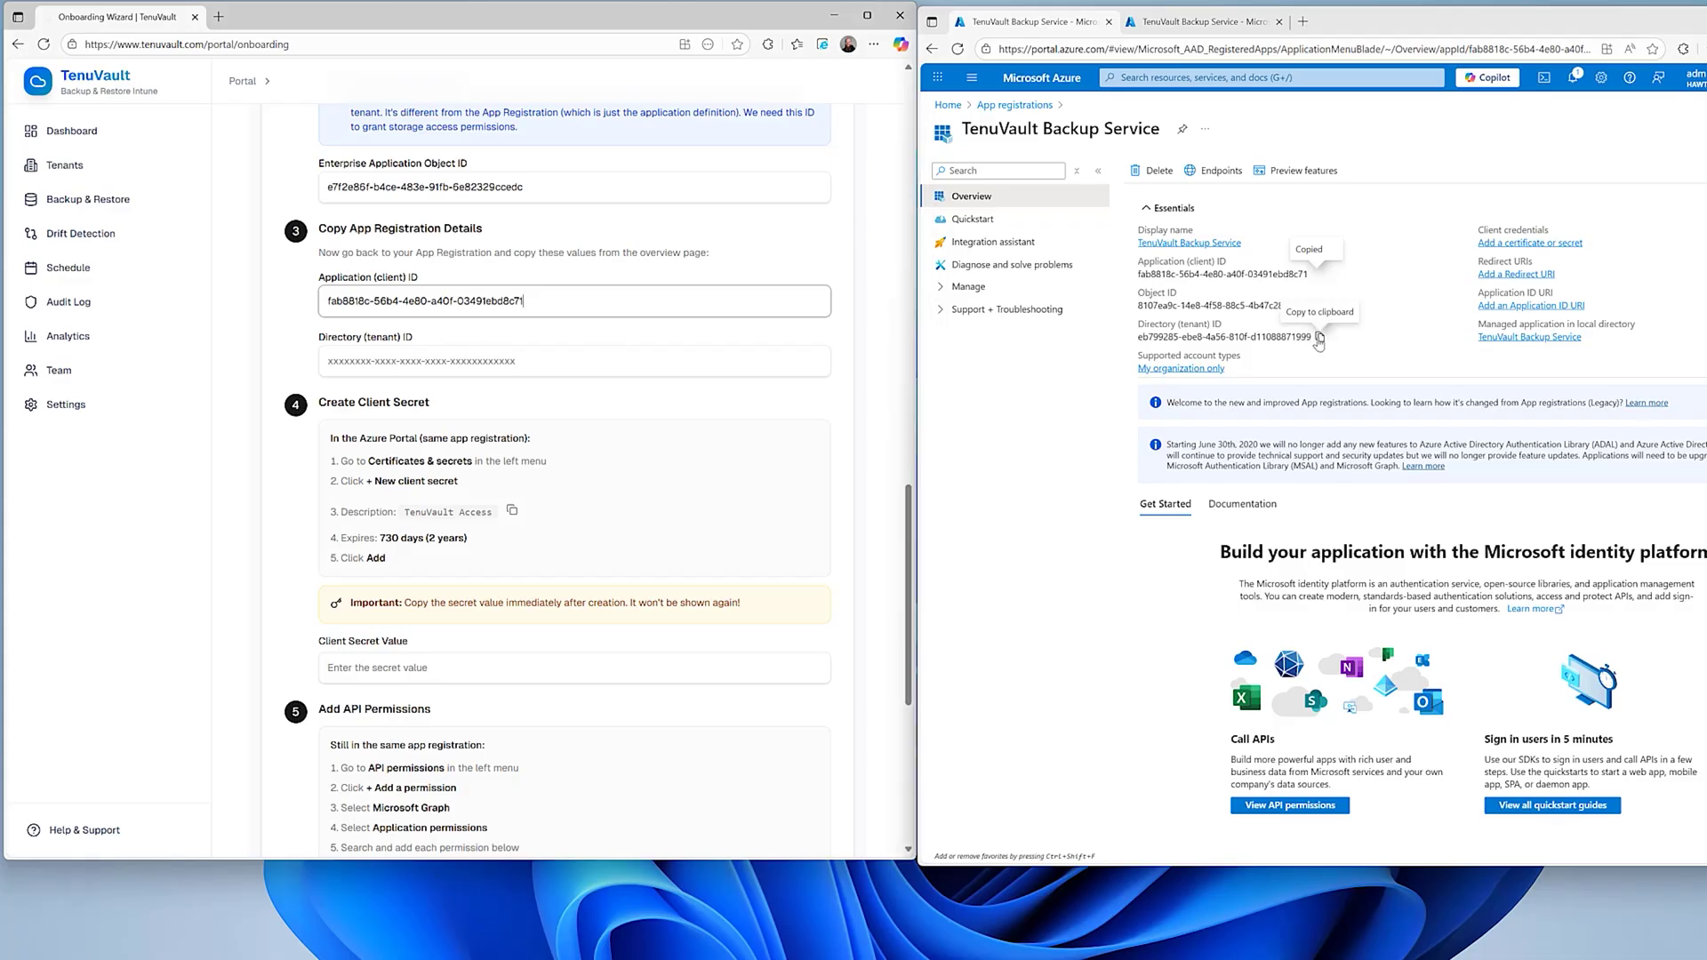
pyautogui.click(653, 361)
pyautogui.click(599, 372)
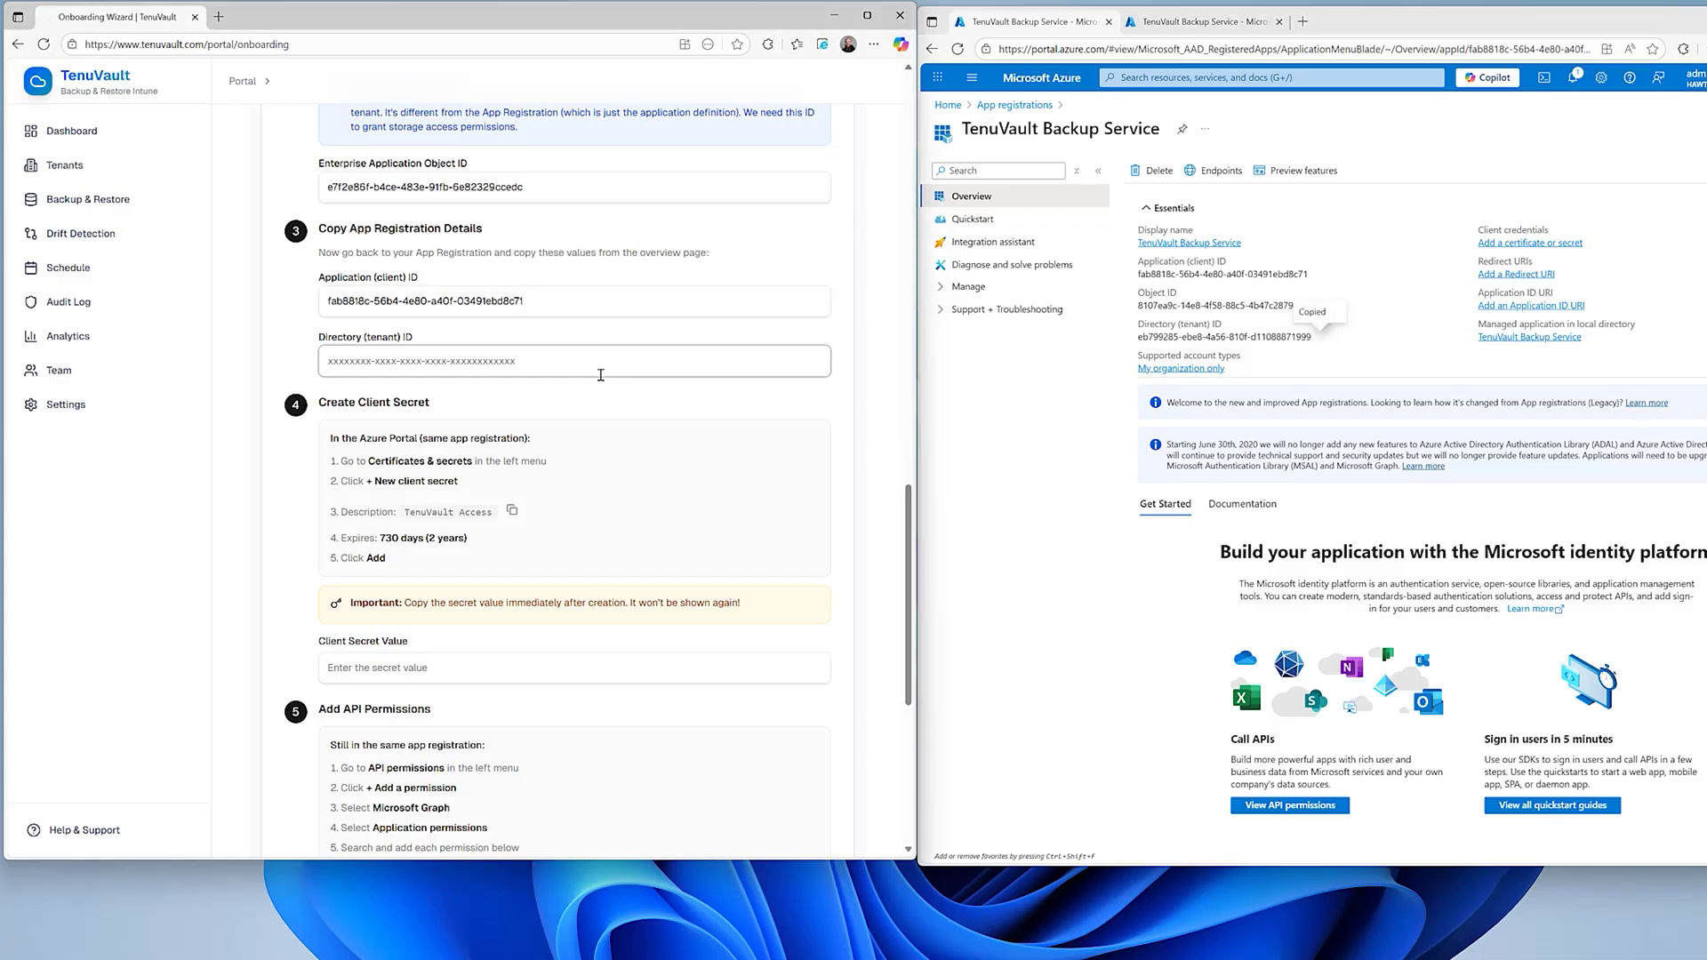
pyautogui.hotkey('ctrl', 'v')
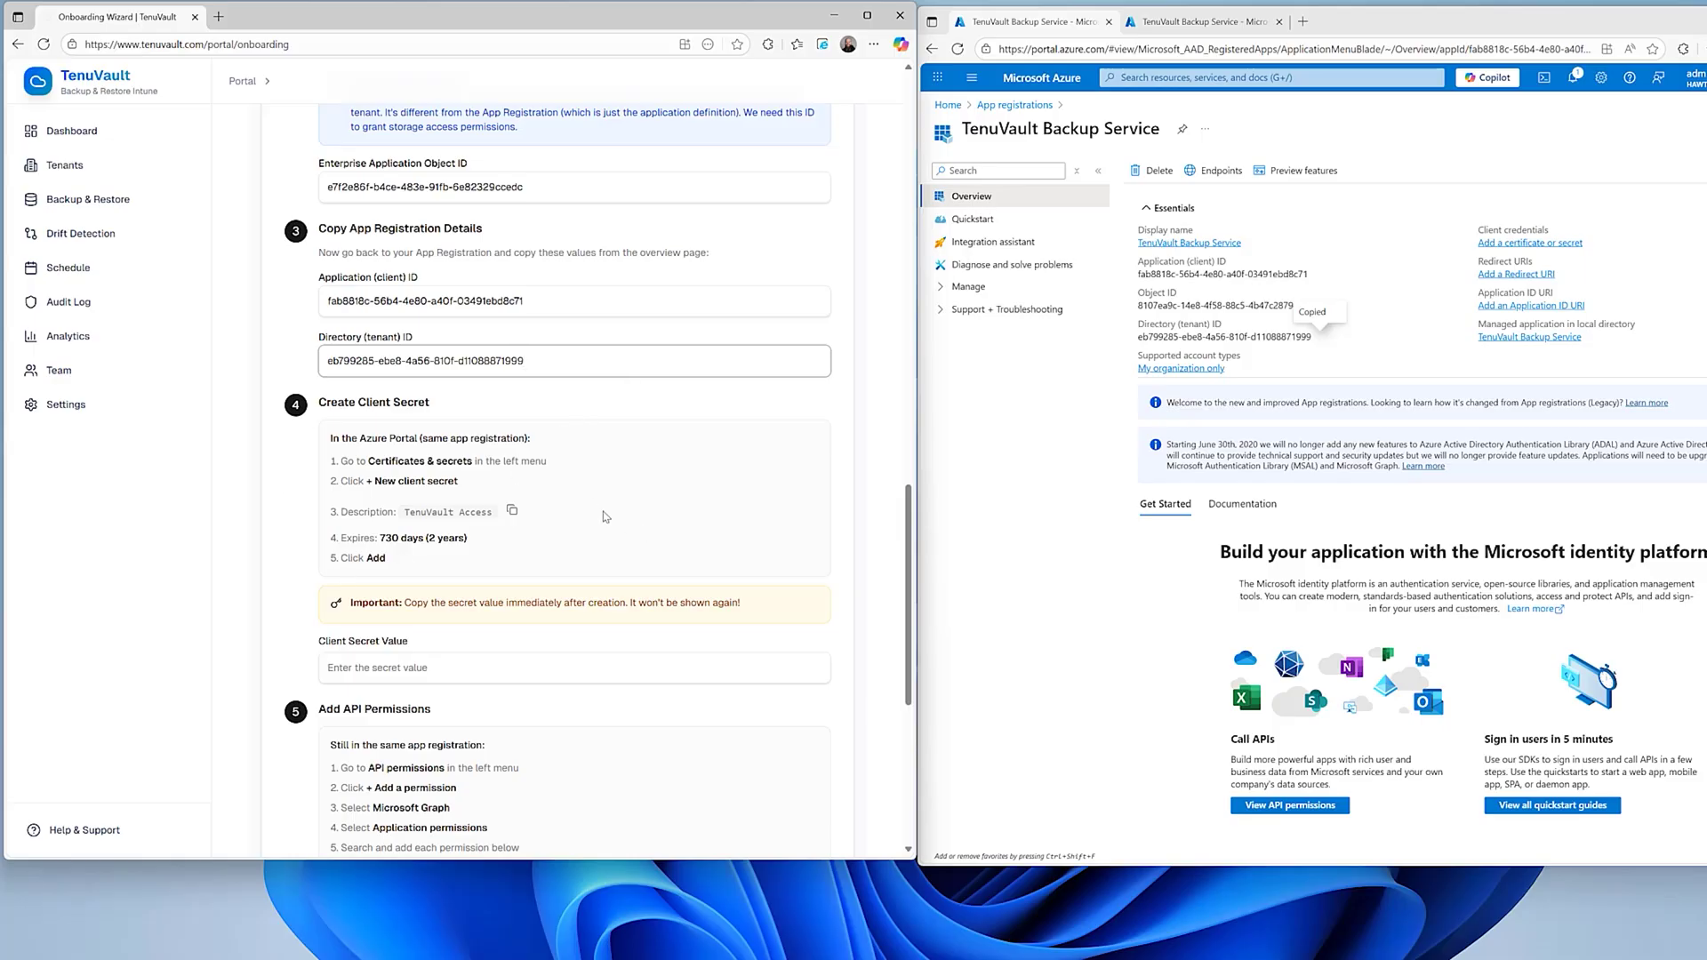
pyautogui.click(513, 511)
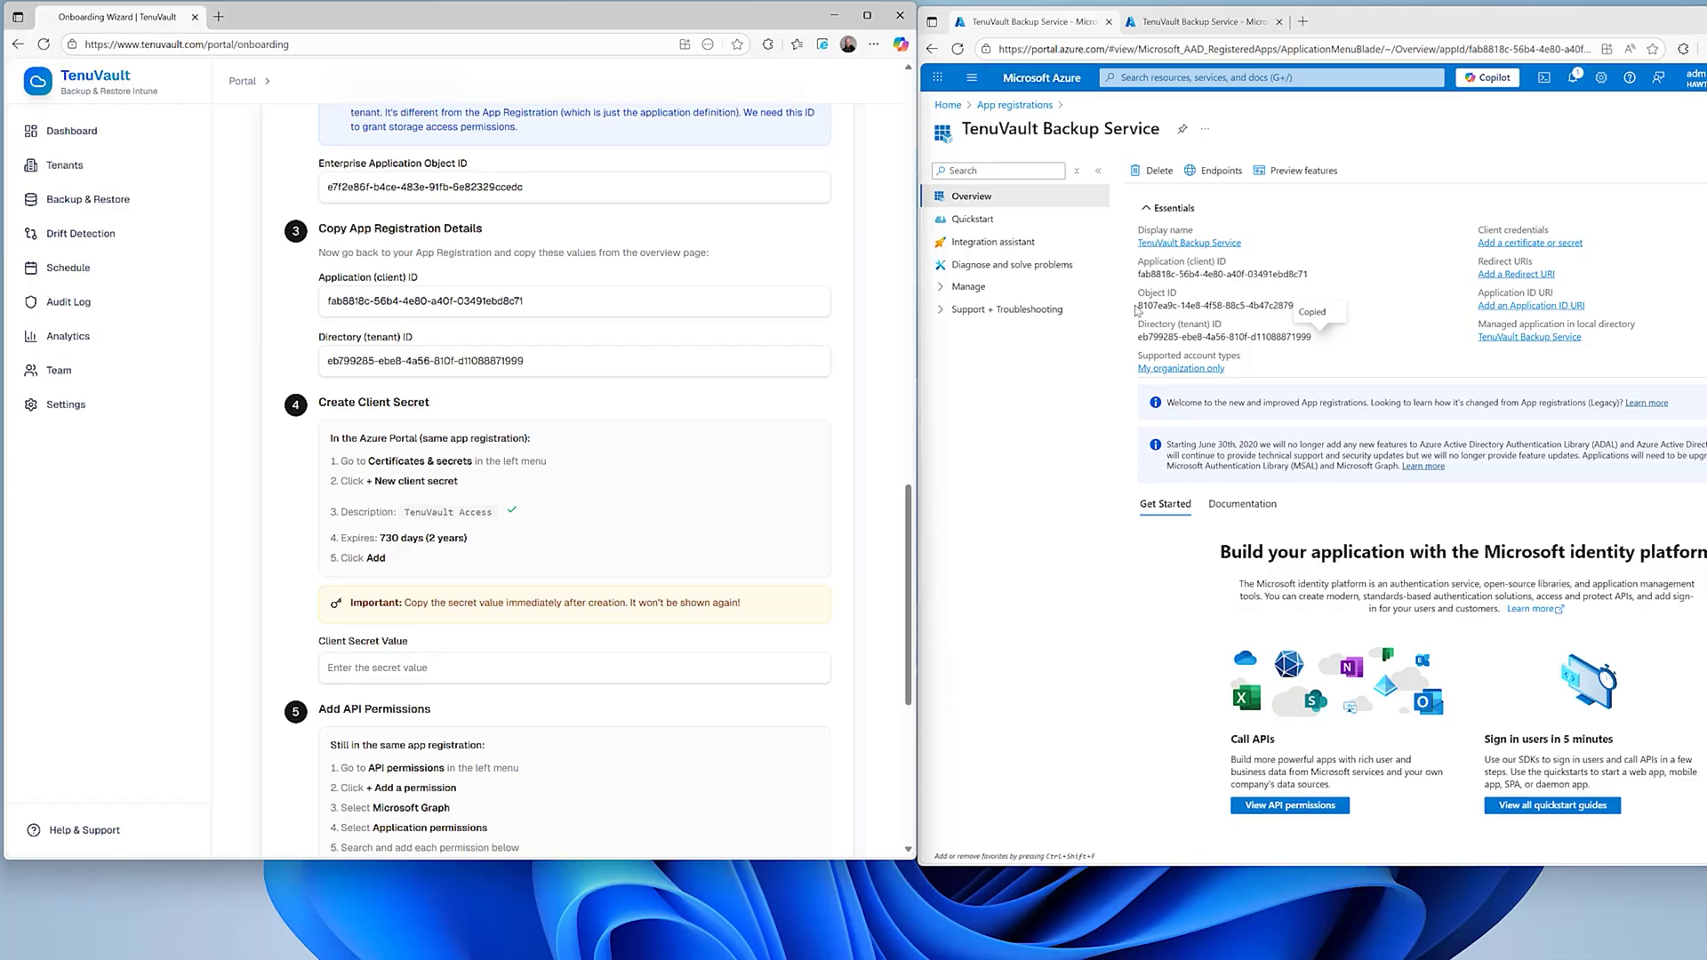
pyautogui.click(939, 292)
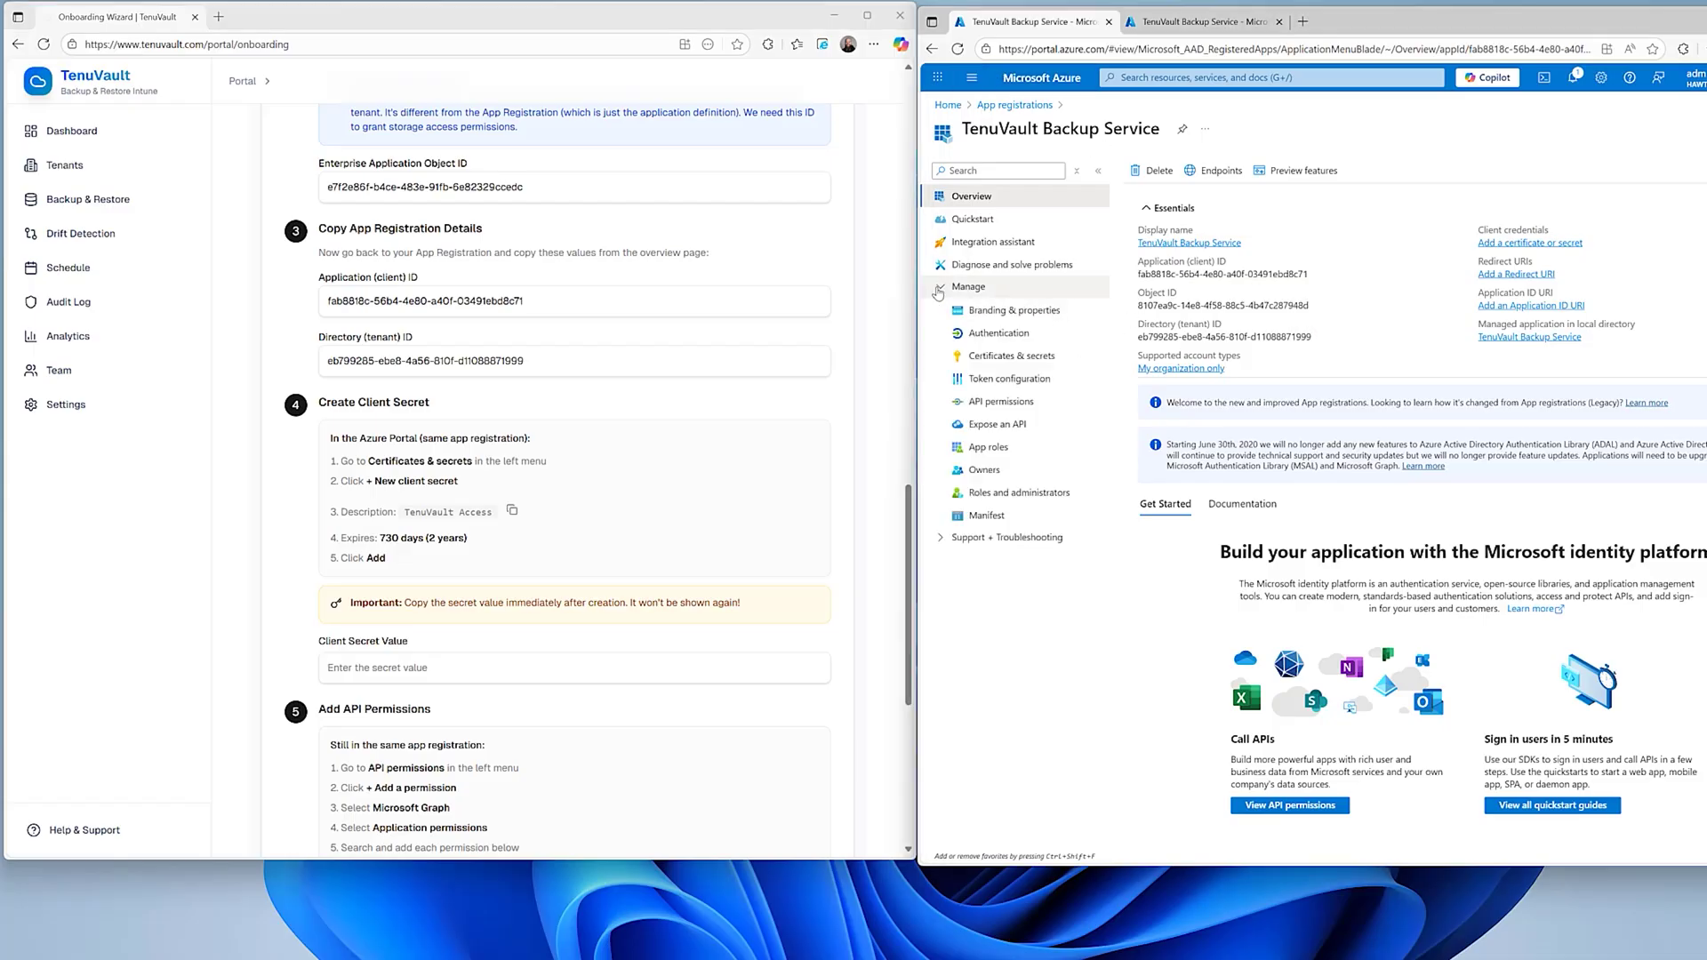
# - Add a client secret described 'TenuVault Access' that expires after 730 days
pyautogui.click(993, 364)
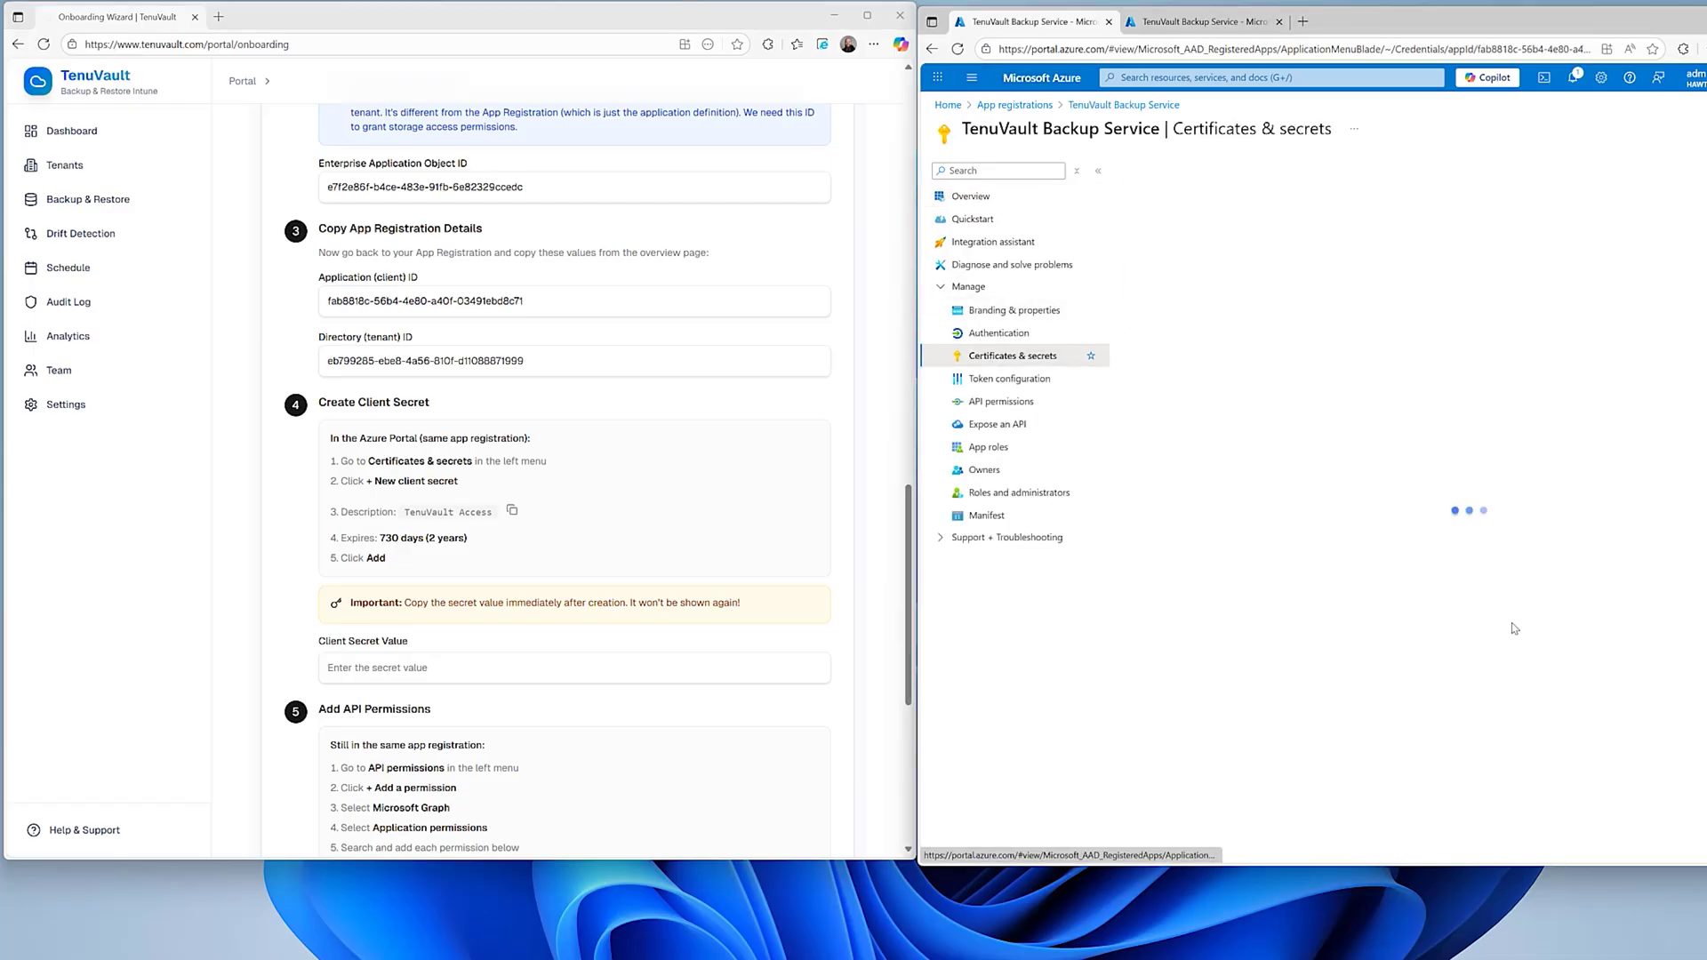
pyautogui.click(1174, 386)
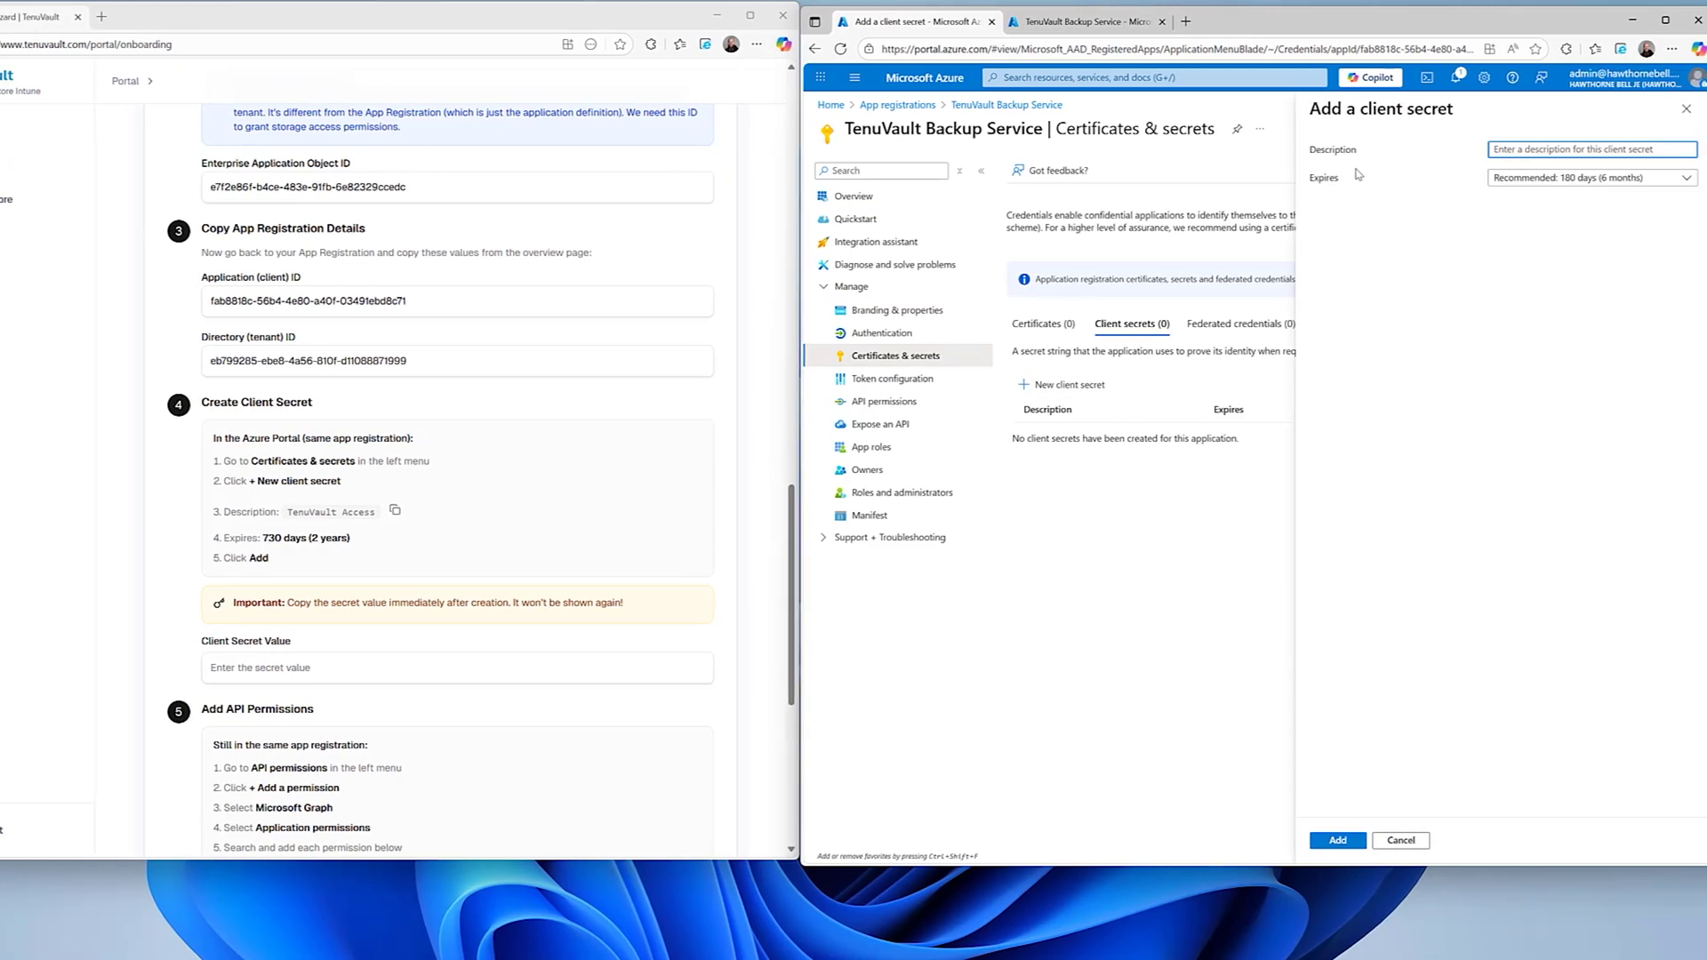
pyautogui.click(395, 510)
pyautogui.click(1535, 148)
pyautogui.hotkey('ctrl', 'v')
pyautogui.click(1670, 177)
pyautogui.click(1538, 291)
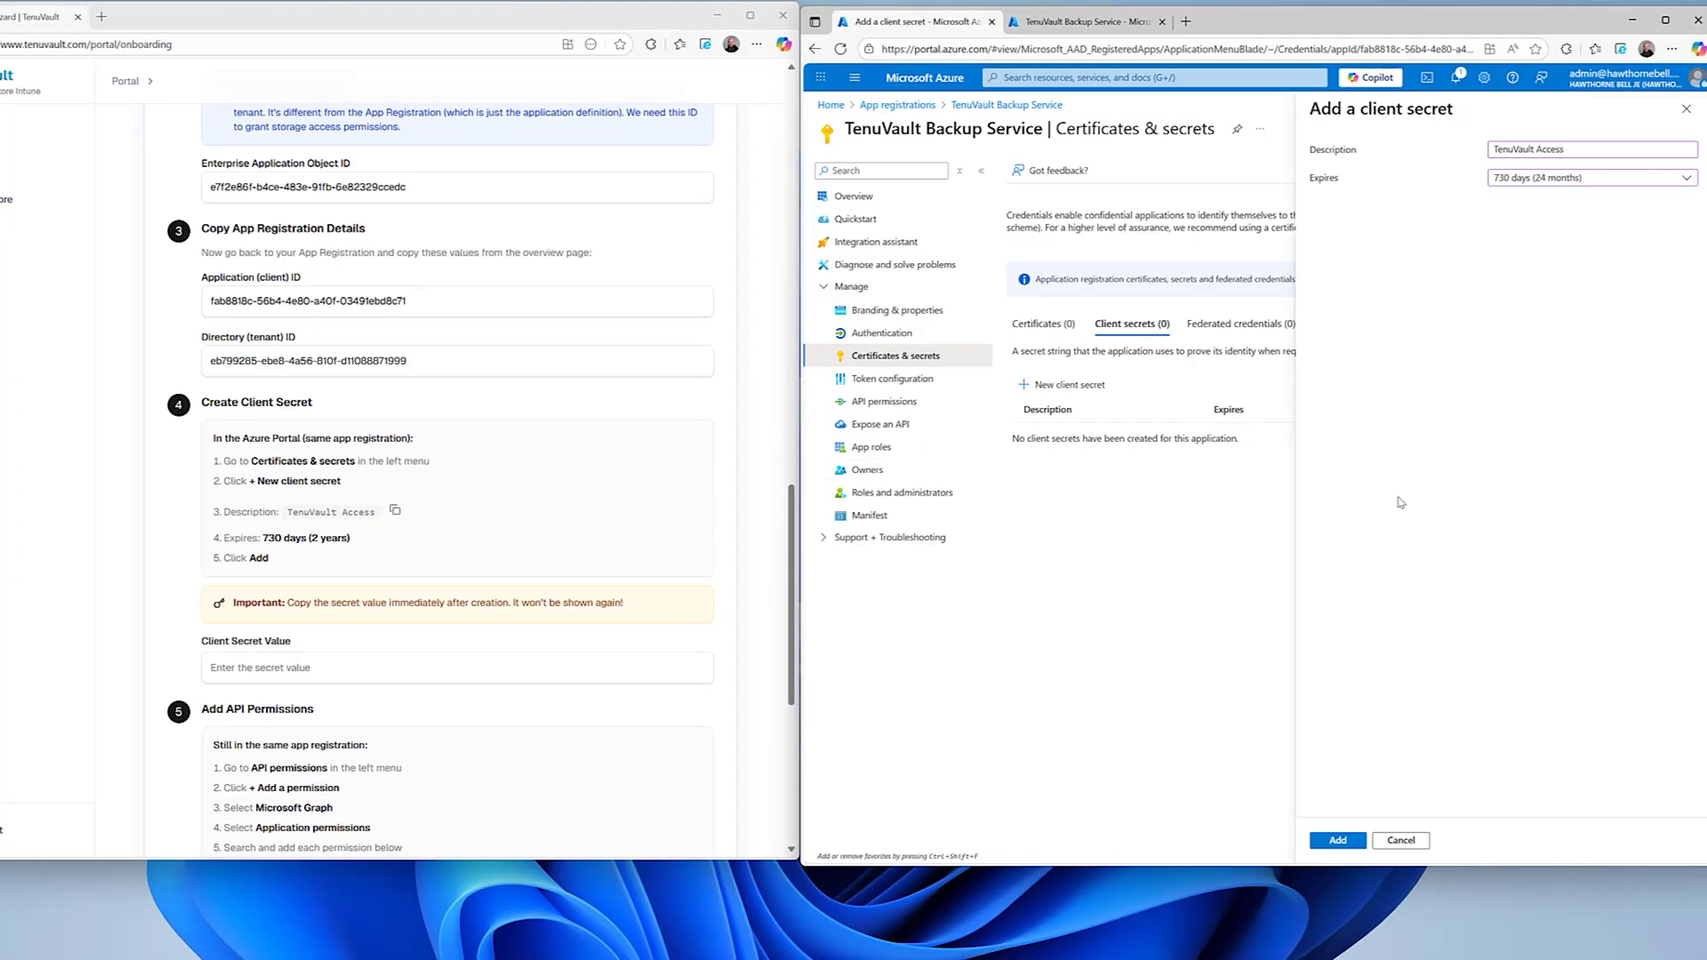
pyautogui.click(1337, 841)
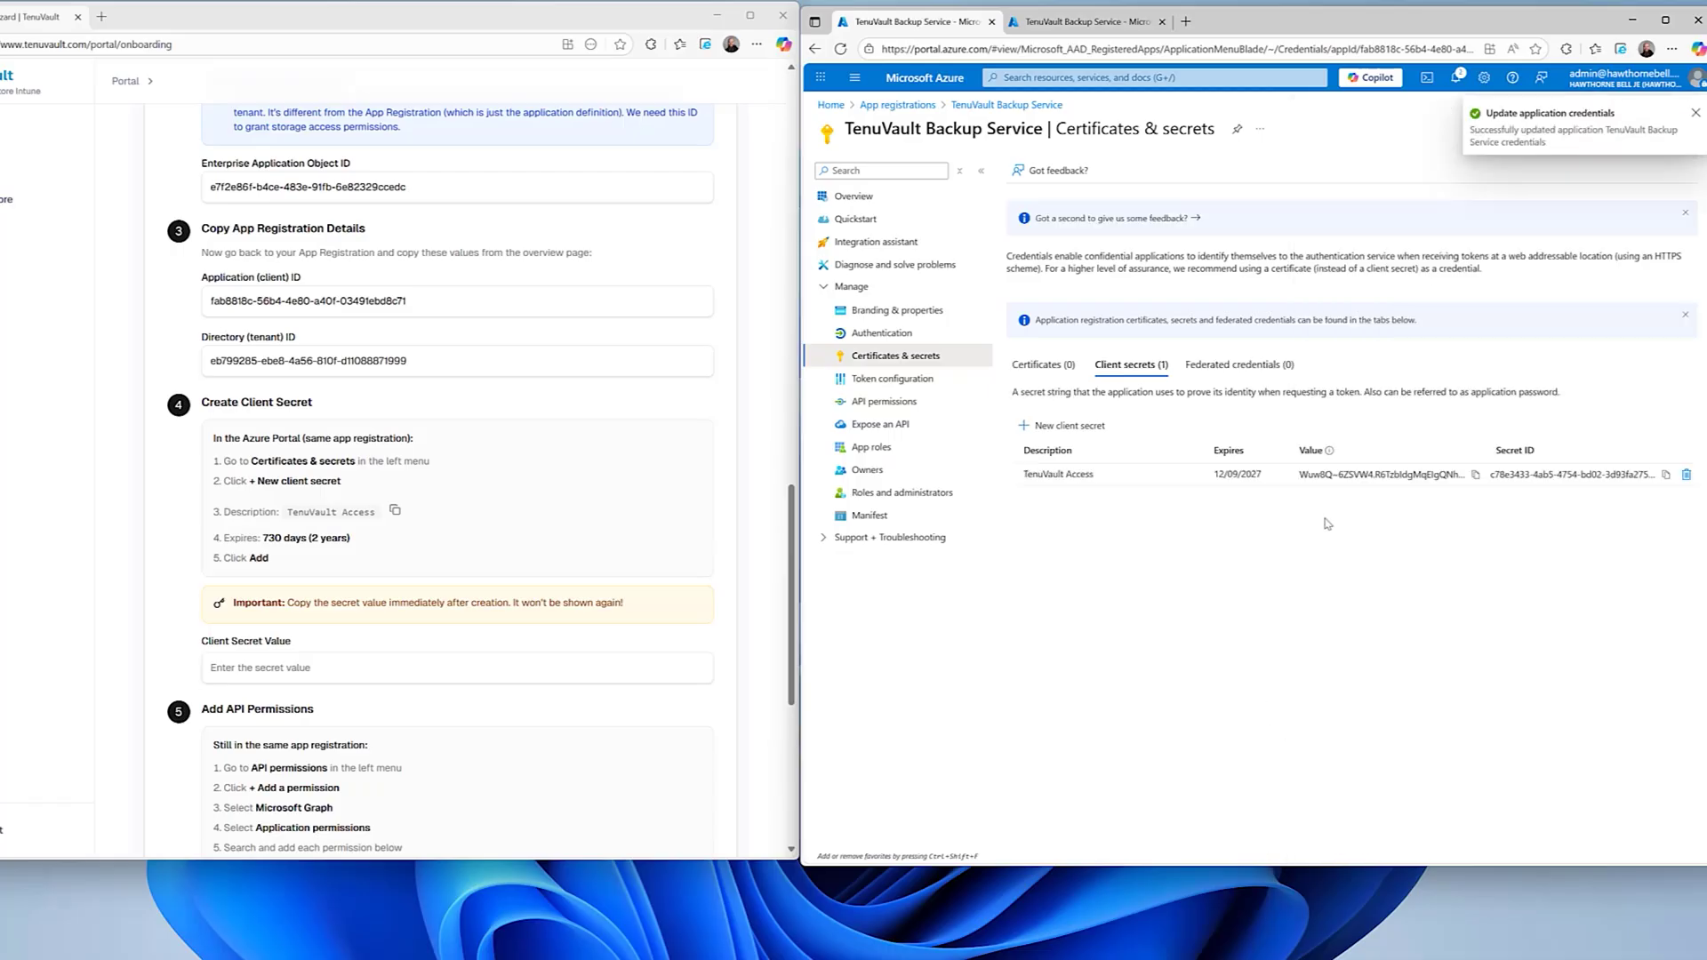
# - Copy the new secret's value into the wizard's Client Secret Value field
pyautogui.click(1475, 475)
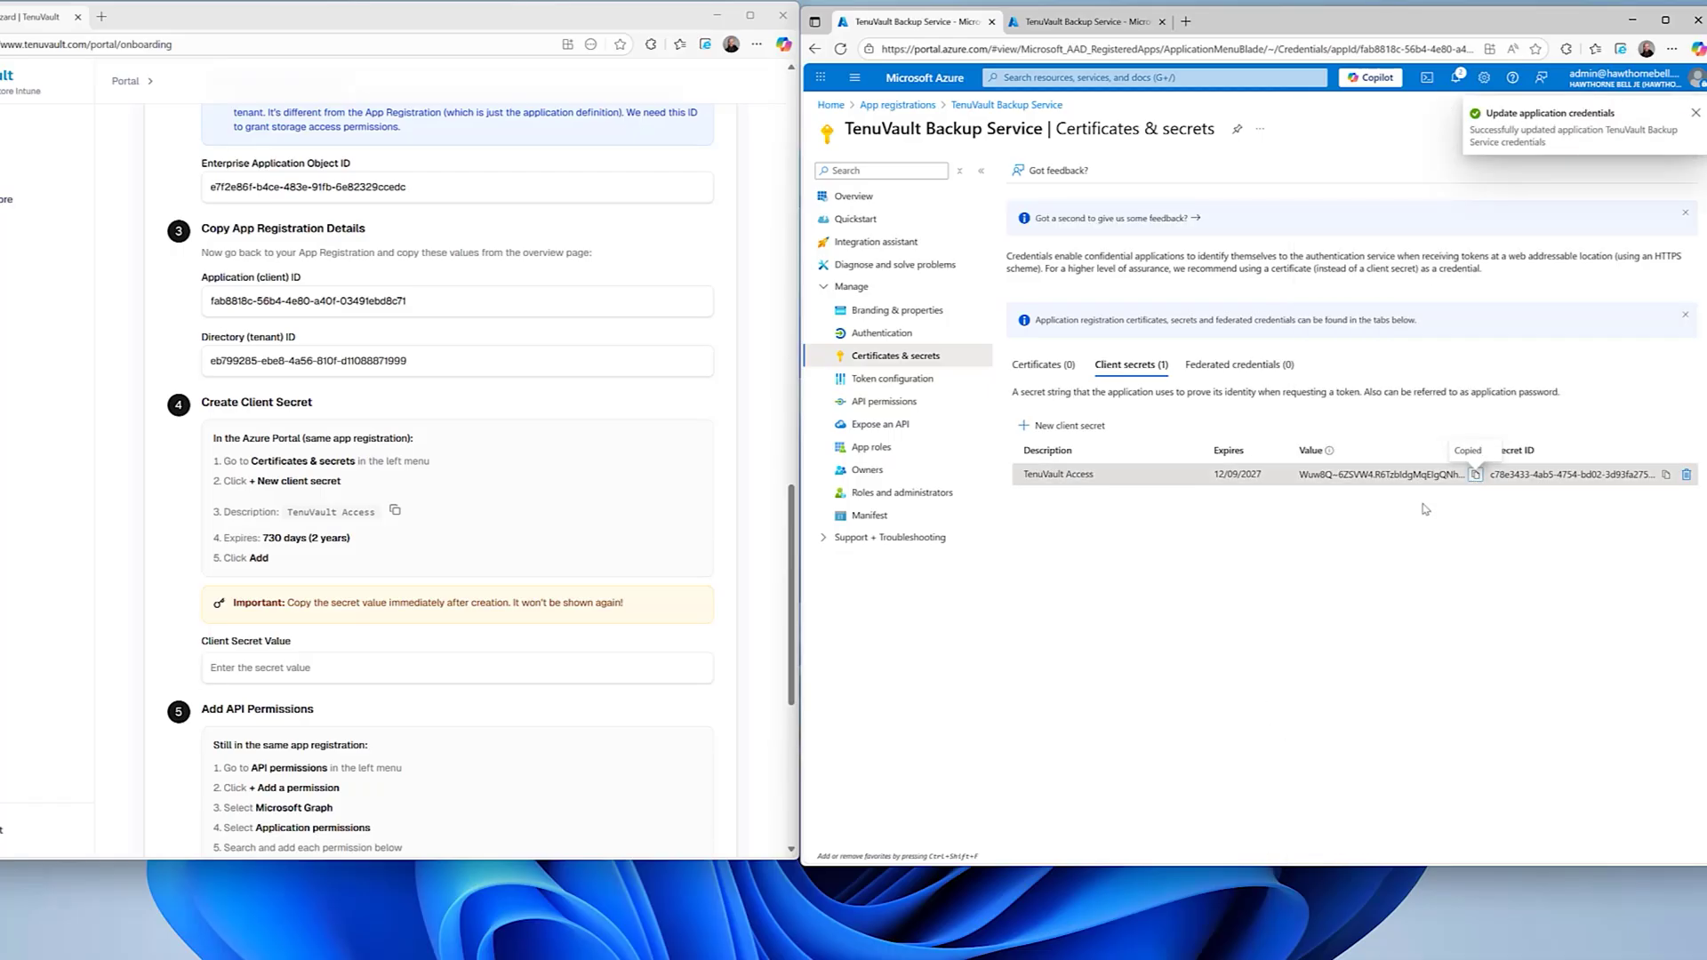
pyautogui.click(339, 665)
pyautogui.hotkey('ctrl', 'v')
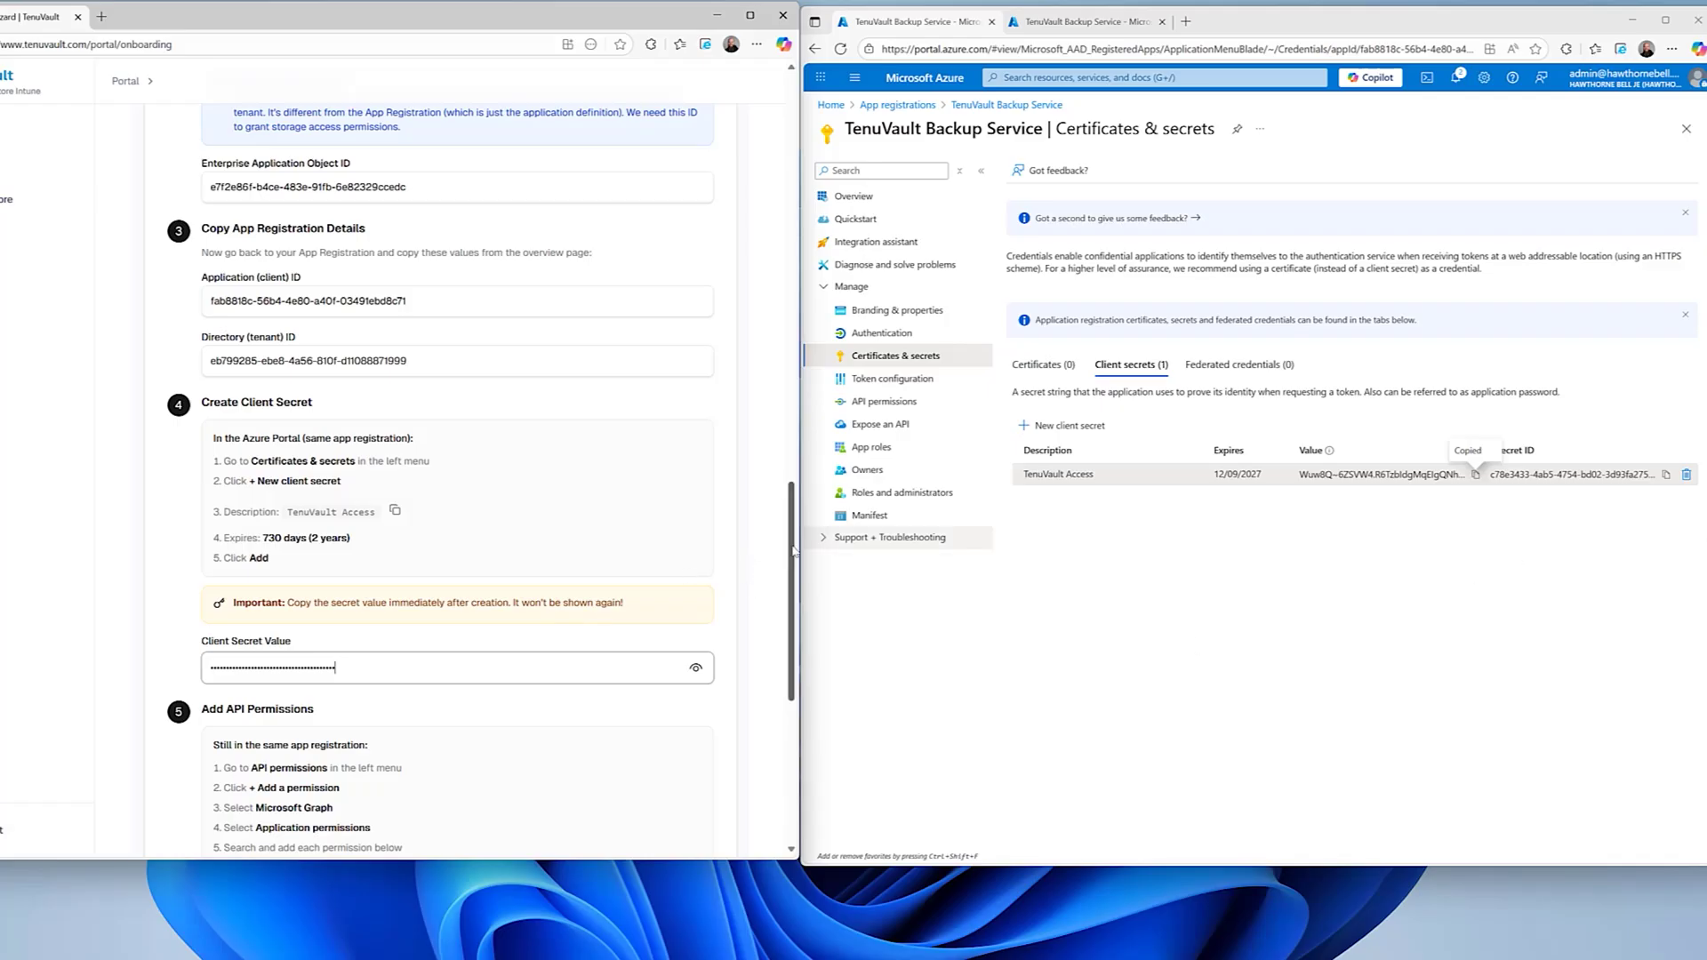
pyautogui.scroll(-4, 766, 660)
pyautogui.scroll(-1, 766, 660)
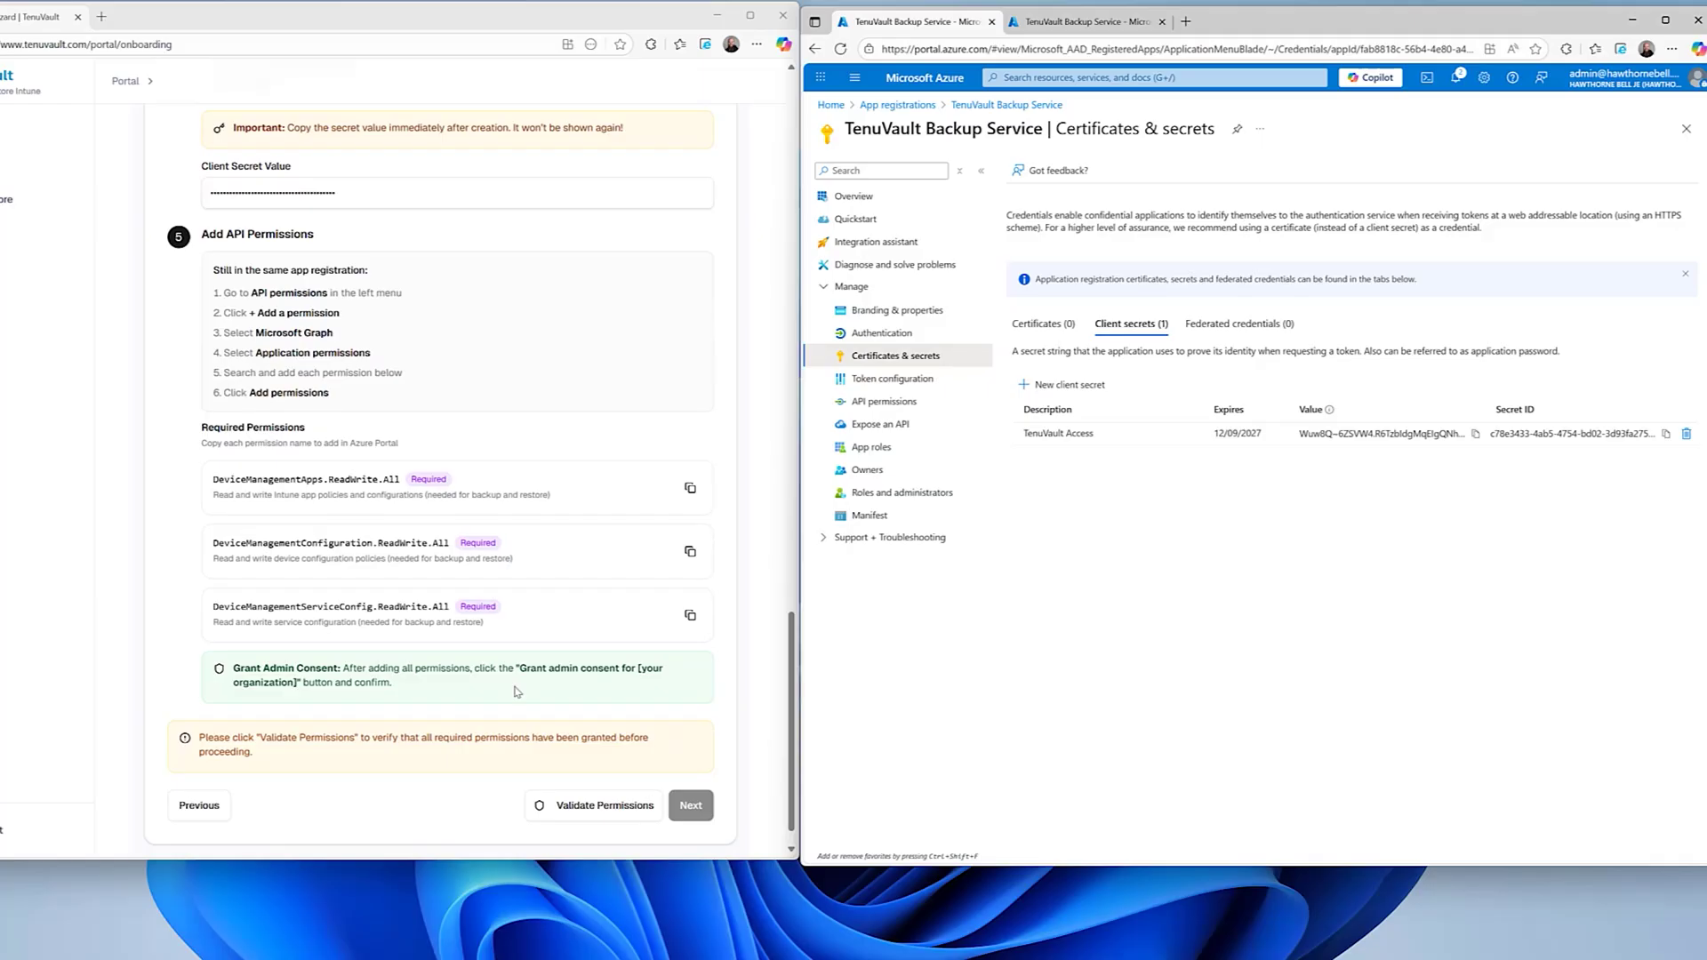
# - Request Microsoft Graph application permission DeviceManagementApps.ReadWrite.All for the app
pyautogui.click(914, 402)
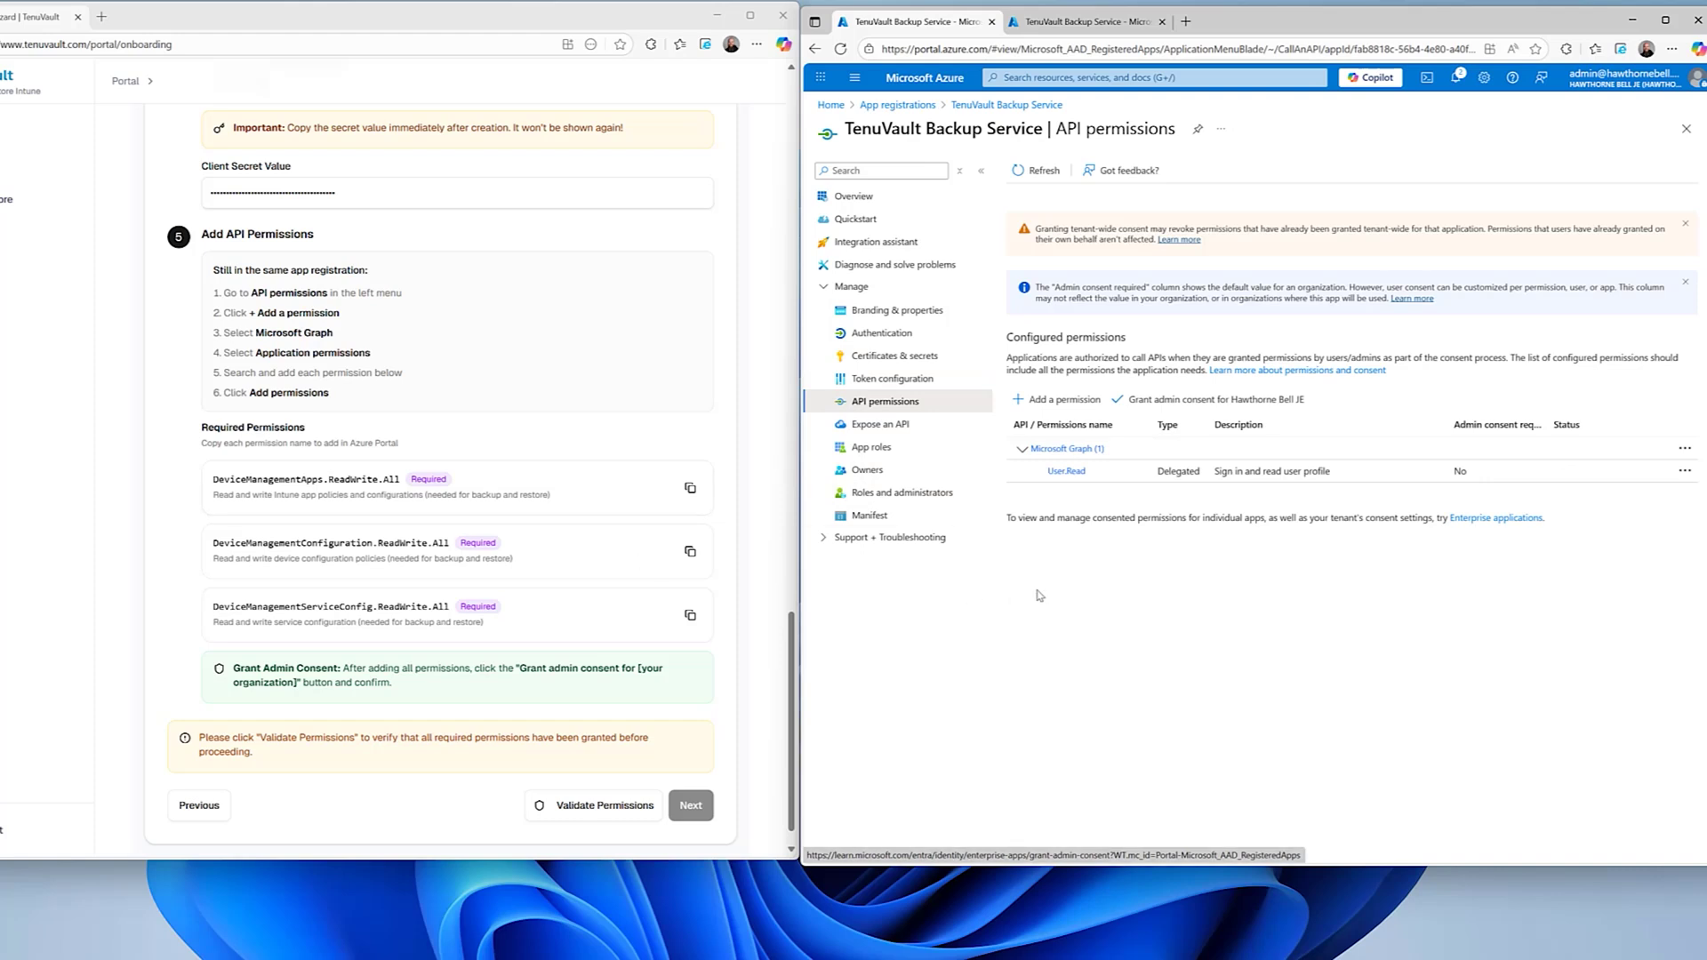
pyautogui.click(1066, 401)
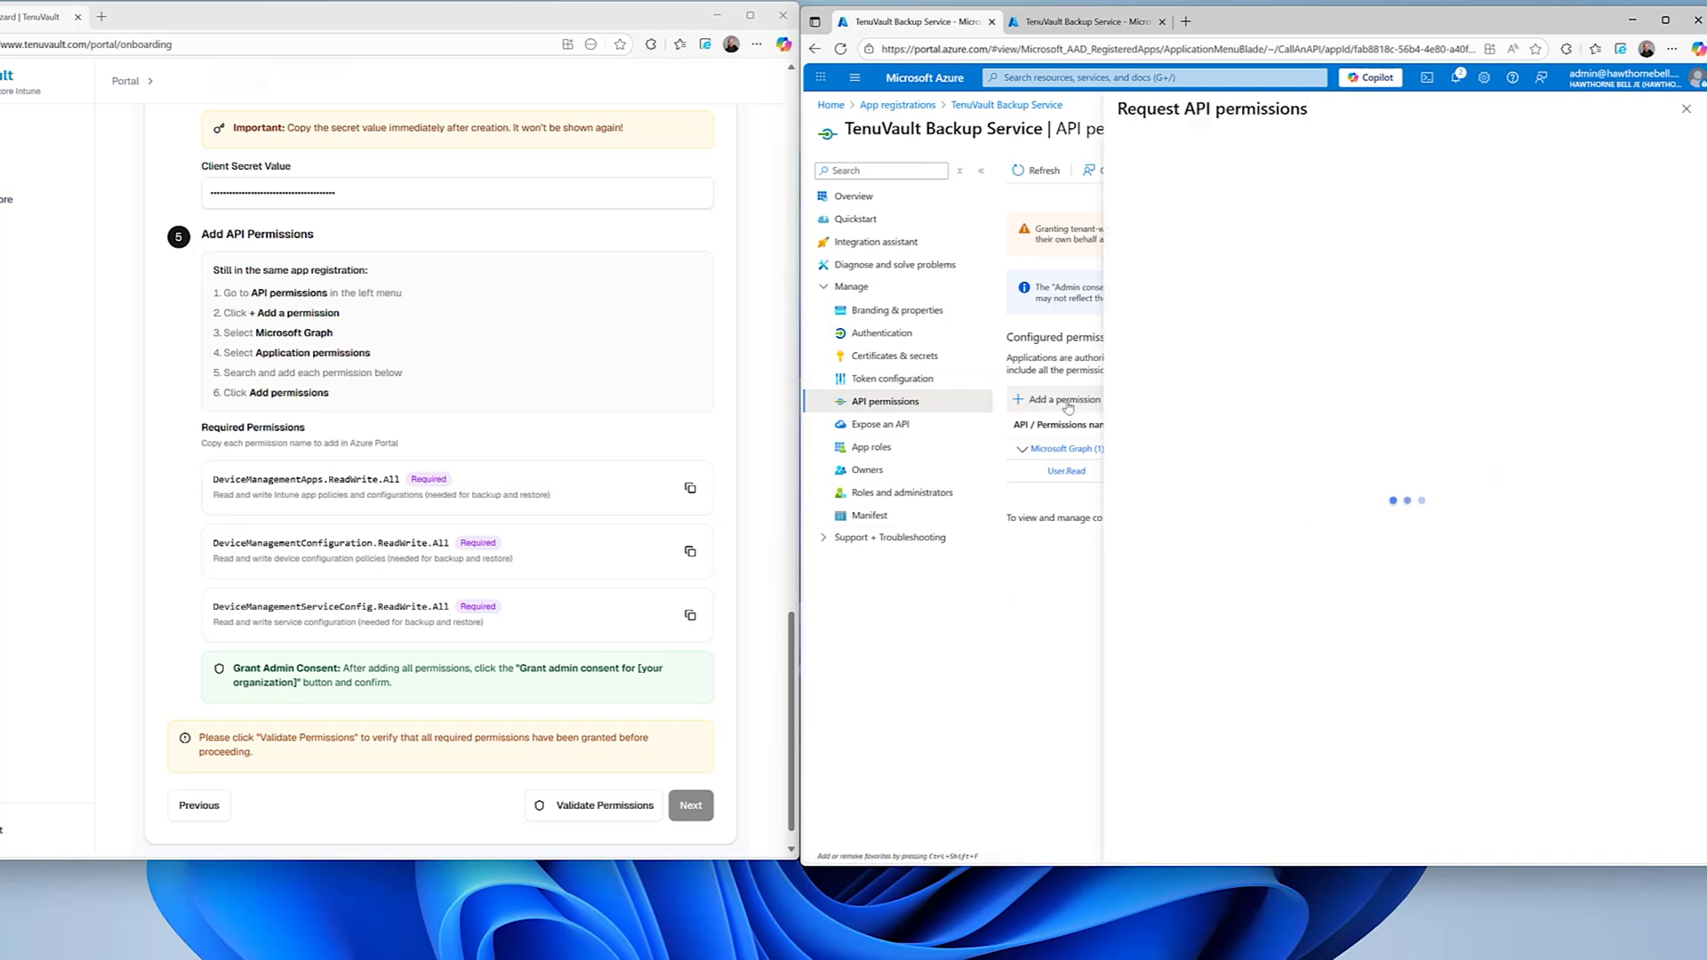
pyautogui.click(1248, 285)
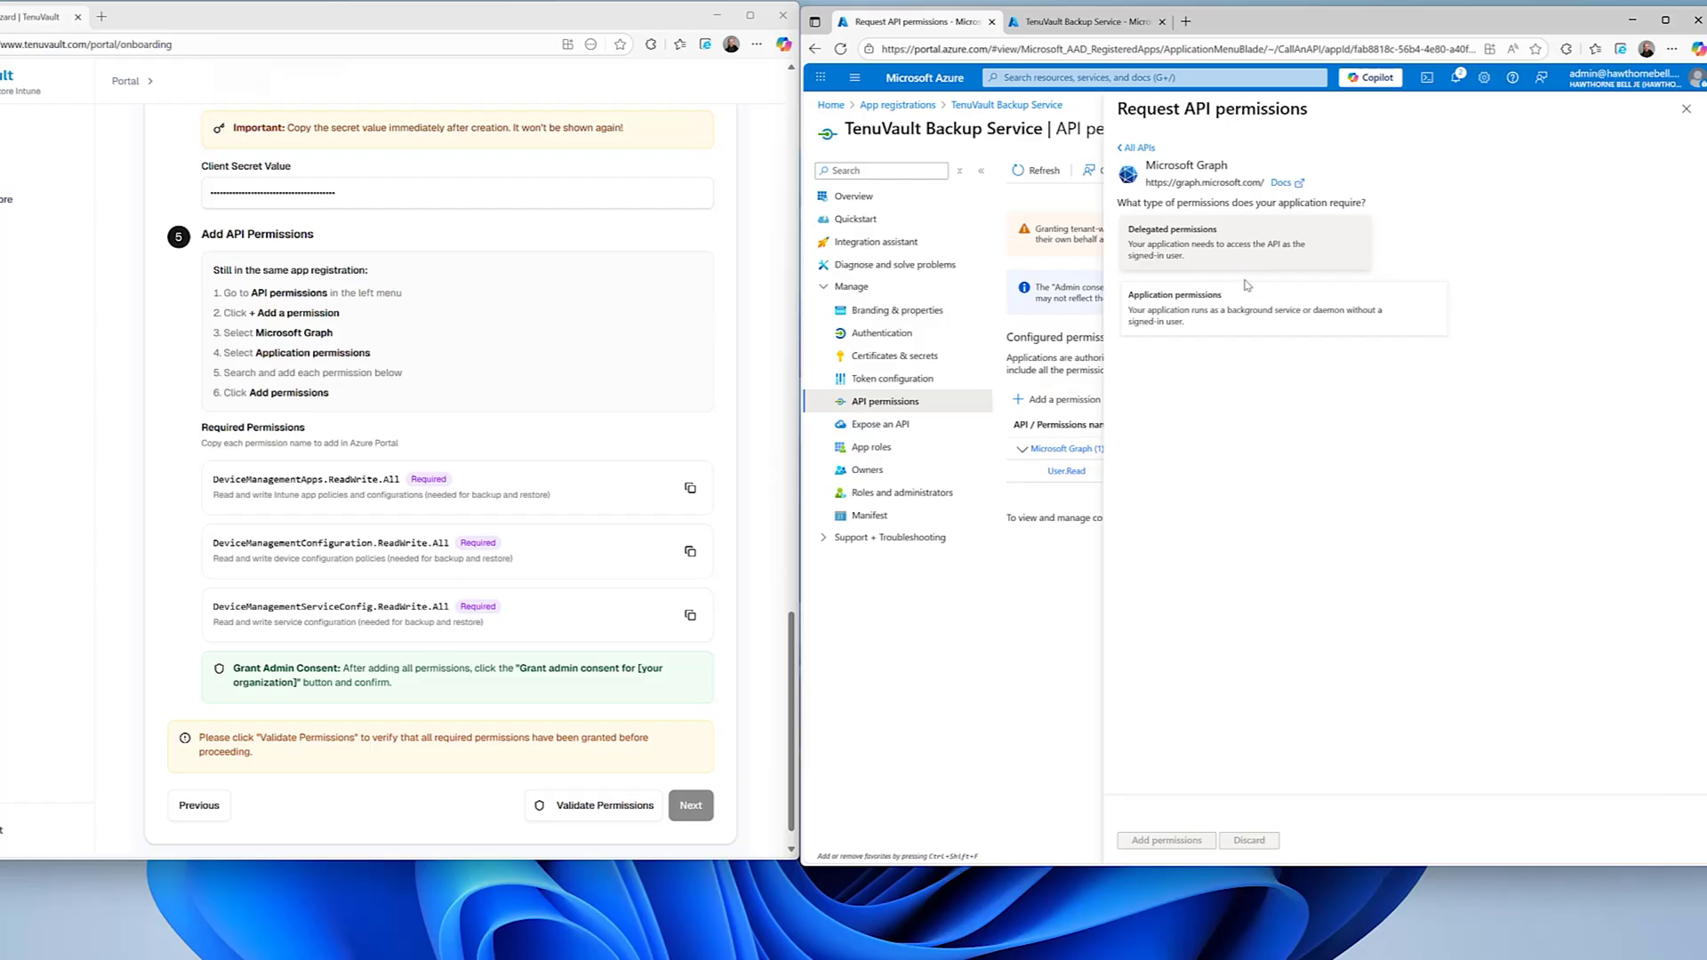
pyautogui.click(1266, 327)
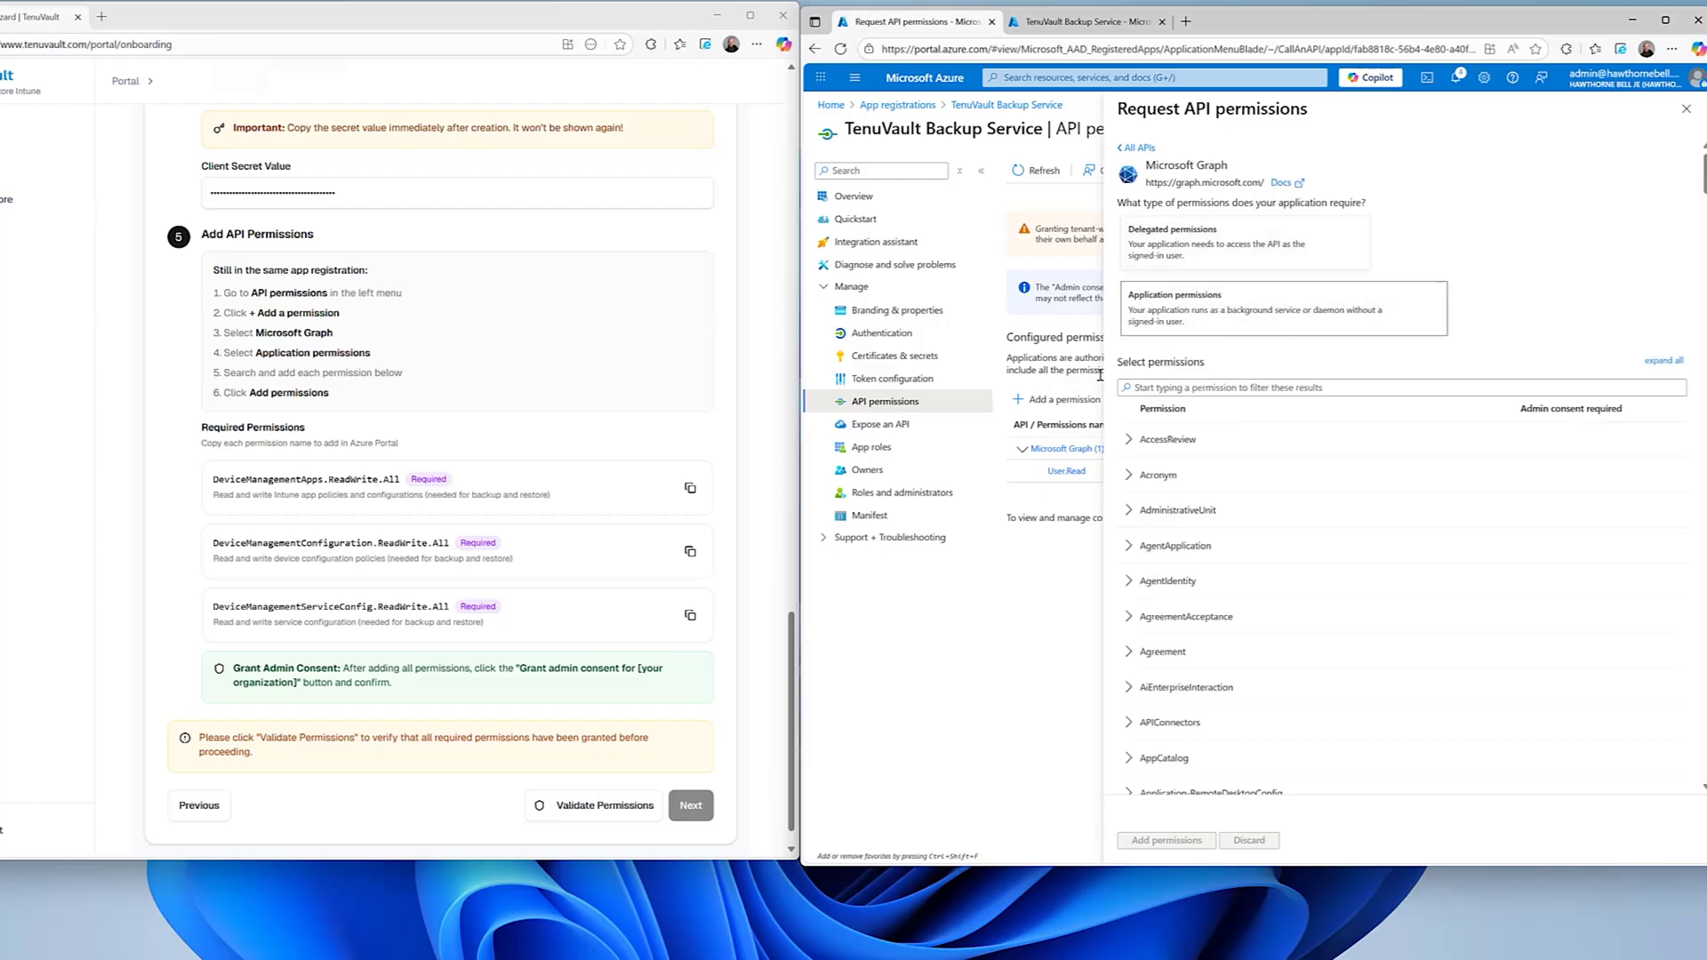
pyautogui.click(690, 488)
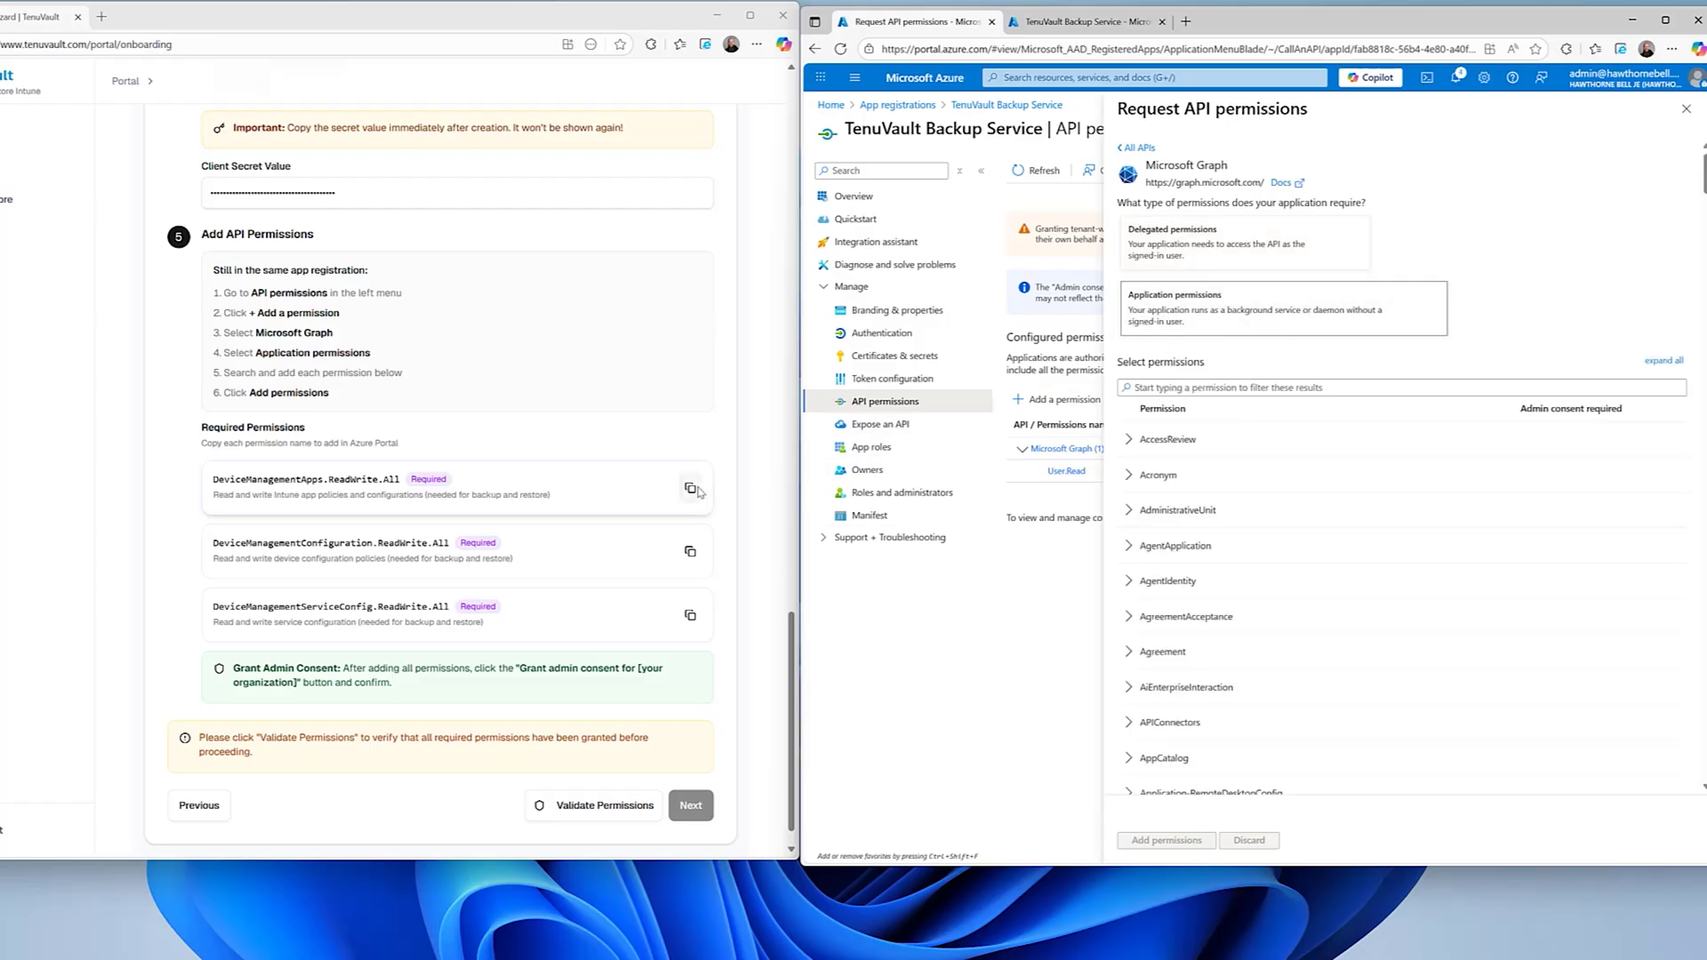
pyautogui.click(1186, 386)
pyautogui.hotkey('ctrl', 'v')
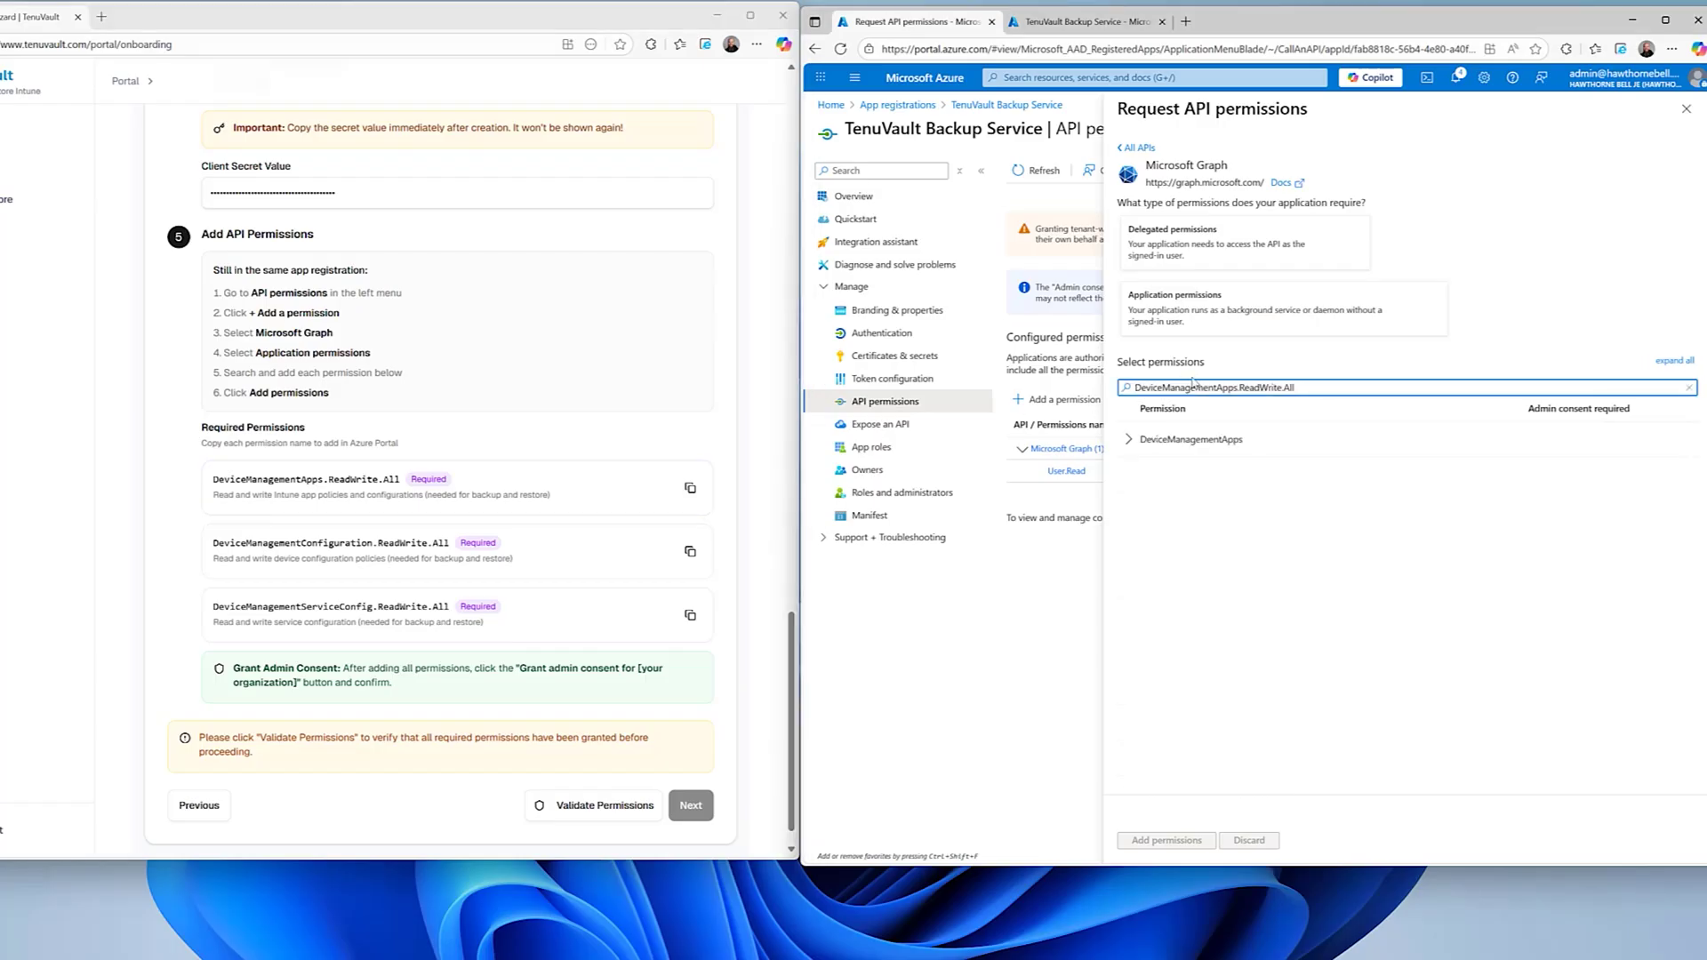
pyautogui.click(1130, 439)
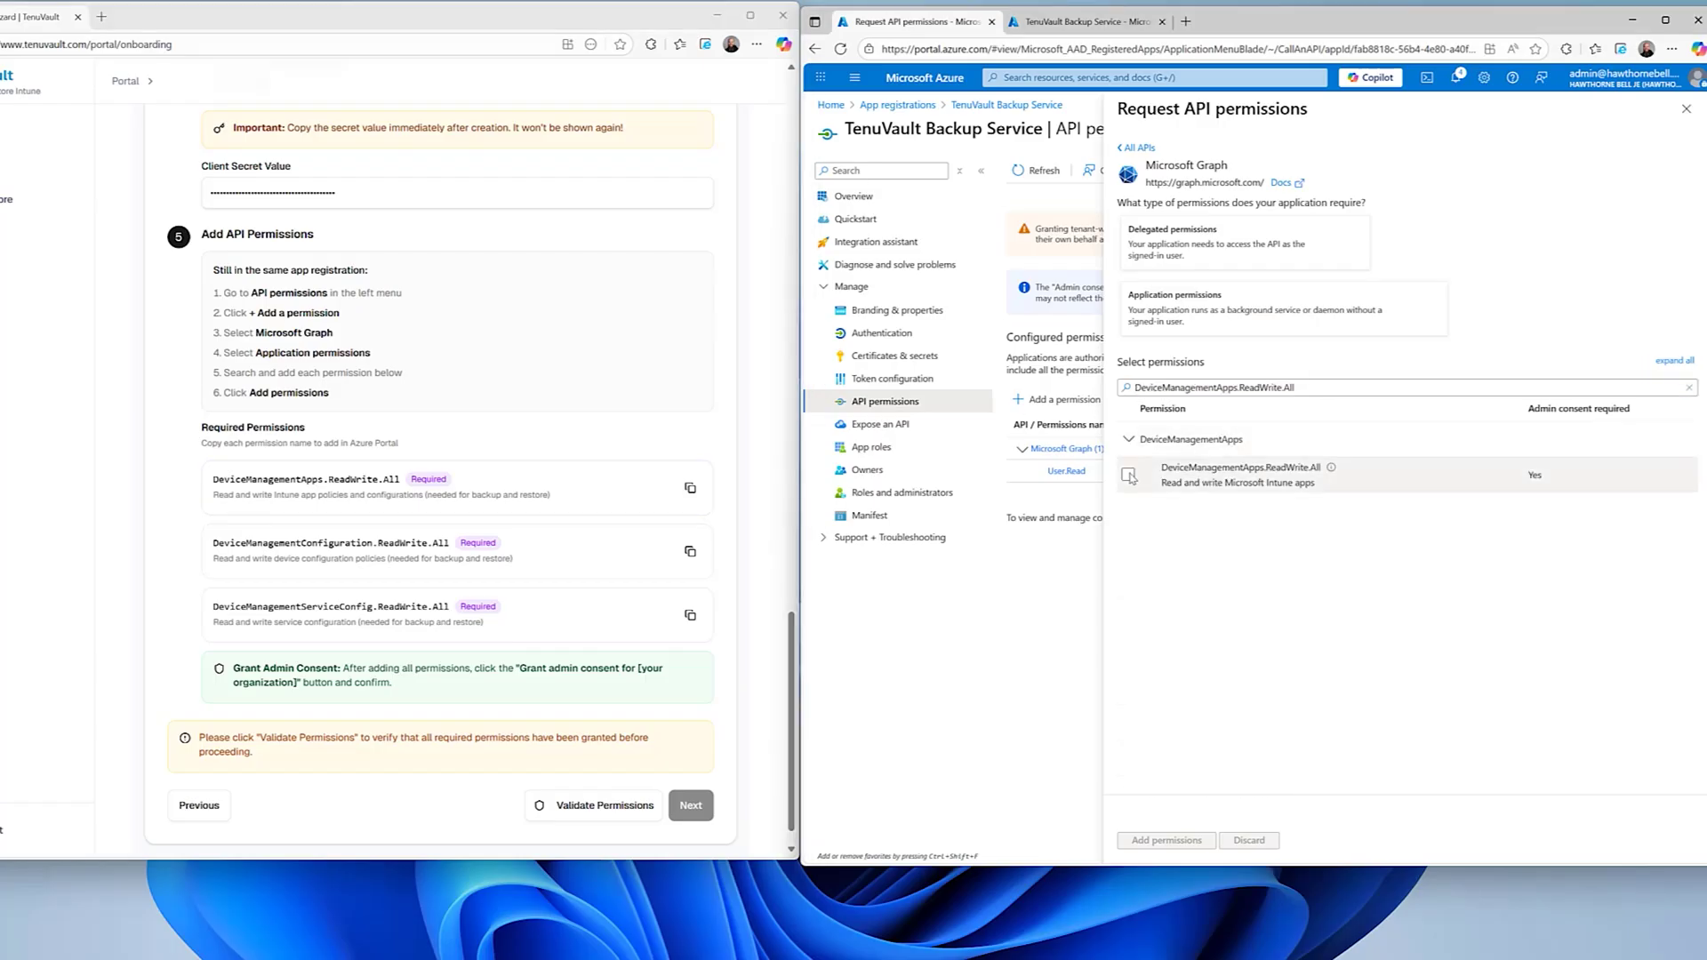
pyautogui.click(1129, 474)
# - Also tick DeviceManagementConfiguration.ReadWrite.All and DeviceManagementServiceConfig.ReadWrite.All, then add the permissions
pyautogui.click(690, 551)
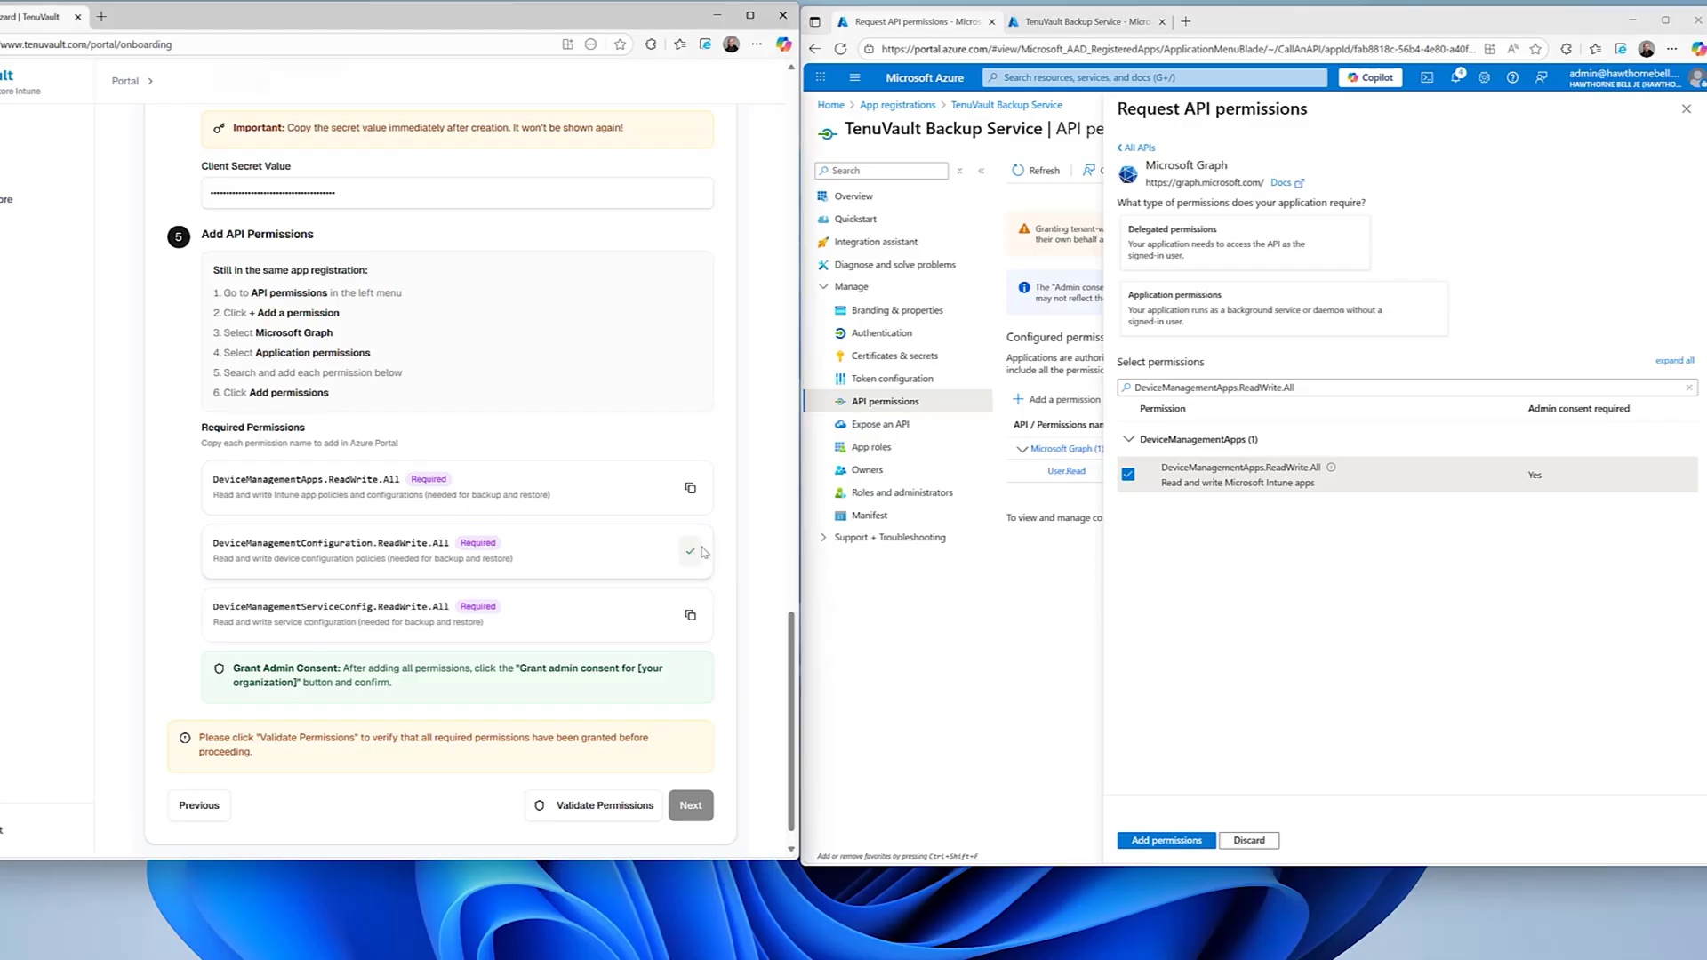
pyautogui.moveTo(1297, 388); pyautogui.dragTo(1117, 388)
pyautogui.hotkey('ctrl', 'v')
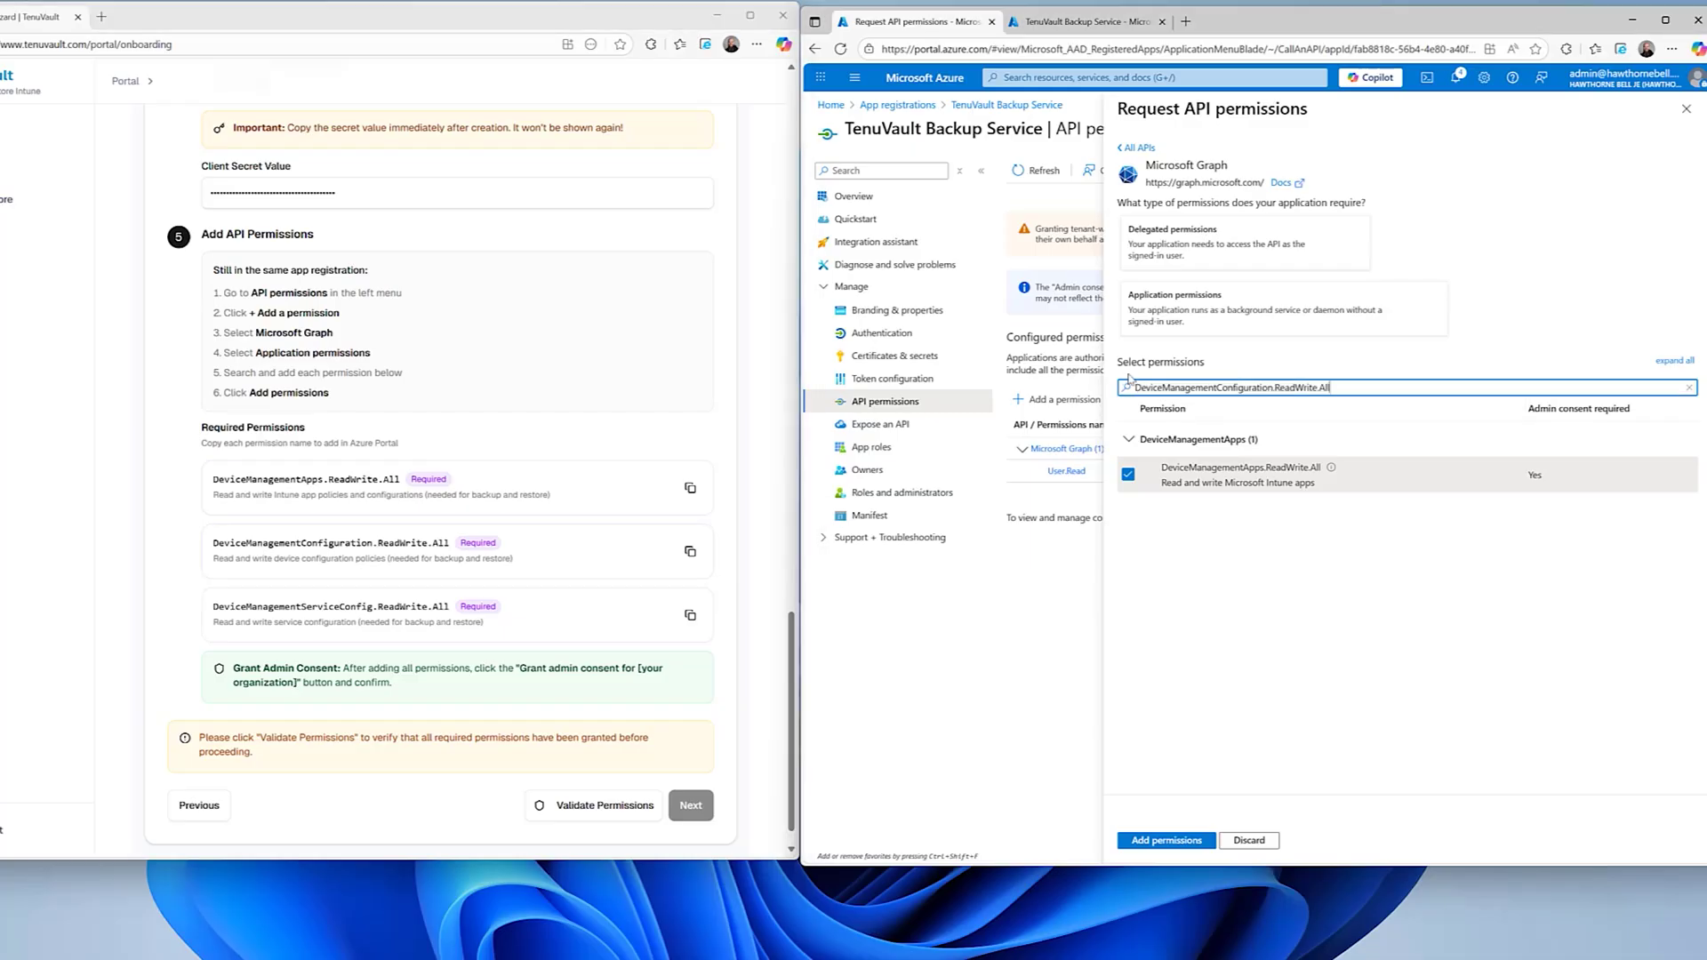
pyautogui.click(1130, 439)
pyautogui.click(1128, 475)
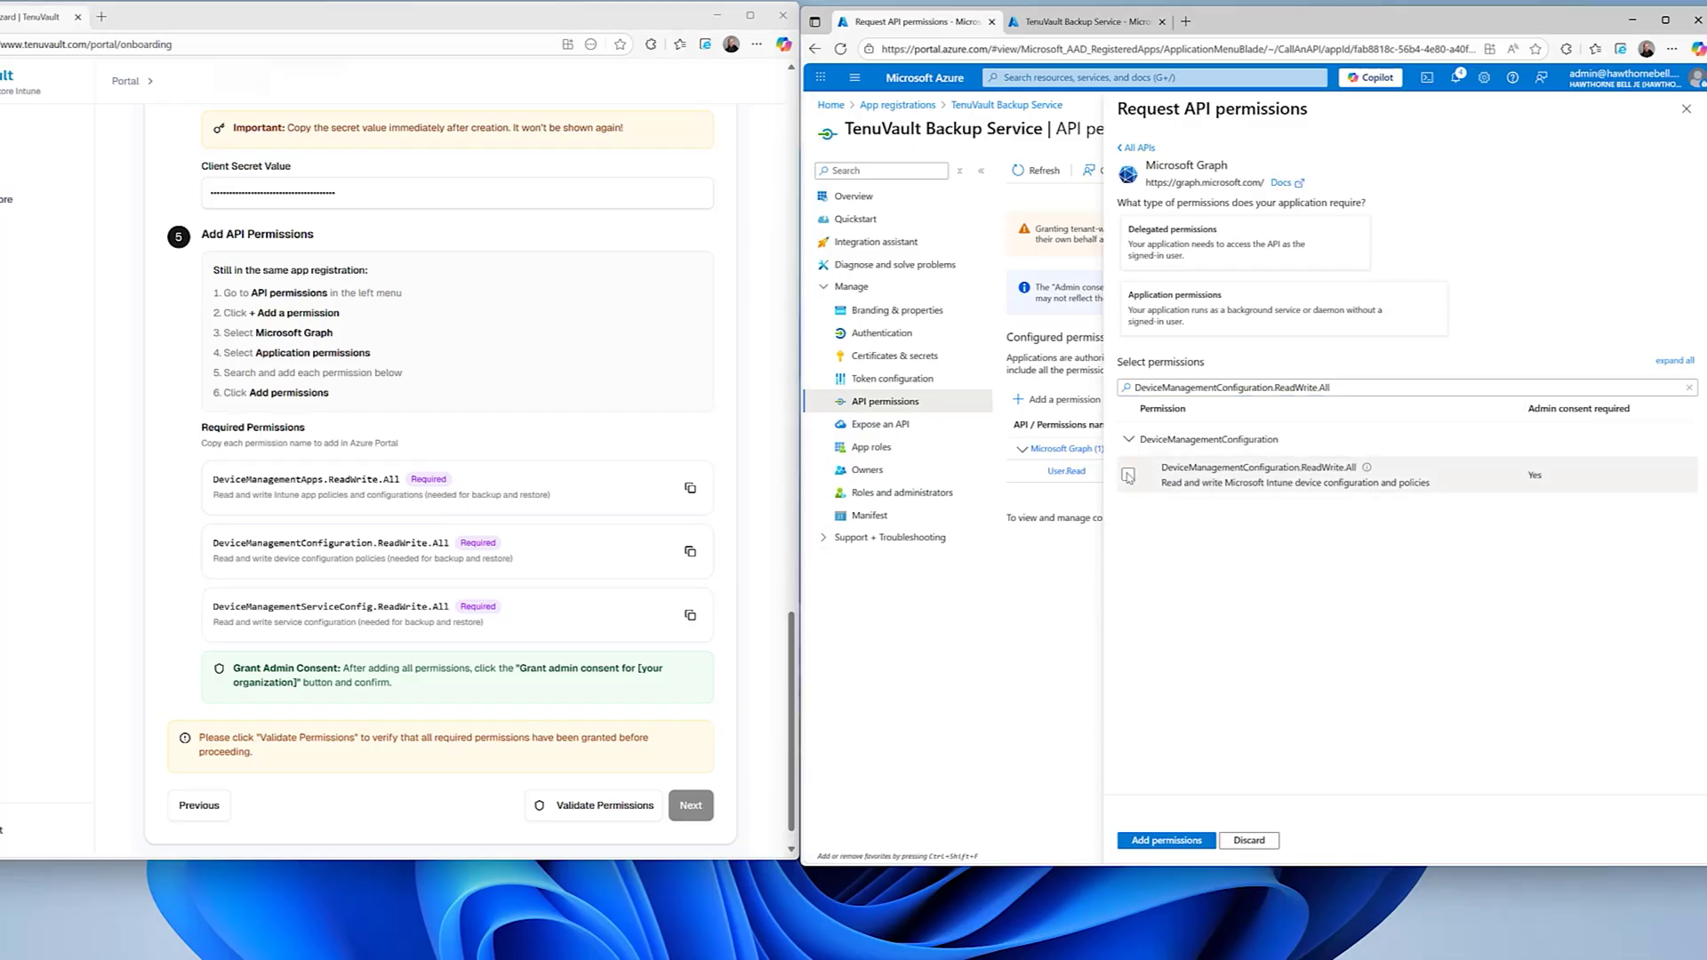
pyautogui.click(690, 616)
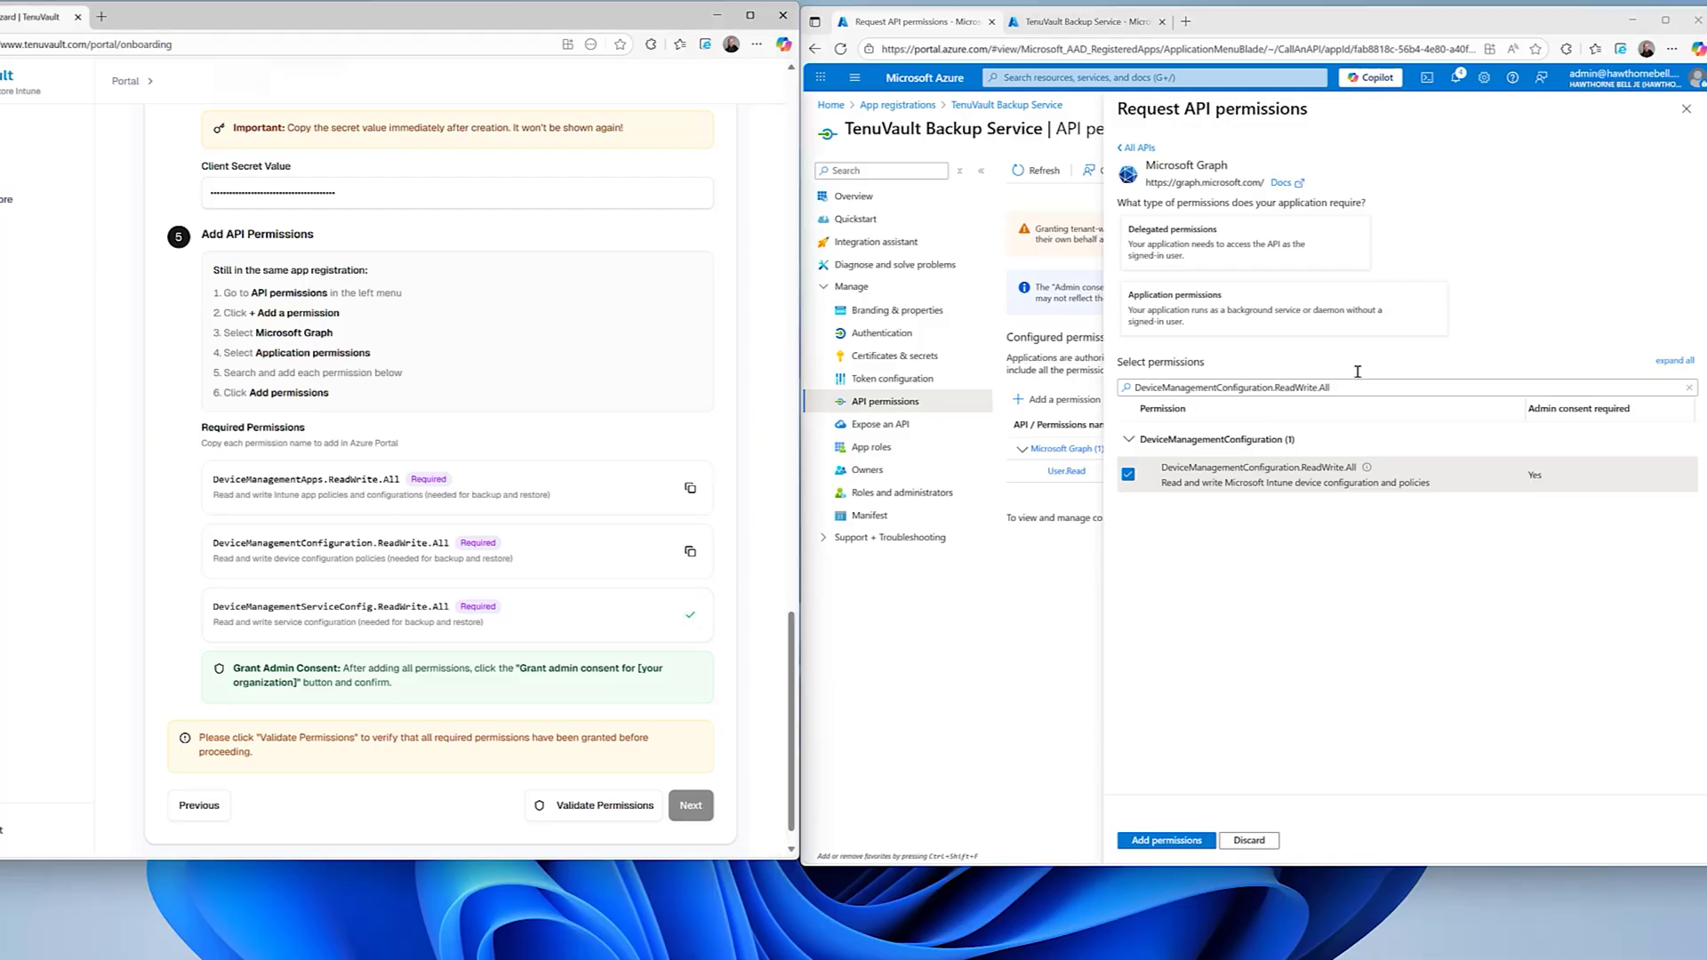
pyautogui.moveTo(1355, 389); pyautogui.dragTo(1113, 394)
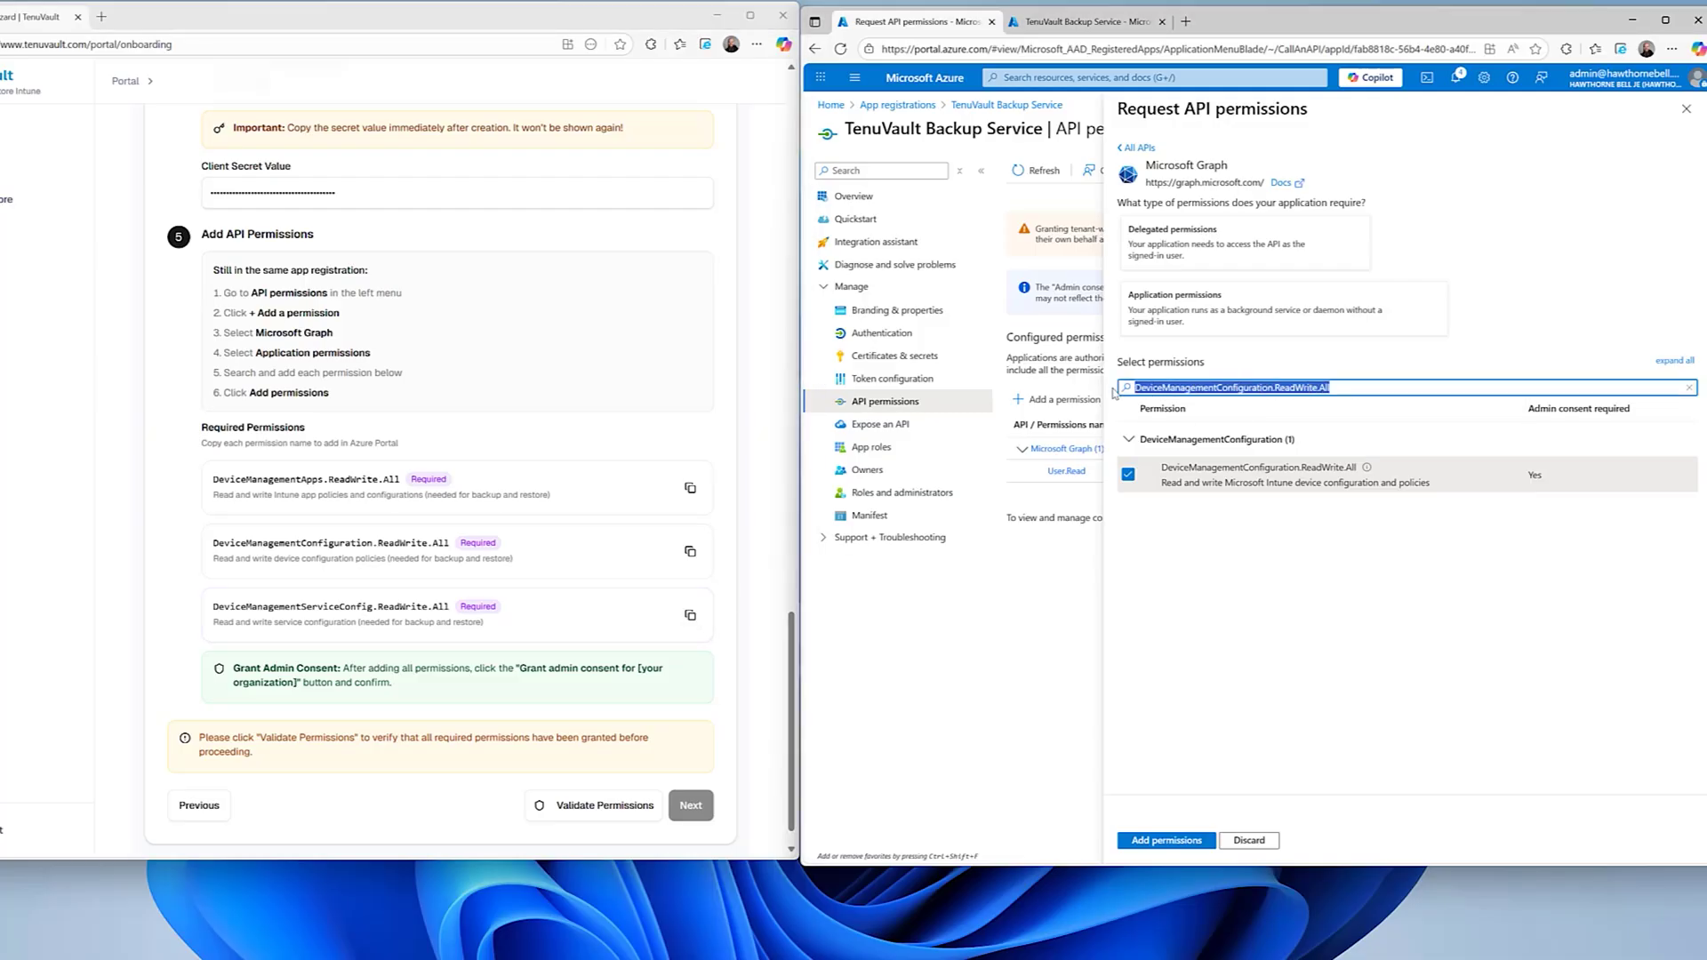
pyautogui.hotkey('ctrl', 'v')
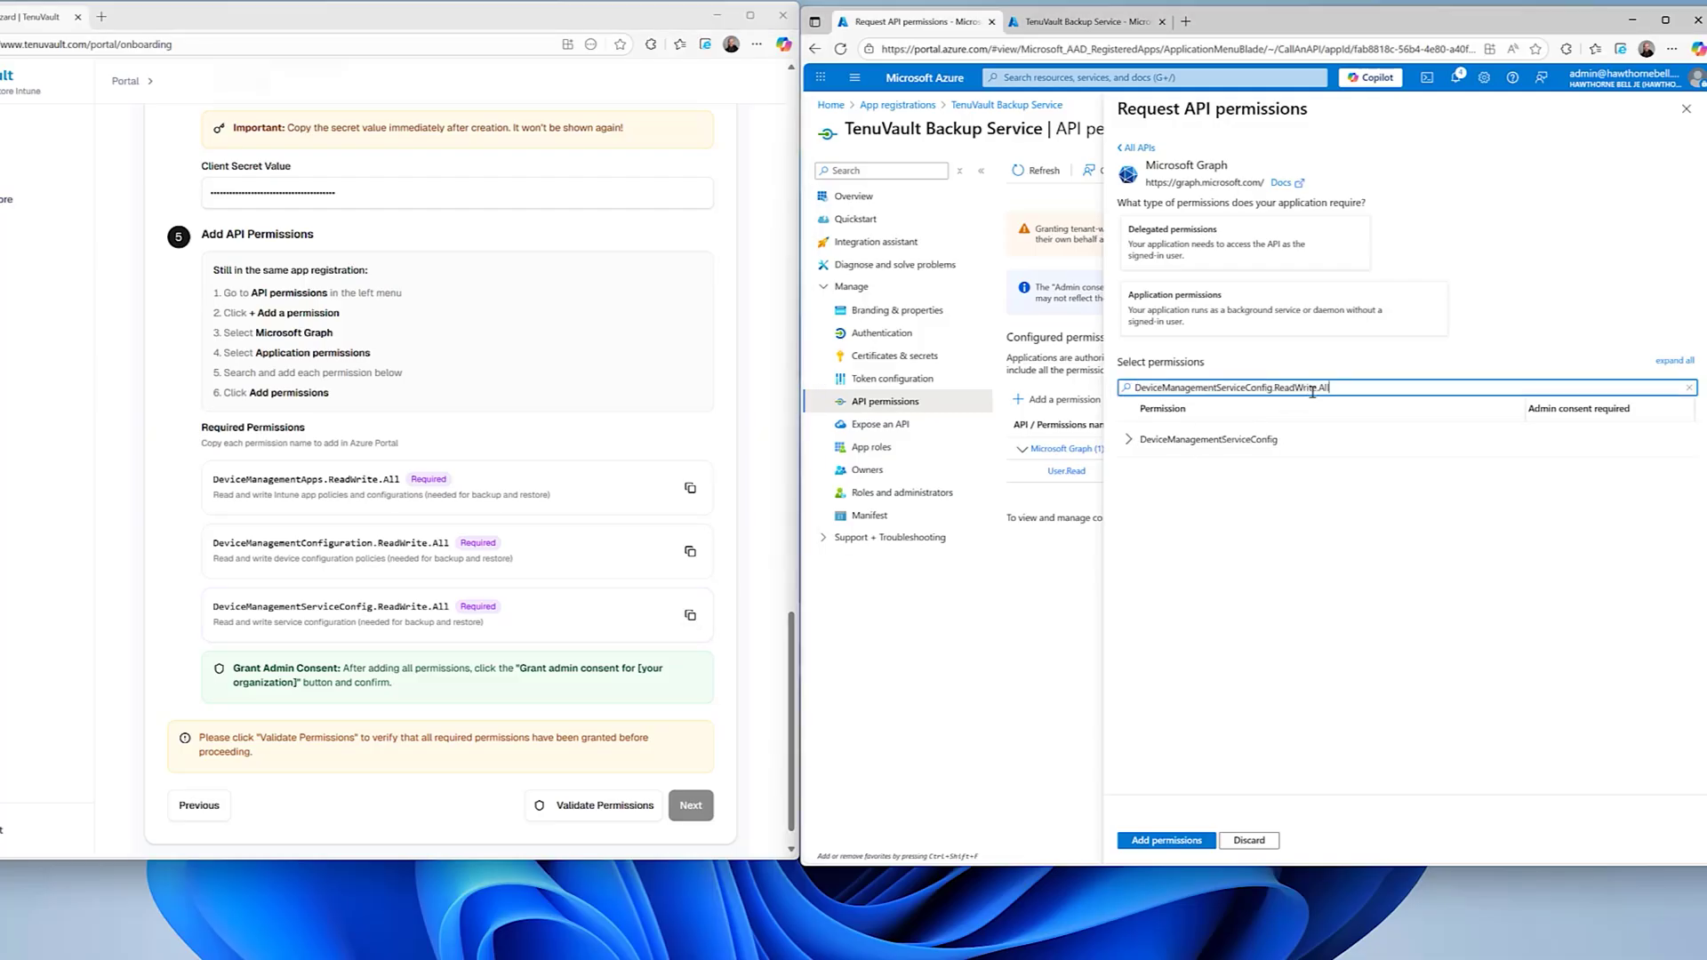
pyautogui.click(1131, 441)
pyautogui.click(1129, 474)
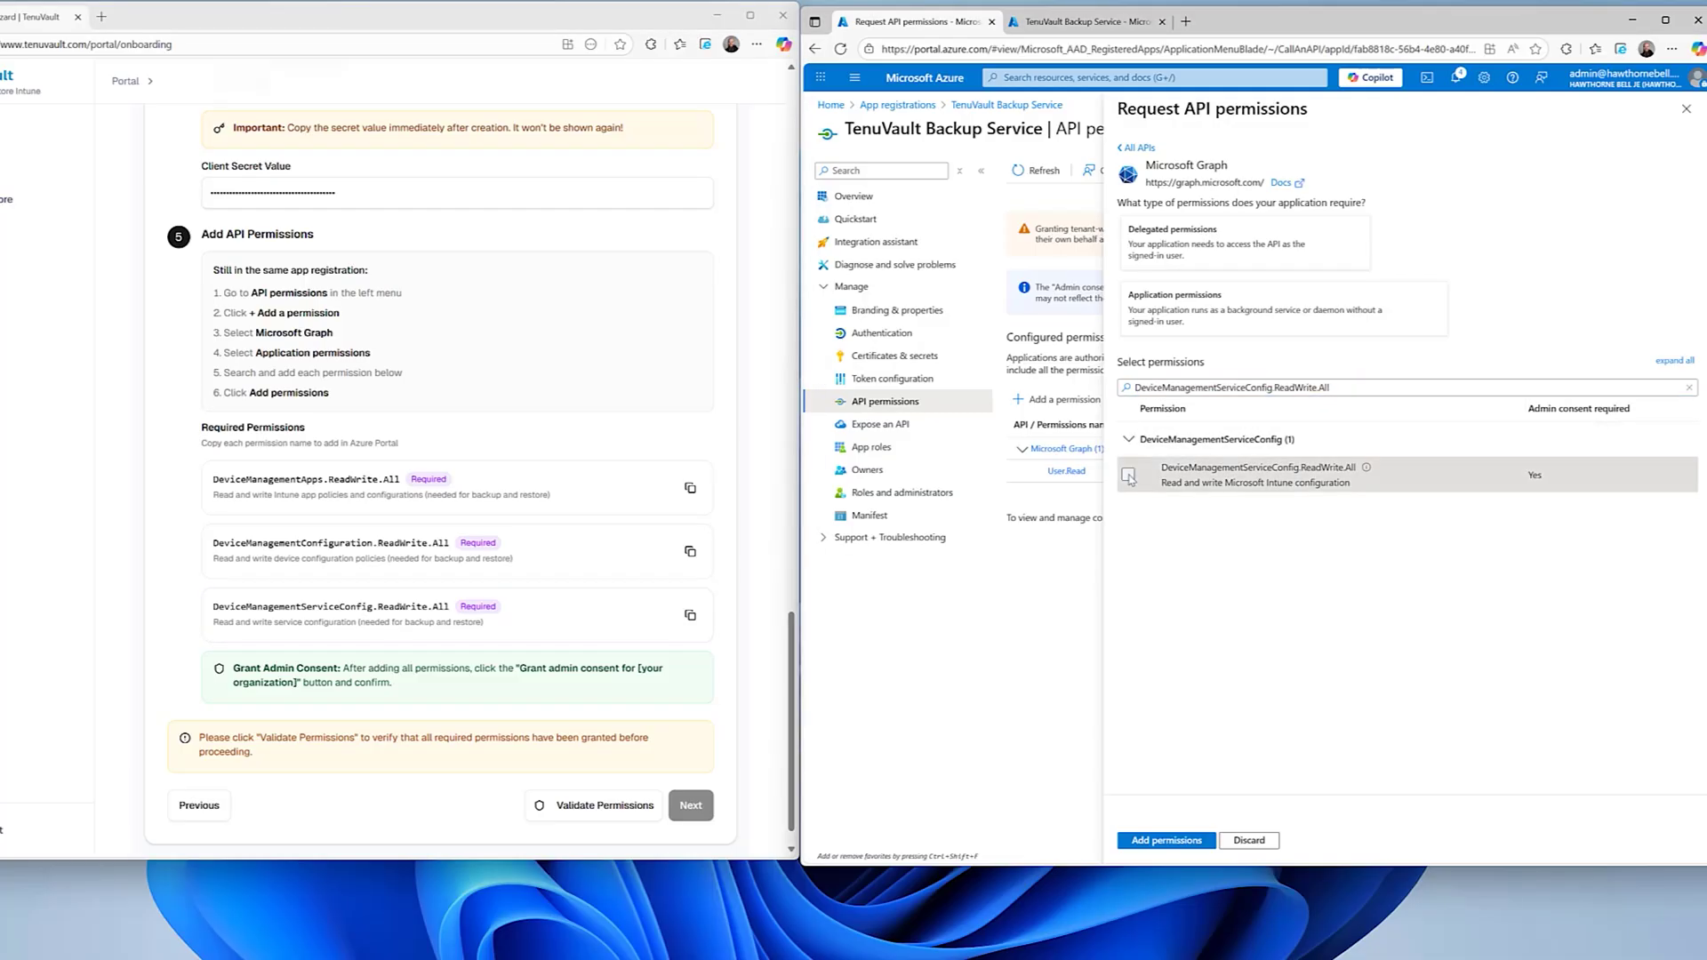
pyautogui.click(1169, 843)
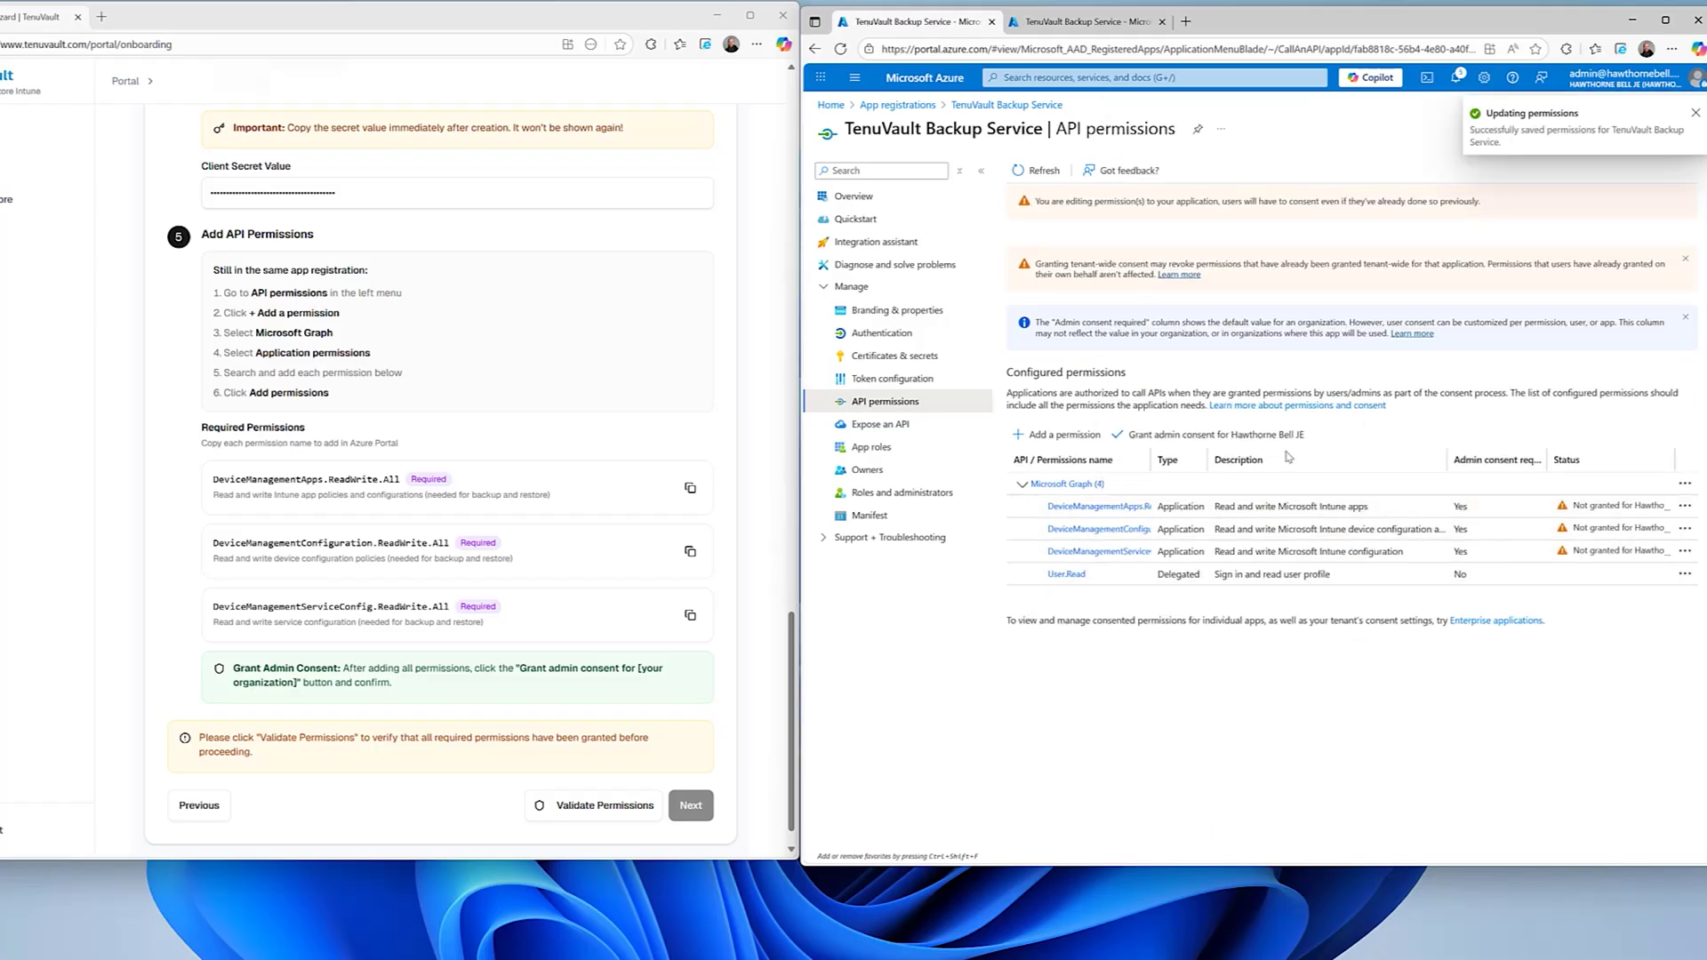
# - Grant and confirm tenant-wide admin consent for the Microsoft Graph permissions
pyautogui.click(1200, 435)
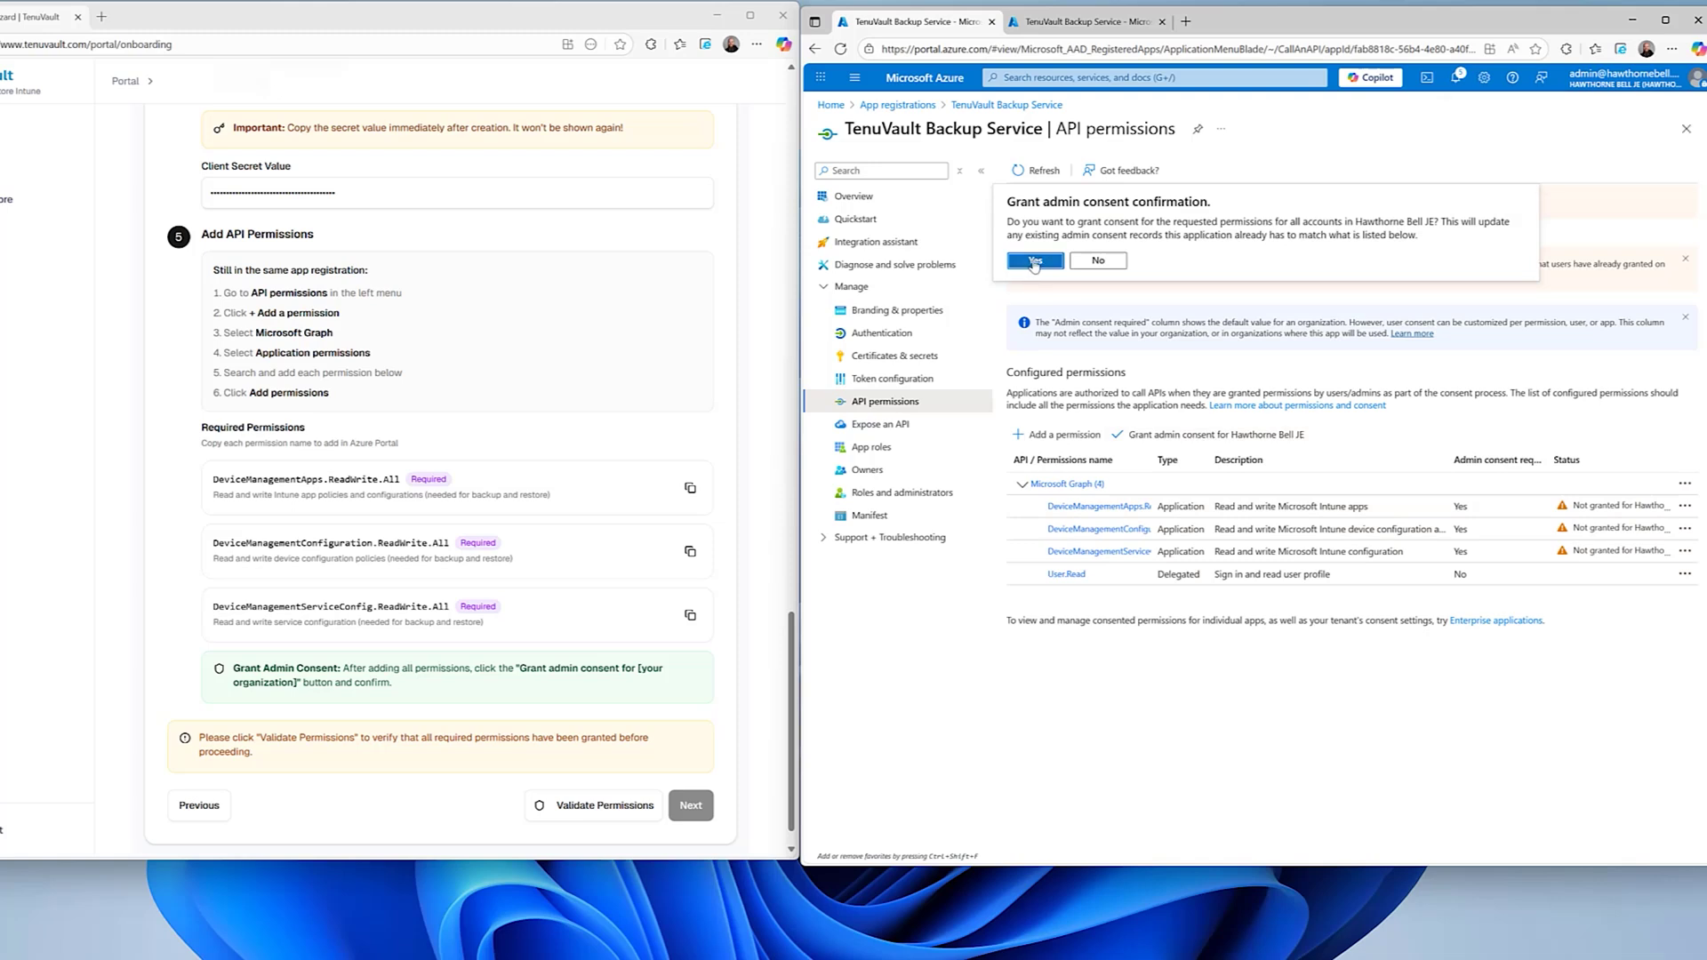
pyautogui.click(1035, 262)
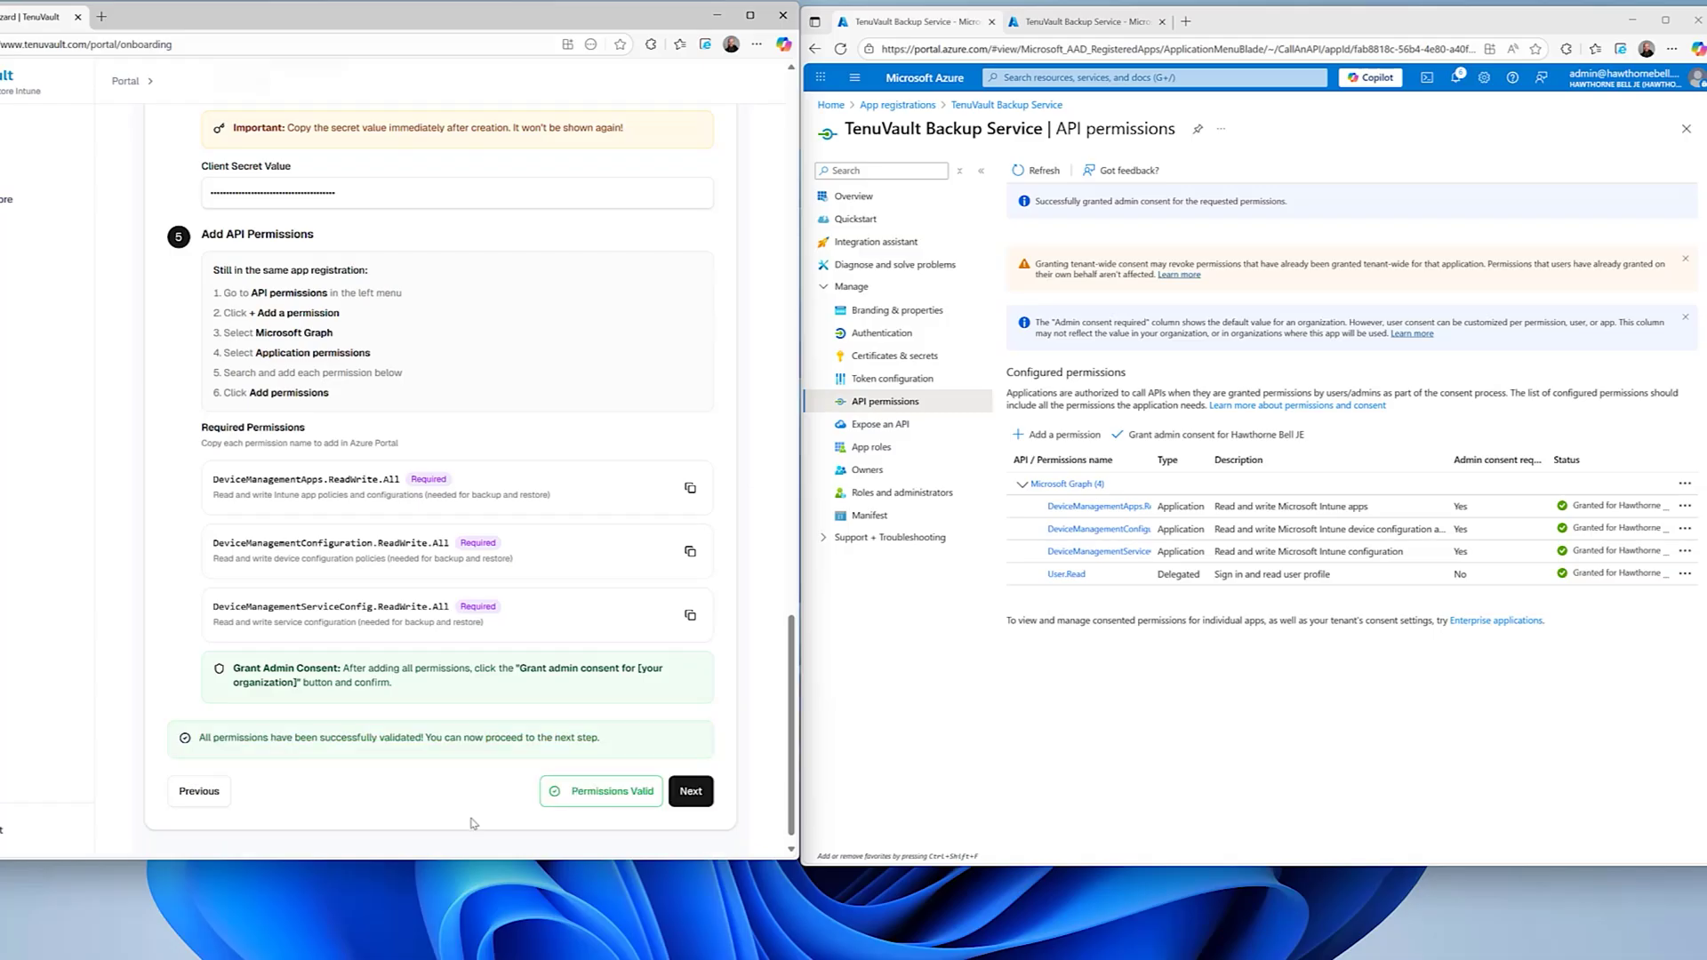
# - Choose Deploy Everything, copy the deployment template, and launch it as an Azure custom deployment
pyautogui.click(691, 791)
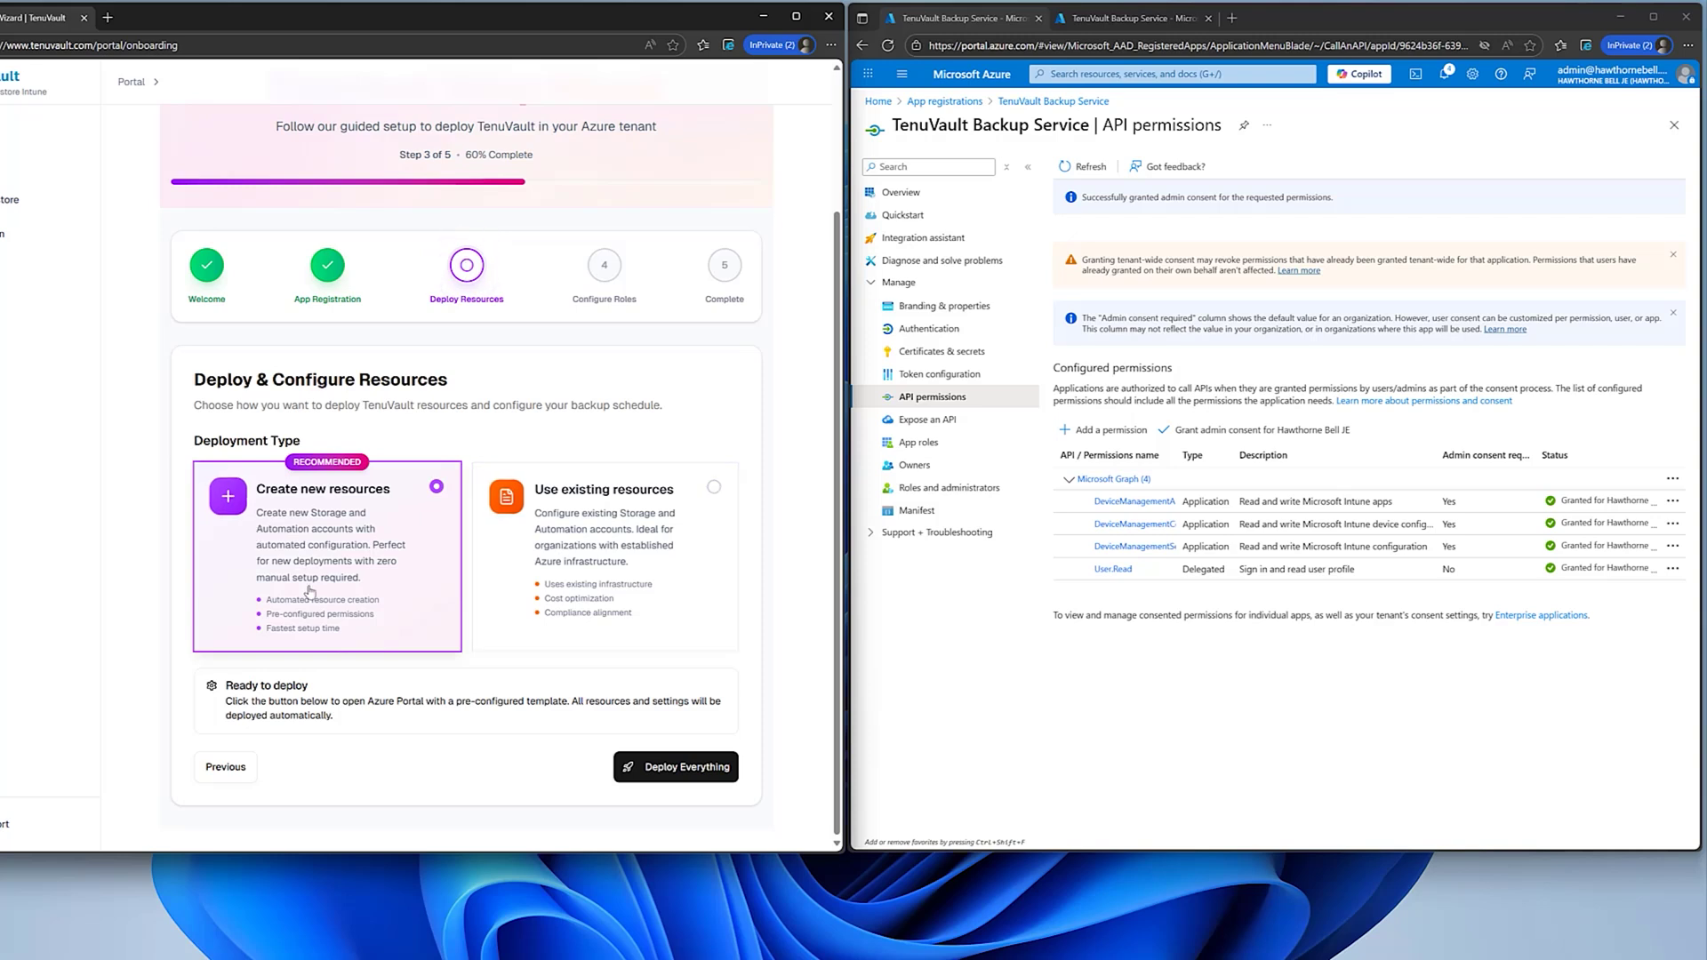
pyautogui.click(678, 771)
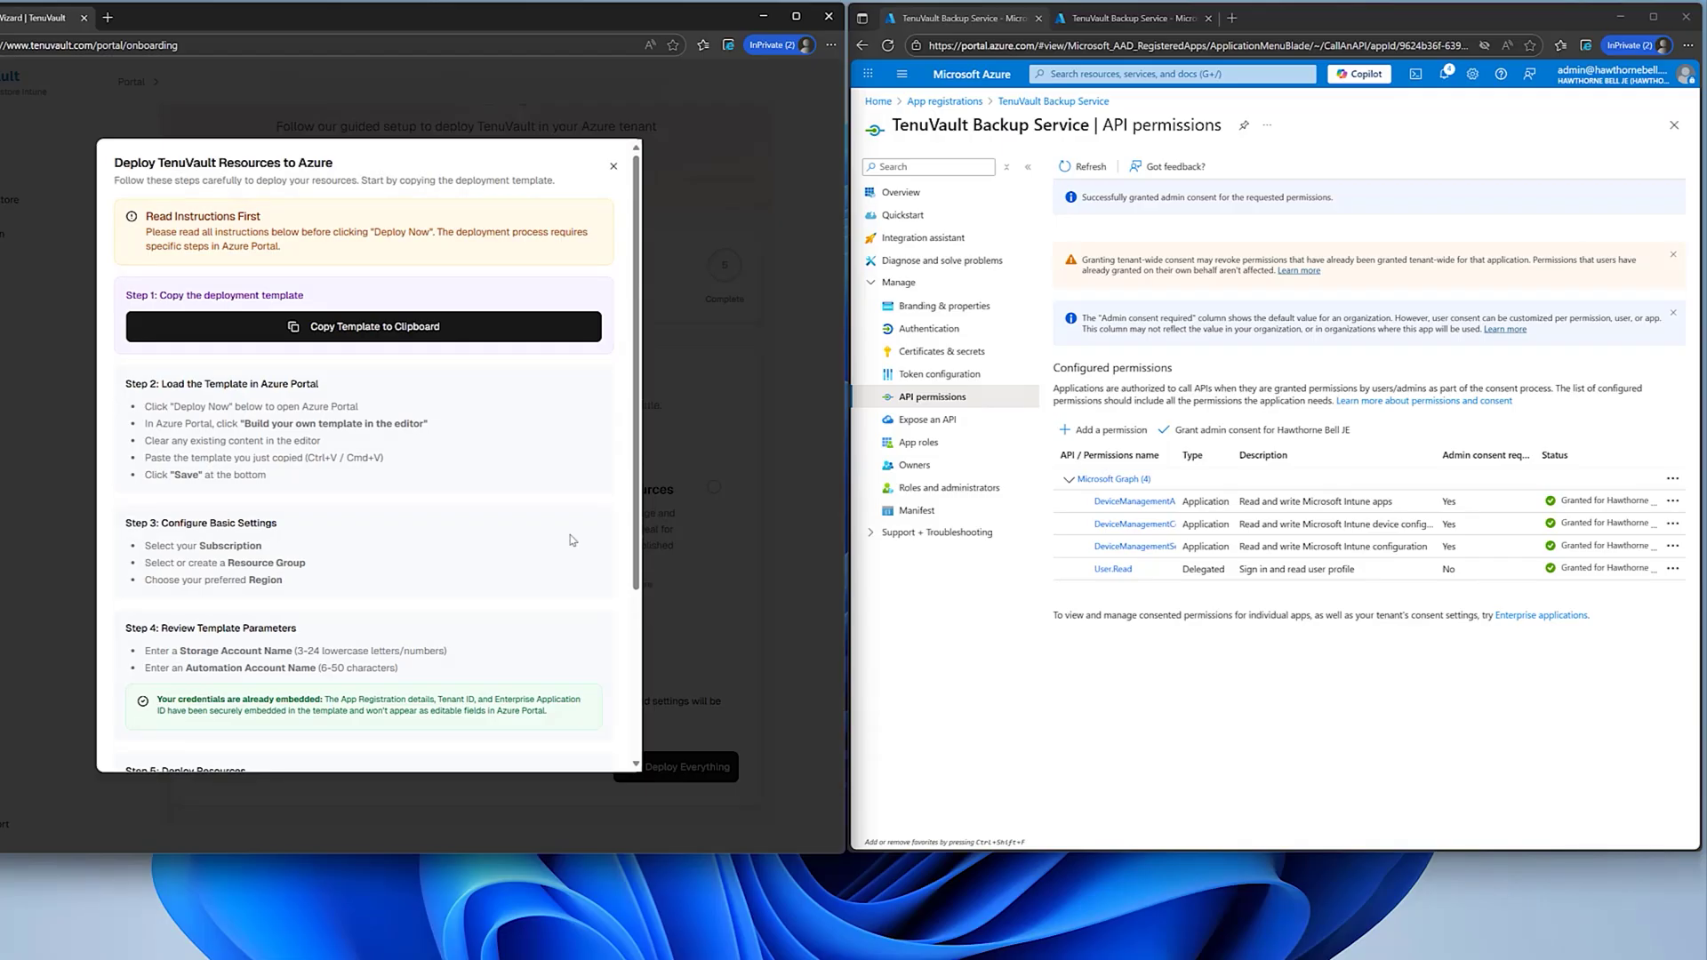
pyautogui.click(379, 329)
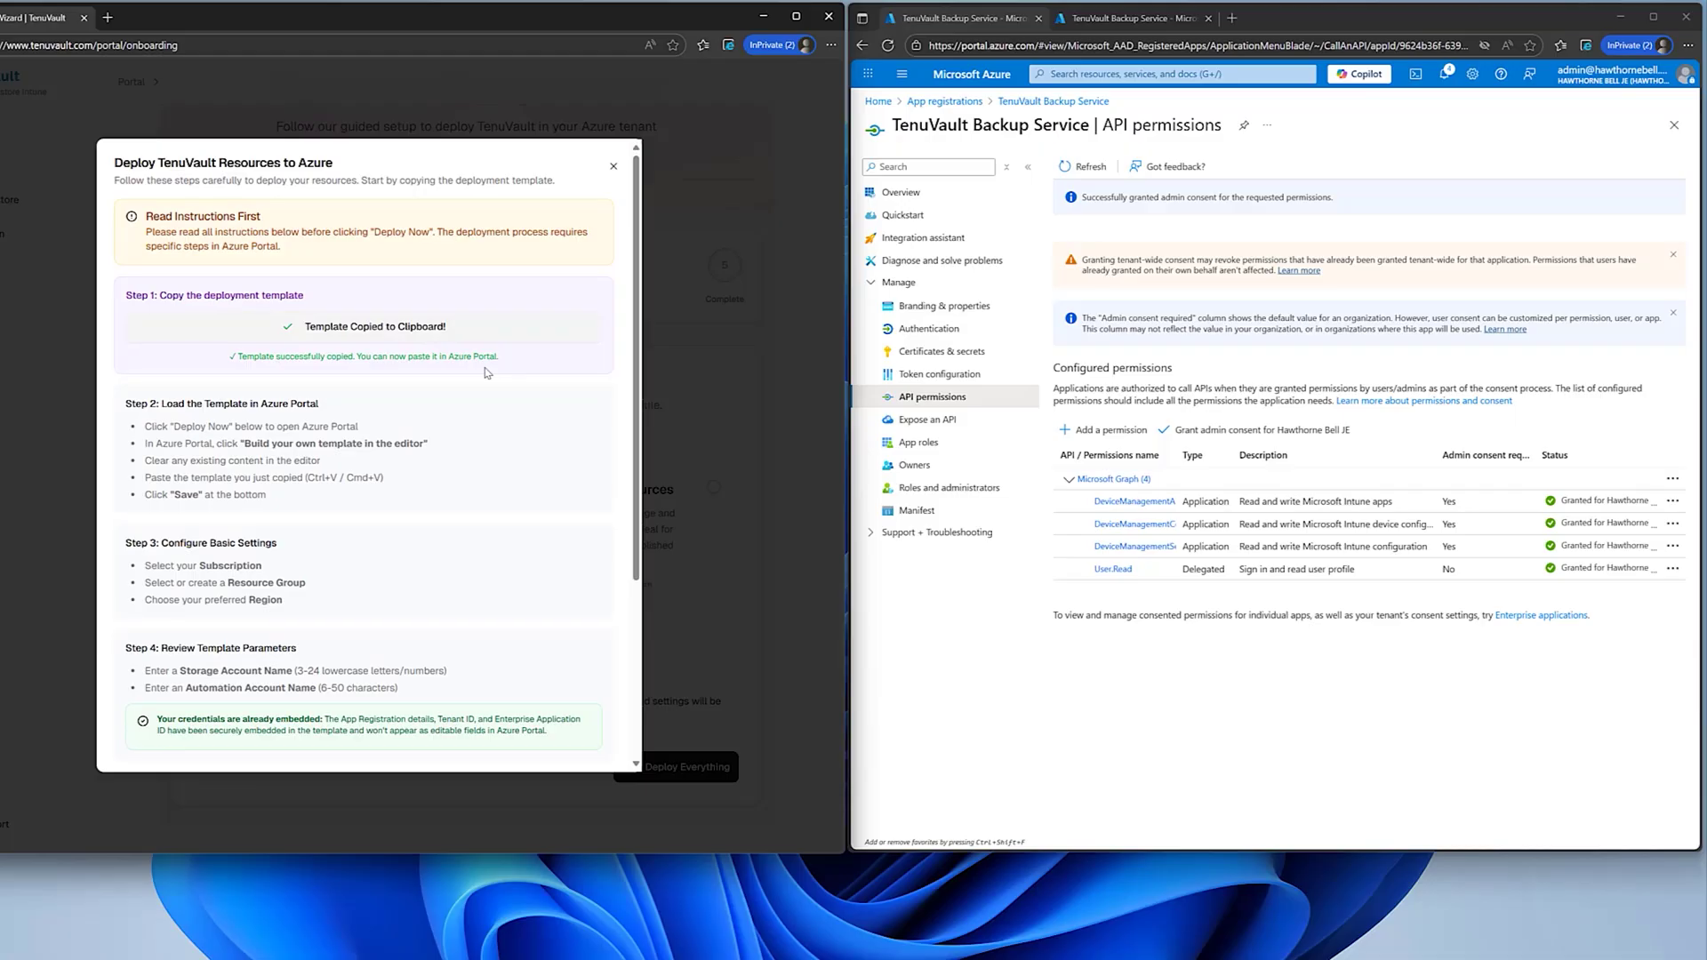
pyautogui.scroll(-1, 638, 347)
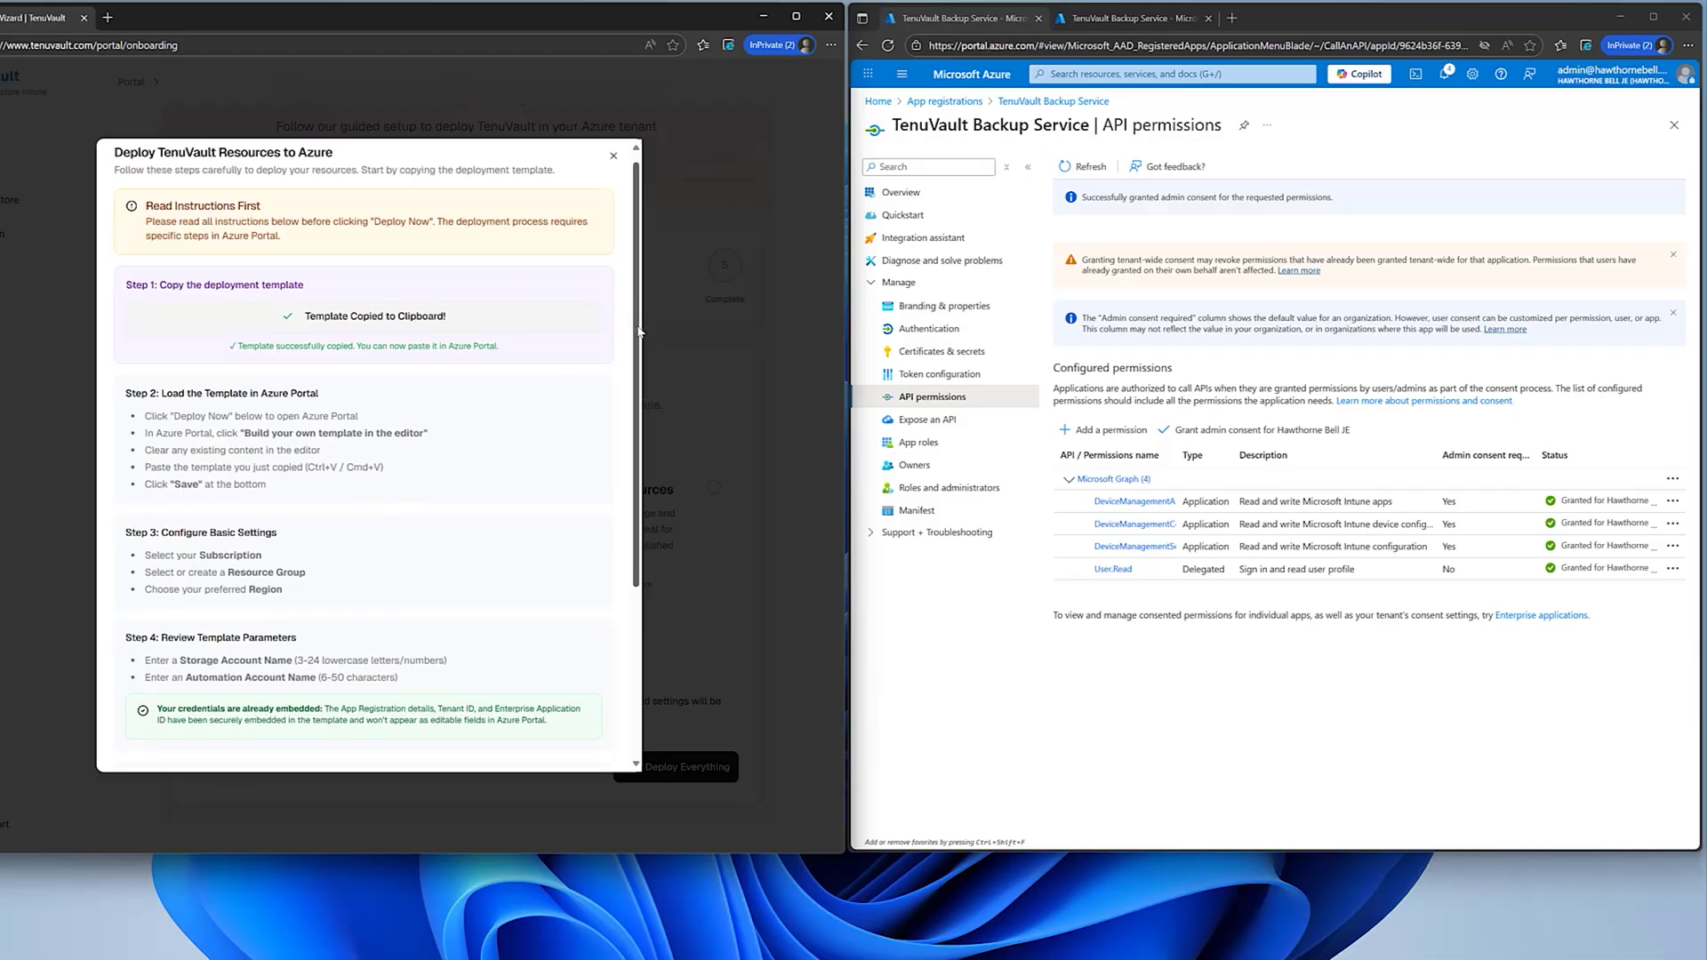
pyautogui.moveTo(638, 343); pyautogui.dragTo(634, 505)
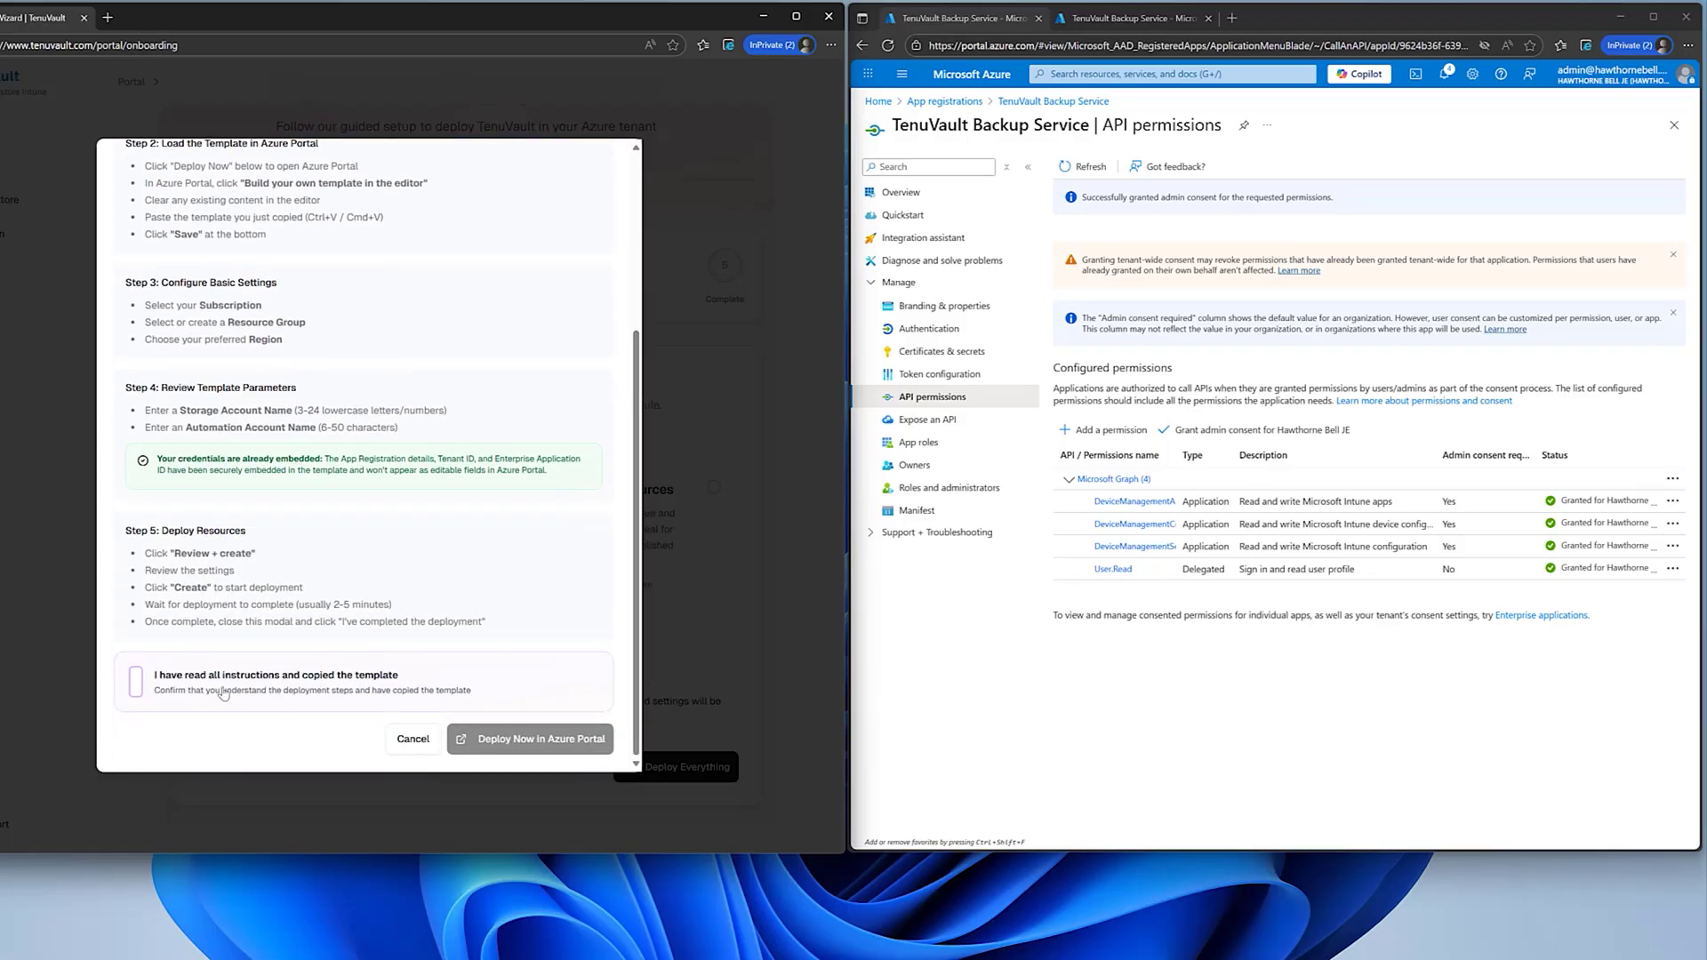
pyautogui.click(163, 699)
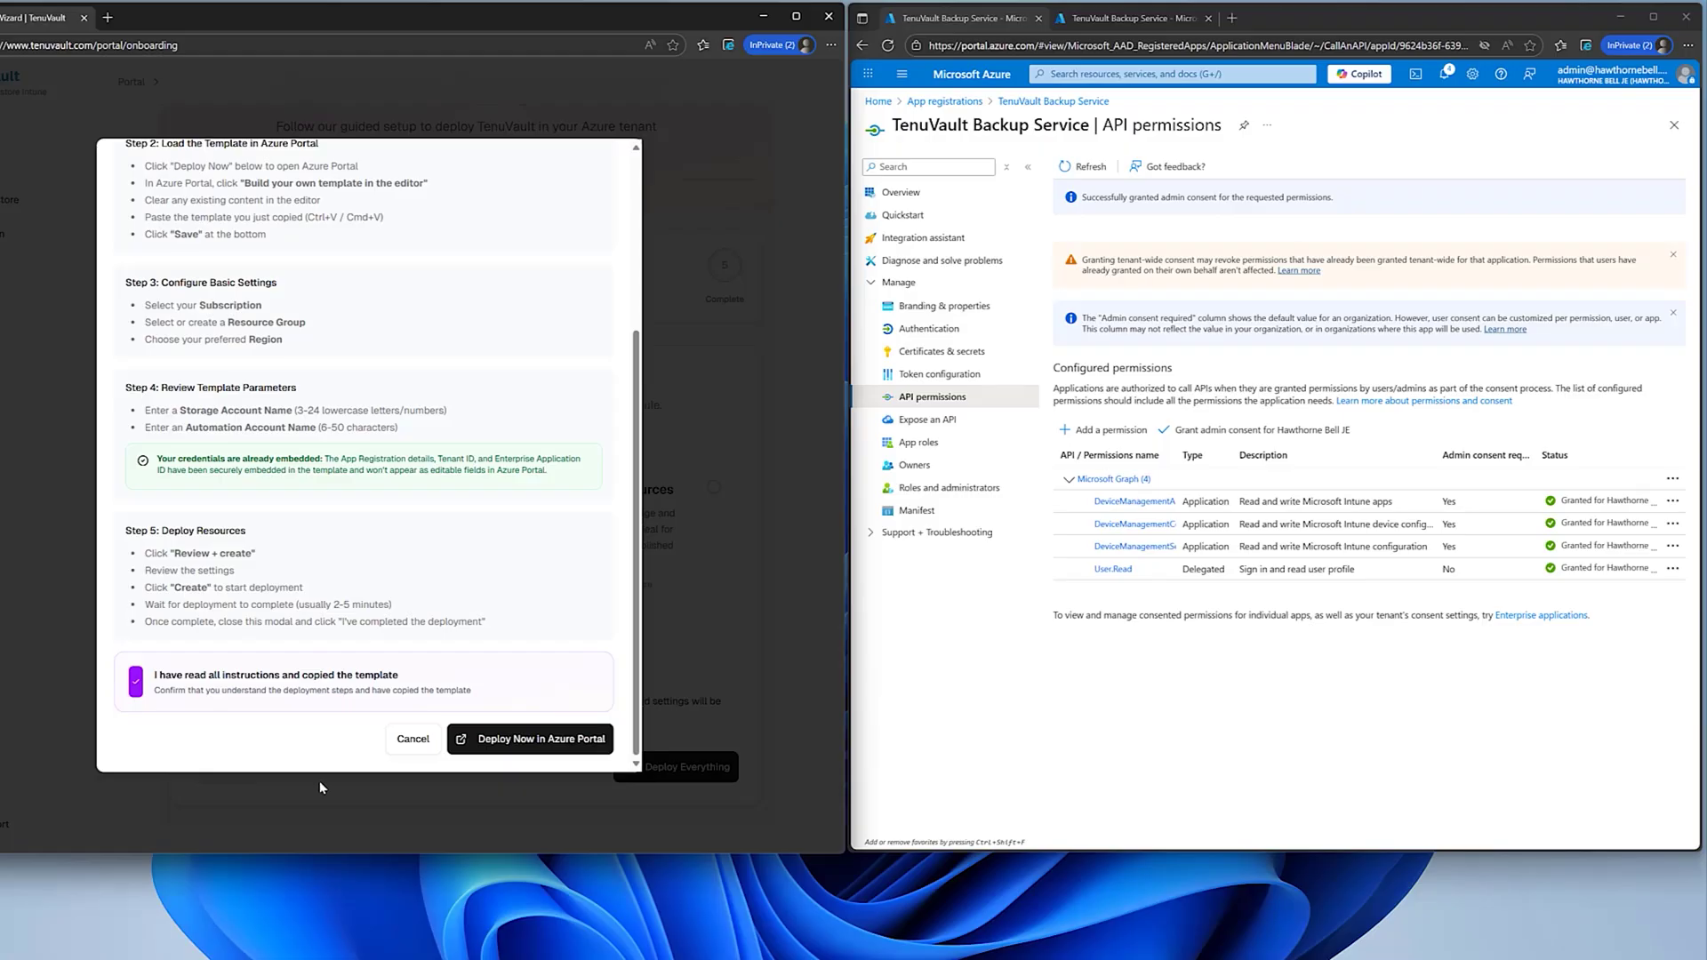
pyautogui.click(560, 745)
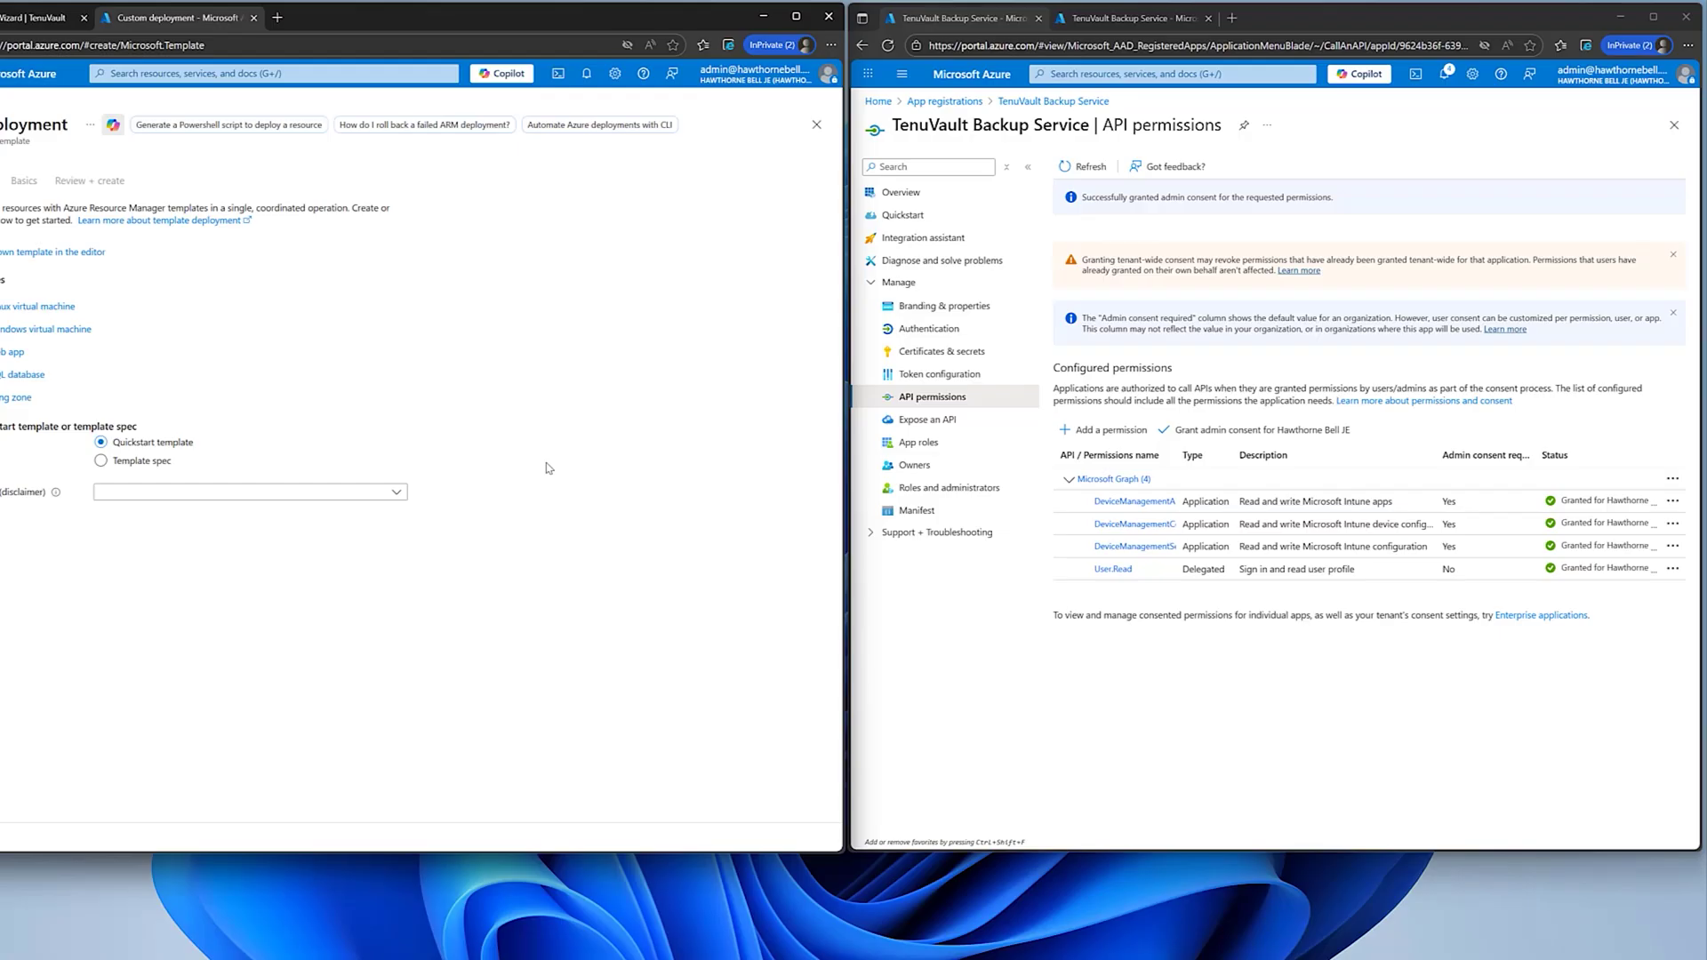
# - Replace the editor's default template with the copied TenuVault template and save it
pyautogui.moveTo(194, 20); pyautogui.dragTo(1293, 20)
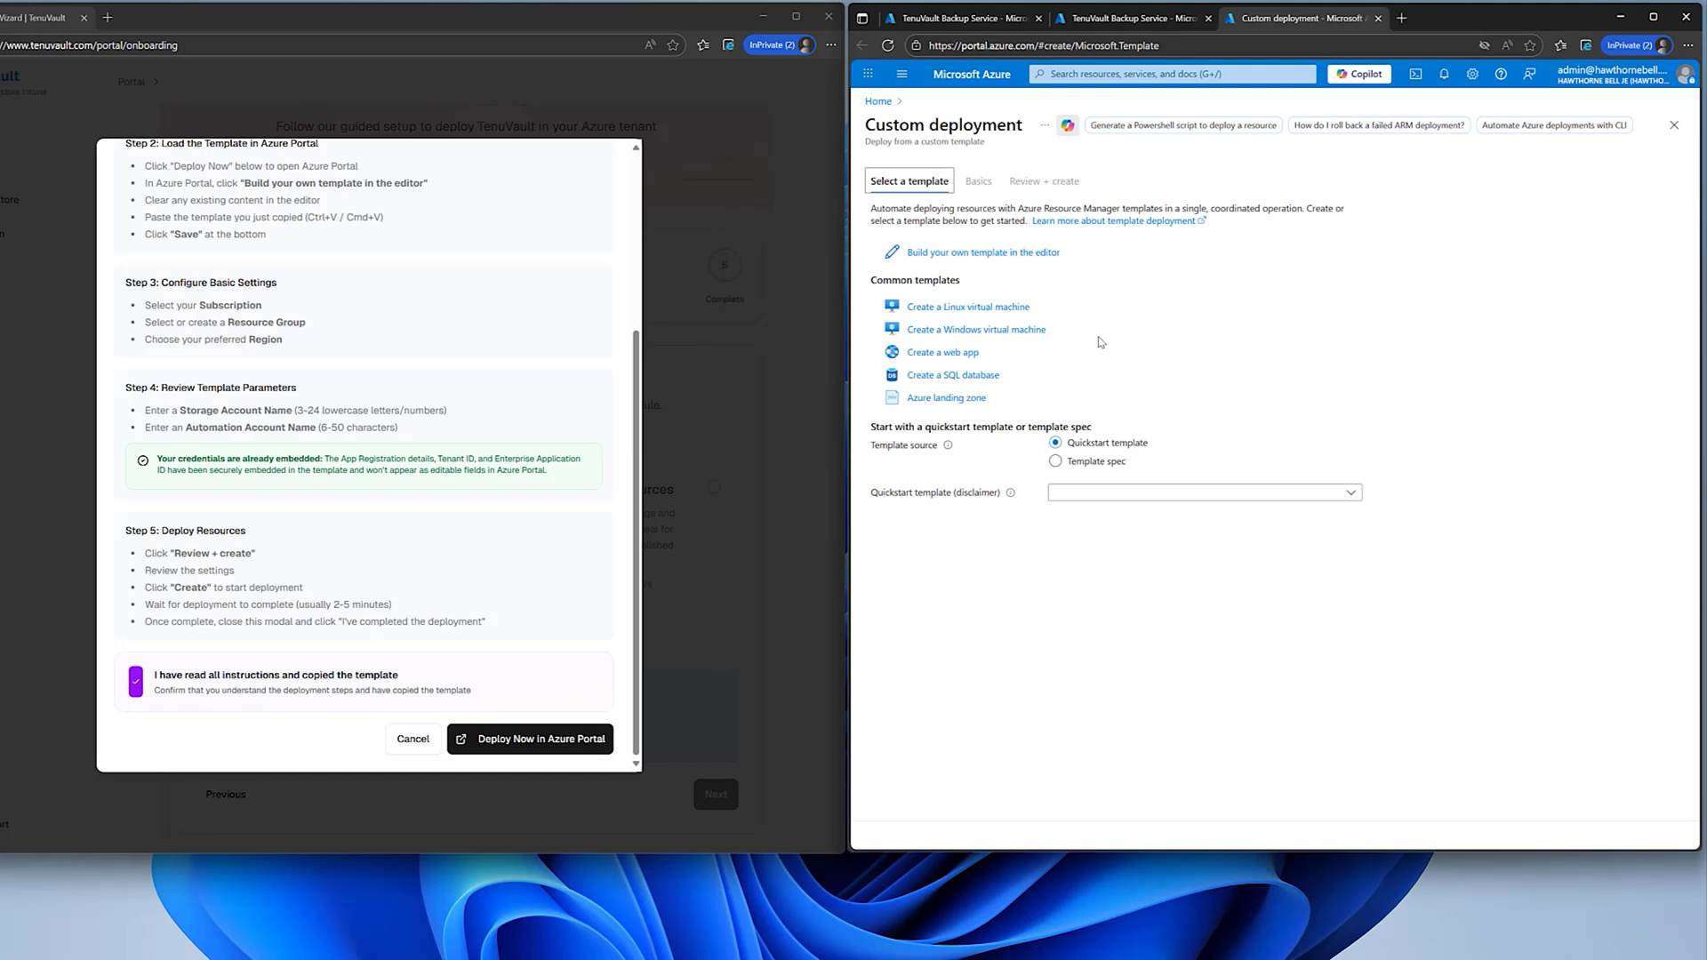
pyautogui.click(969, 254)
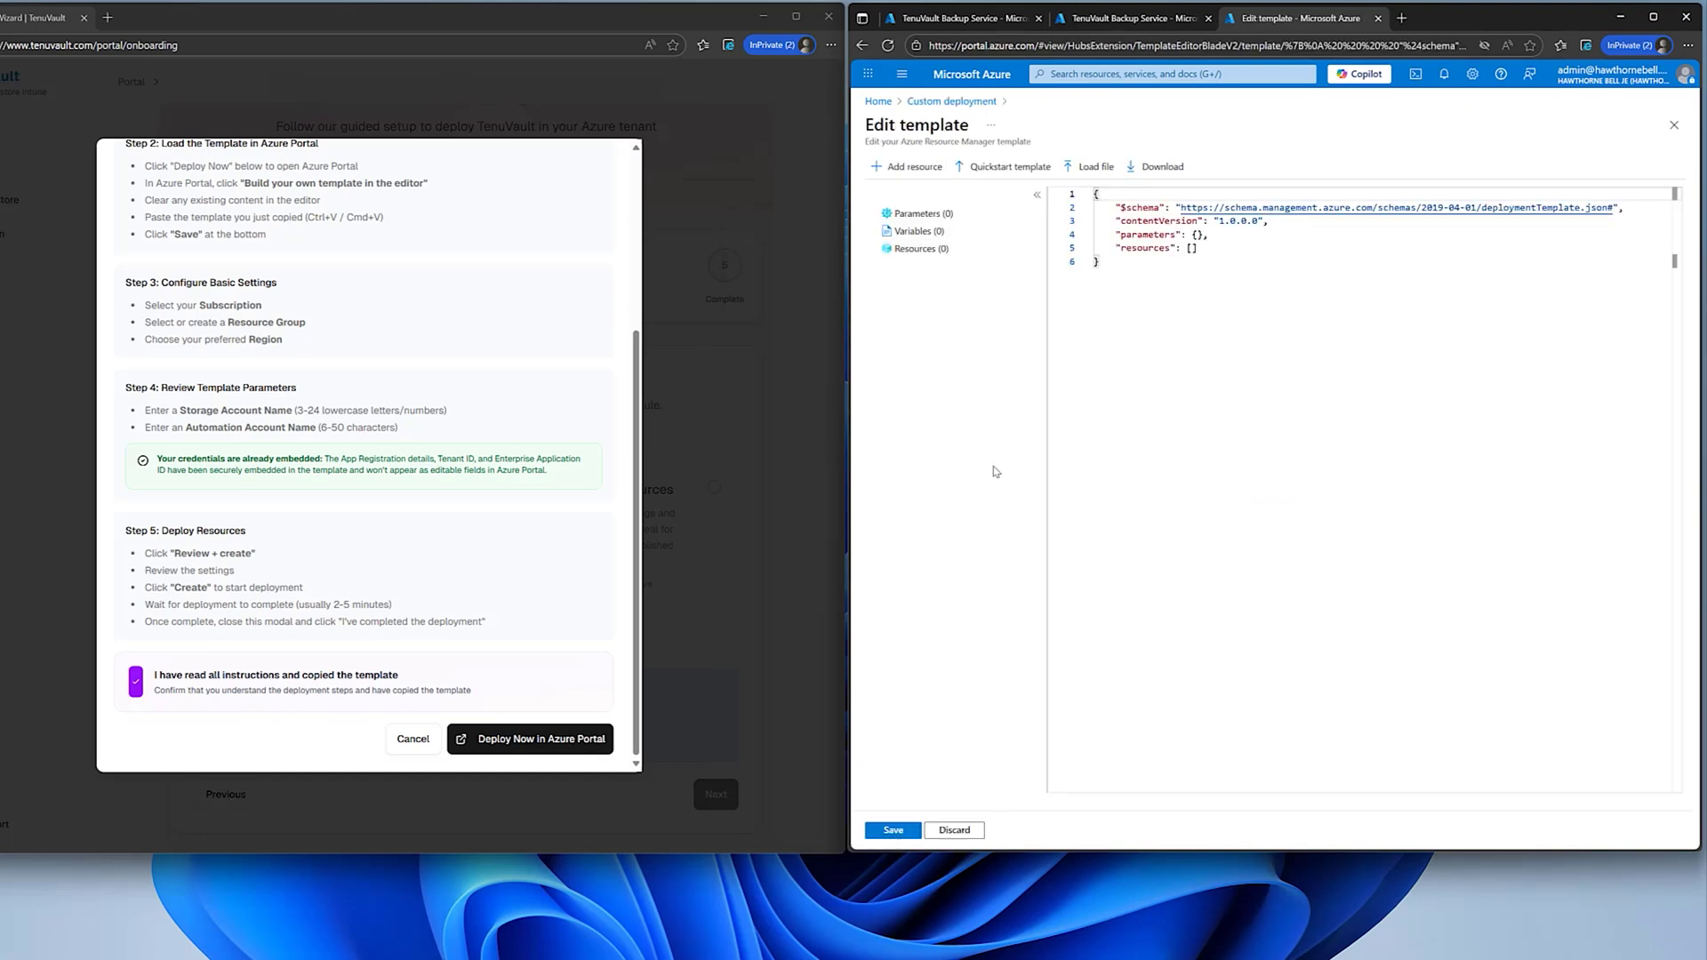
pyautogui.moveTo(1145, 260); pyautogui.dragTo(1094, 193)
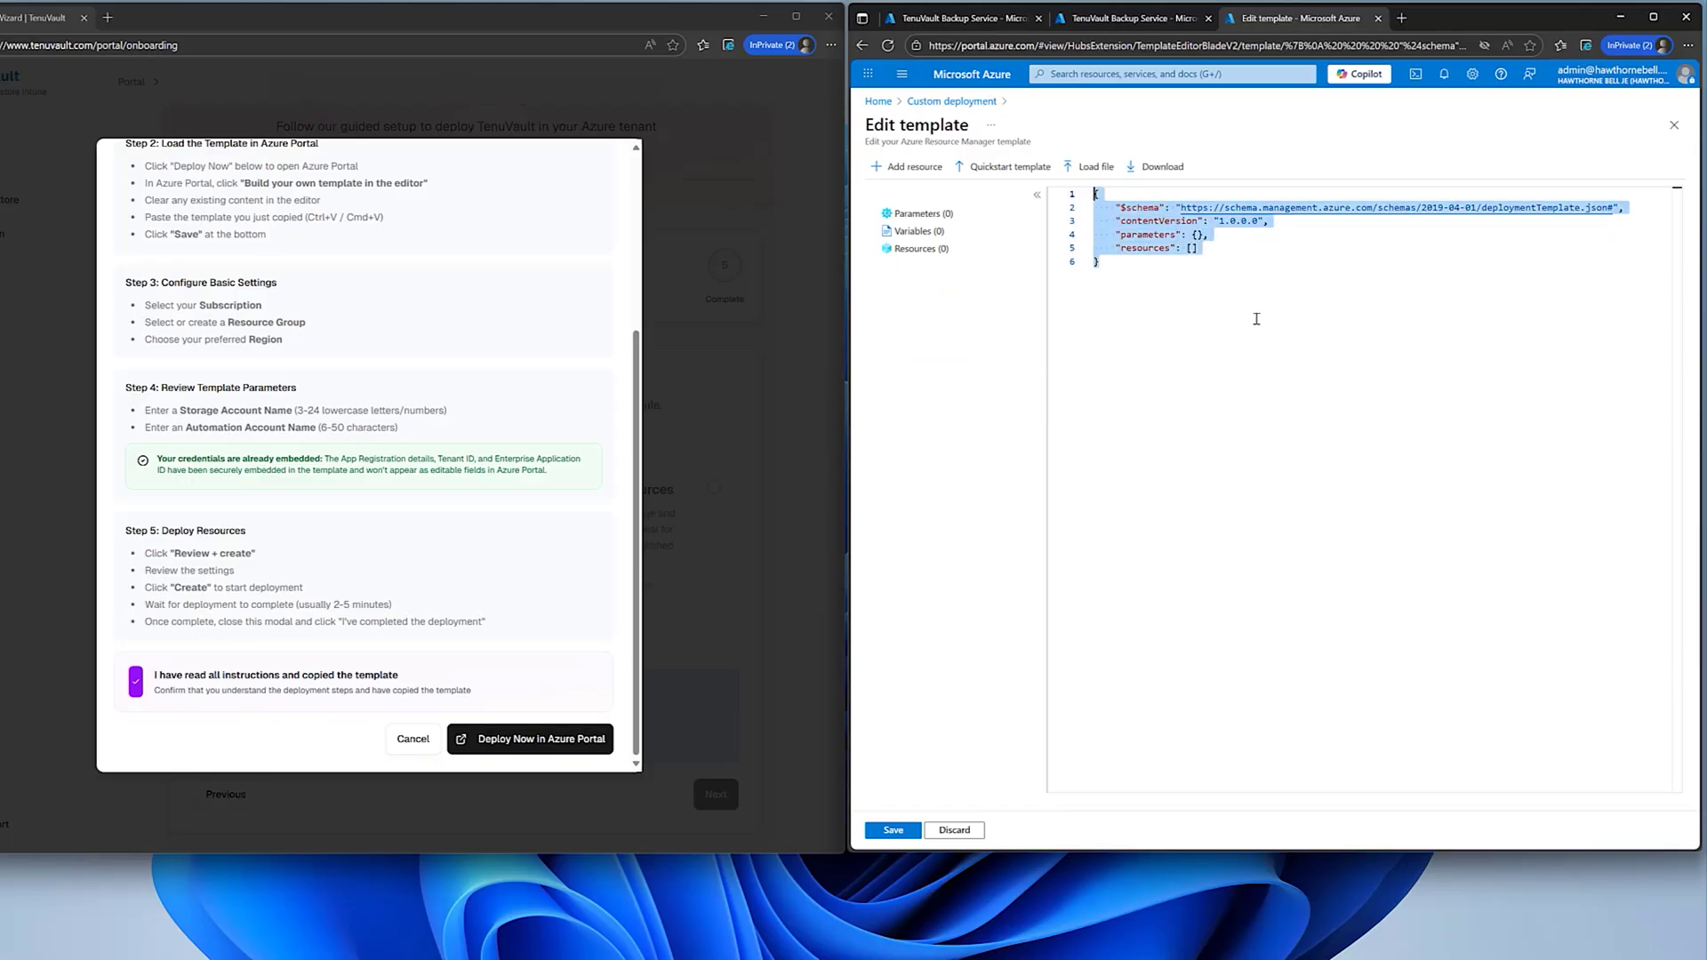
pyautogui.hotkey('ctrl', 'v')
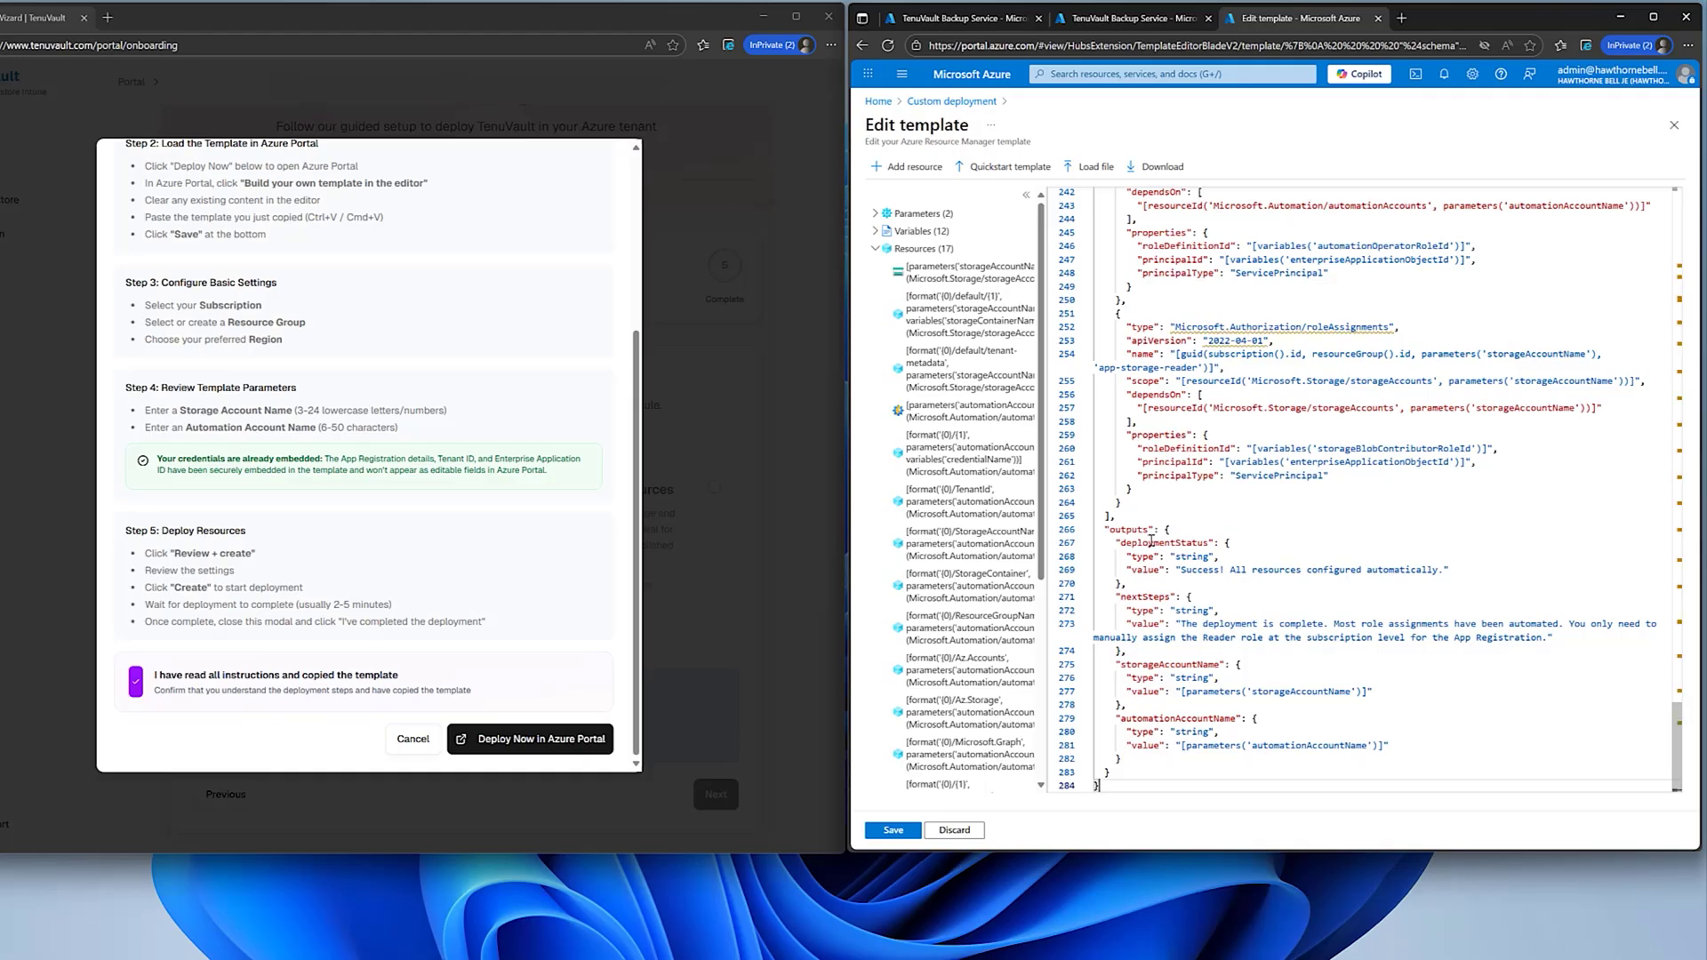
pyautogui.click(896, 830)
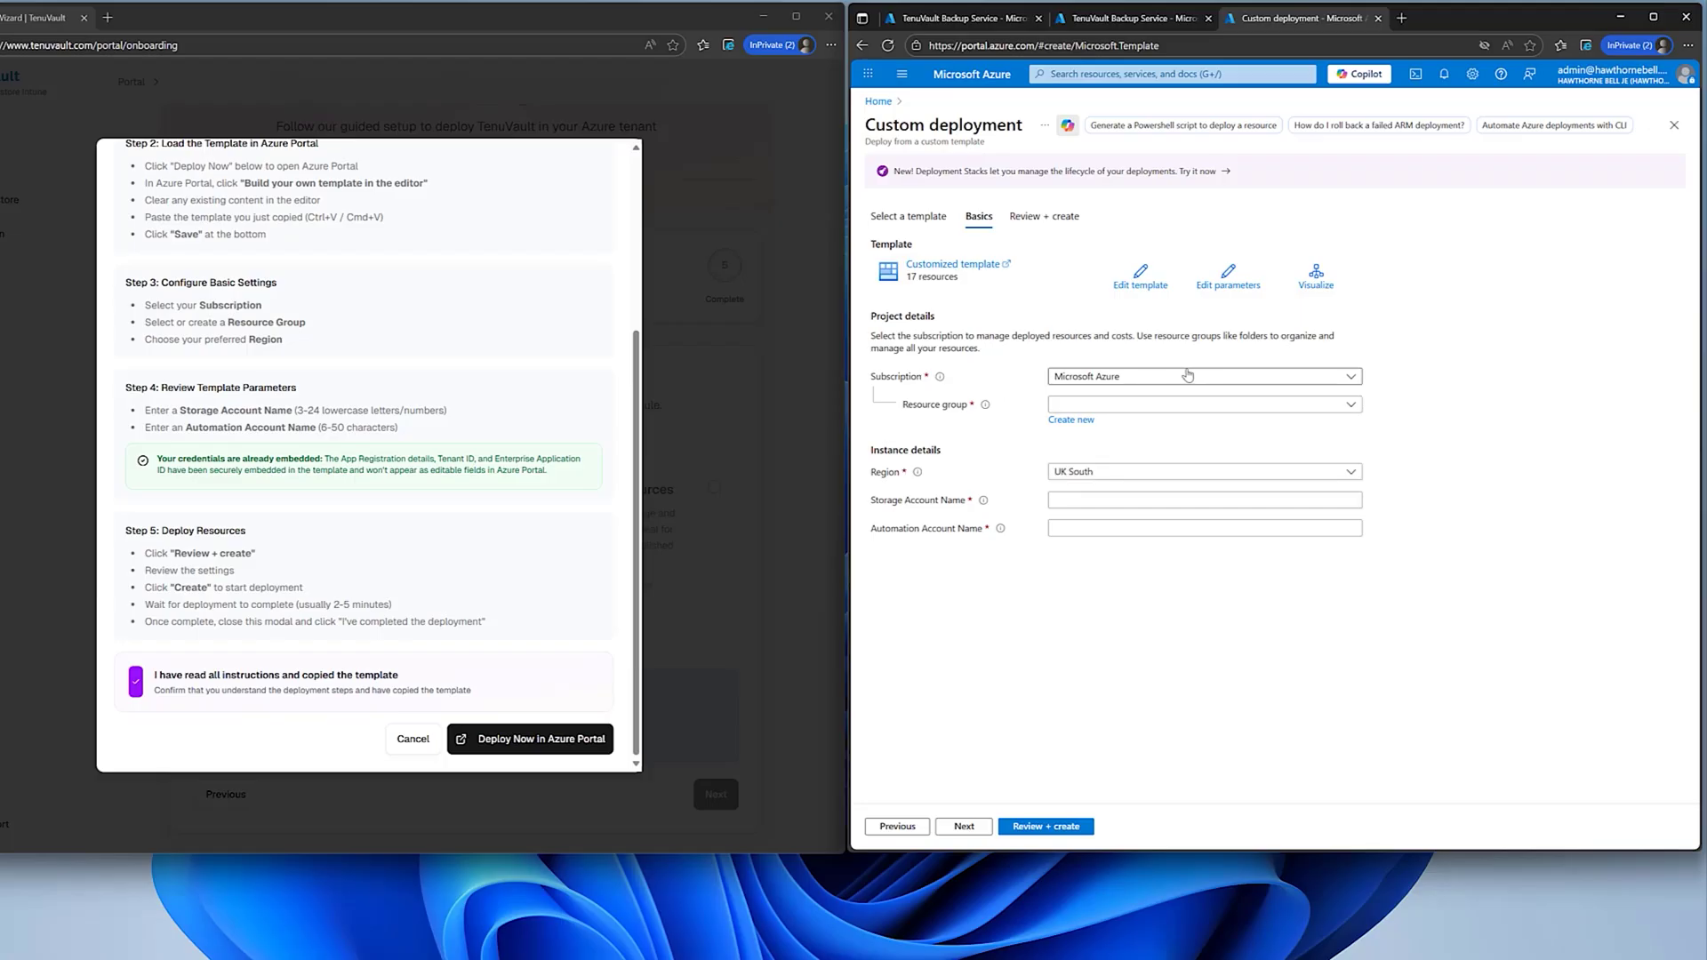
# - Create the new resource group TenuVaultRG for the deployment
pyautogui.click(1067, 421)
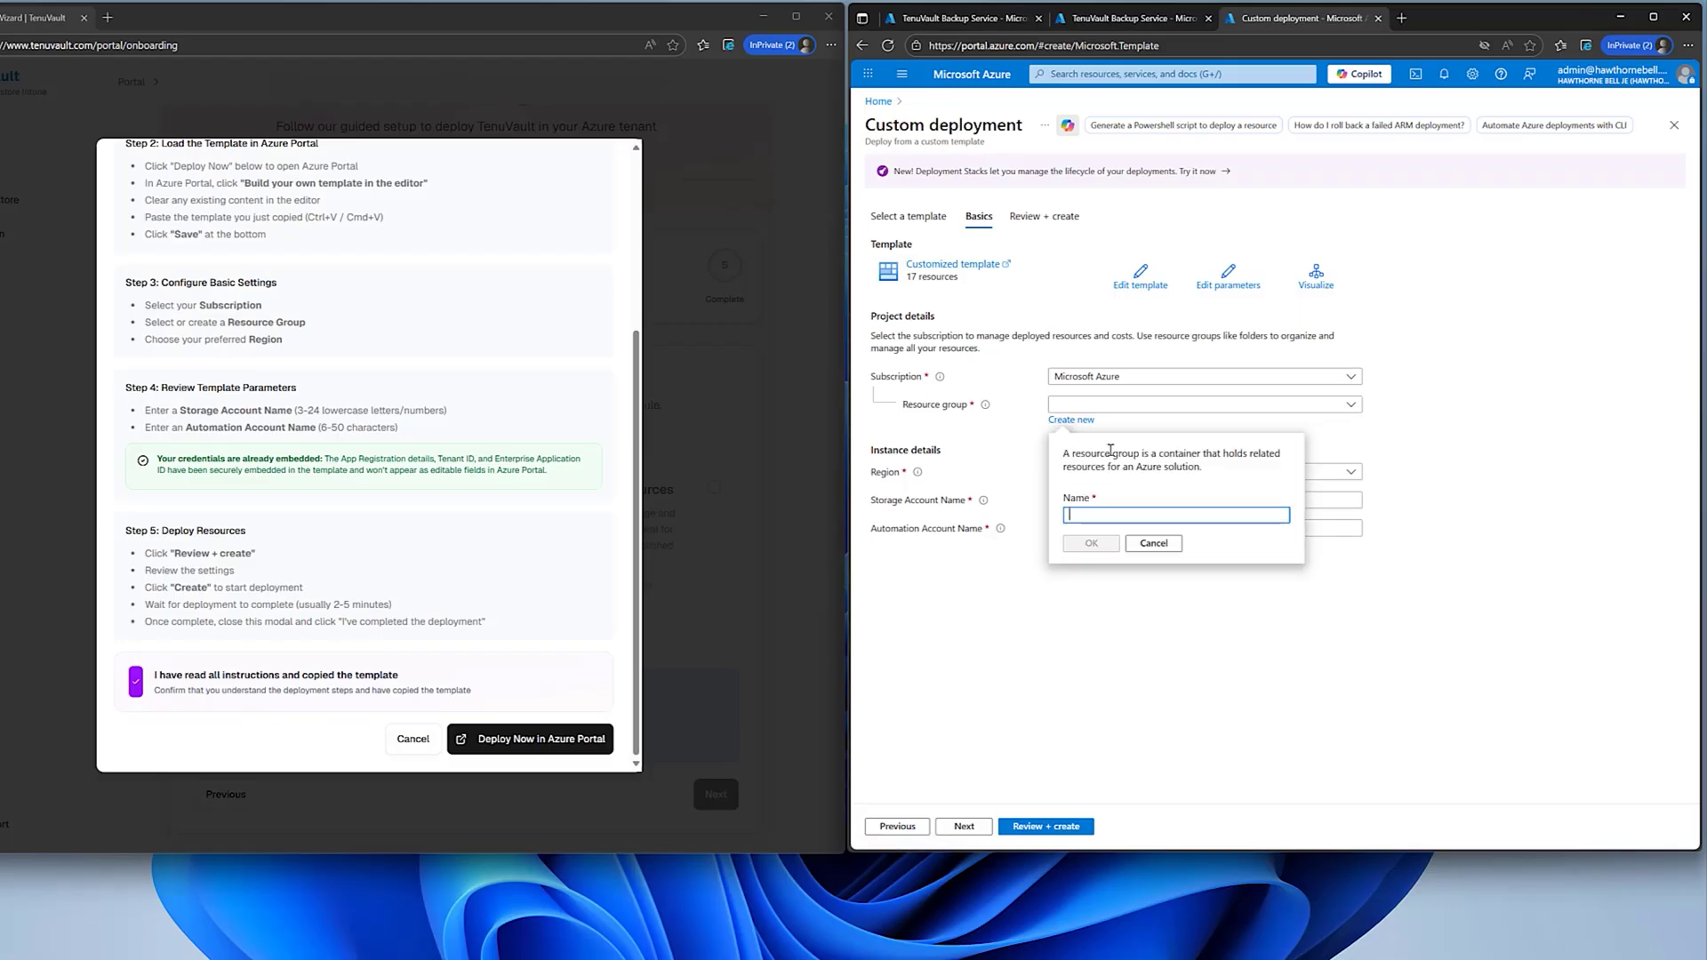
pyautogui.write('TenuVaultRG')
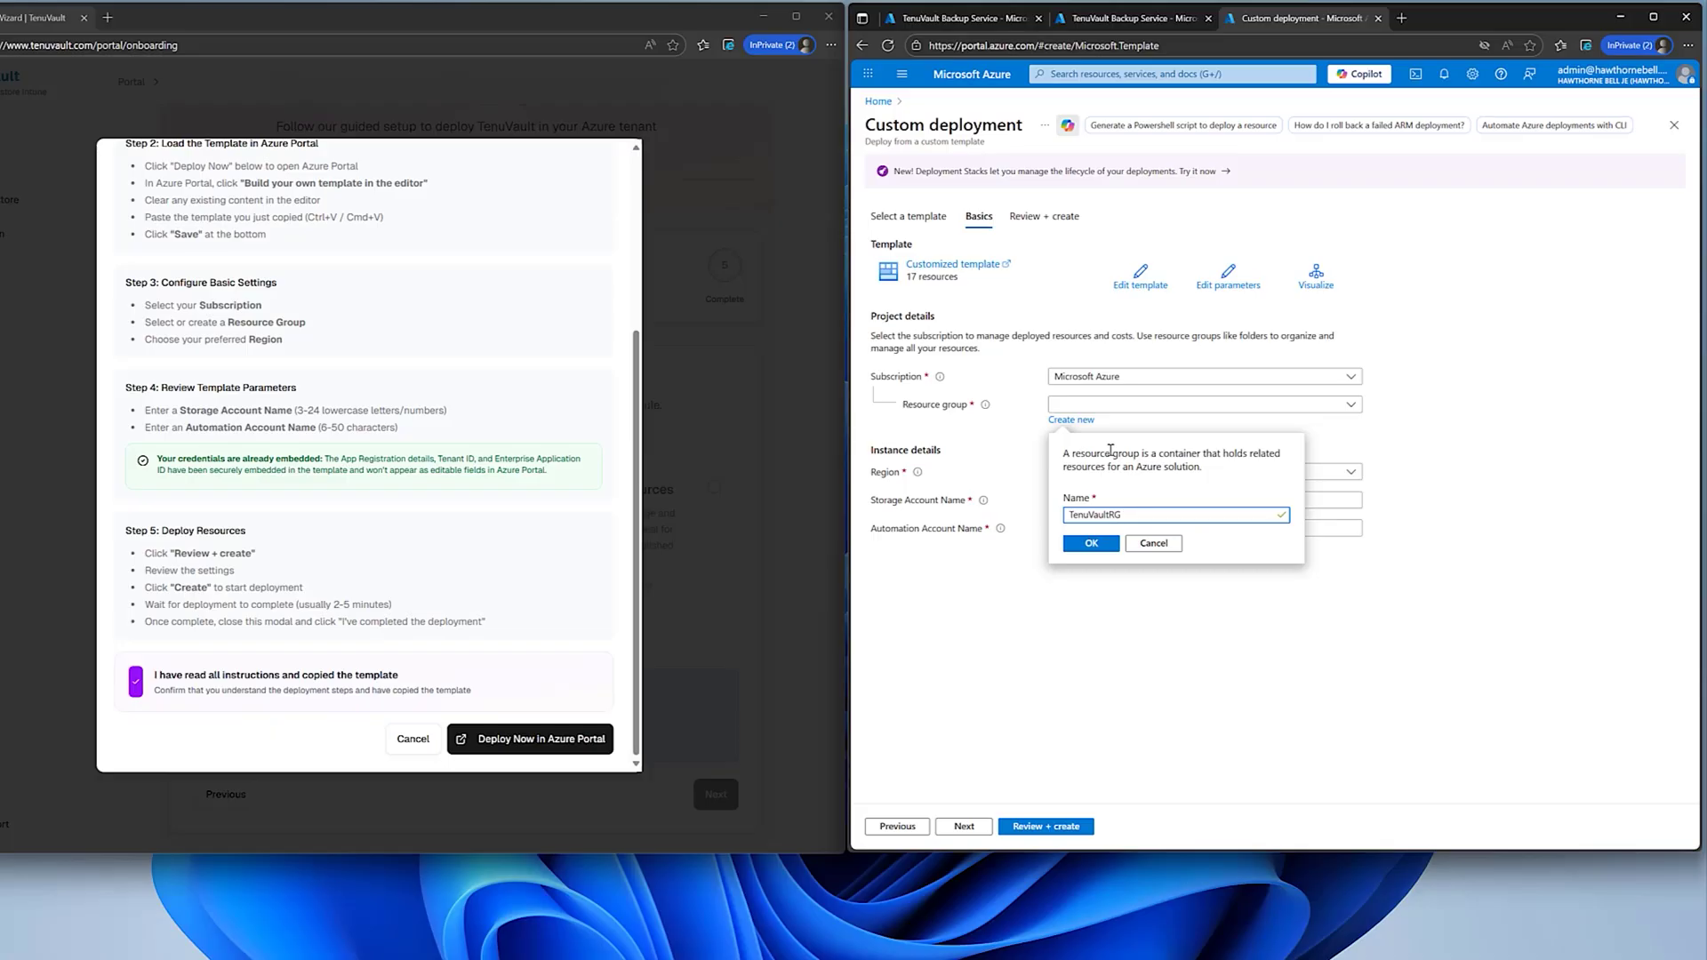
pyautogui.click(1094, 544)
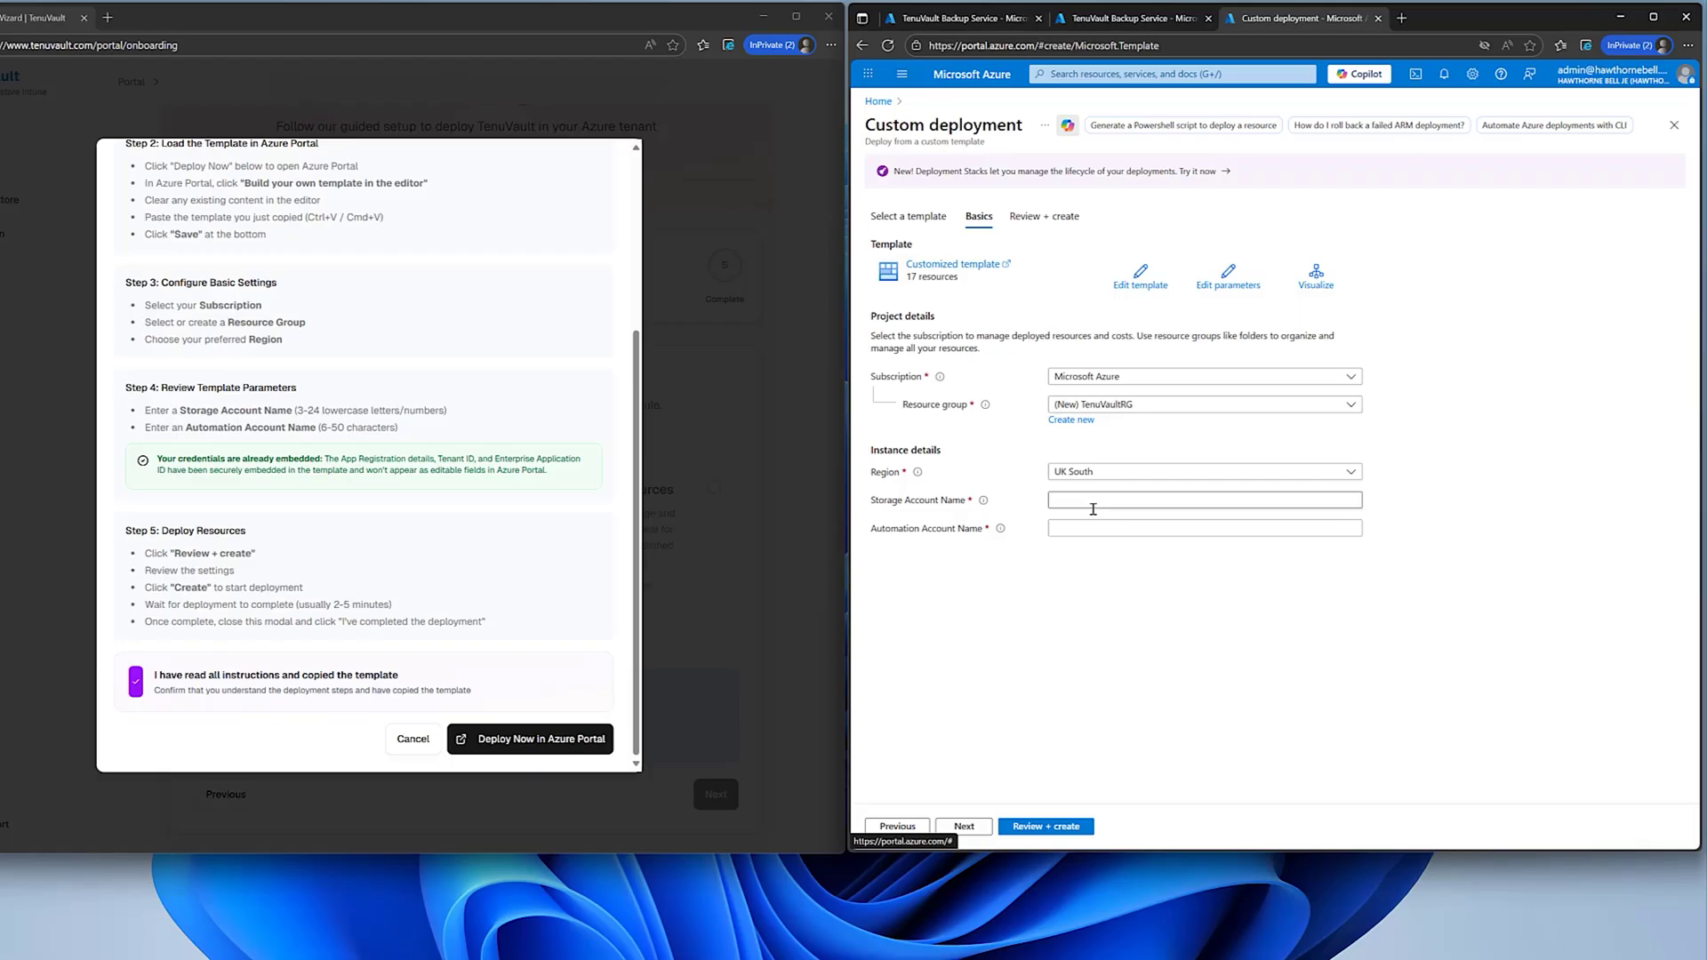
# - Enter storage account tenuvaultsa1981 and automation account tenuvaultaa, then proceed to Review + create
pyautogui.click(1139, 502)
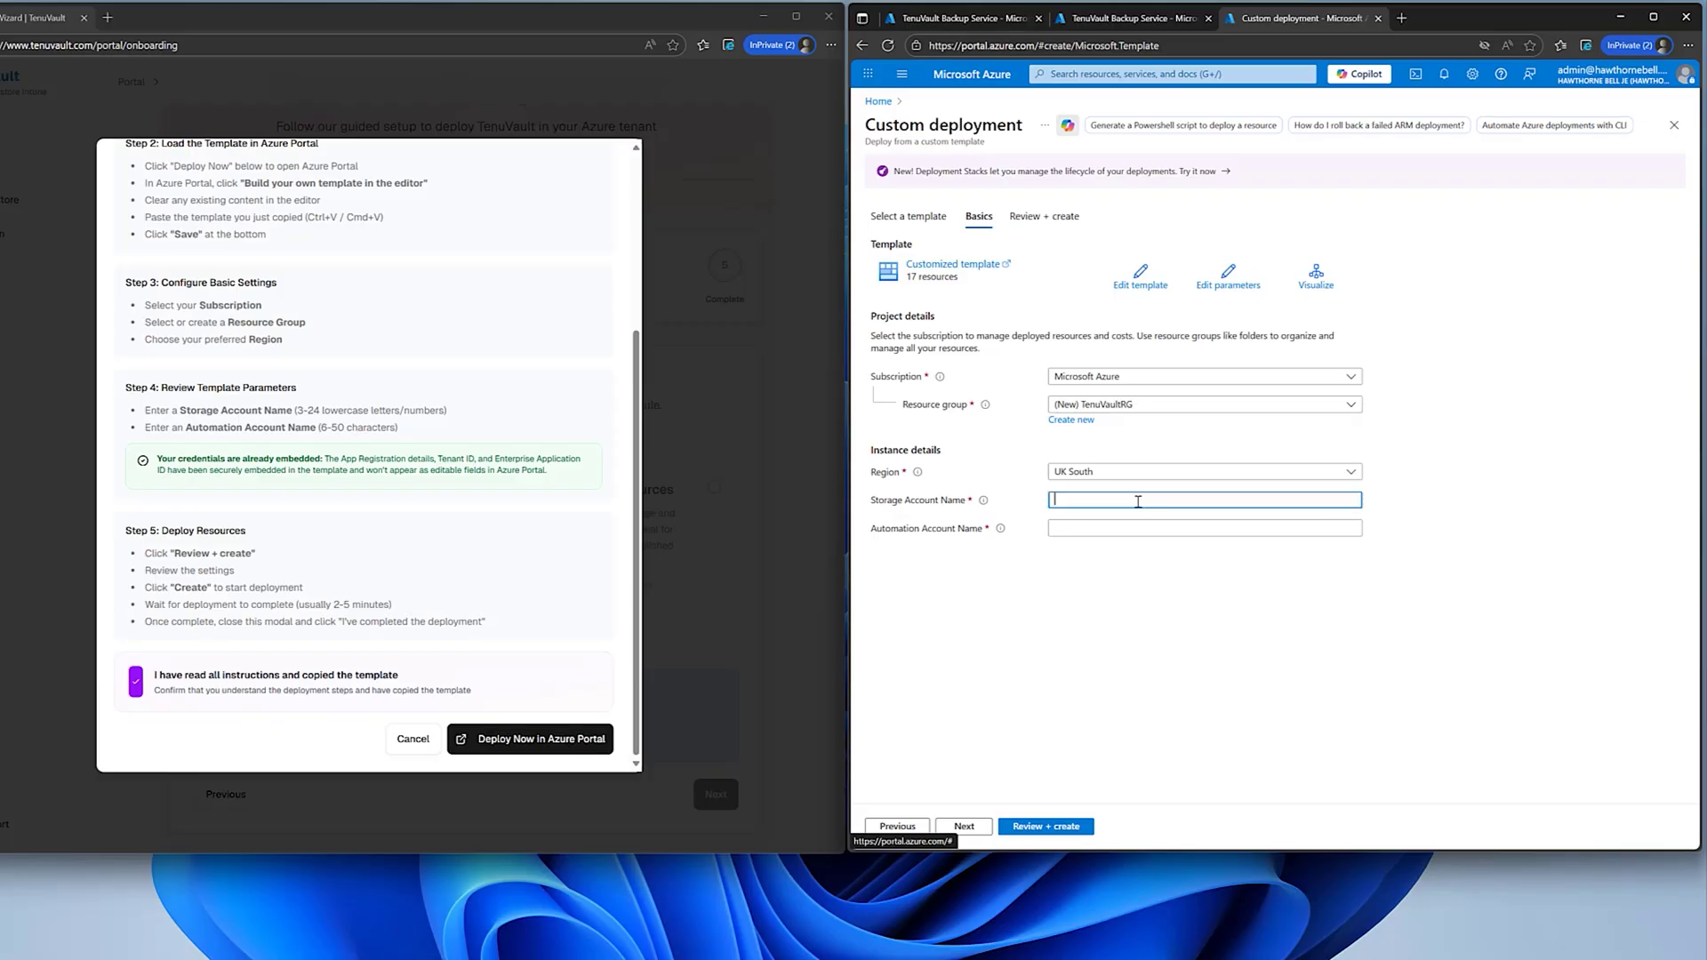
pyautogui.write('tenuvaultsa1981')
pyautogui.press('Tab')
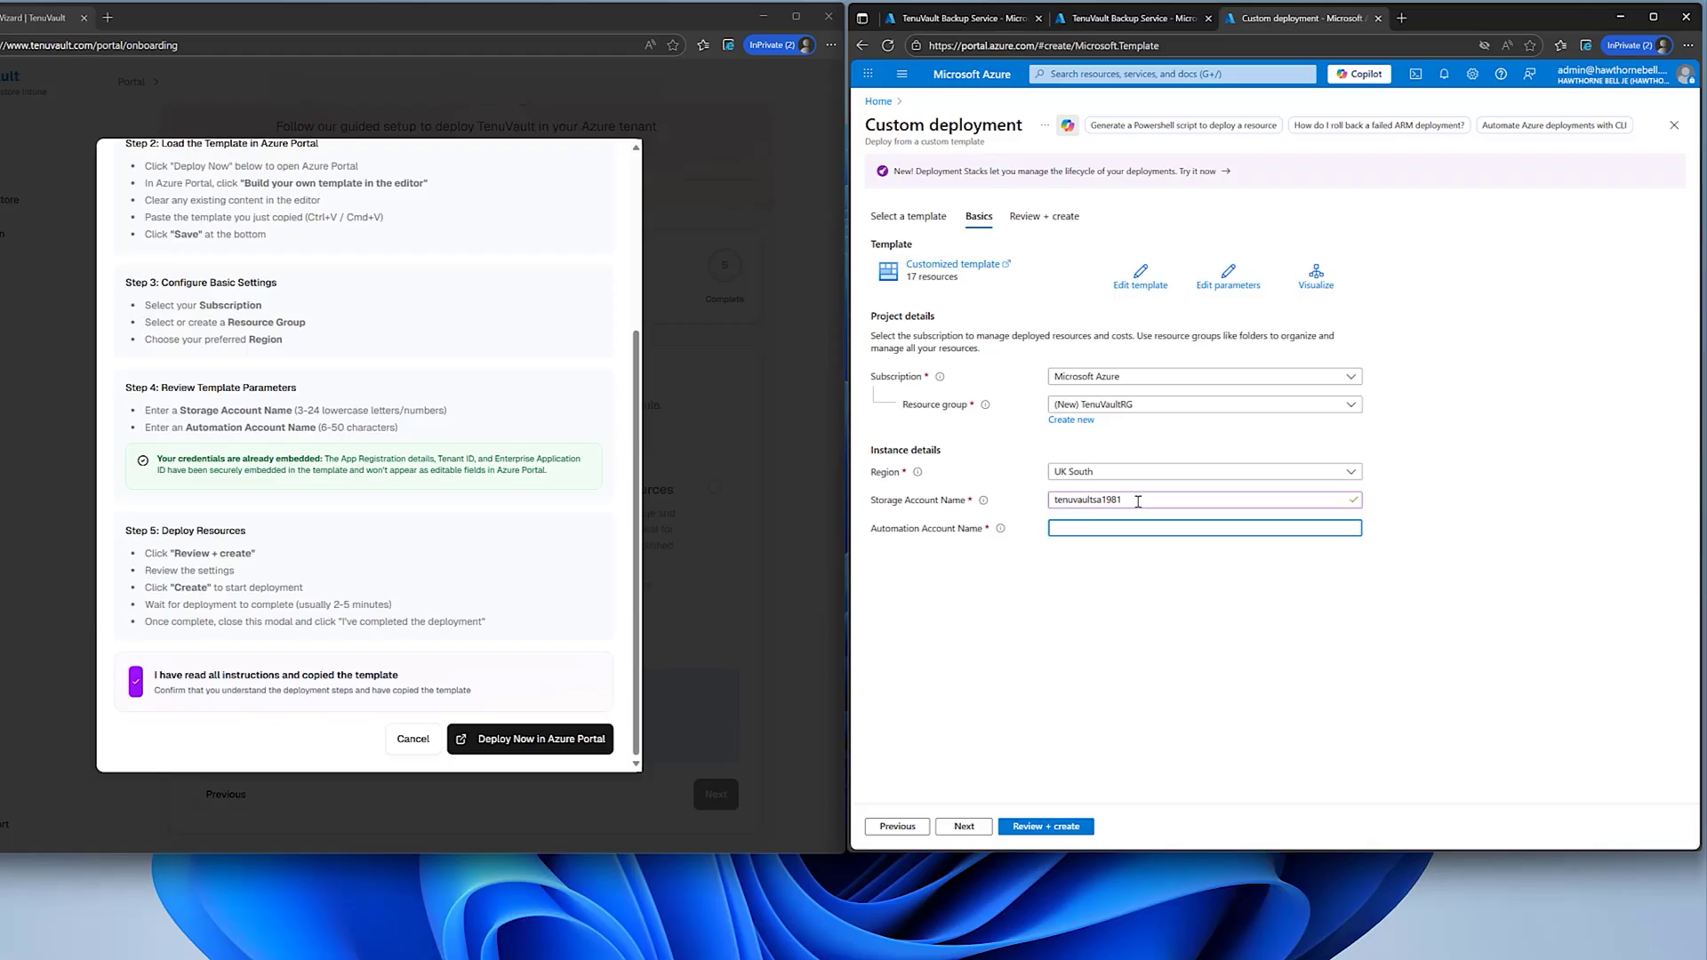
pyautogui.write('tenuvaultaa')
pyautogui.press('Tab')
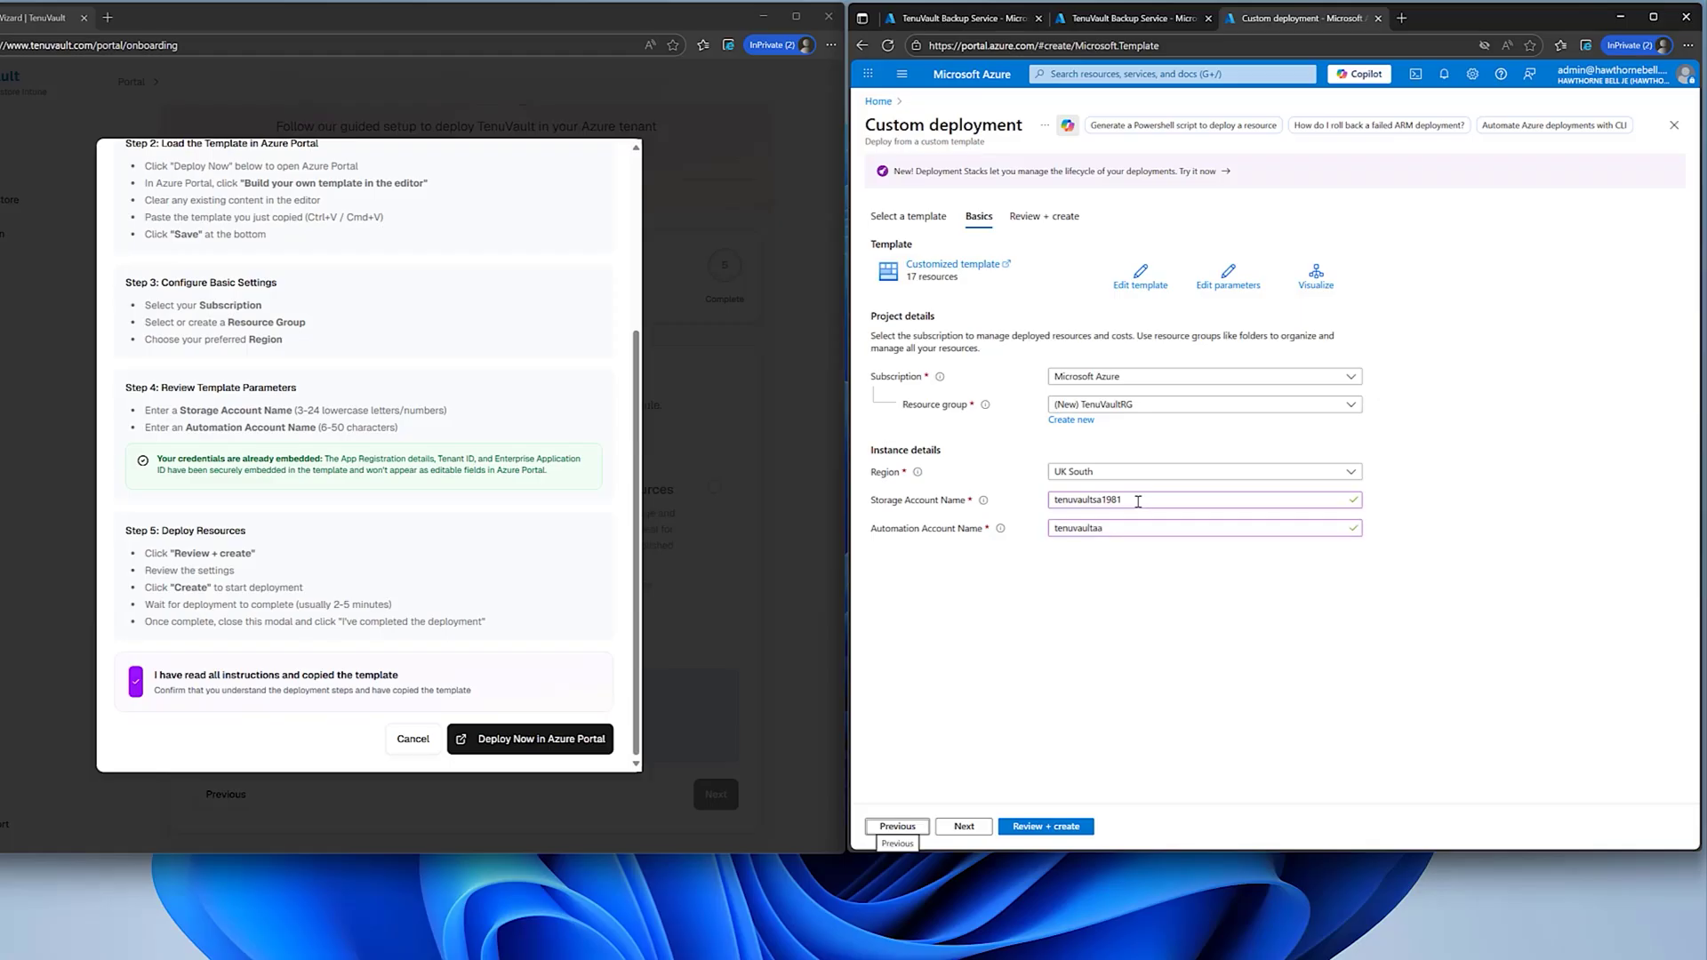
pyautogui.click(959, 828)
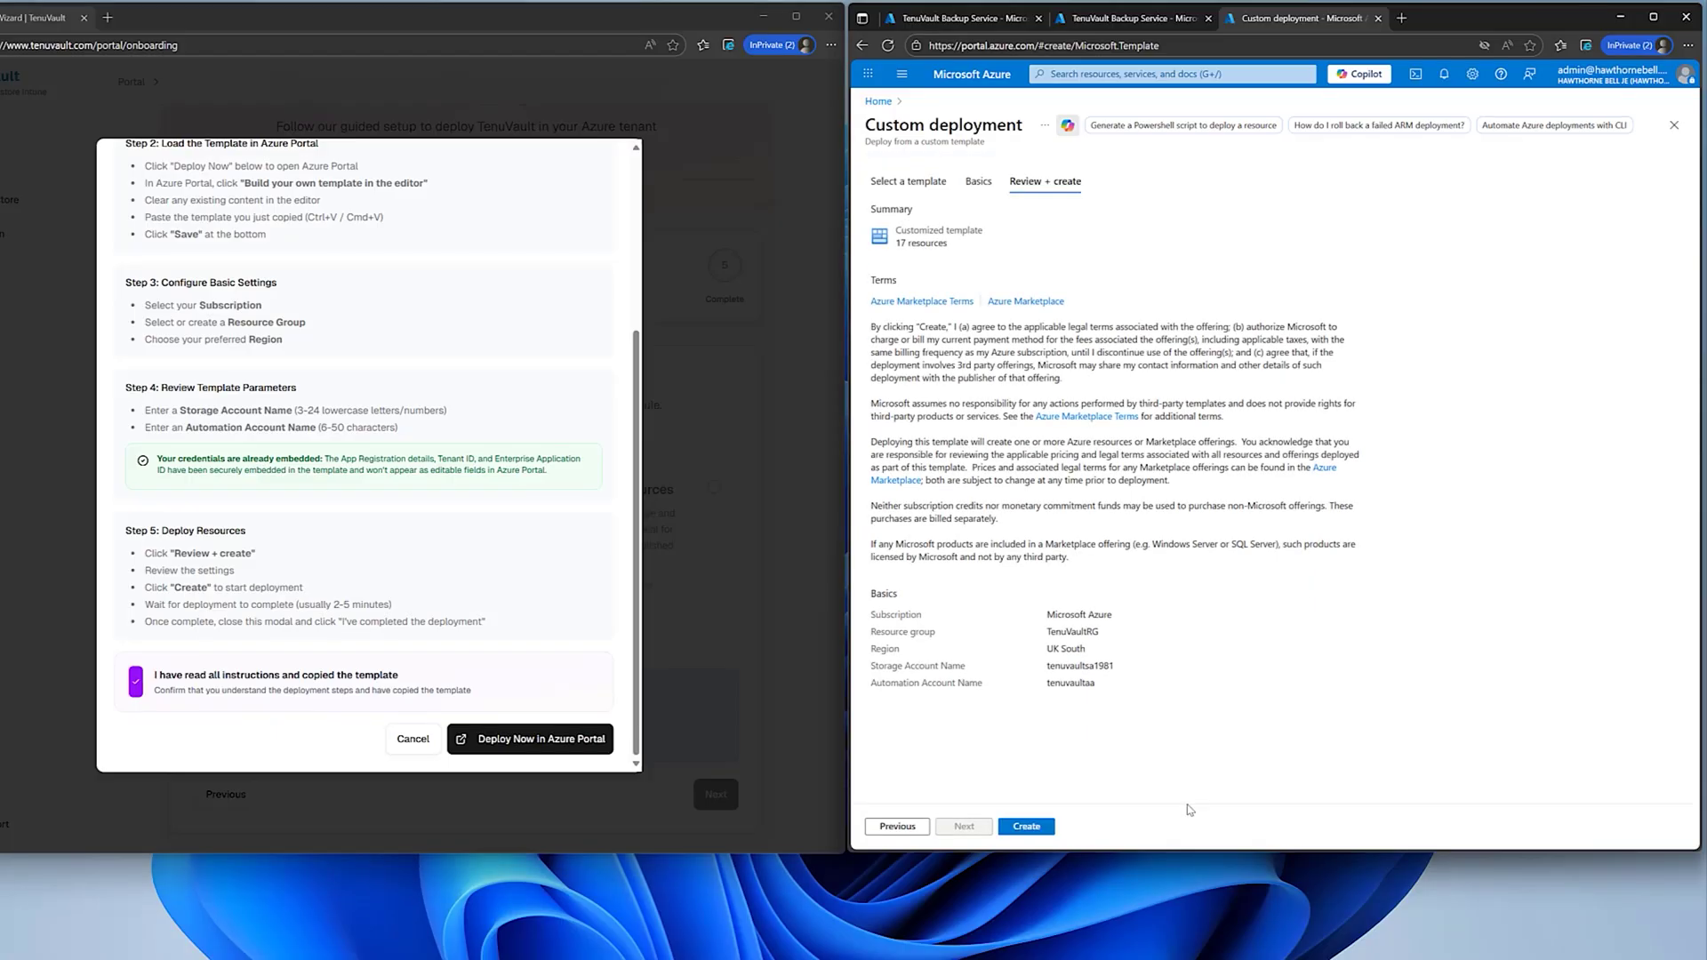
# - Create the deployment and, once complete, open the TenuVaultRG resource group
pyautogui.click(1027, 829)
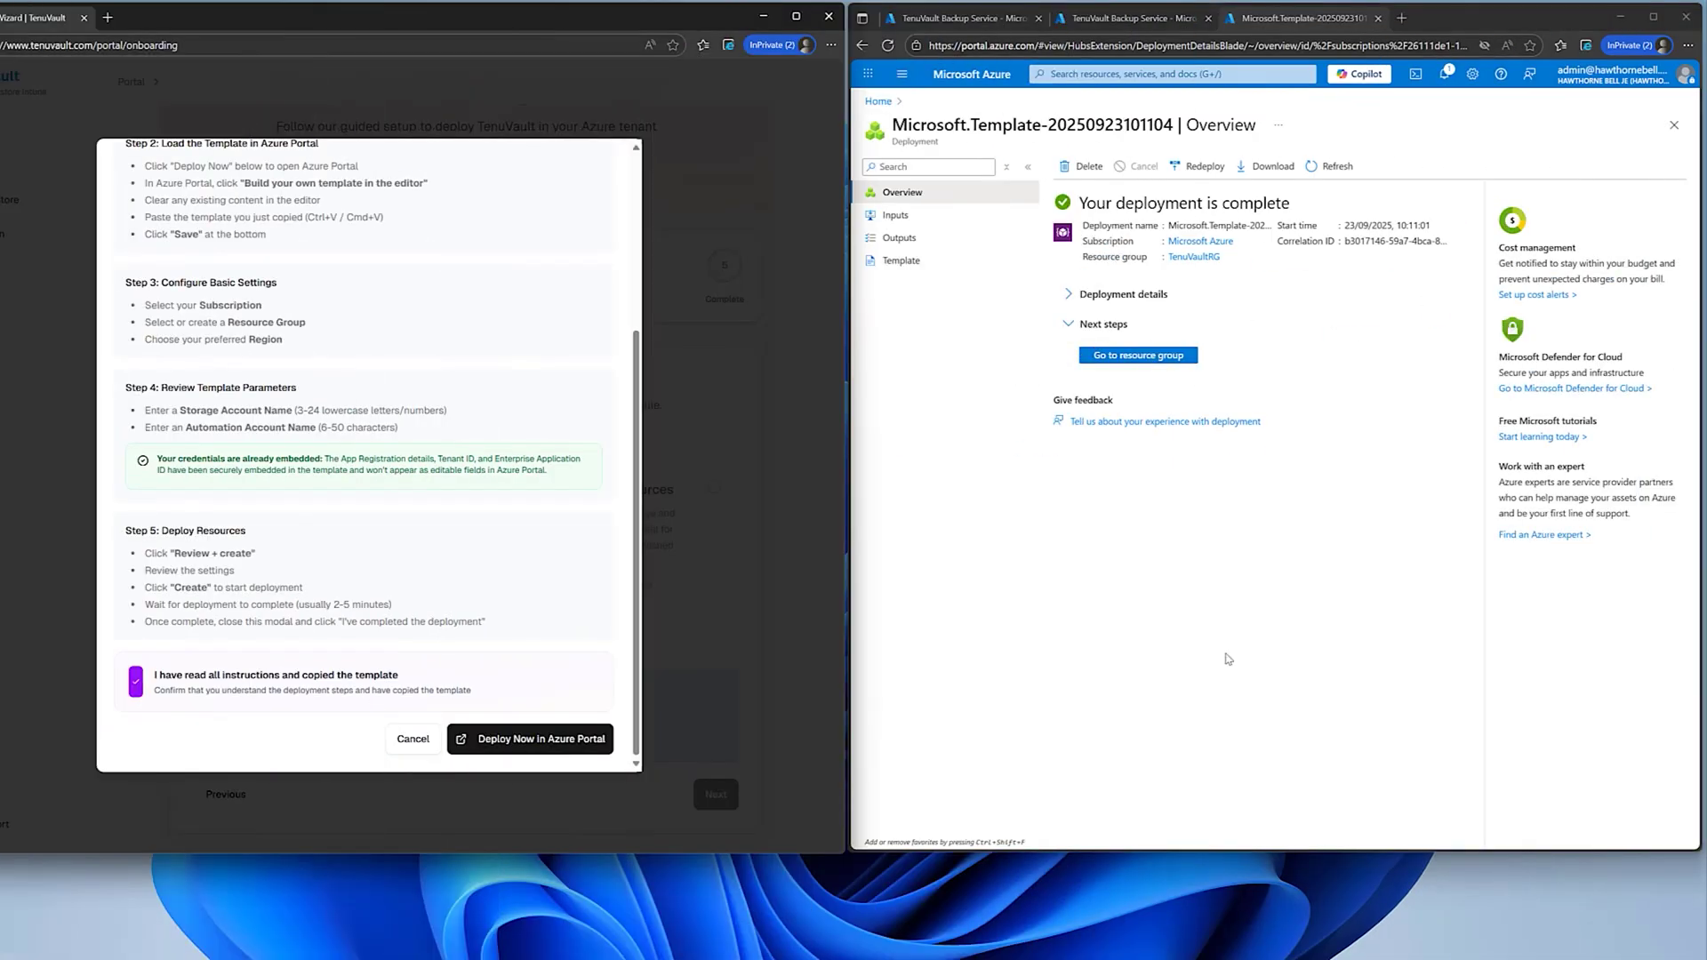
pyautogui.click(1145, 360)
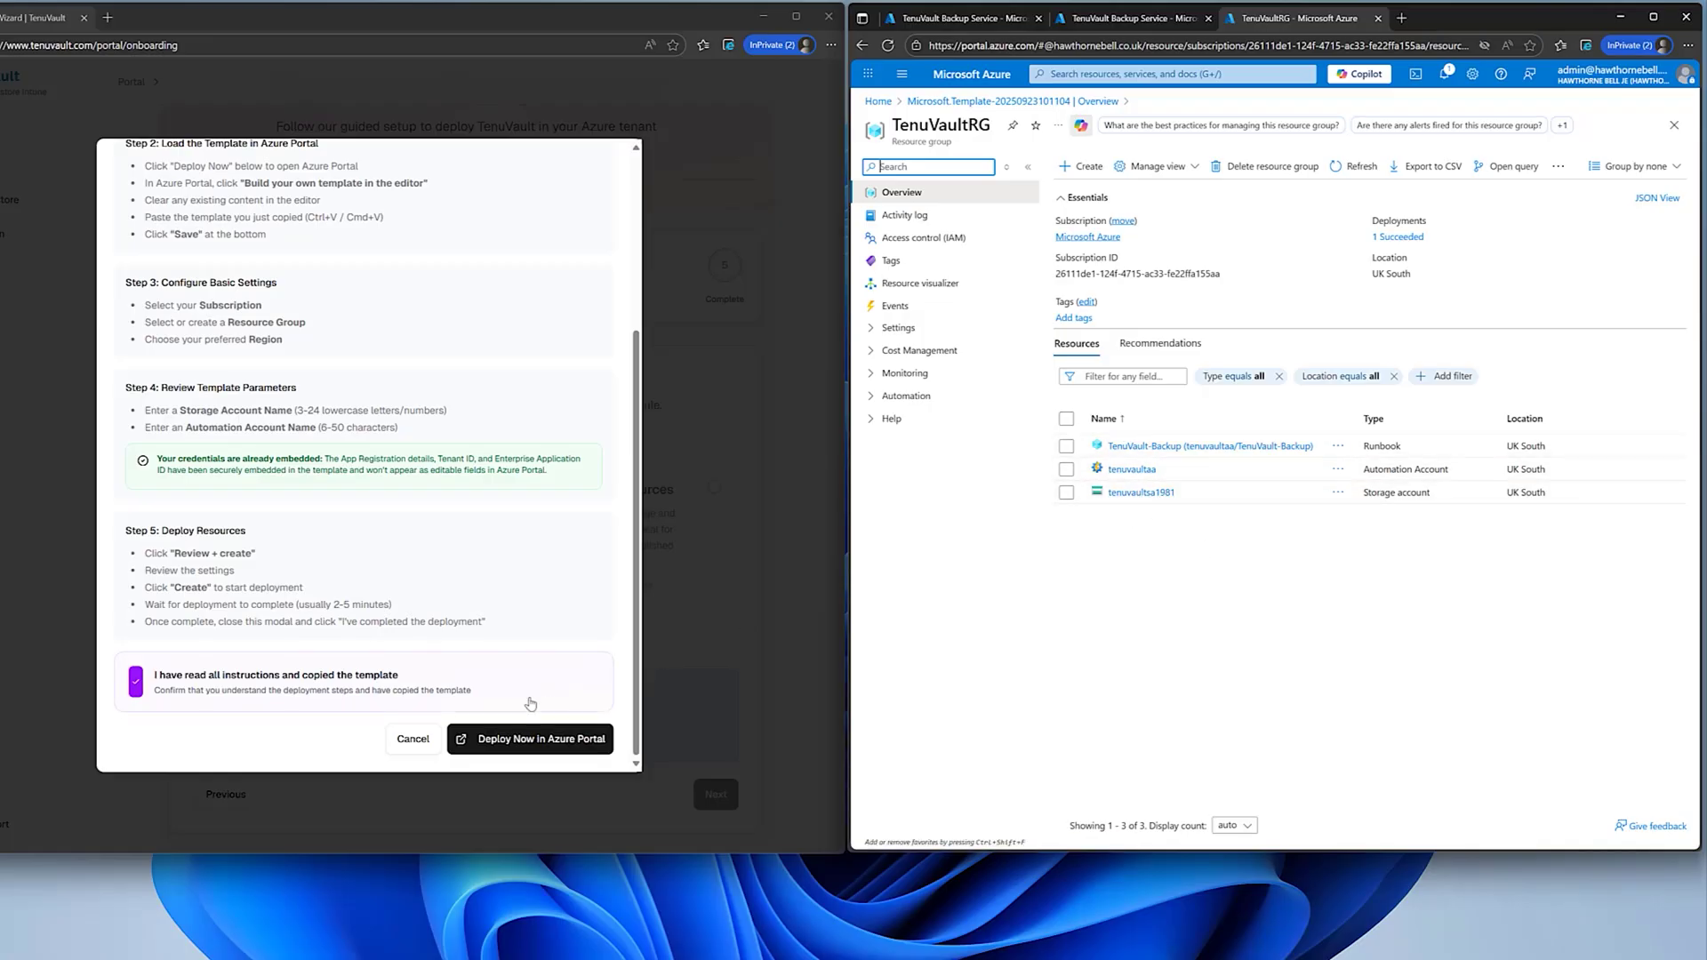
# - Confirm the Azure deployment is completed and paste the subscription ID into the wizard
pyautogui.click(411, 740)
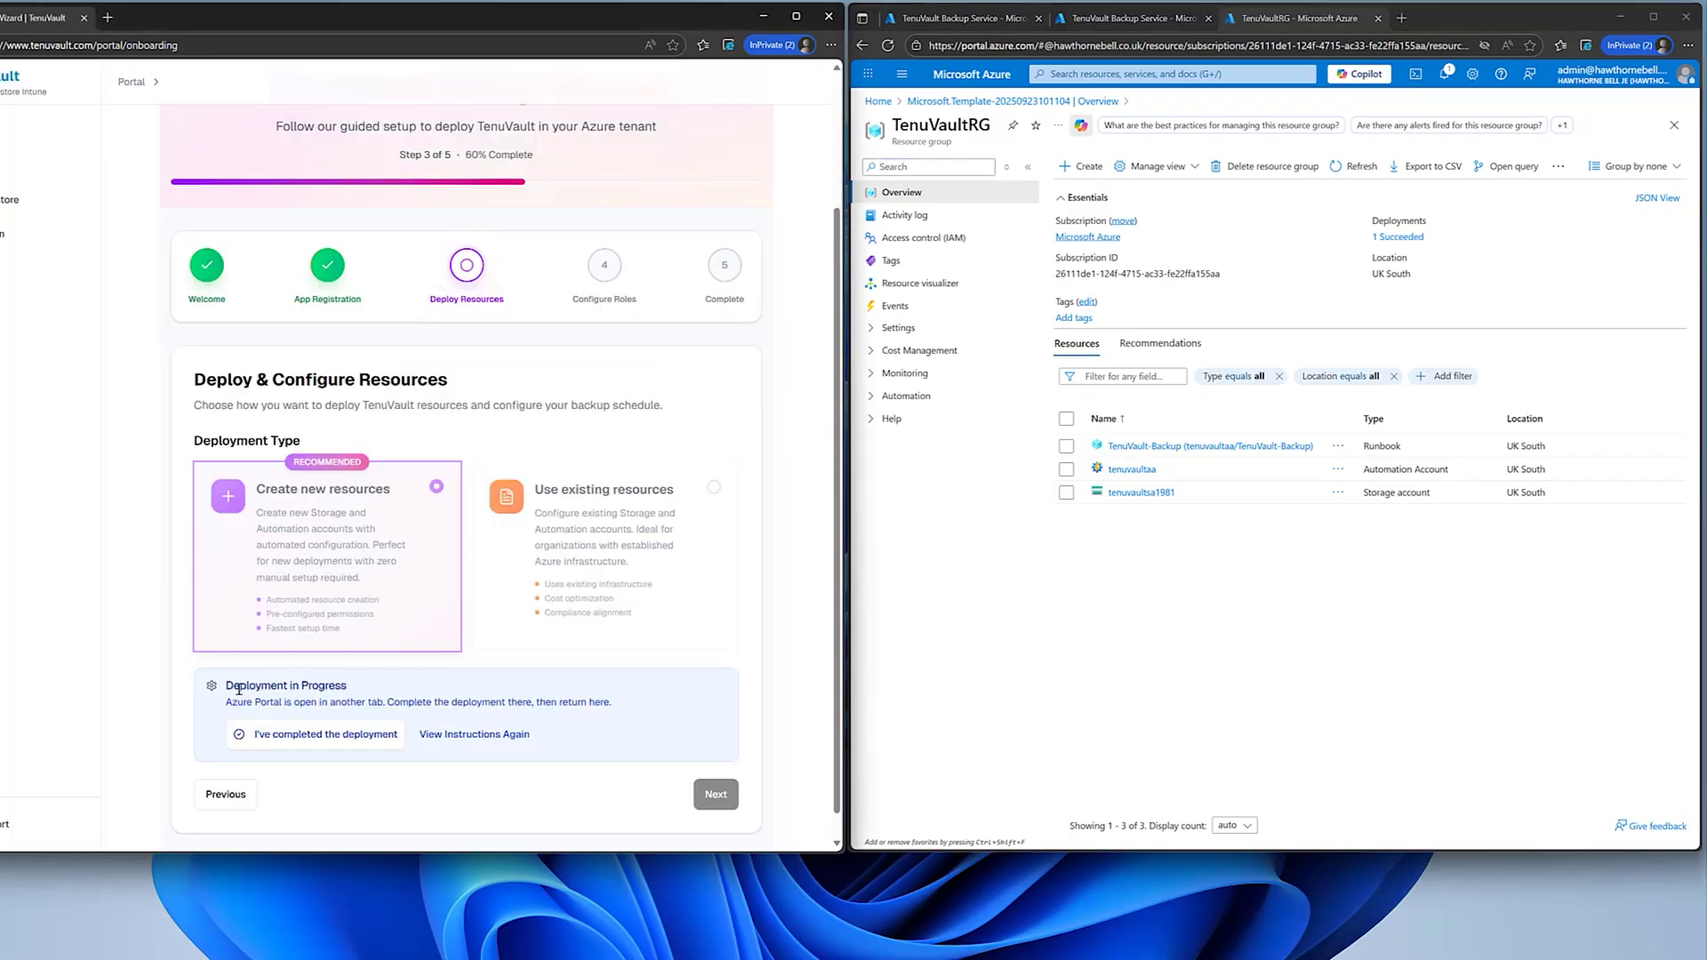
pyautogui.click(339, 738)
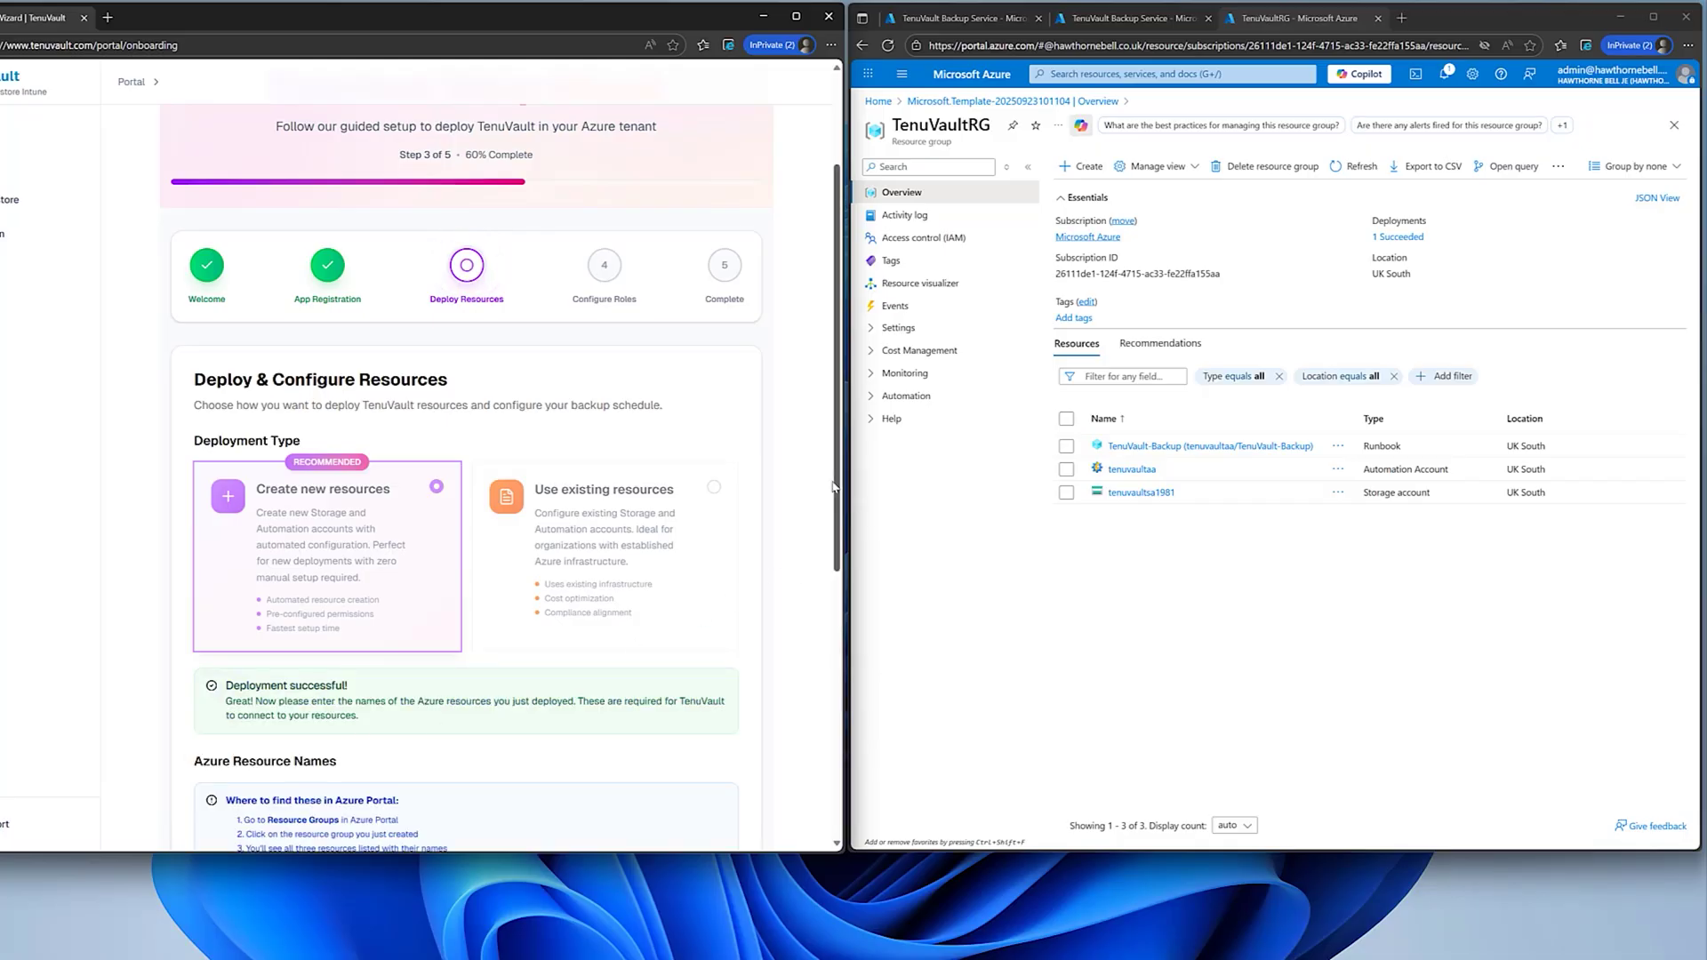
pyautogui.moveTo(837, 481); pyautogui.dragTo(803, 761)
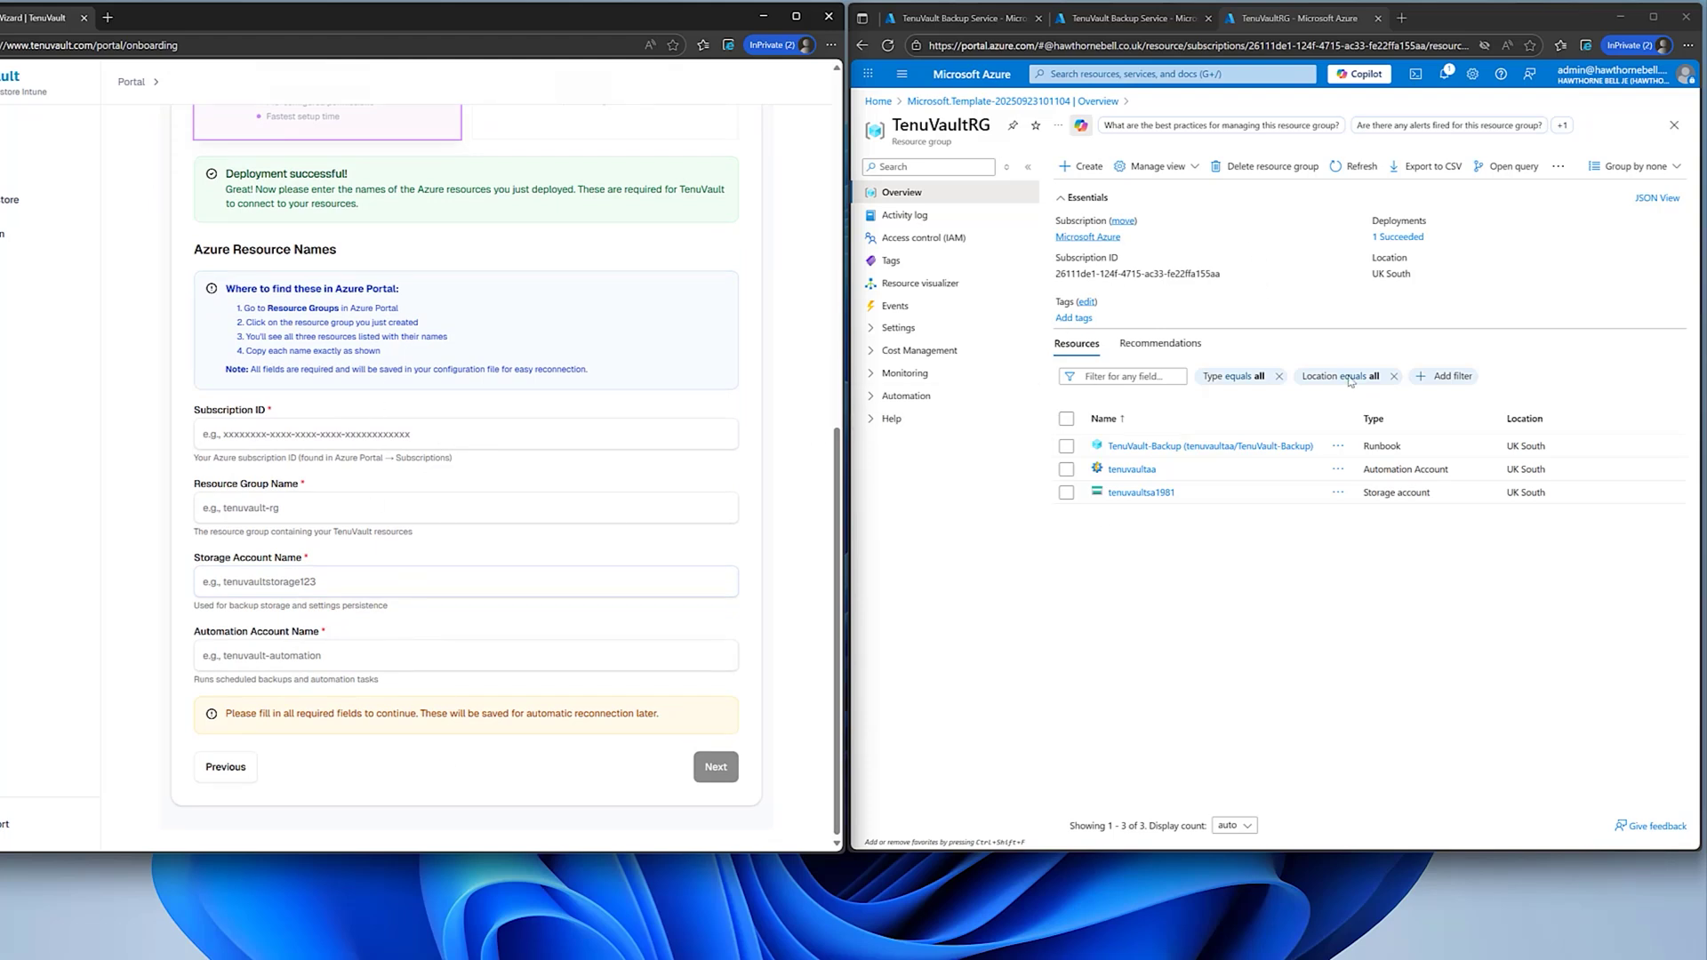
pyautogui.click(1229, 273)
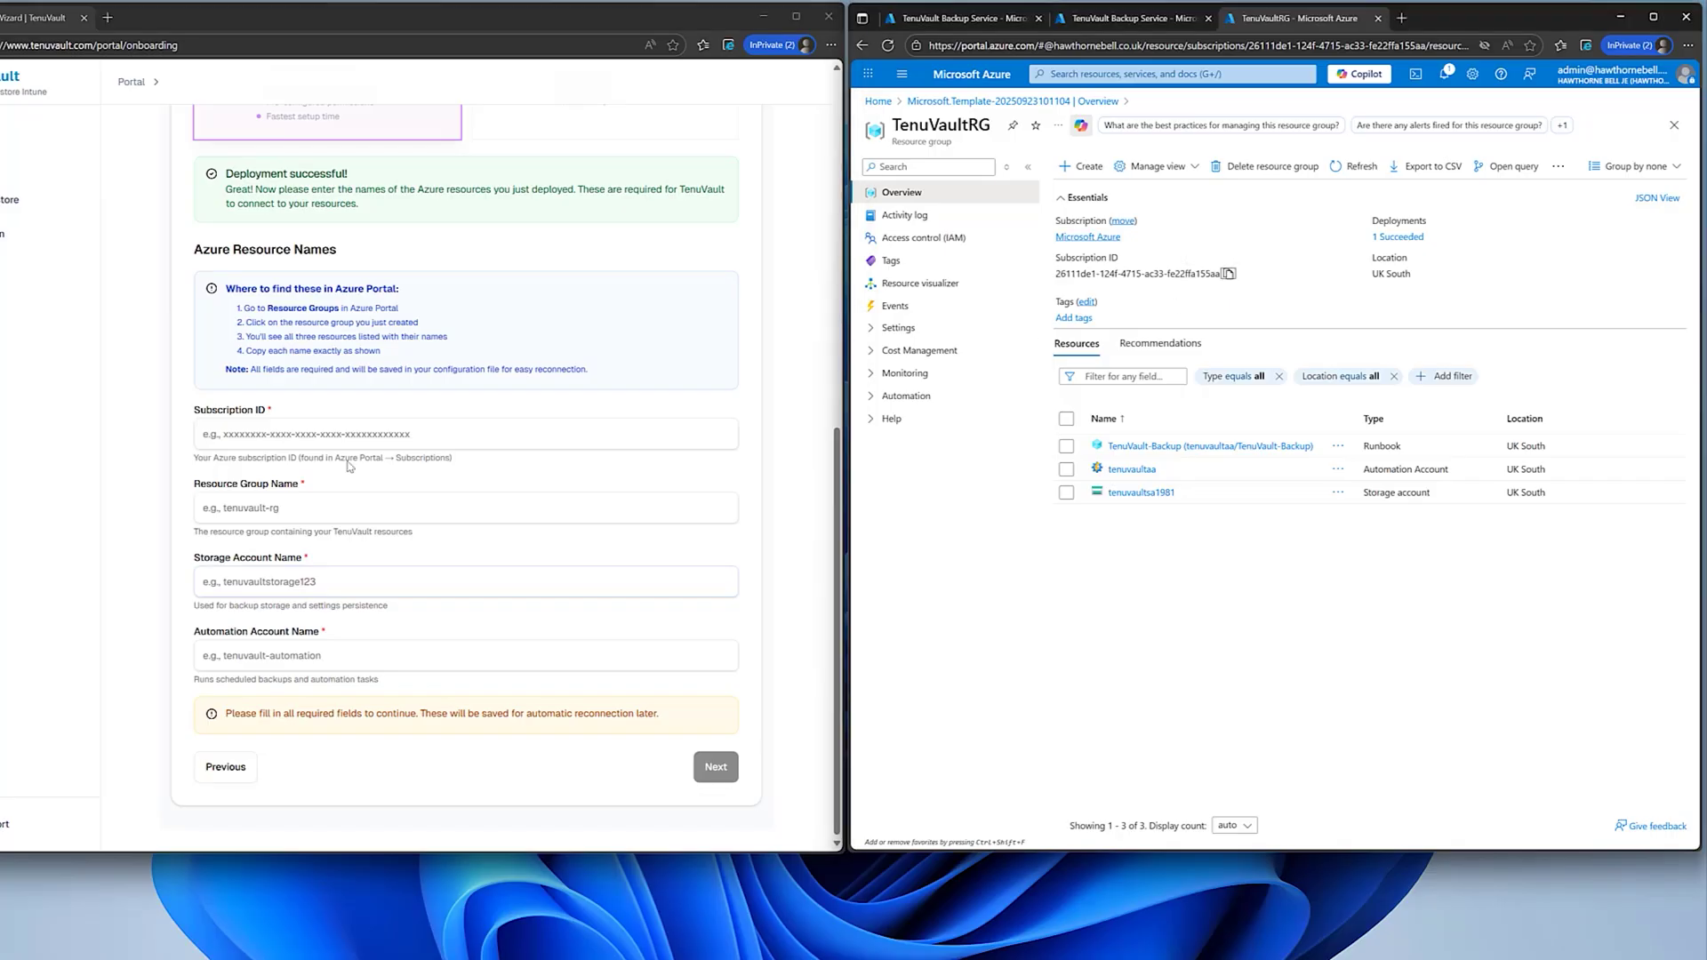
pyautogui.click(361, 430)
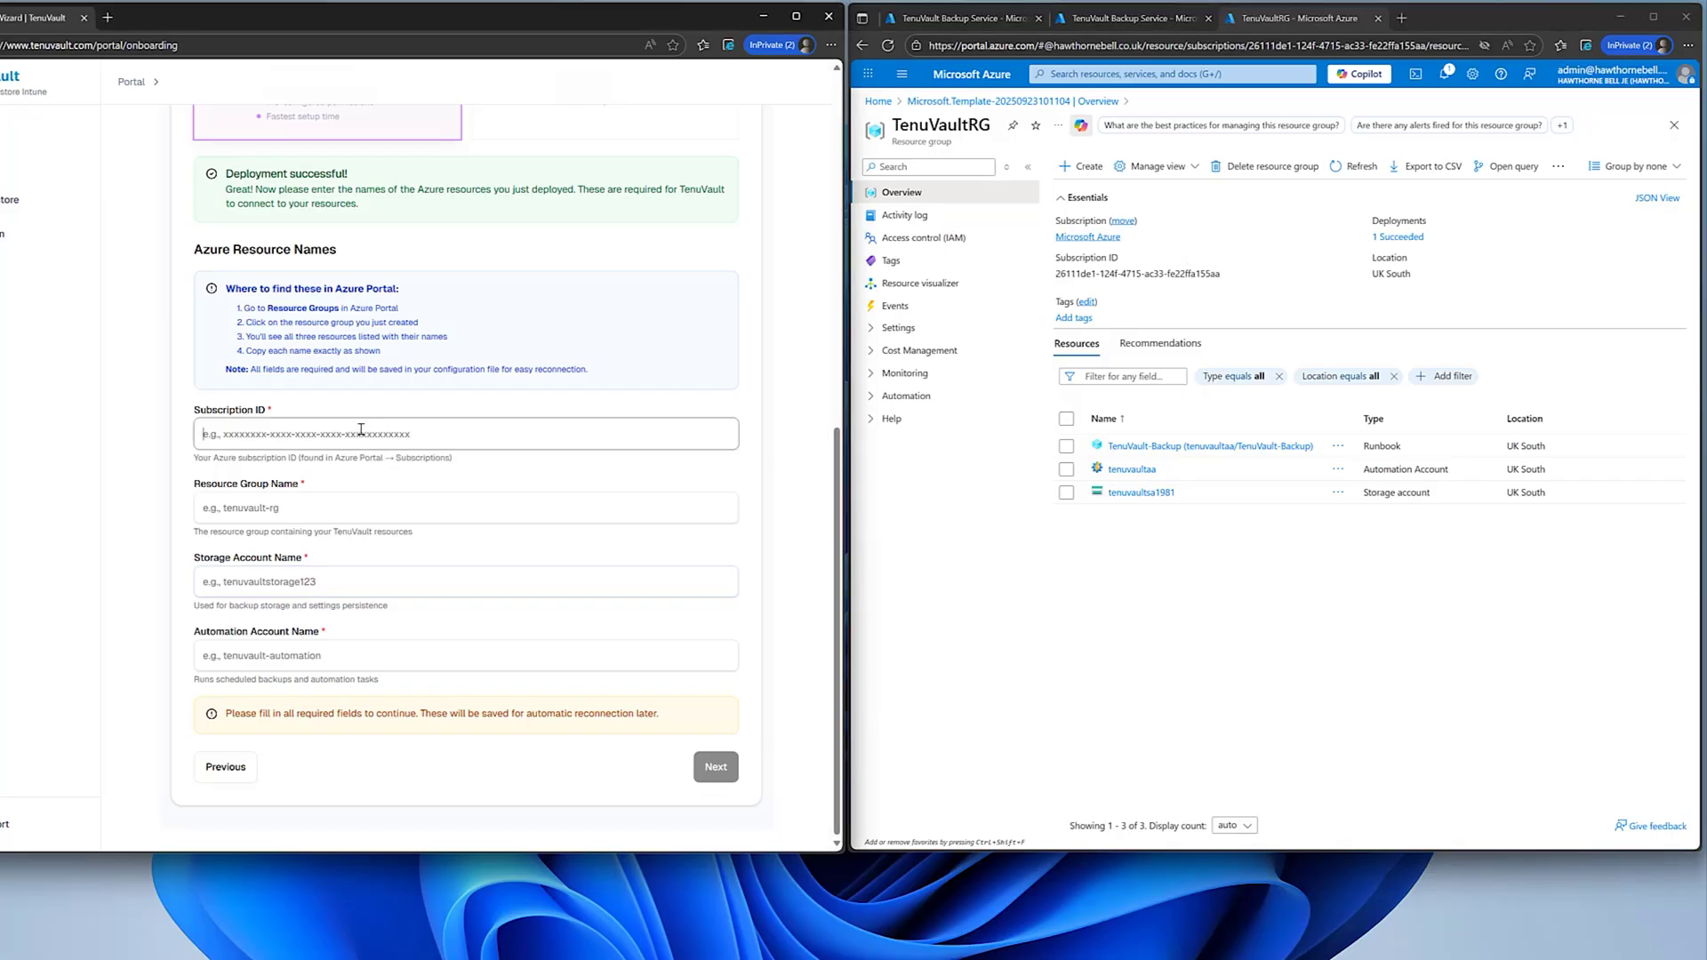
pyautogui.hotkey('ctrl', 'v')
# - Enter TenuVaultRG, tenuvaultsa1981 and tenuvaultaa as the resource names and advance to role assignments
pyautogui.click(302, 507)
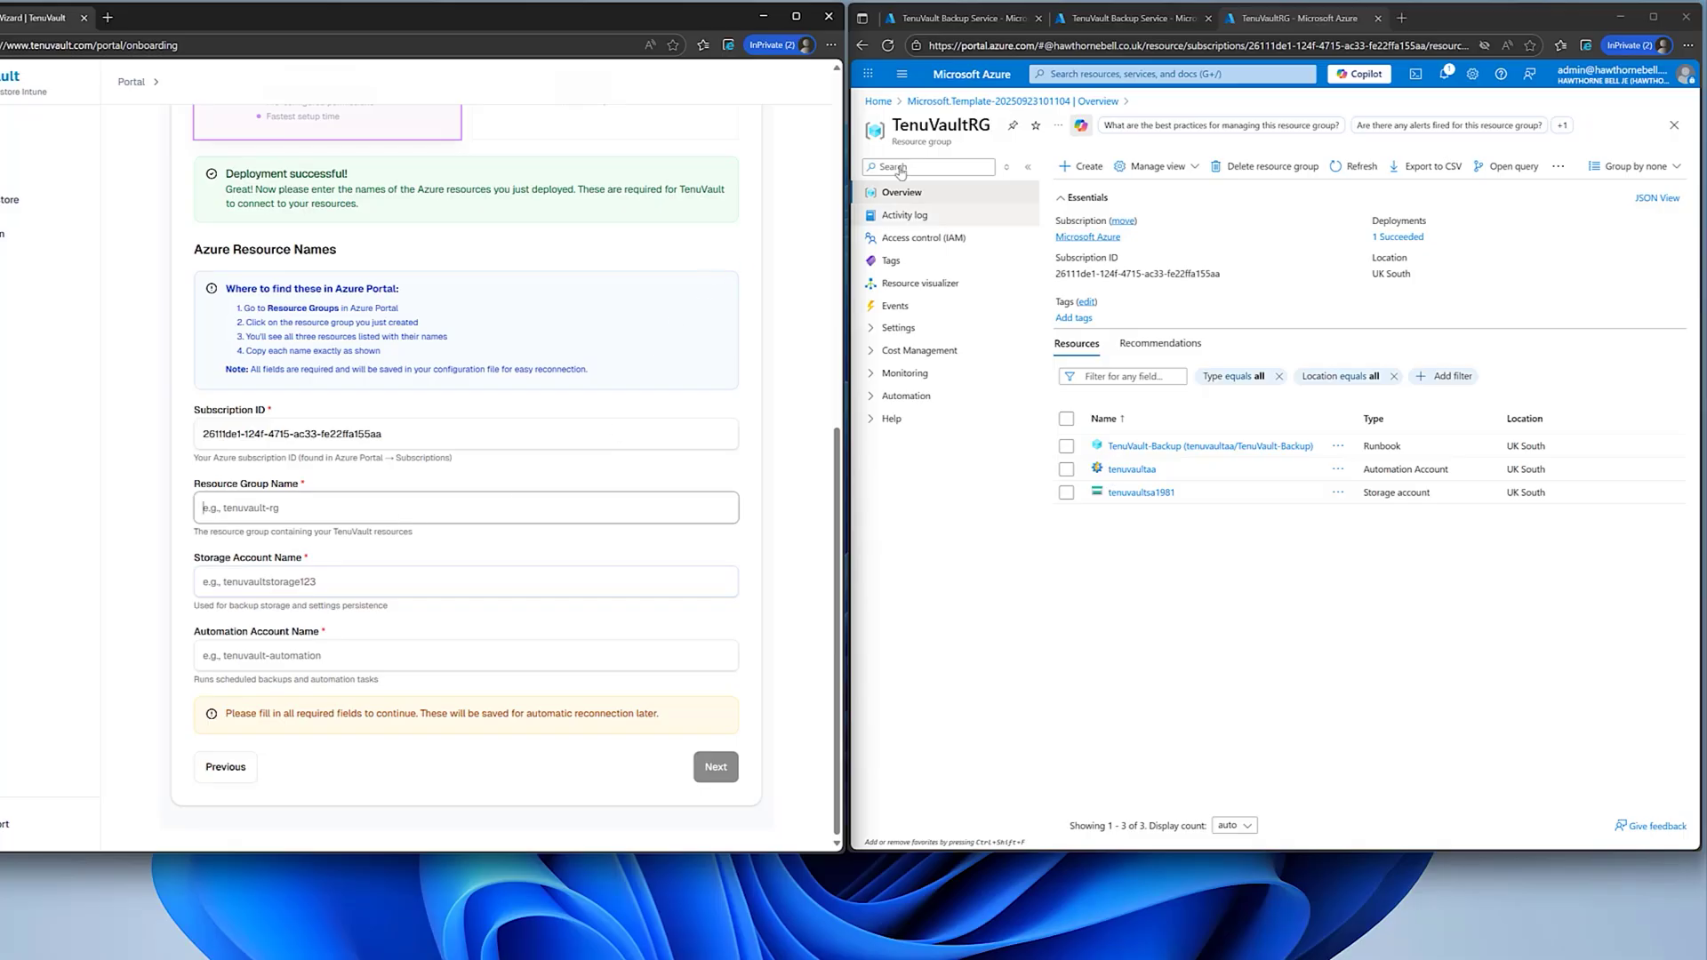
pyautogui.hotkey('ctrl', 'v')
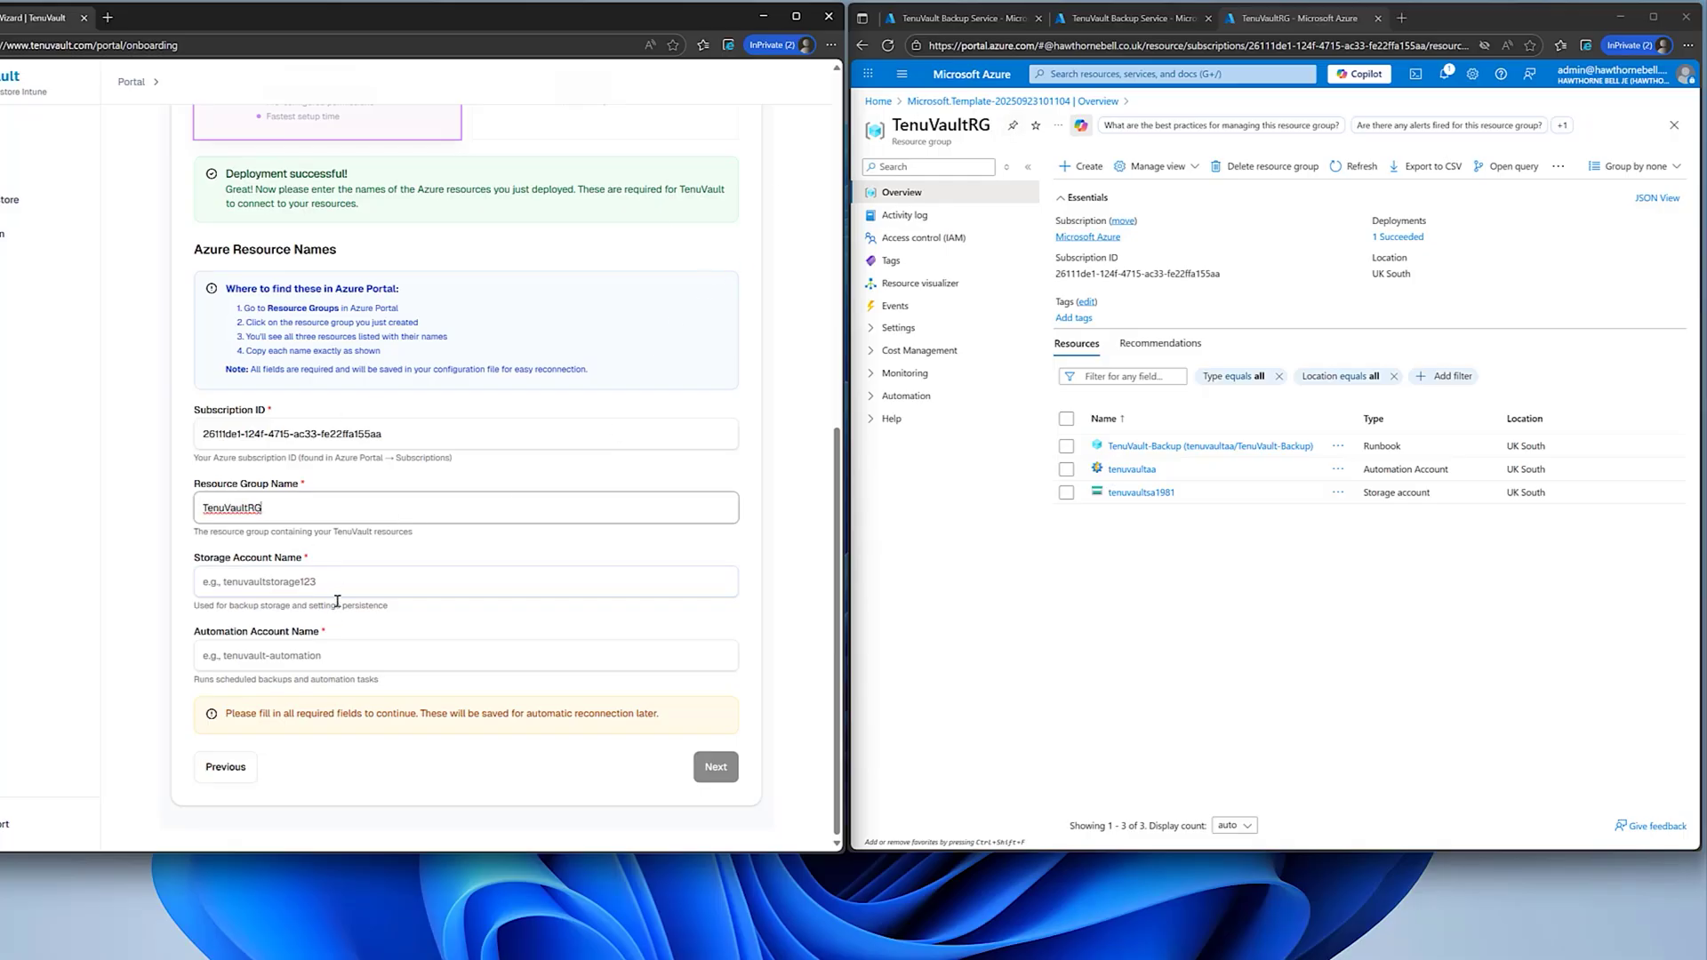
pyautogui.click(353, 580)
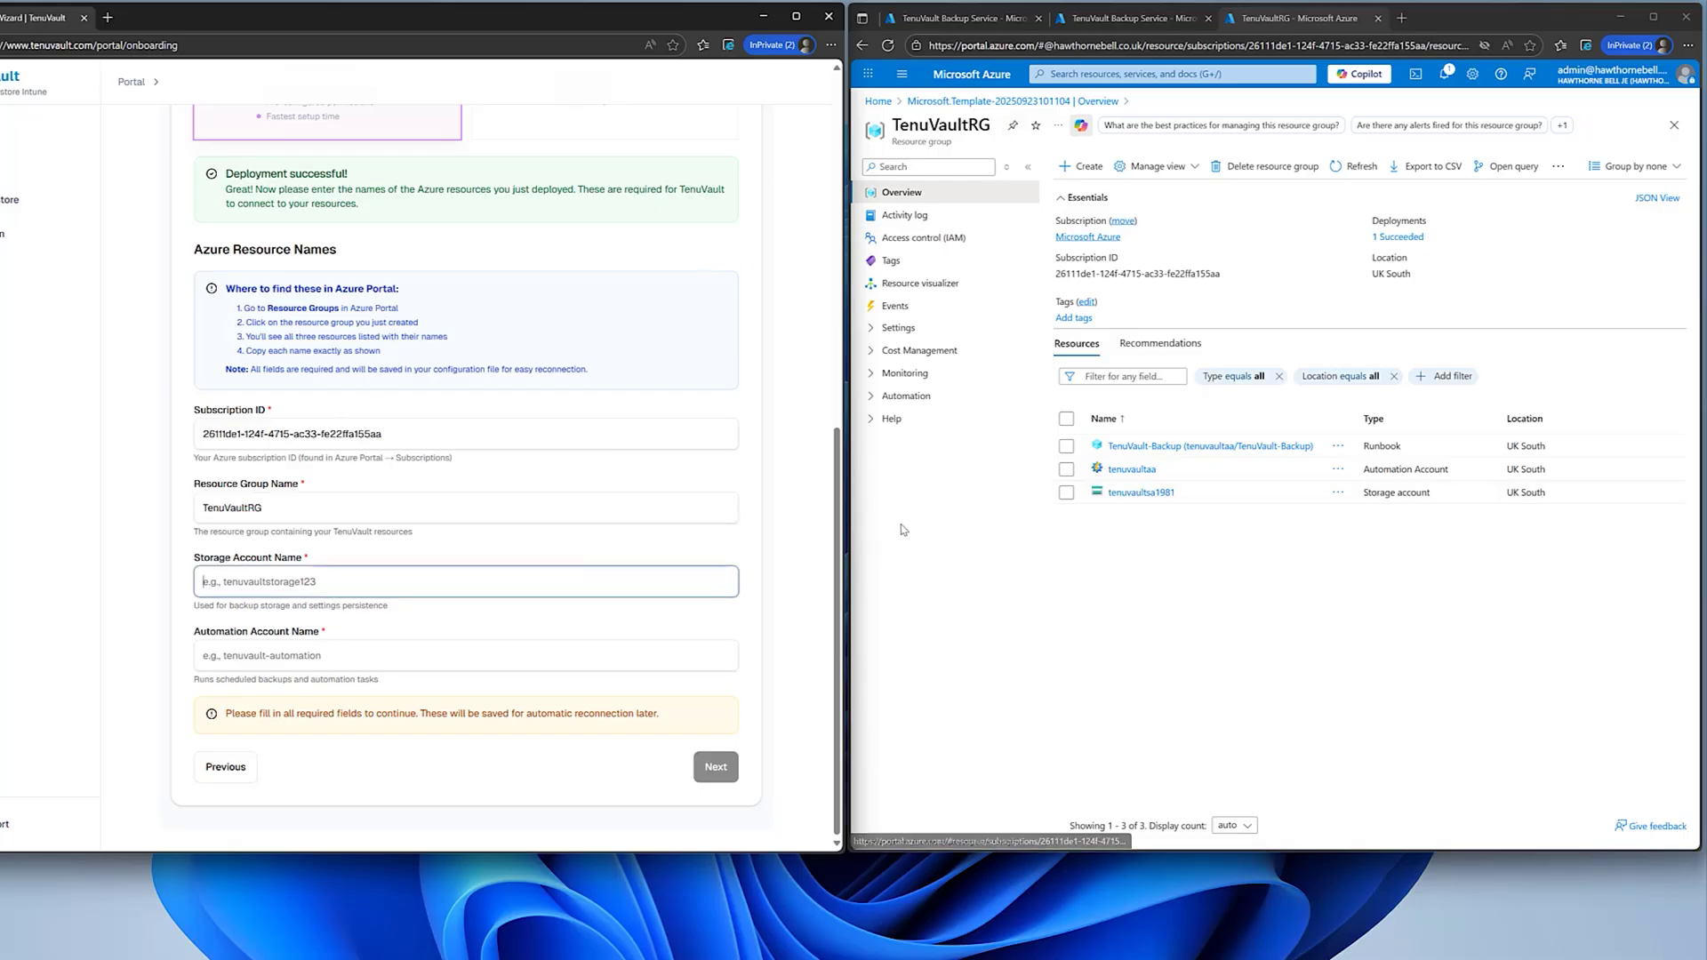
pyautogui.hotkey('ctrl', 'v')
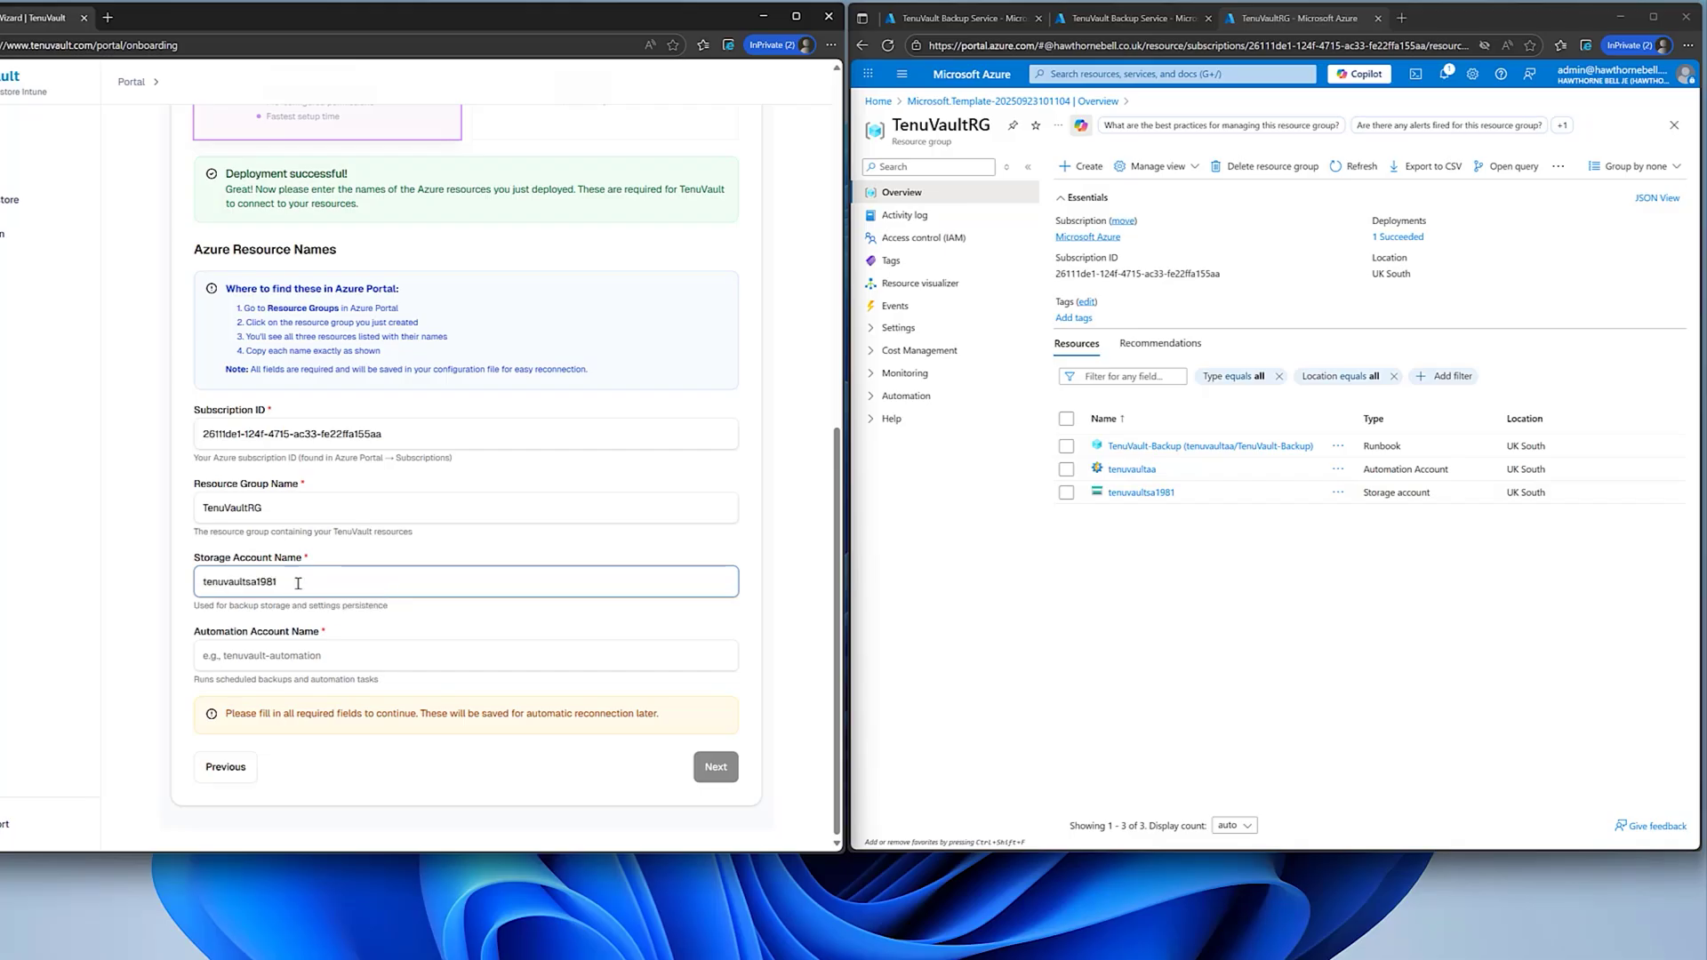
pyautogui.click(281, 651)
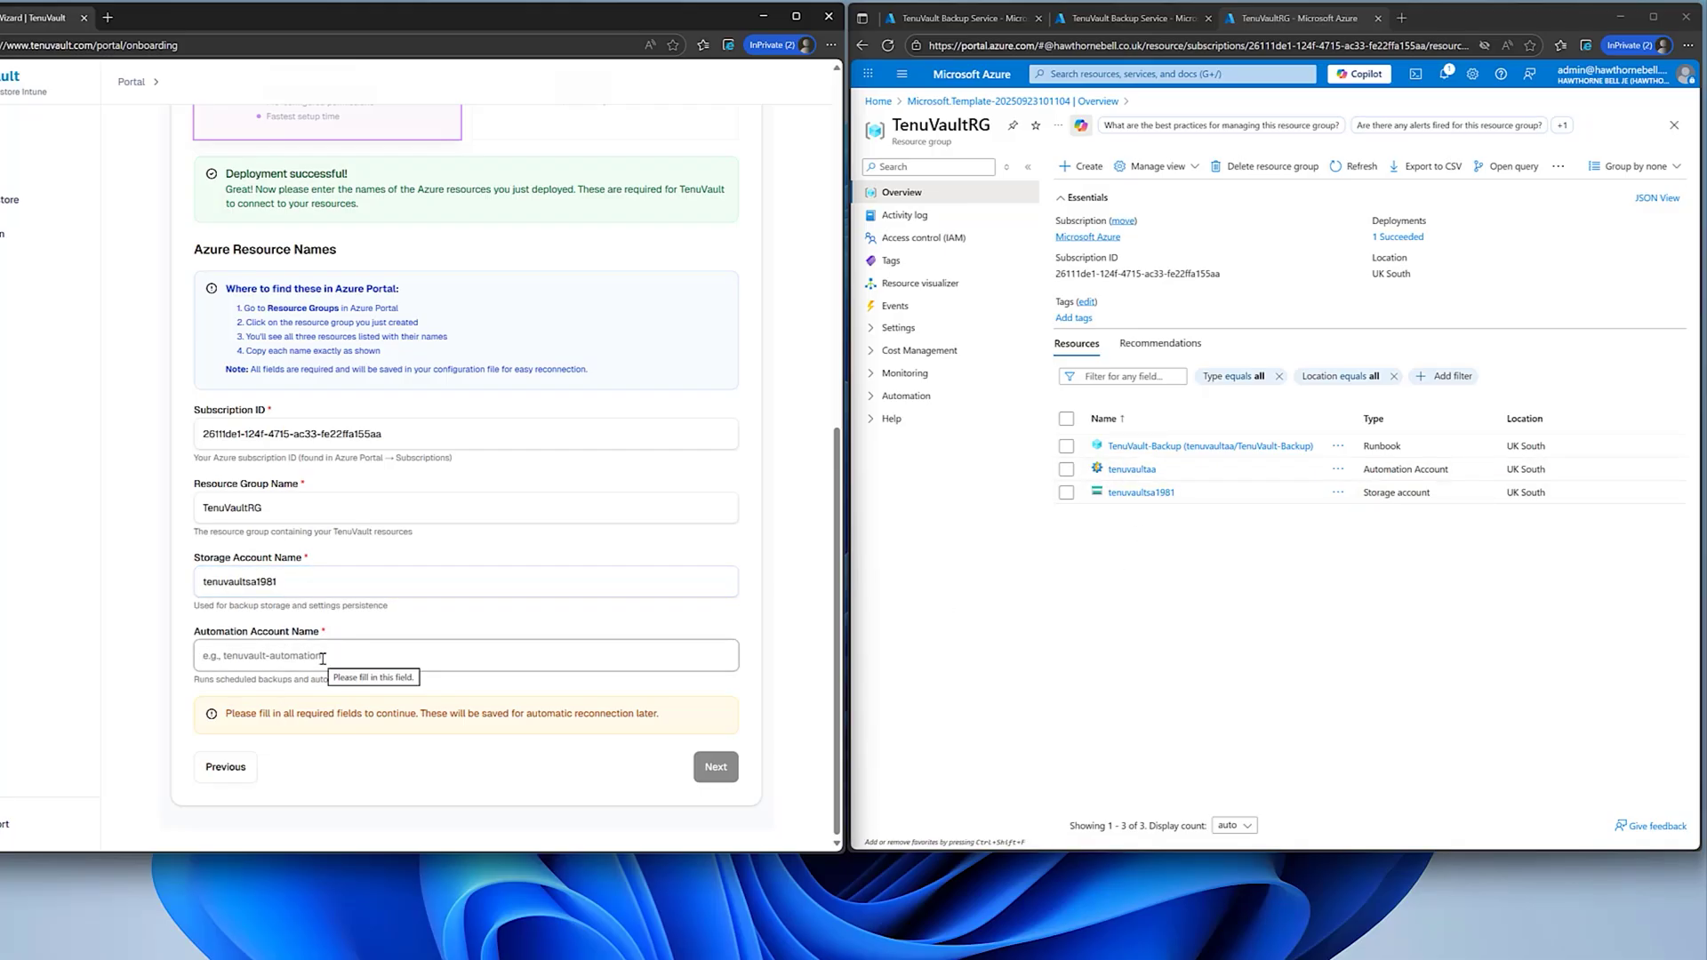
pyautogui.write('tenuvaultaa')
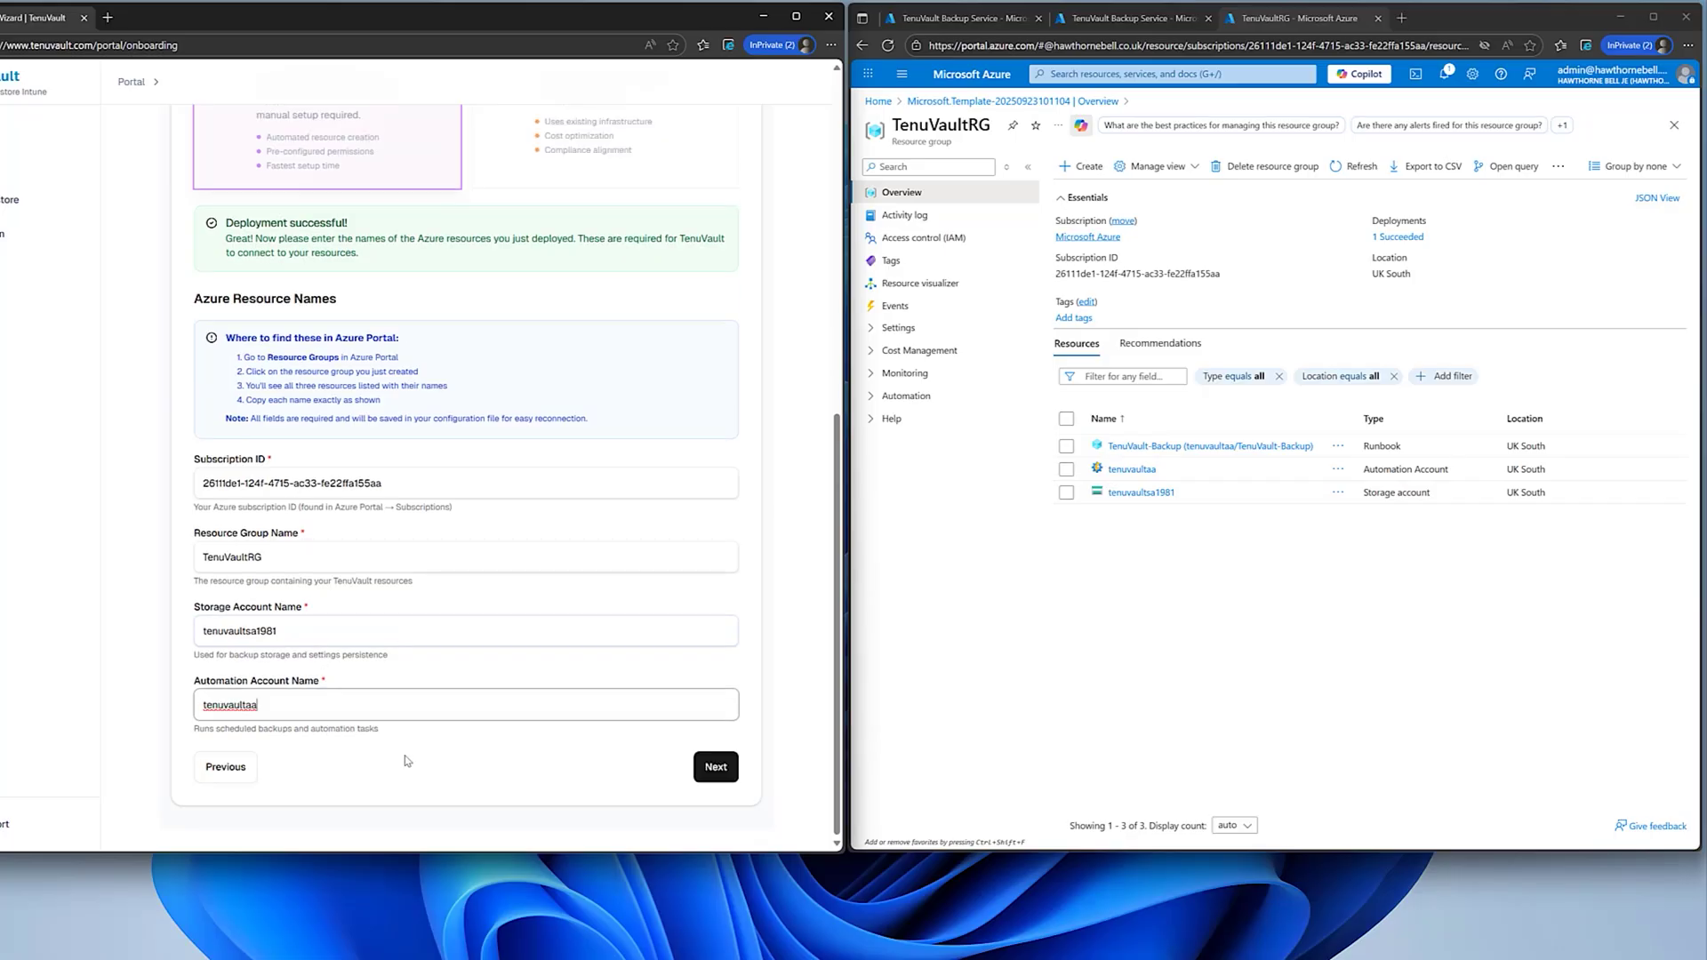
pyautogui.click(714, 767)
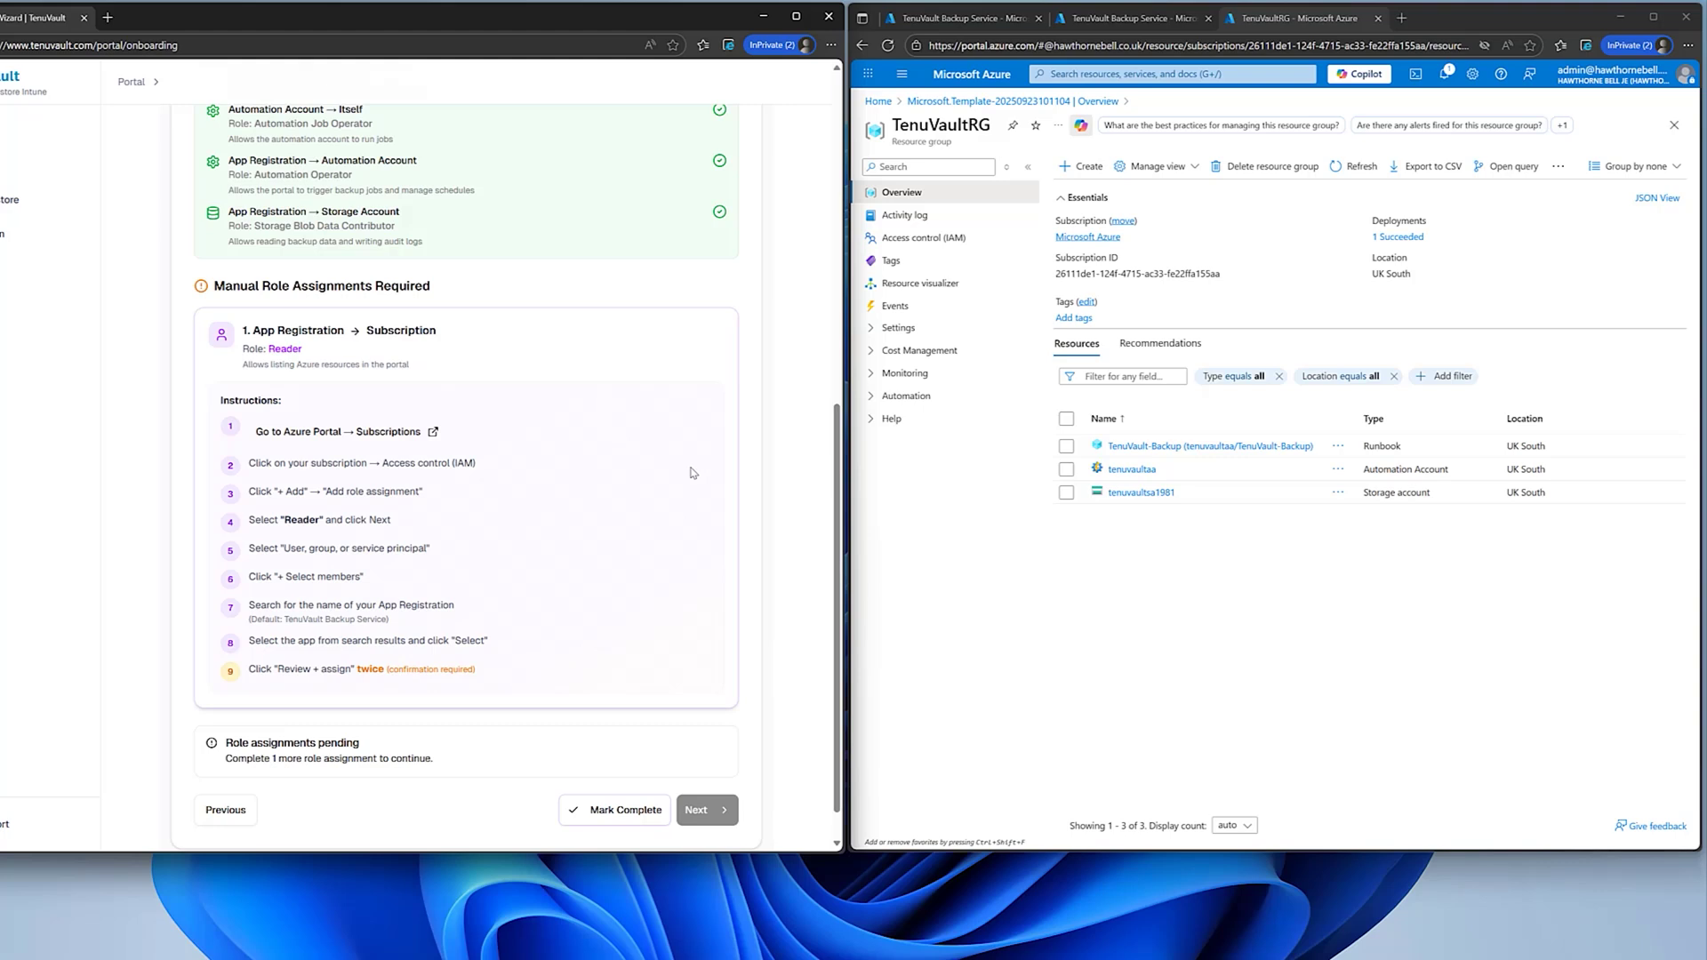
# - Start a new role assignment under the Microsoft Azure subscription's Access control (IAM)
pyautogui.click(354, 433)
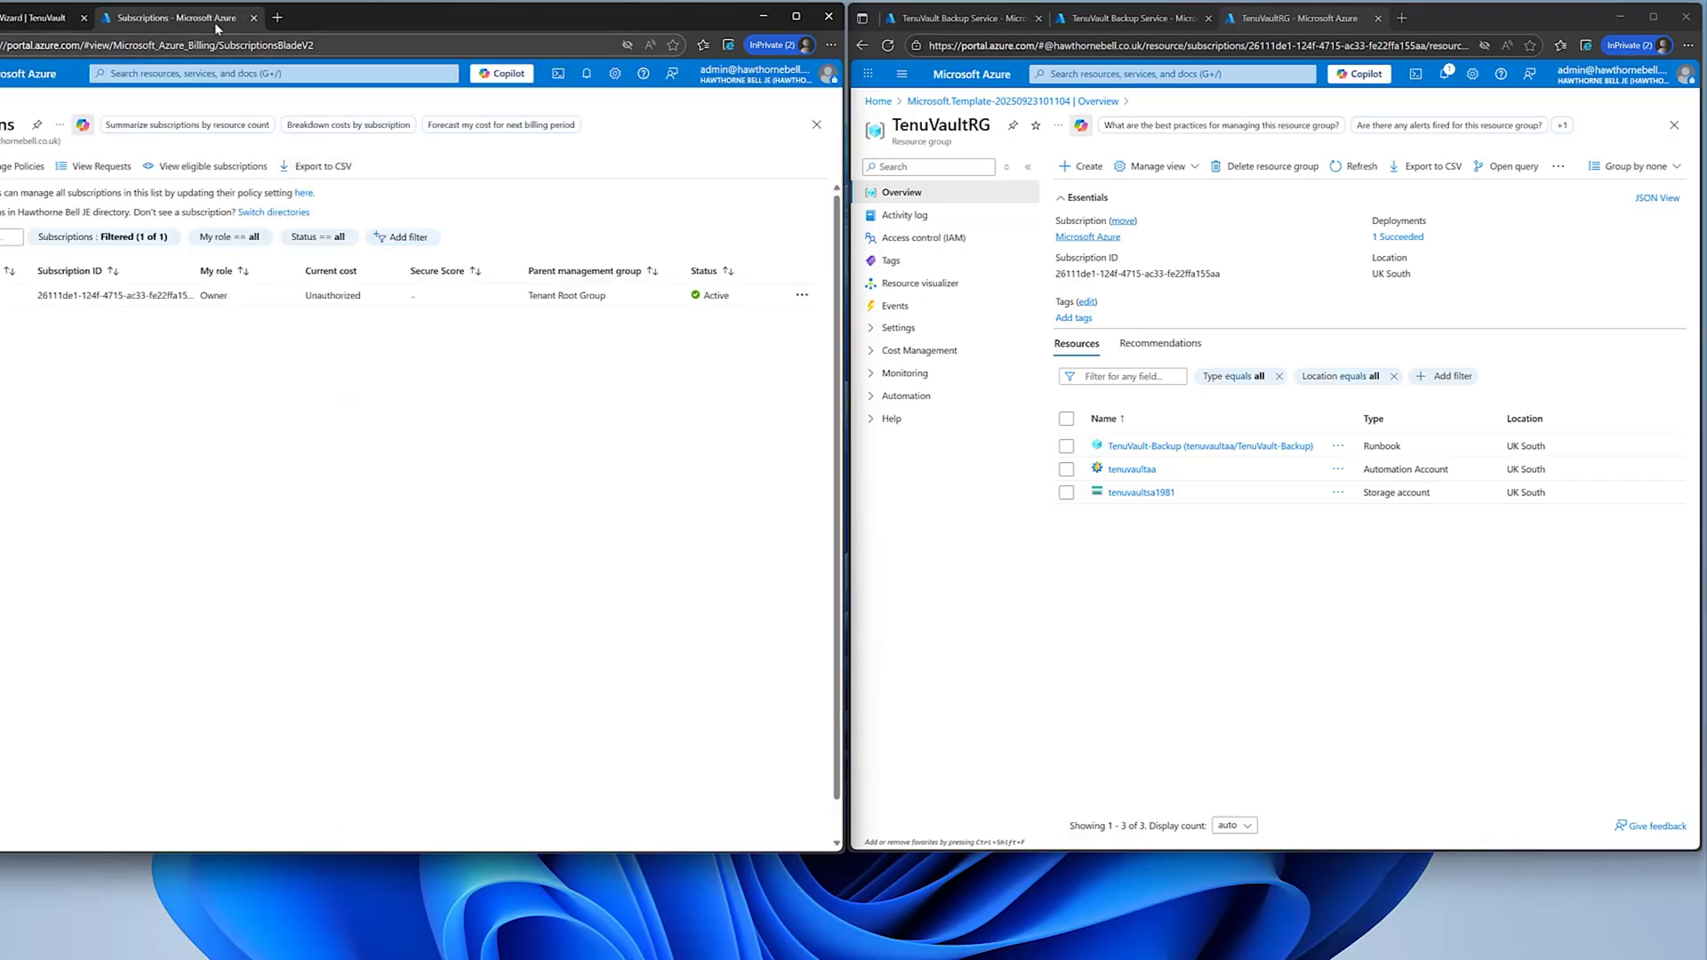
pyautogui.moveTo(237, 22); pyautogui.dragTo(1319, 26)
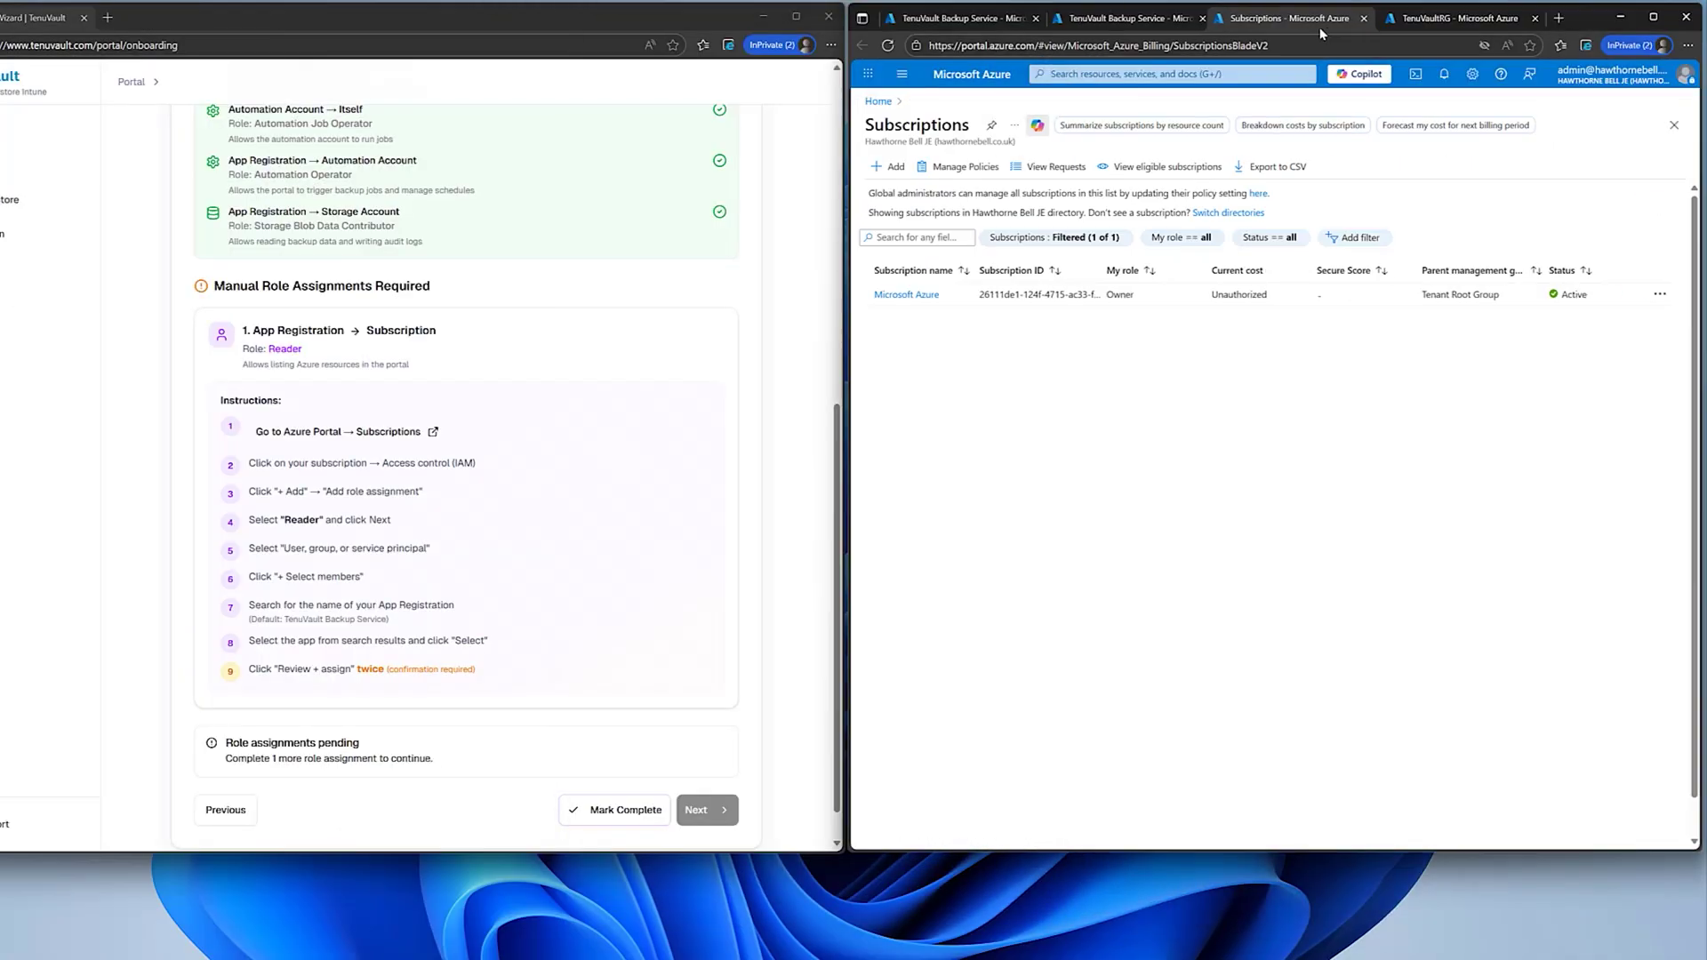
pyautogui.click(915, 294)
pyautogui.click(958, 239)
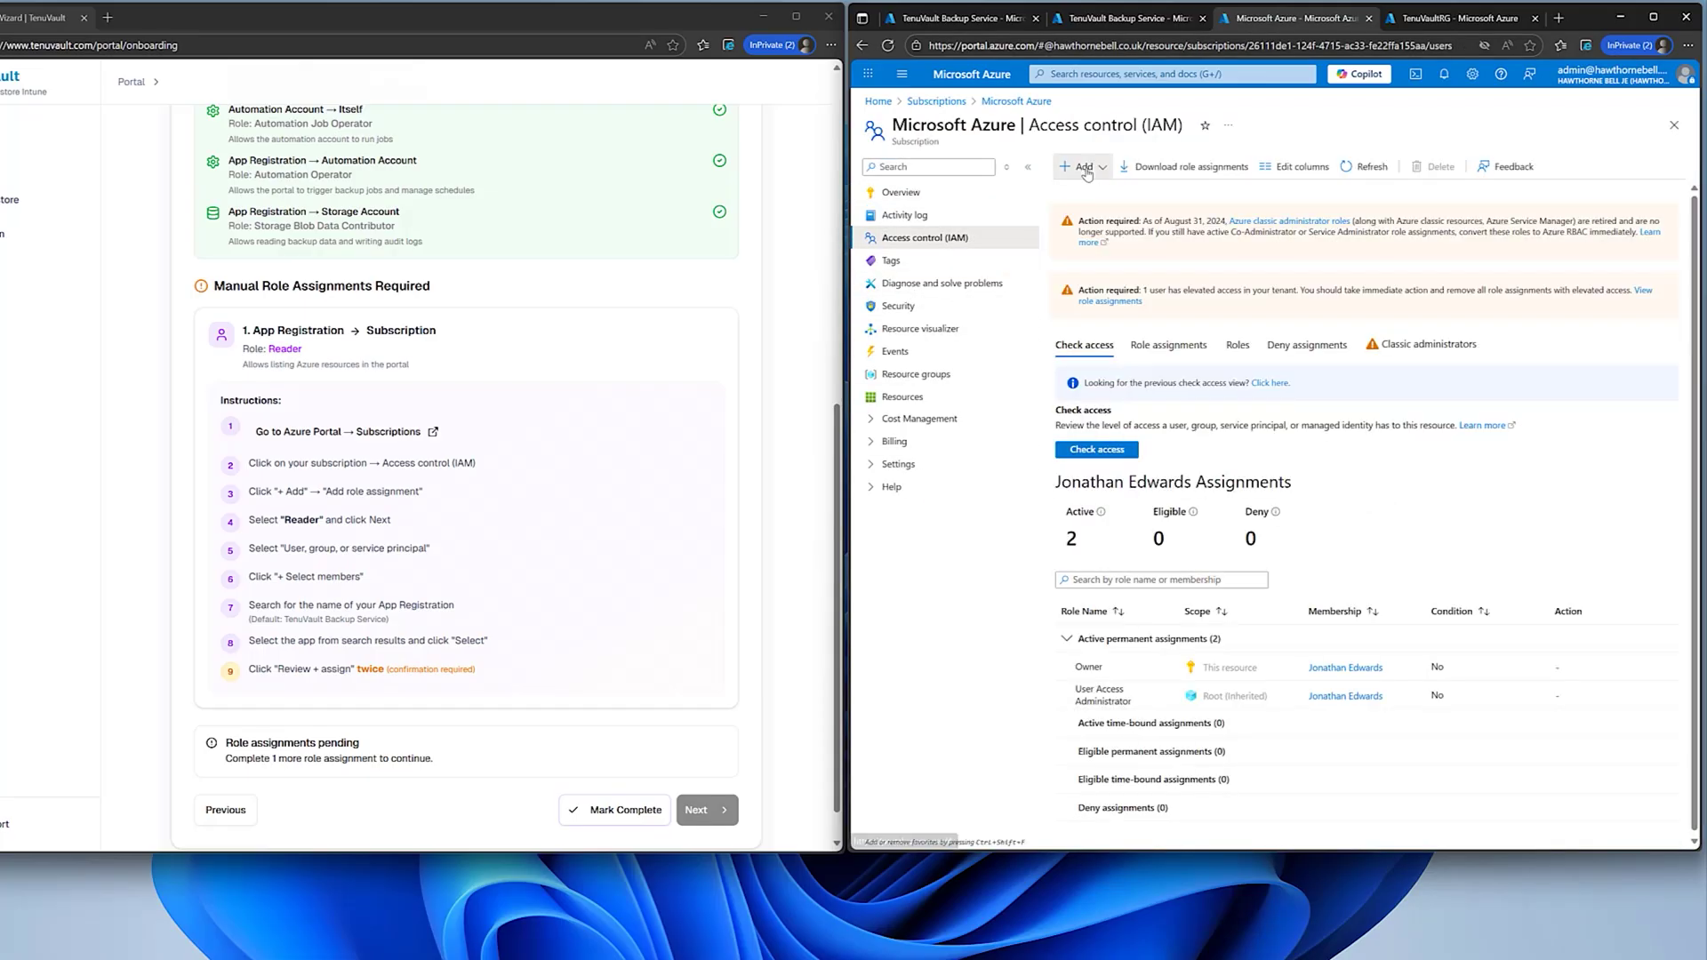
pyautogui.click(1085, 173)
pyautogui.click(1105, 198)
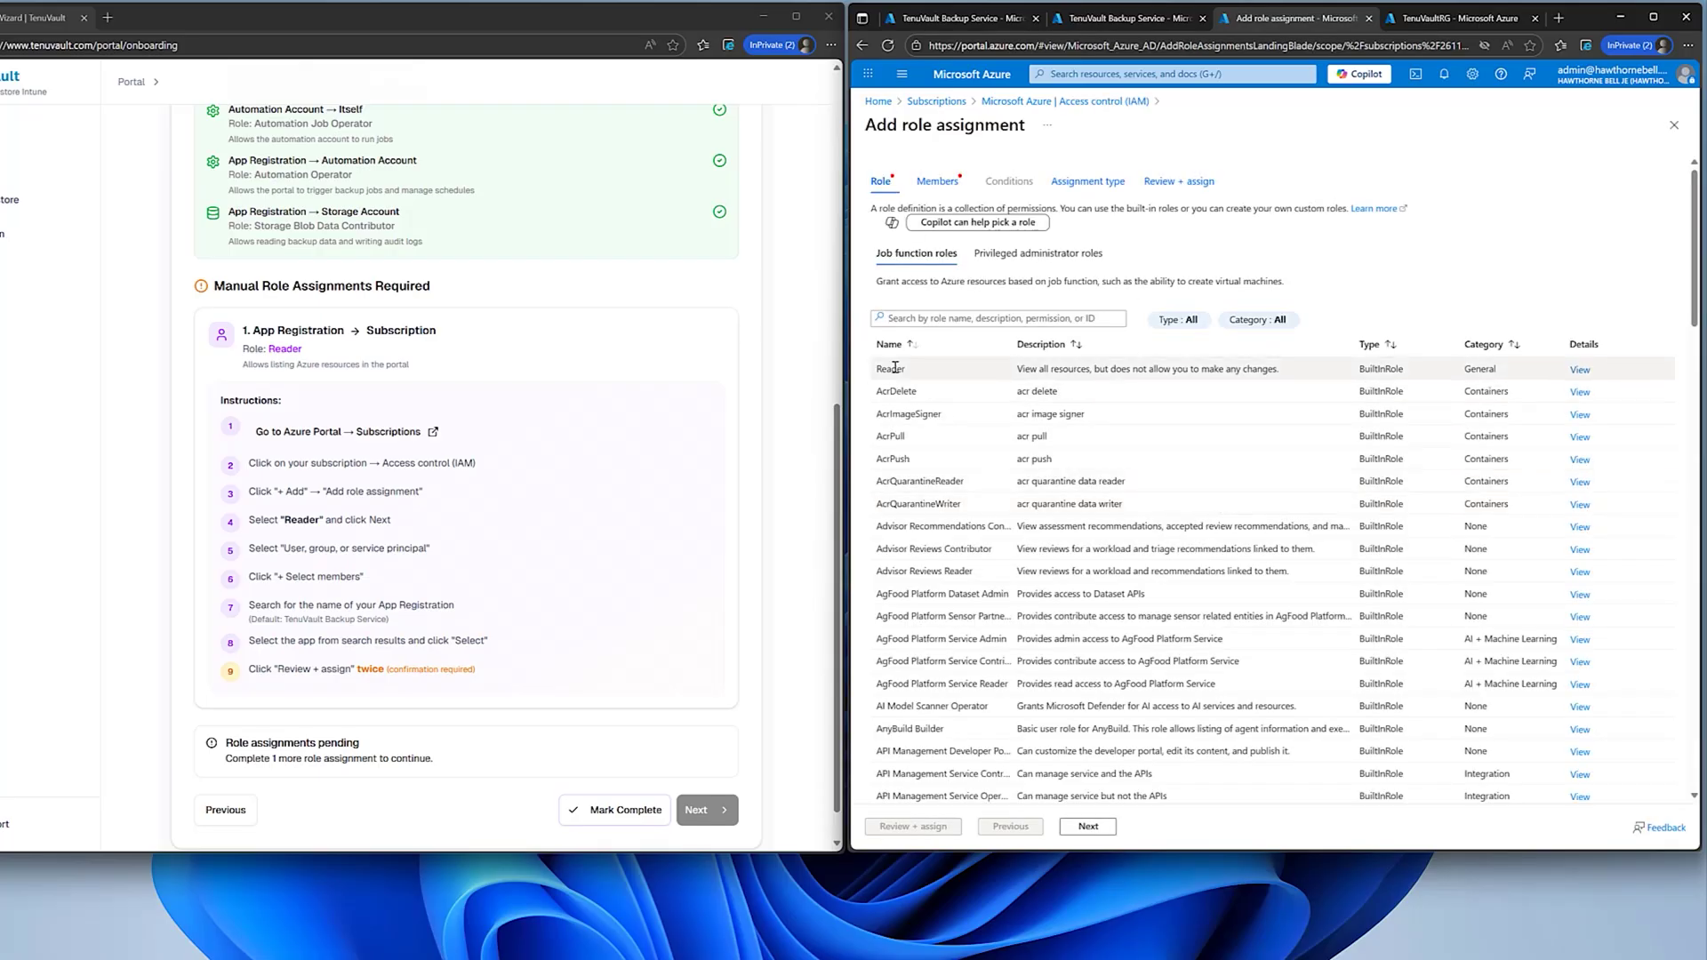
# - Assign the Reader role to TenuVault Backup Service and submit the assignment
pyautogui.click(895, 366)
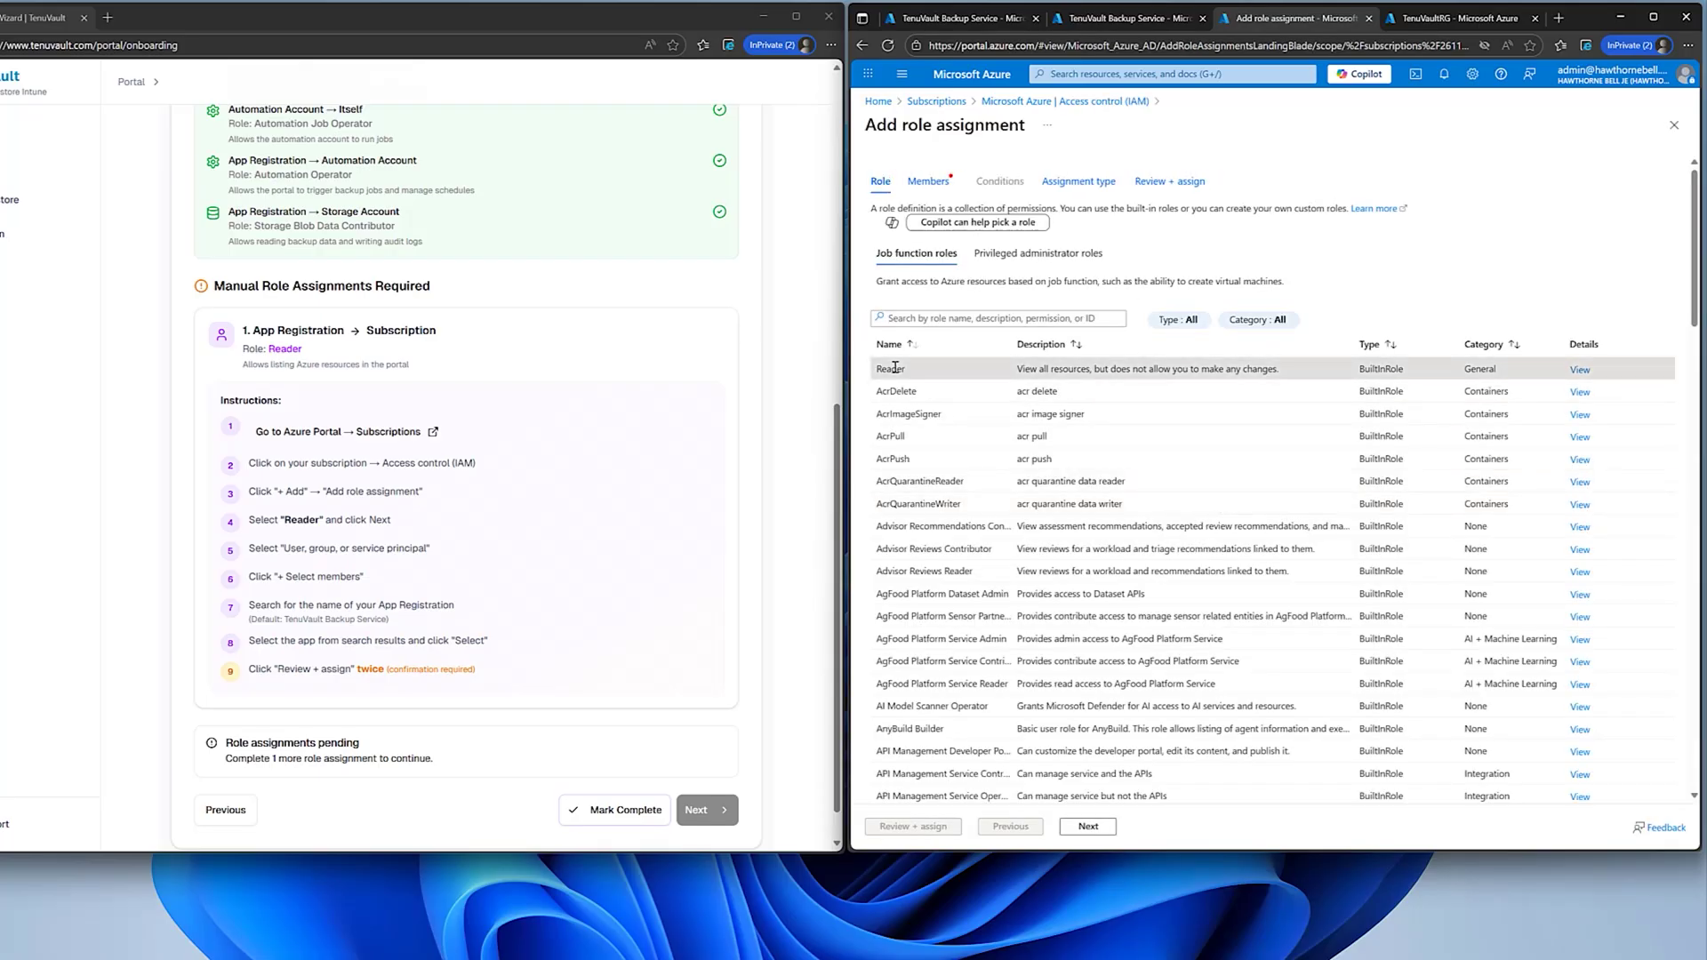
pyautogui.click(1067, 828)
pyautogui.click(1032, 299)
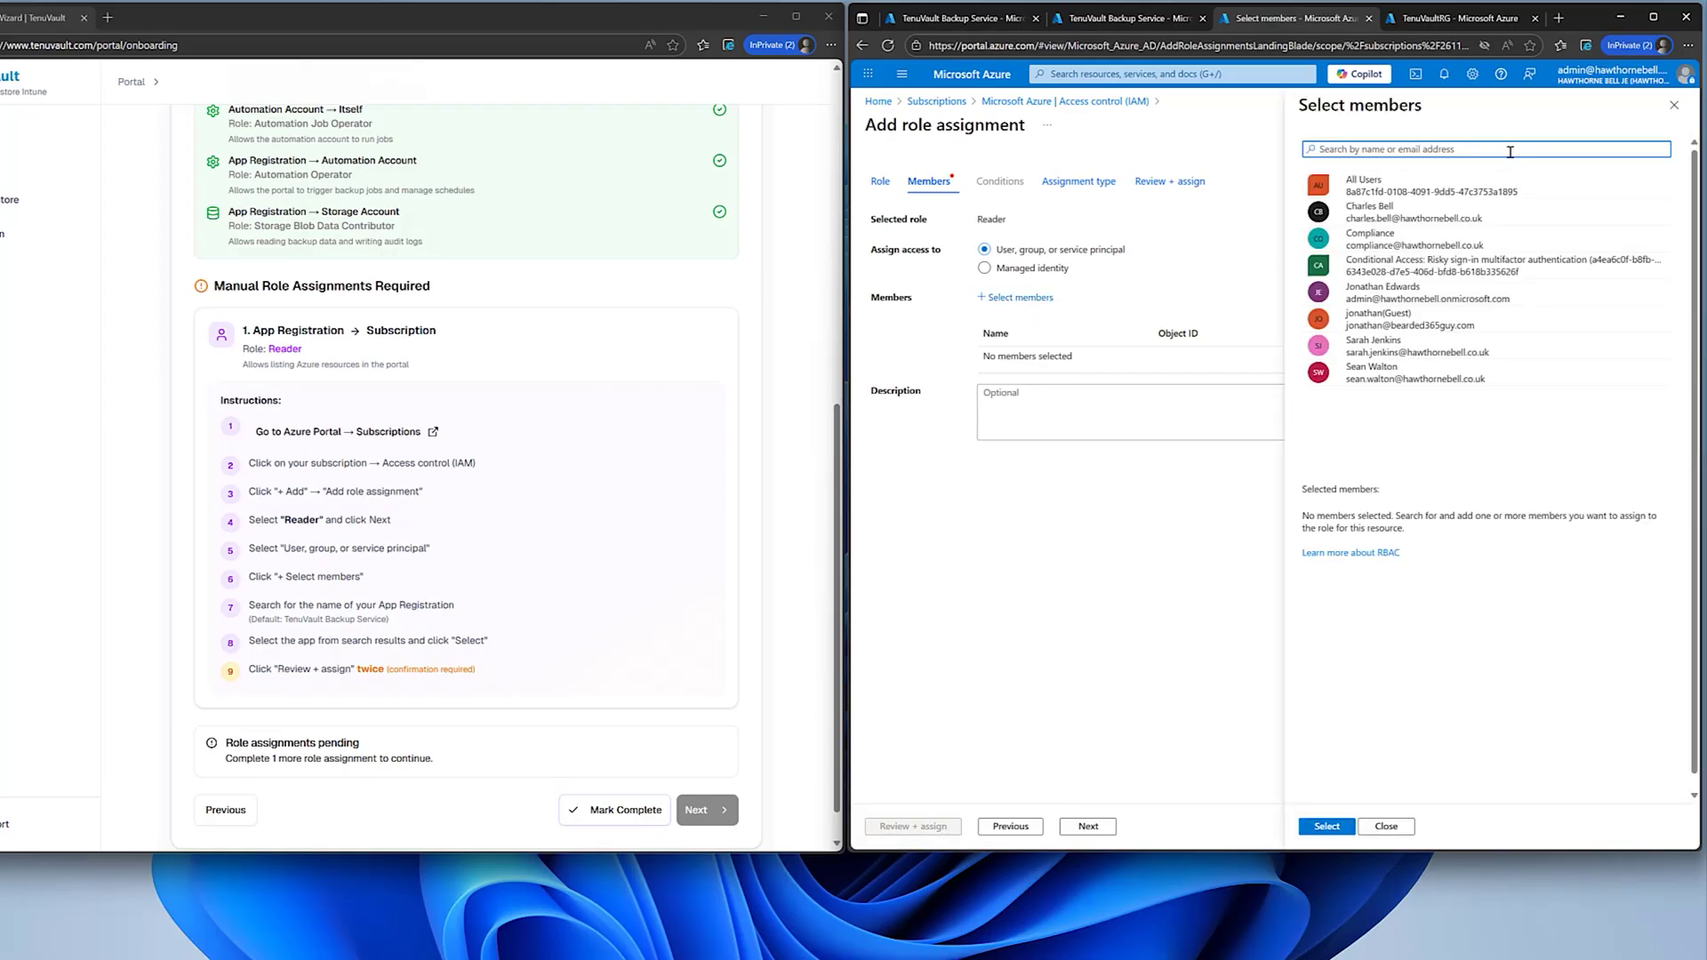
pyautogui.write('tenu')
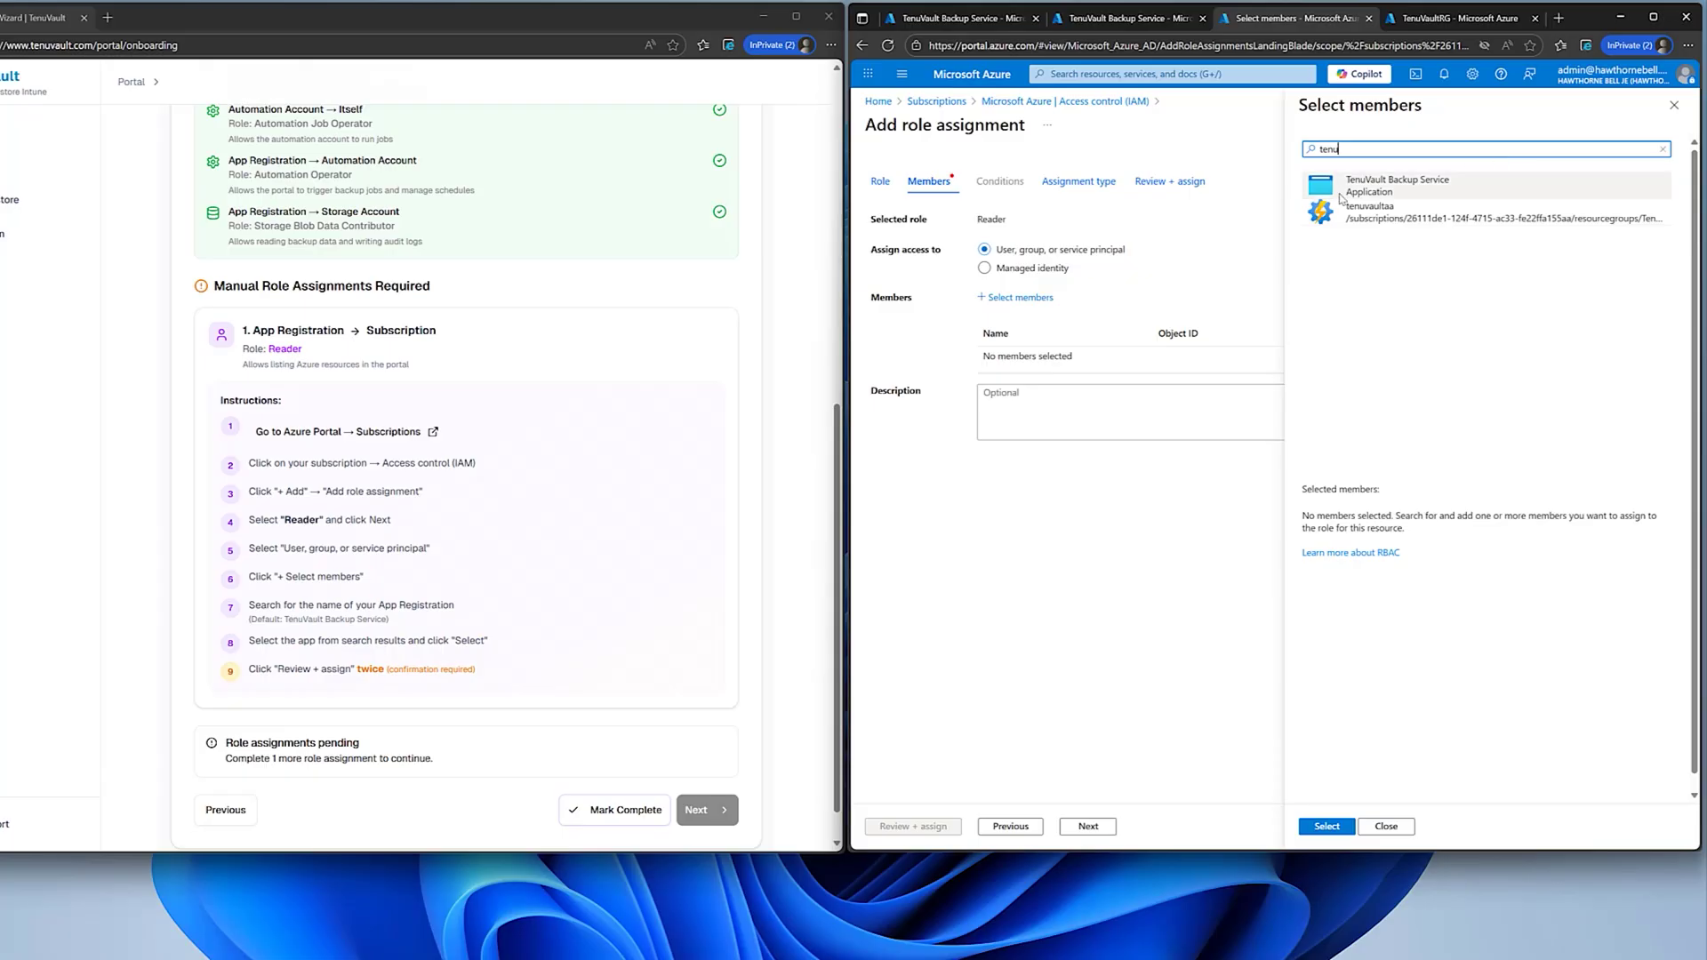
pyautogui.click(1396, 185)
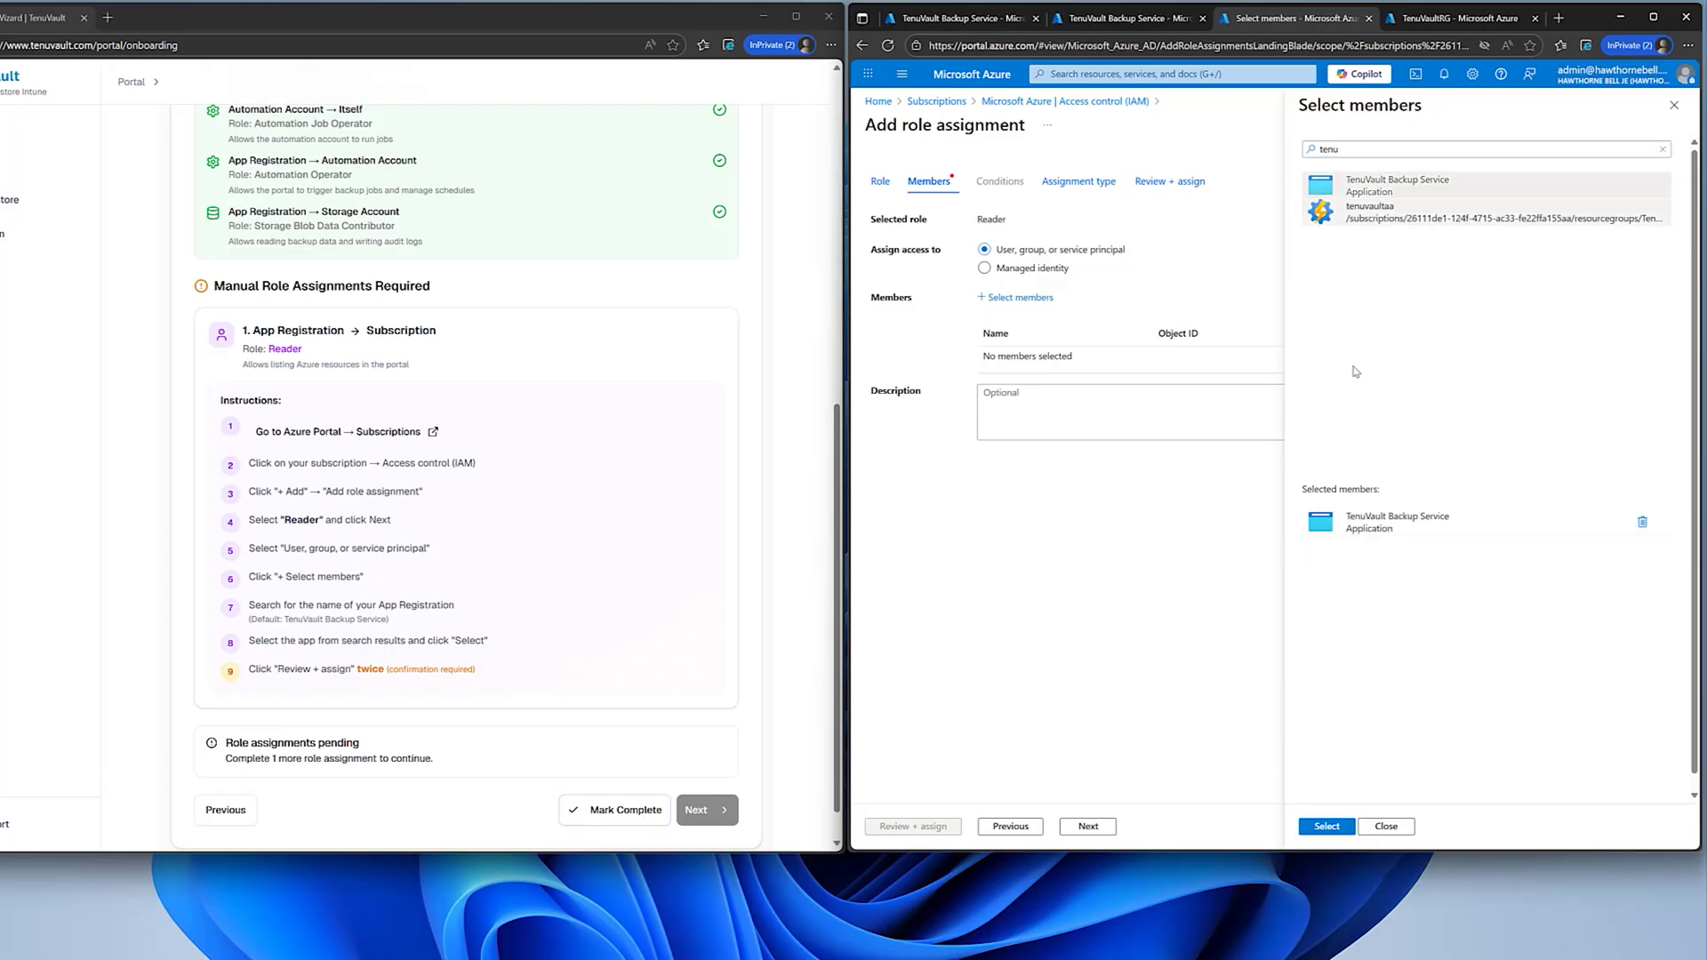
pyautogui.click(1327, 826)
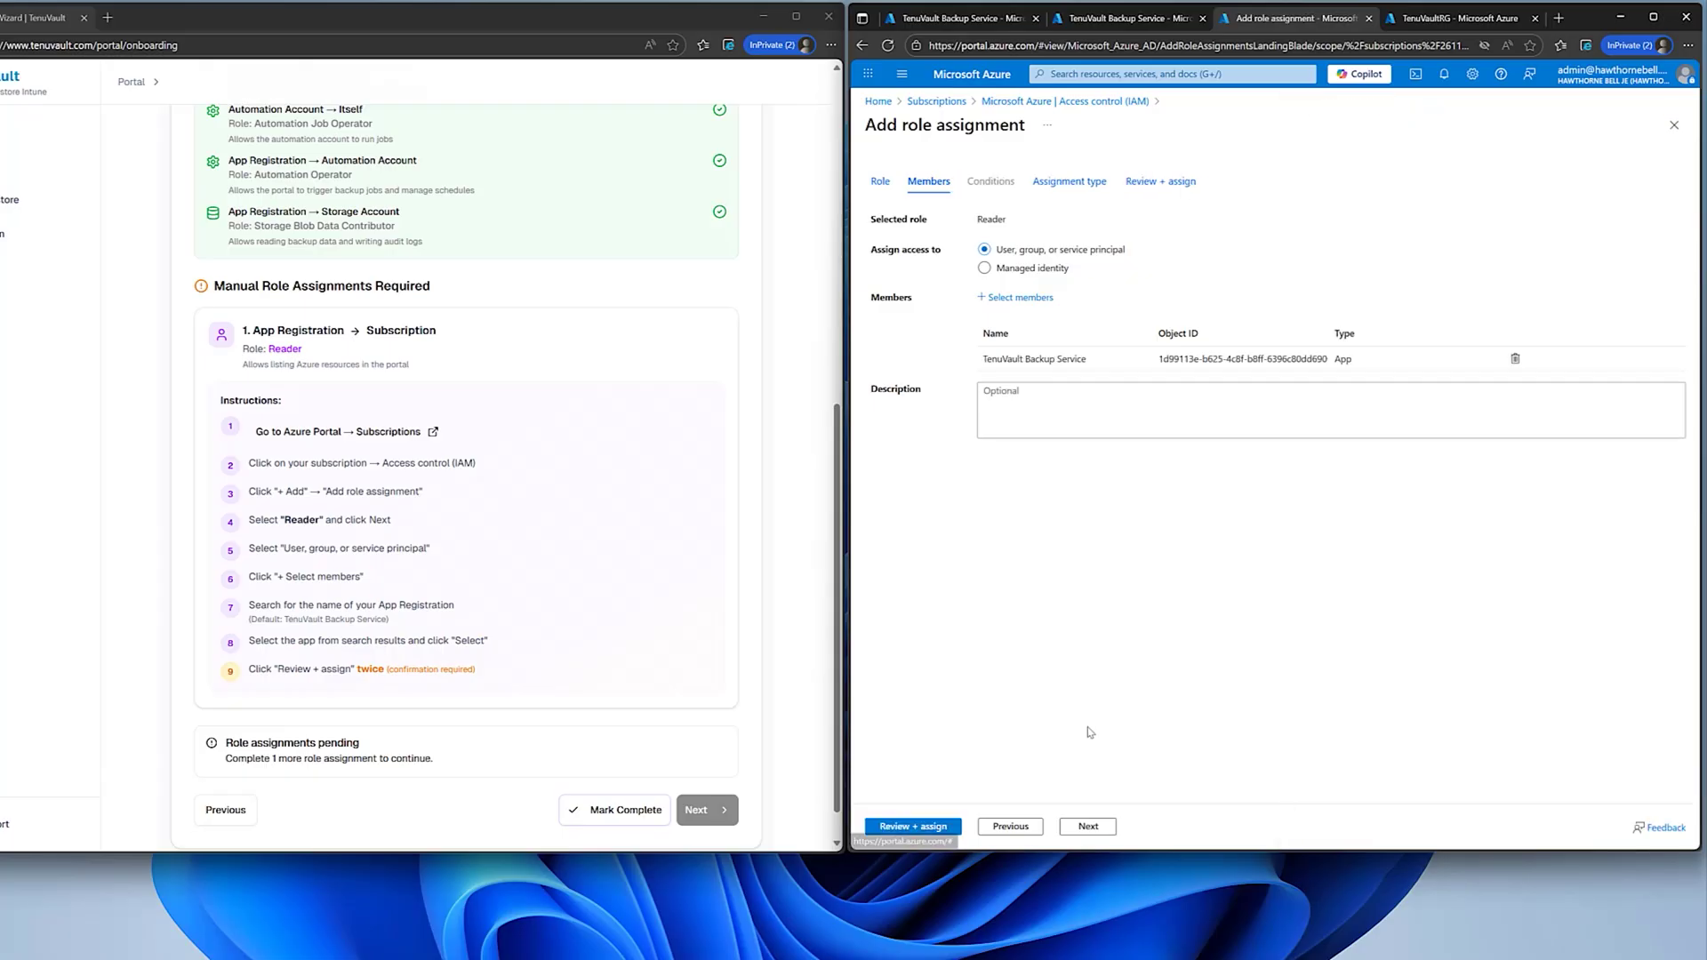
pyautogui.click(932, 825)
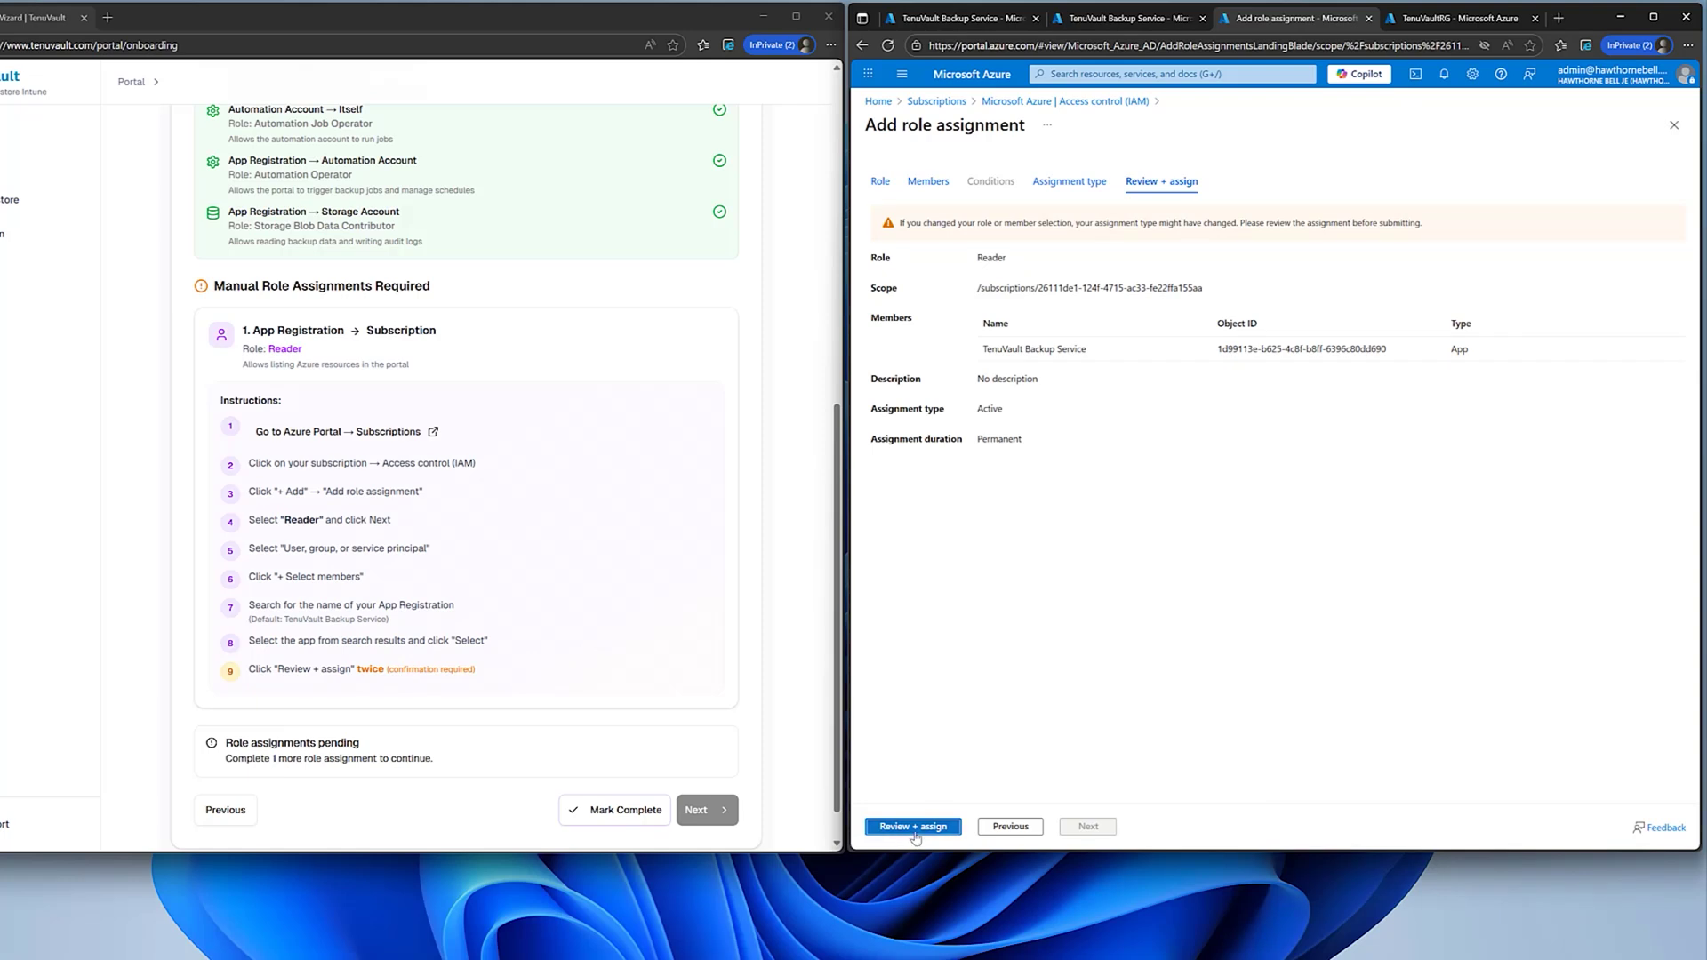
pyautogui.click(907, 830)
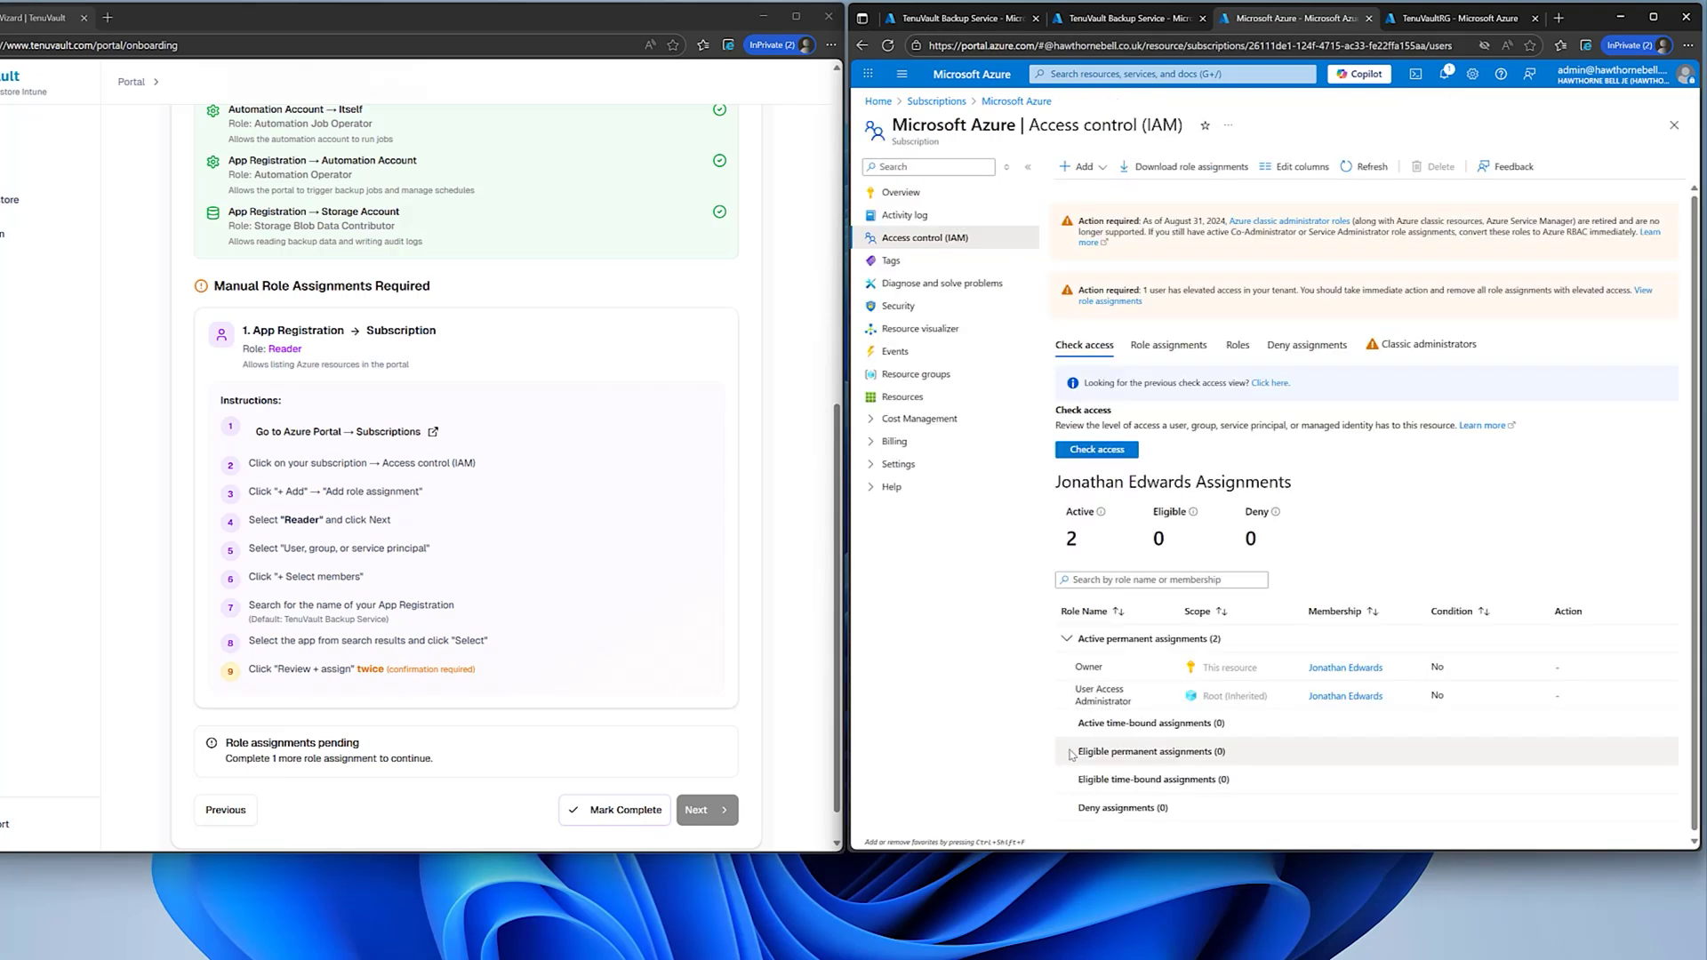
# - Mark the role assignment done, finish setup and download tenuvault-config-2025-09-23.json
pyautogui.click(614, 811)
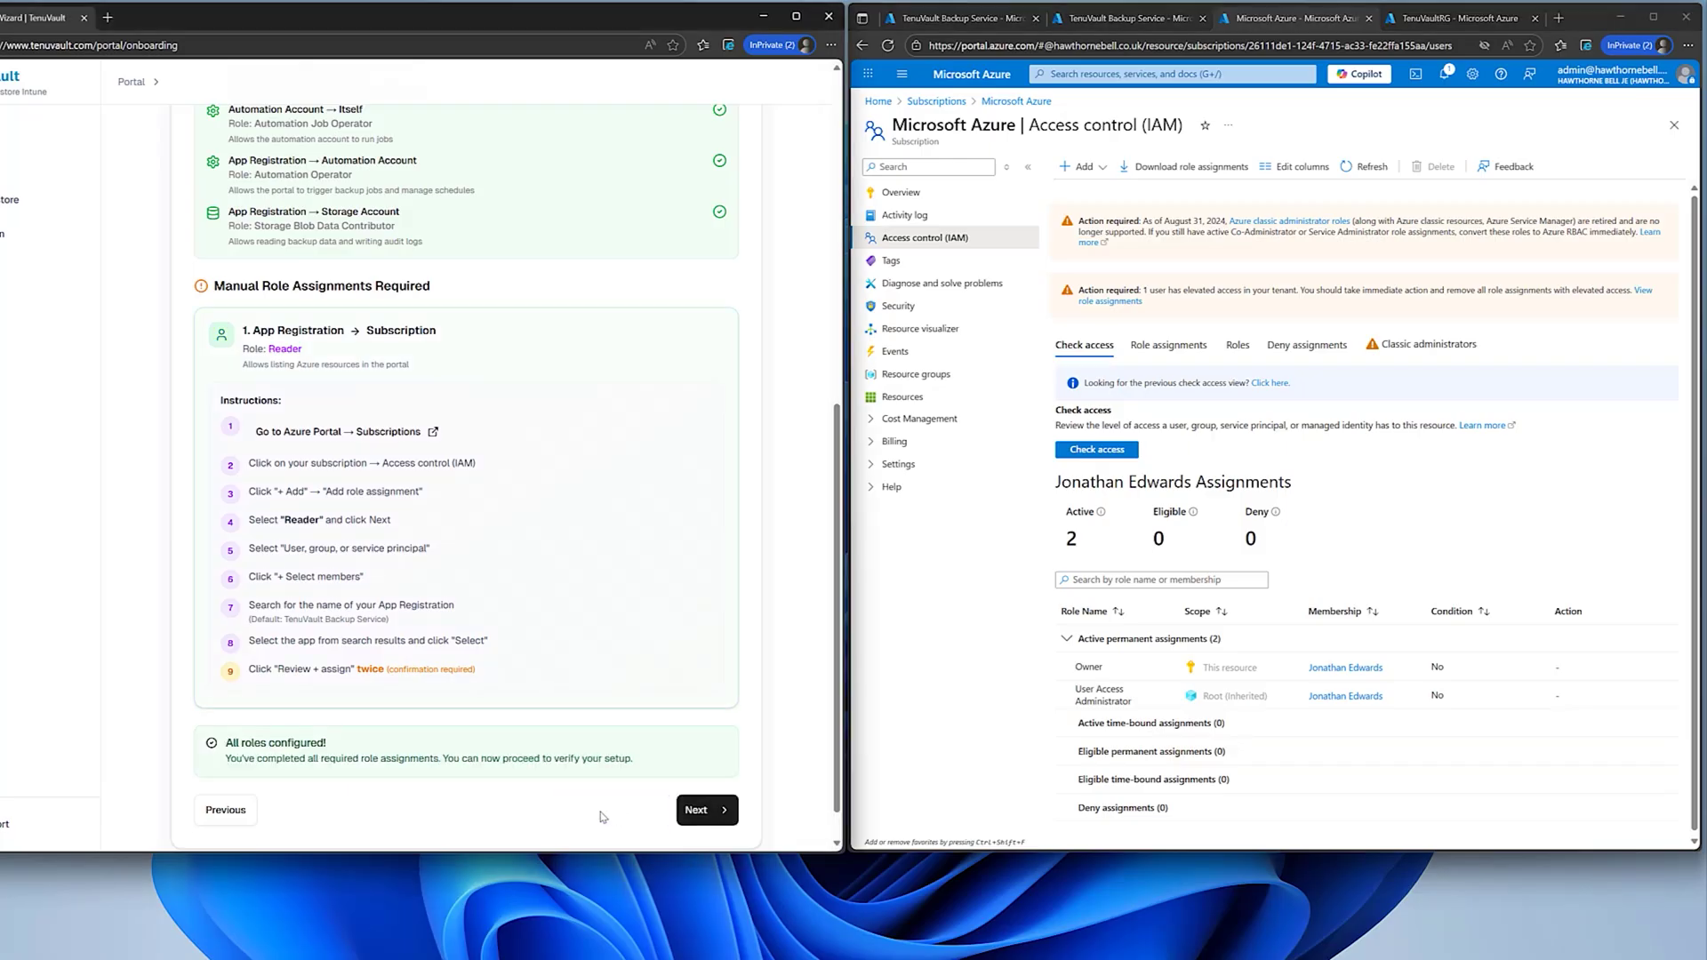
pyautogui.click(698, 811)
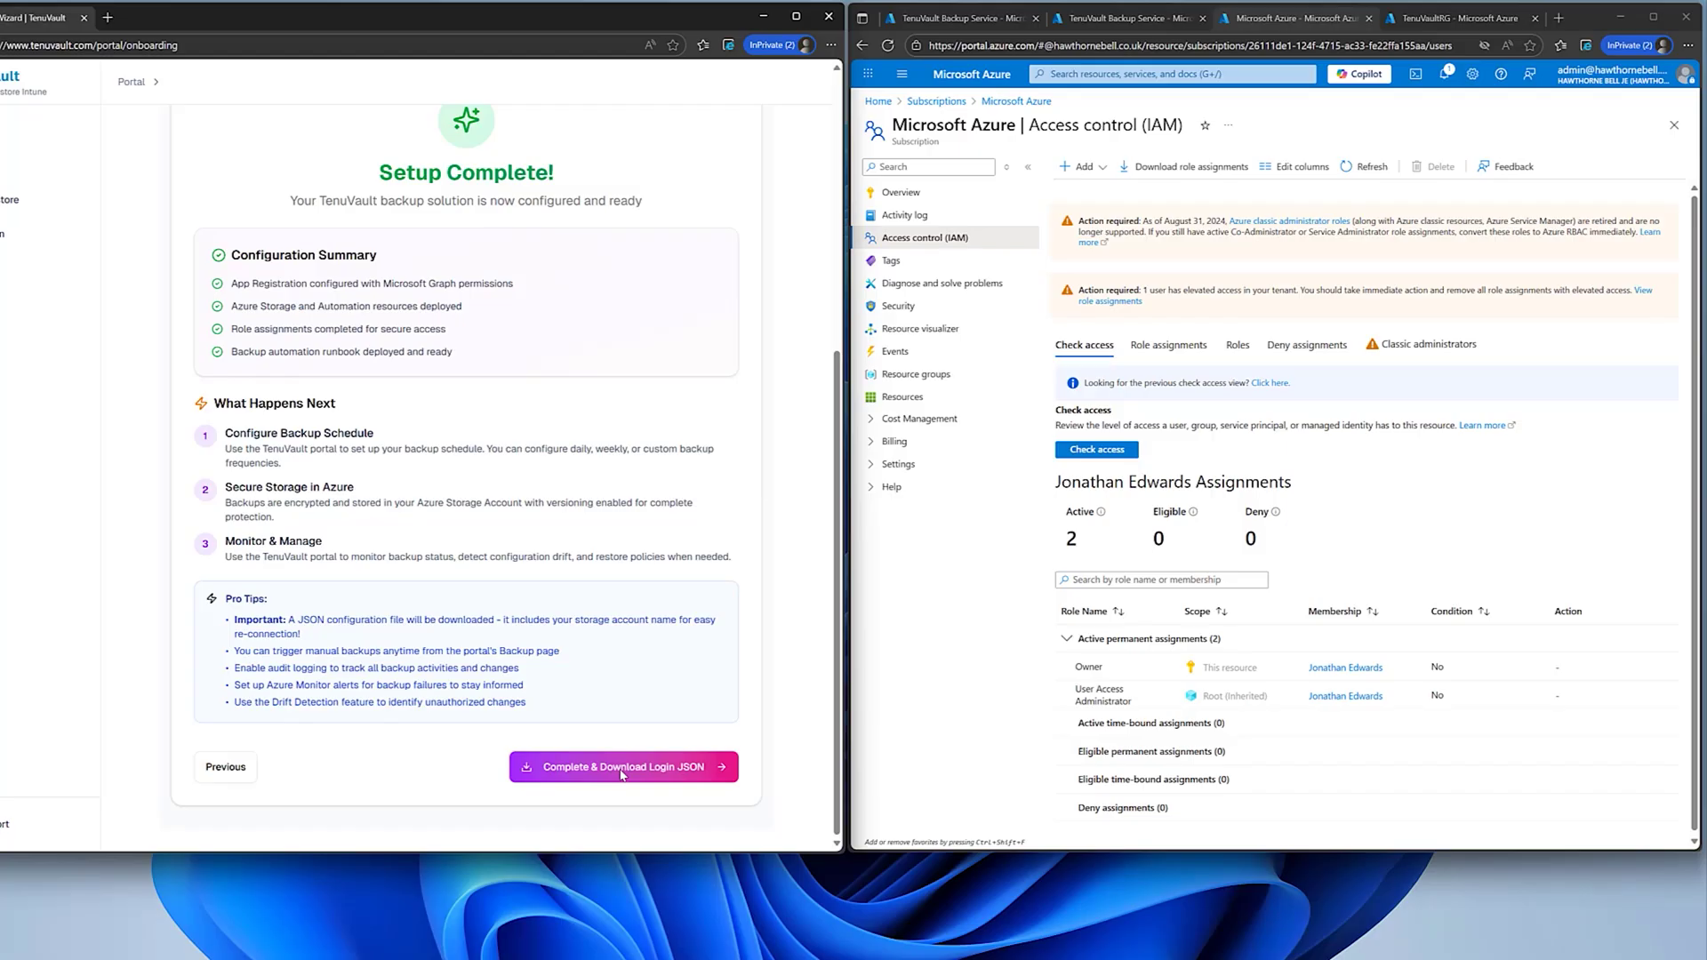
pyautogui.click(668, 765)
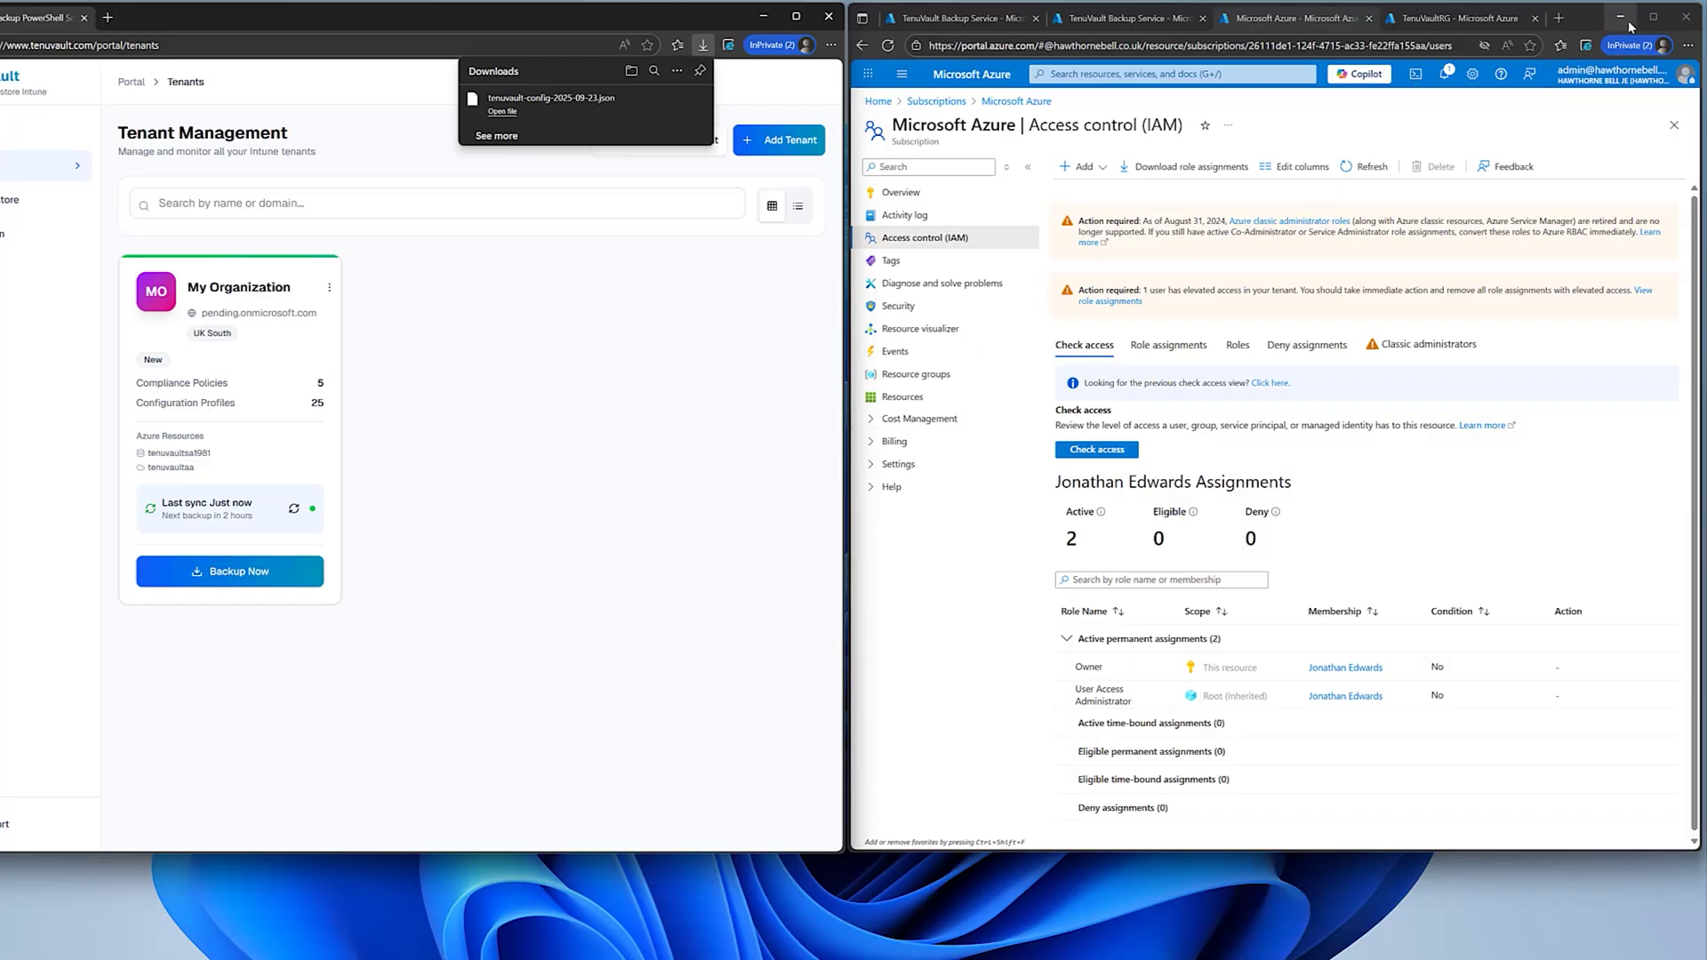
# - Delete the My Organization tenant and reconnect it by importing the JSON credentials file
pyautogui.moveTo(1592, 18); pyautogui.dragTo(1486, 24)
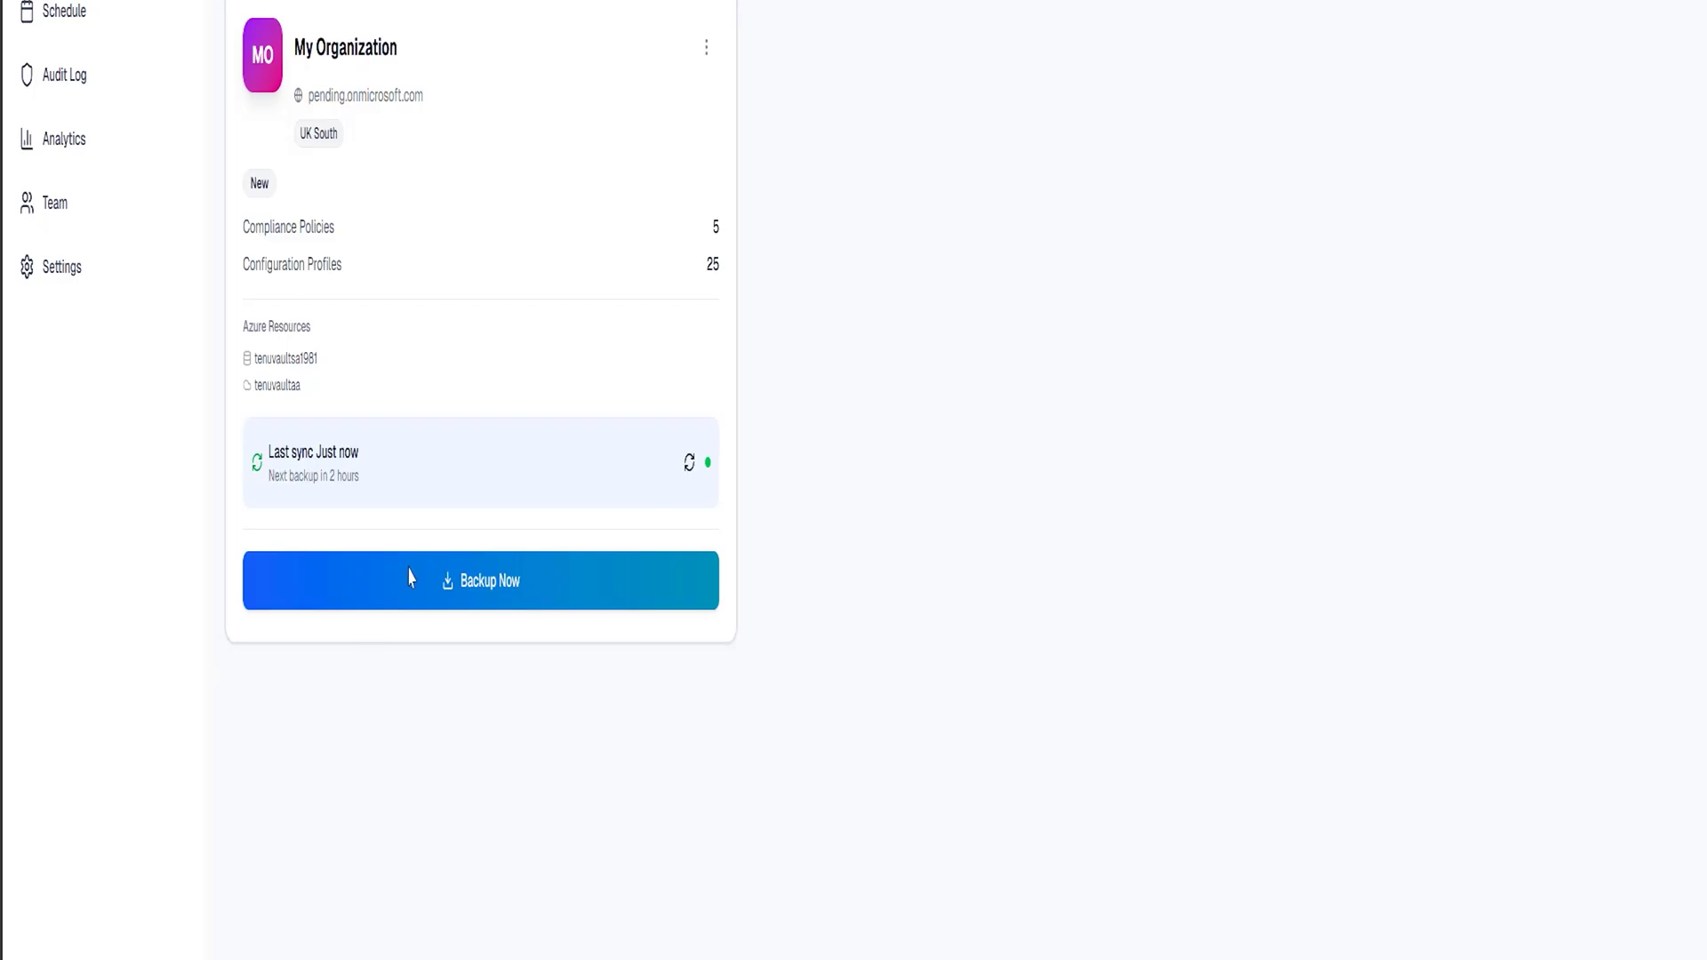
pyautogui.click(706, 51)
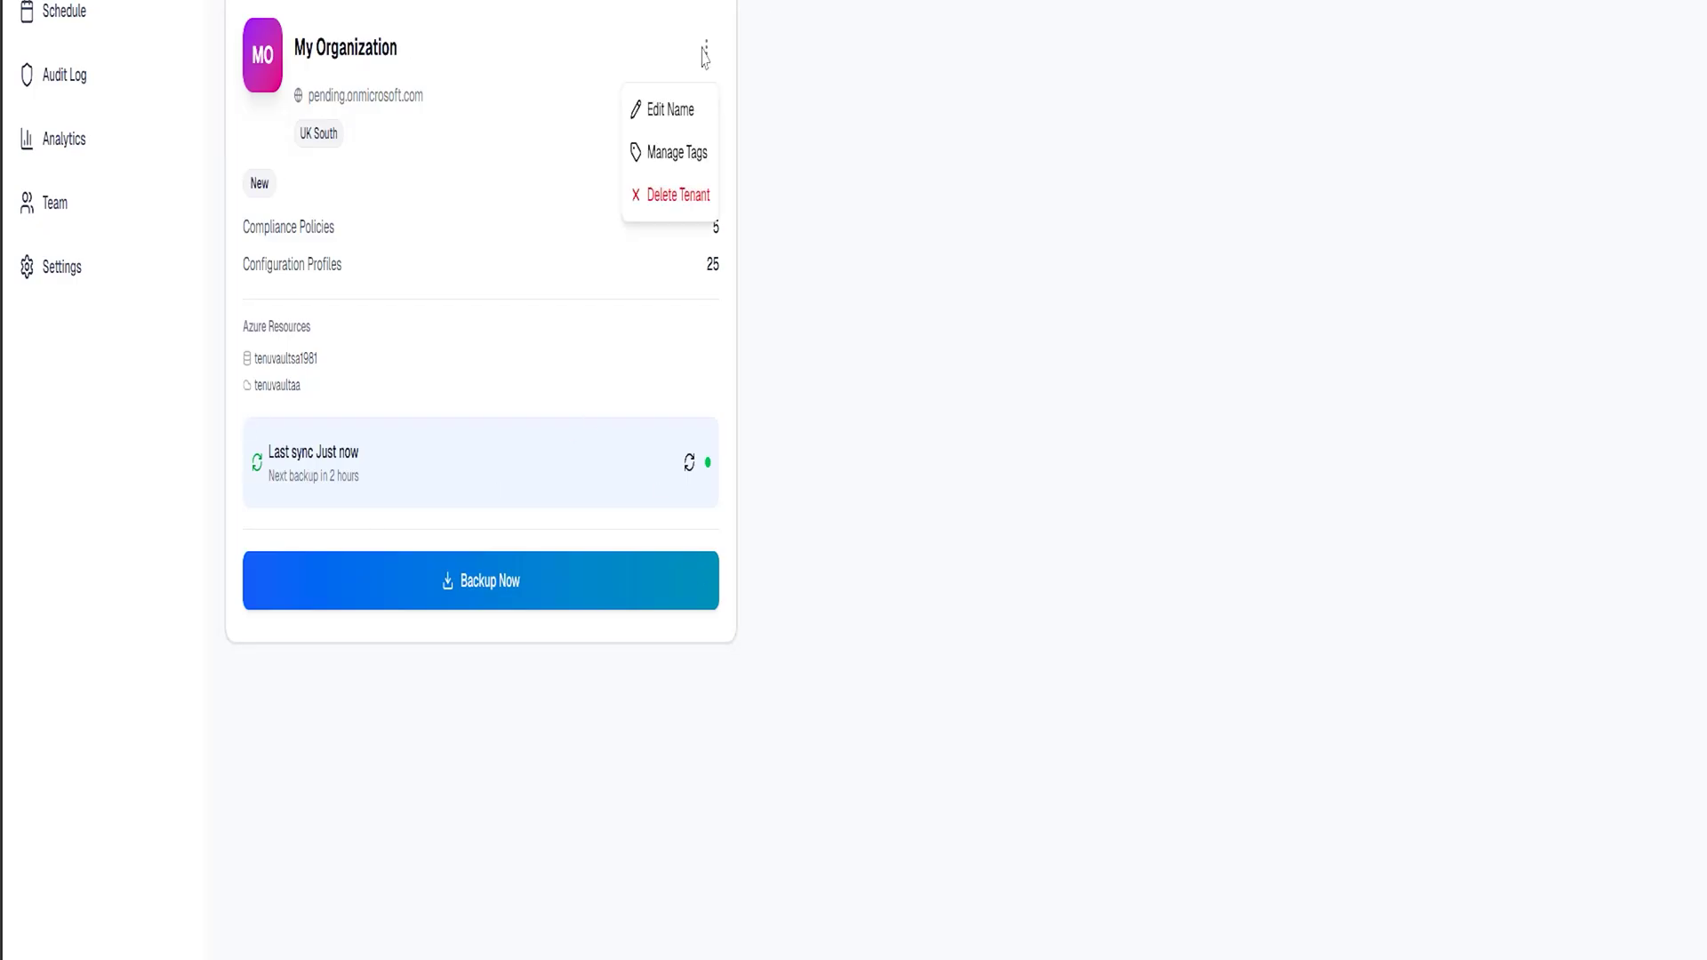
pyautogui.click(678, 197)
pyautogui.click(961, 415)
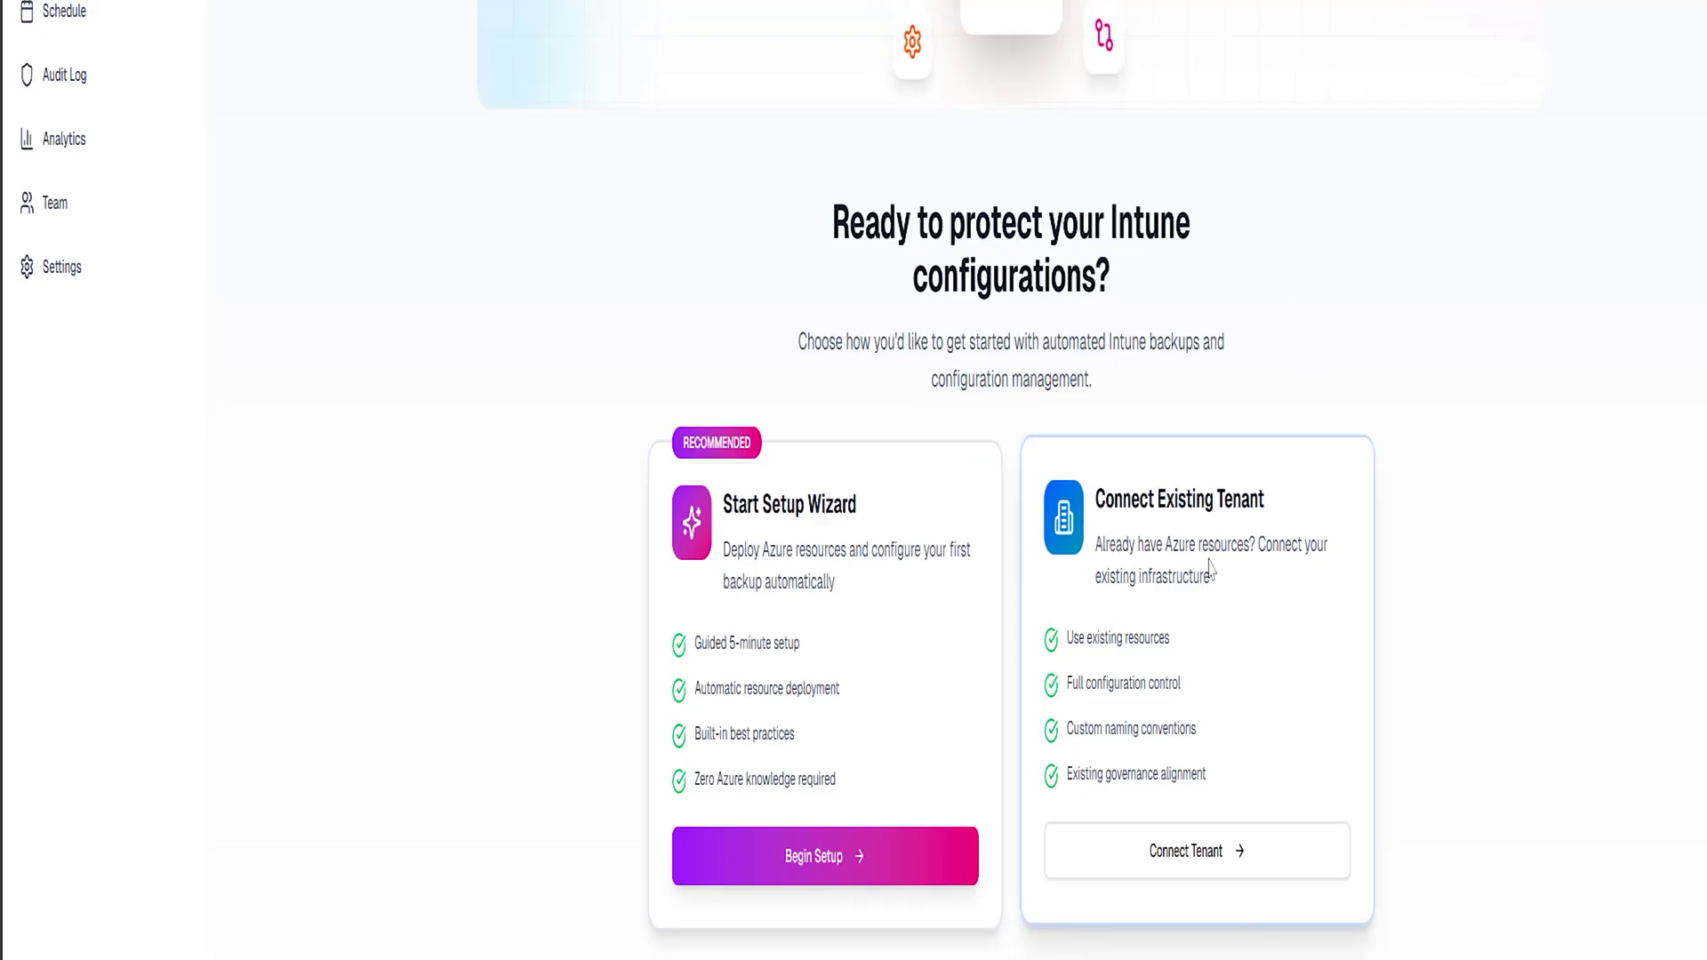
pyautogui.click(1196, 861)
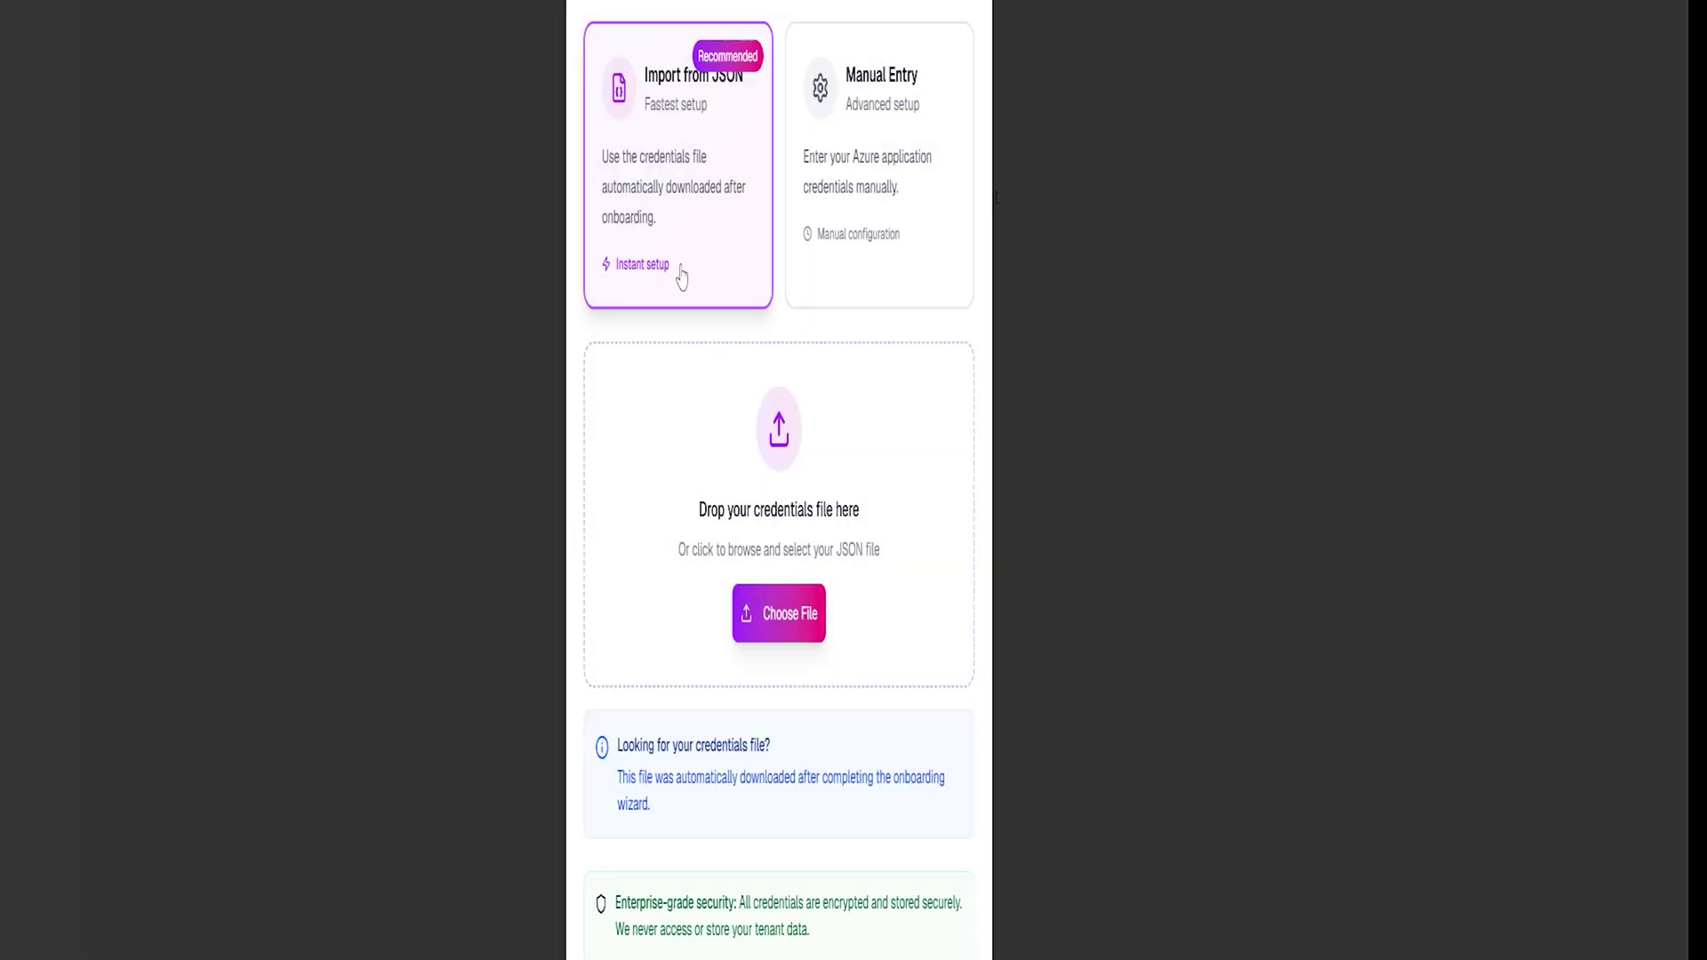
pyautogui.click(813, 620)
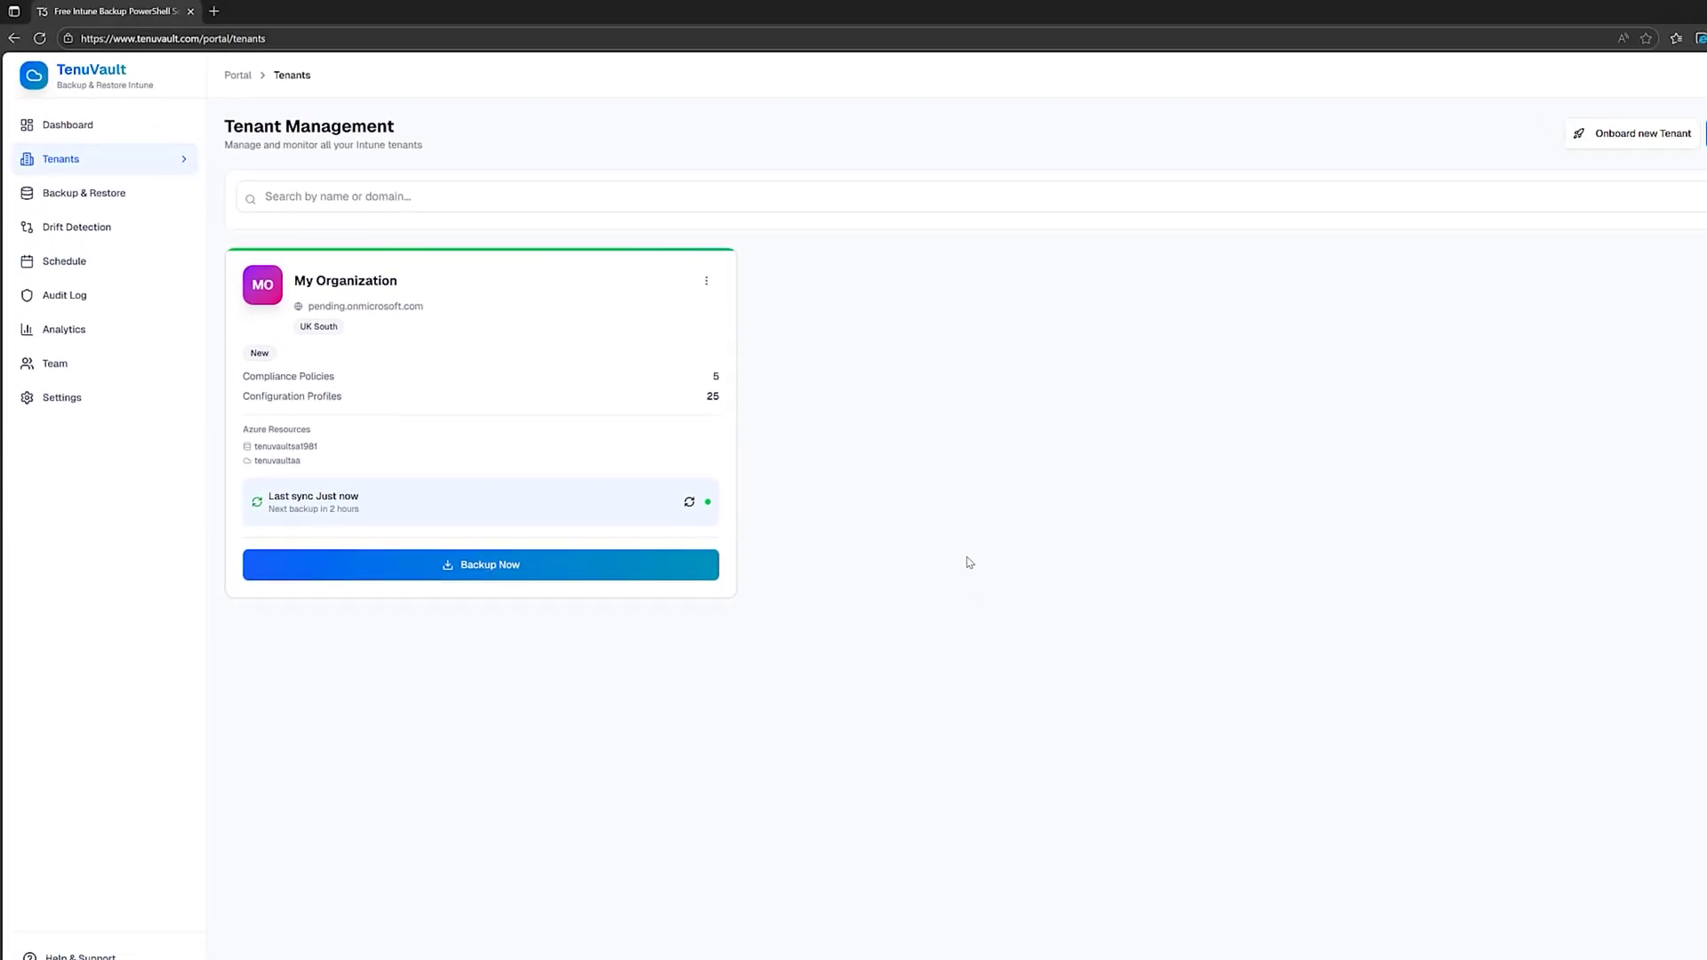
# - Rename the tenant from My Organization to Hawthorne Bell
pyautogui.click(414, 281)
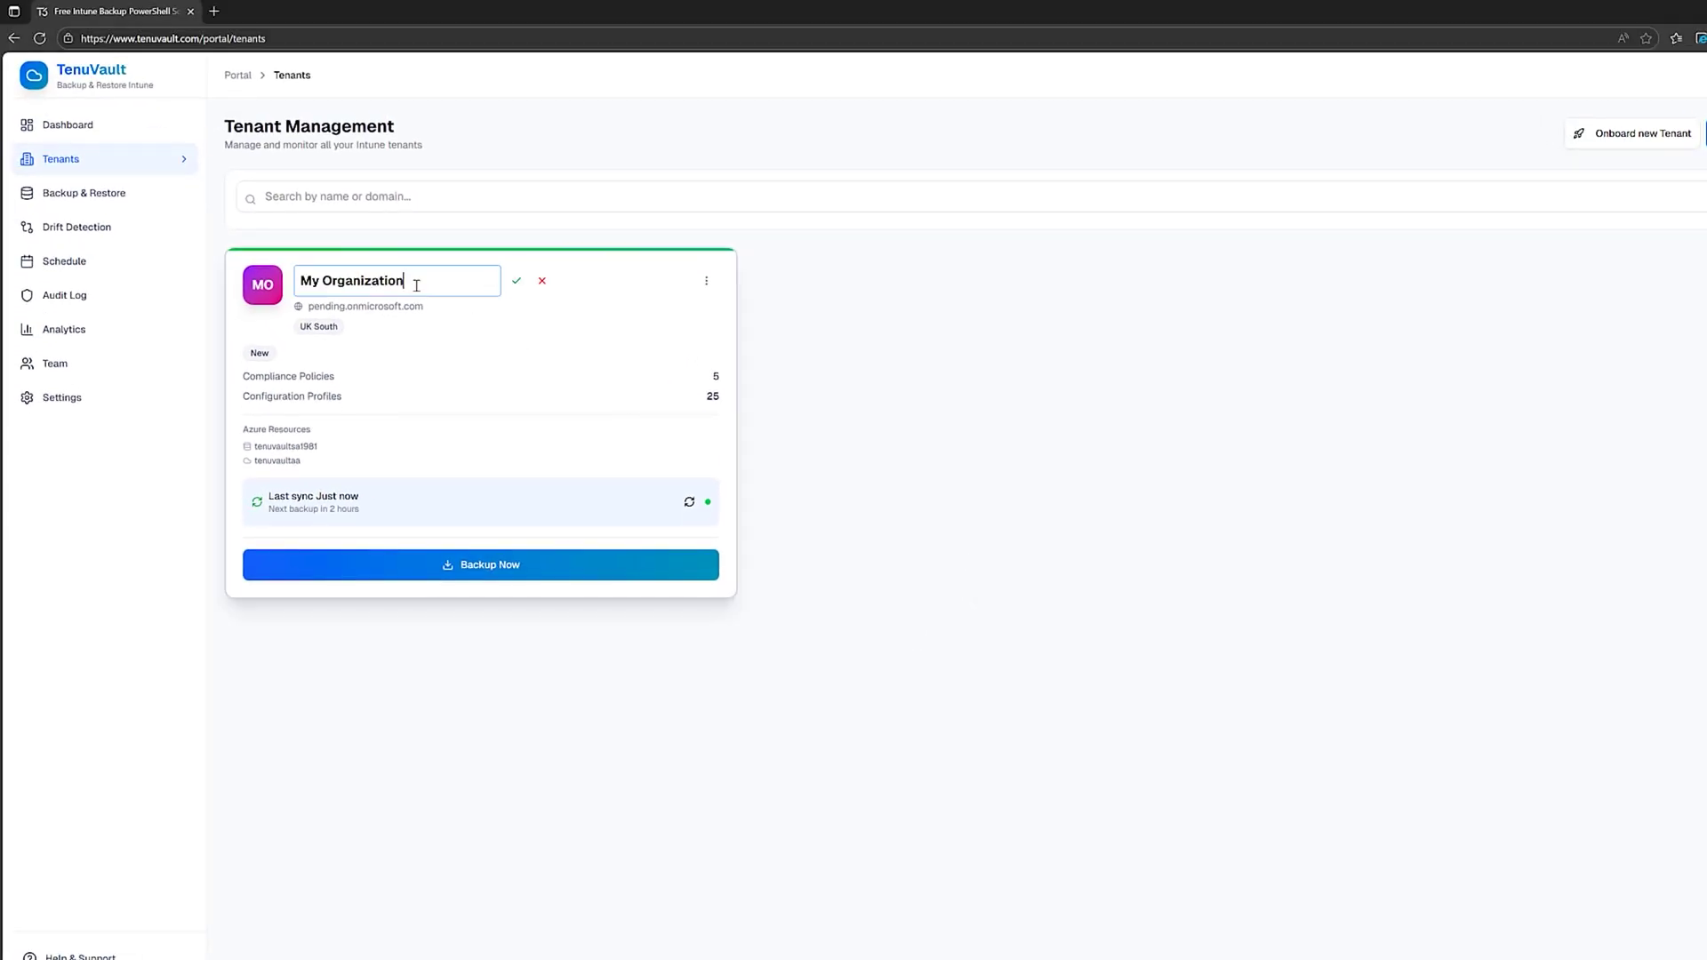
pyautogui.moveTo(402, 281); pyautogui.dragTo(301, 281)
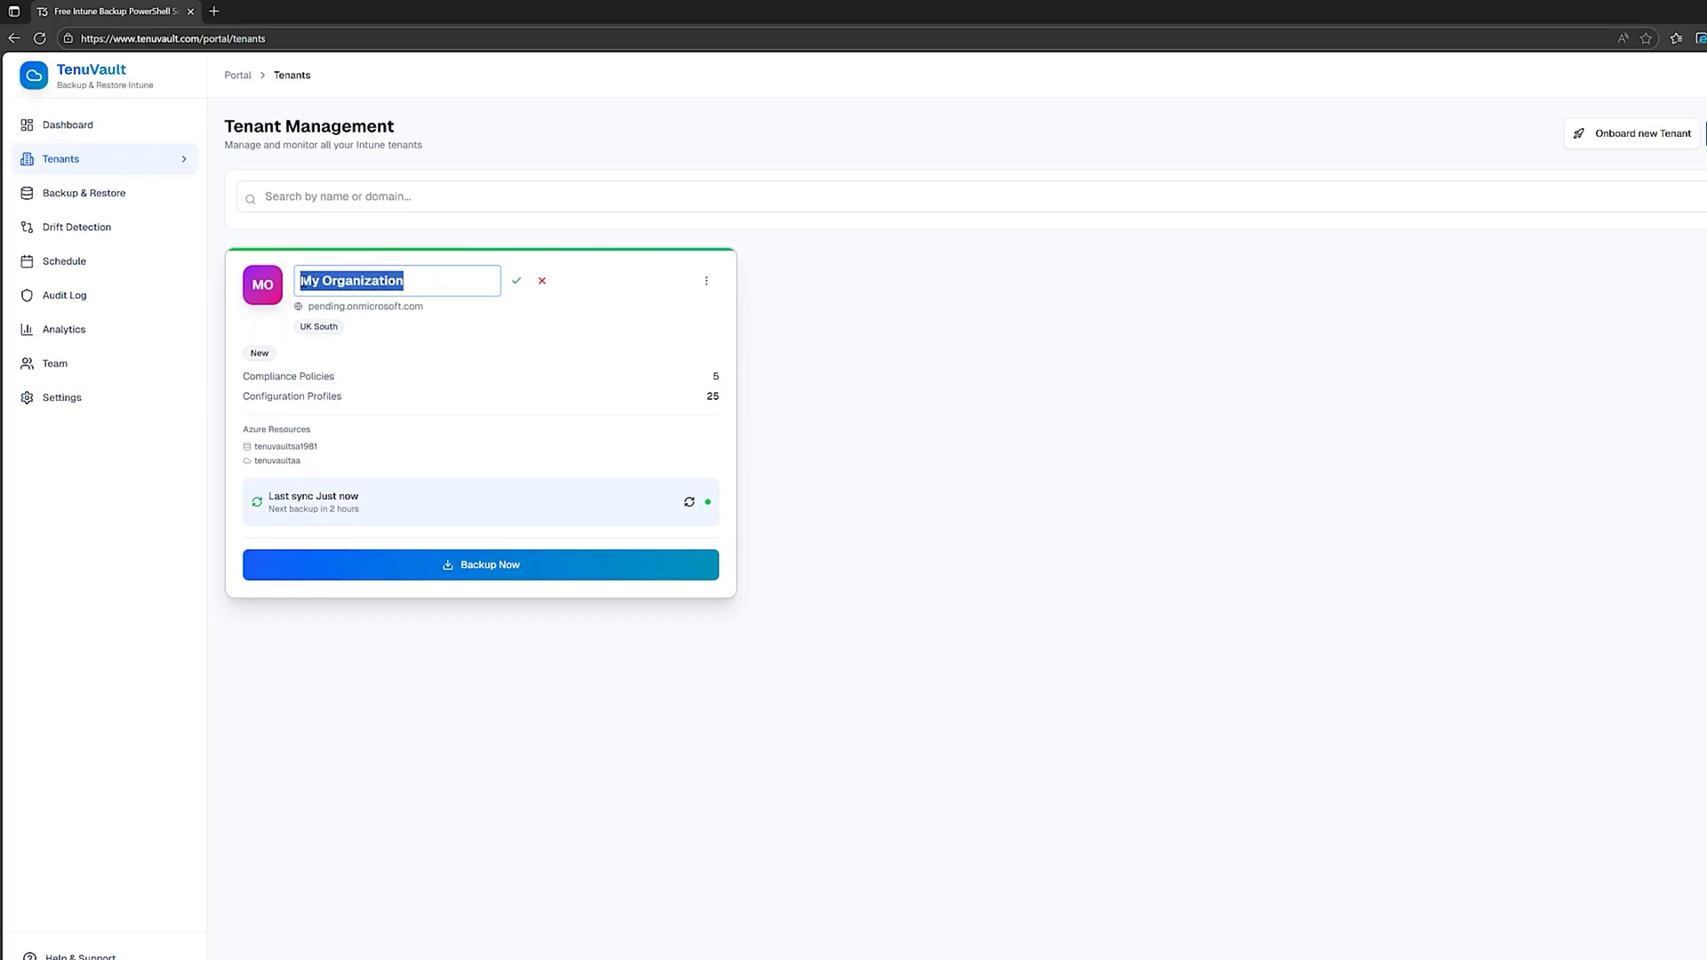
pyautogui.write('Hawthorne Bell')
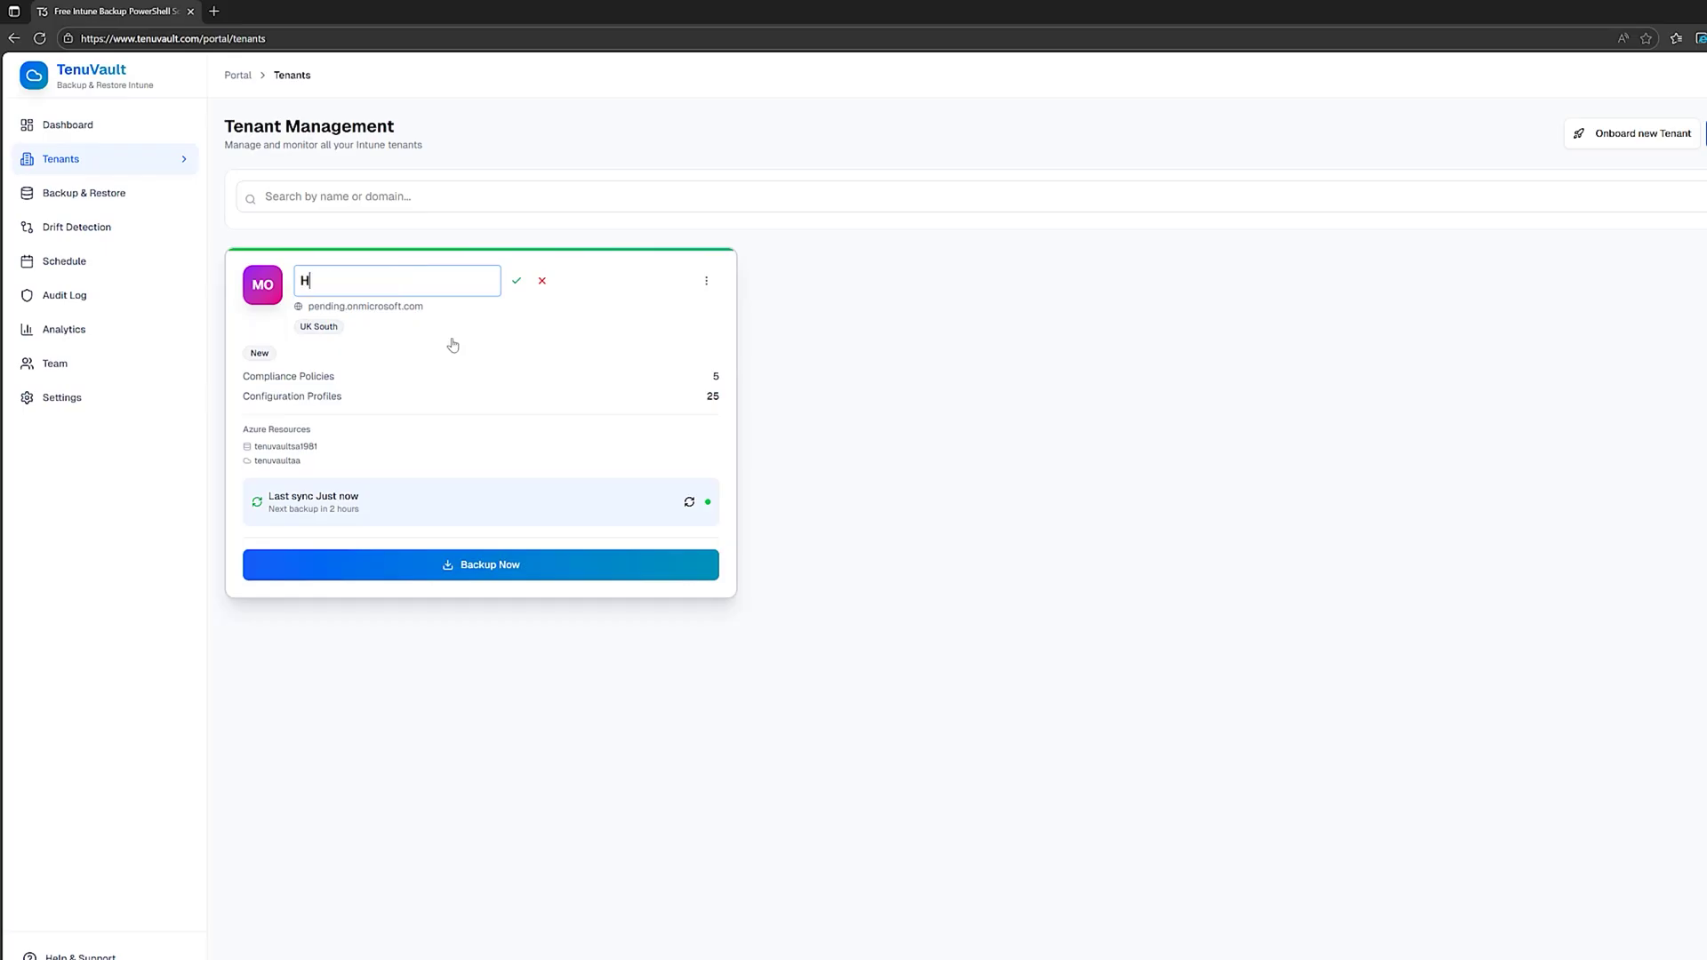
pyautogui.click(517, 281)
# - Review the tenant's tags unchanged, then run a Backup Now in the background
pyautogui.click(709, 283)
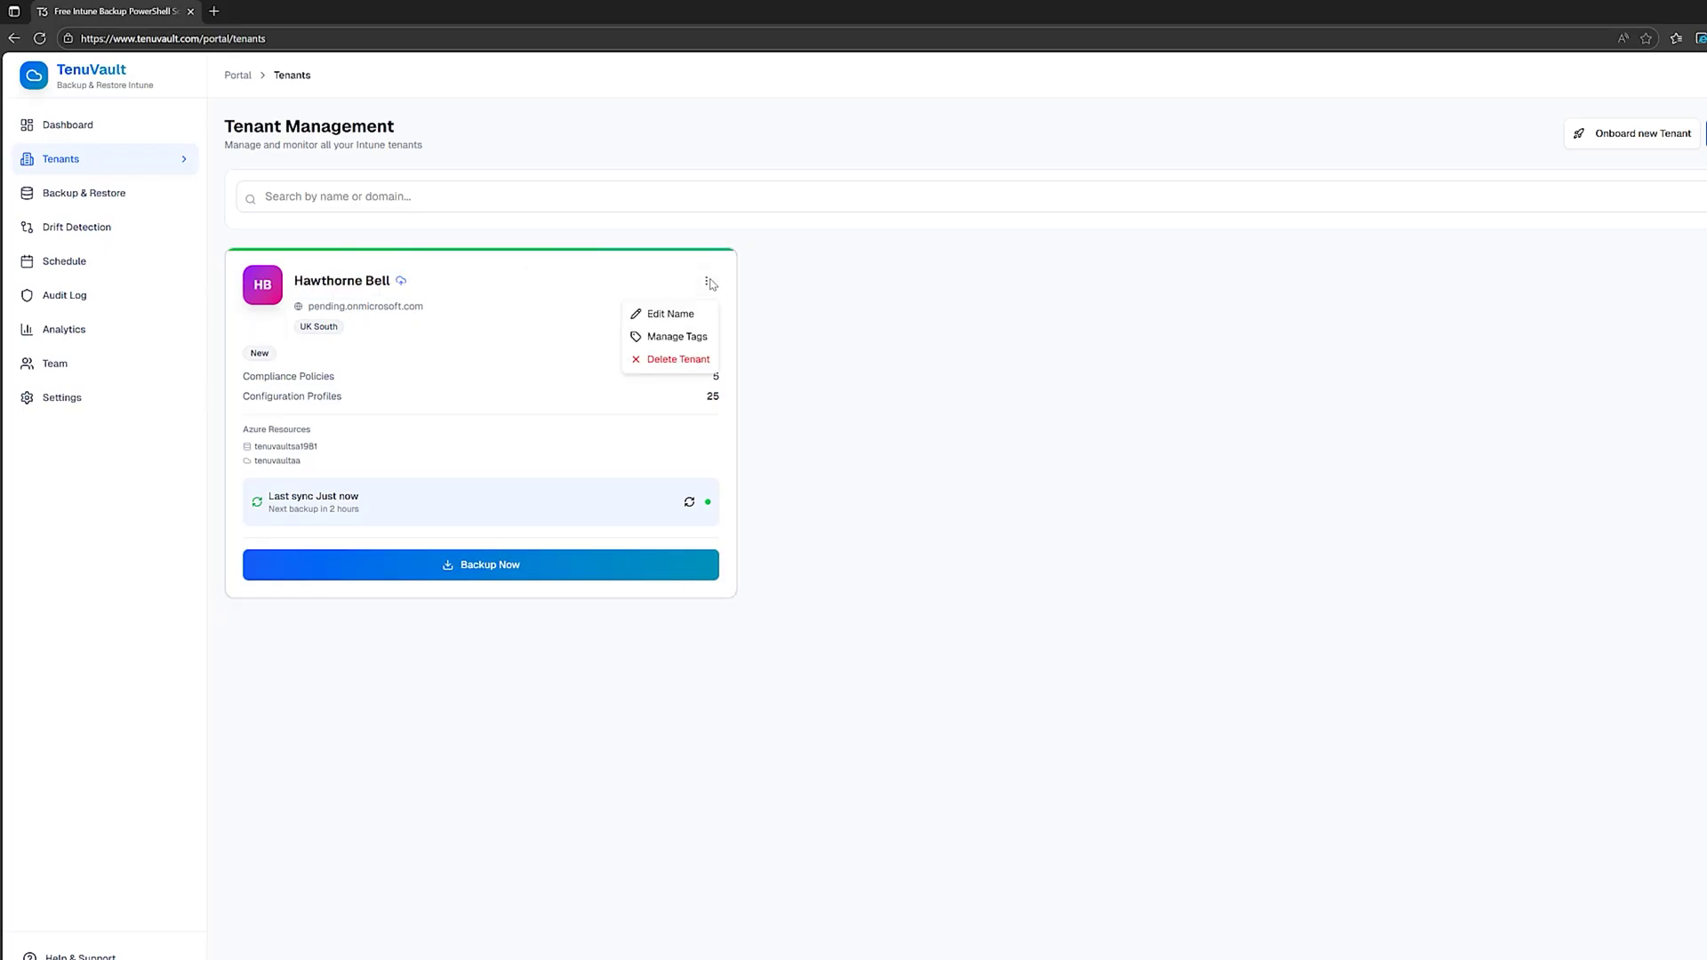
pyautogui.click(673, 341)
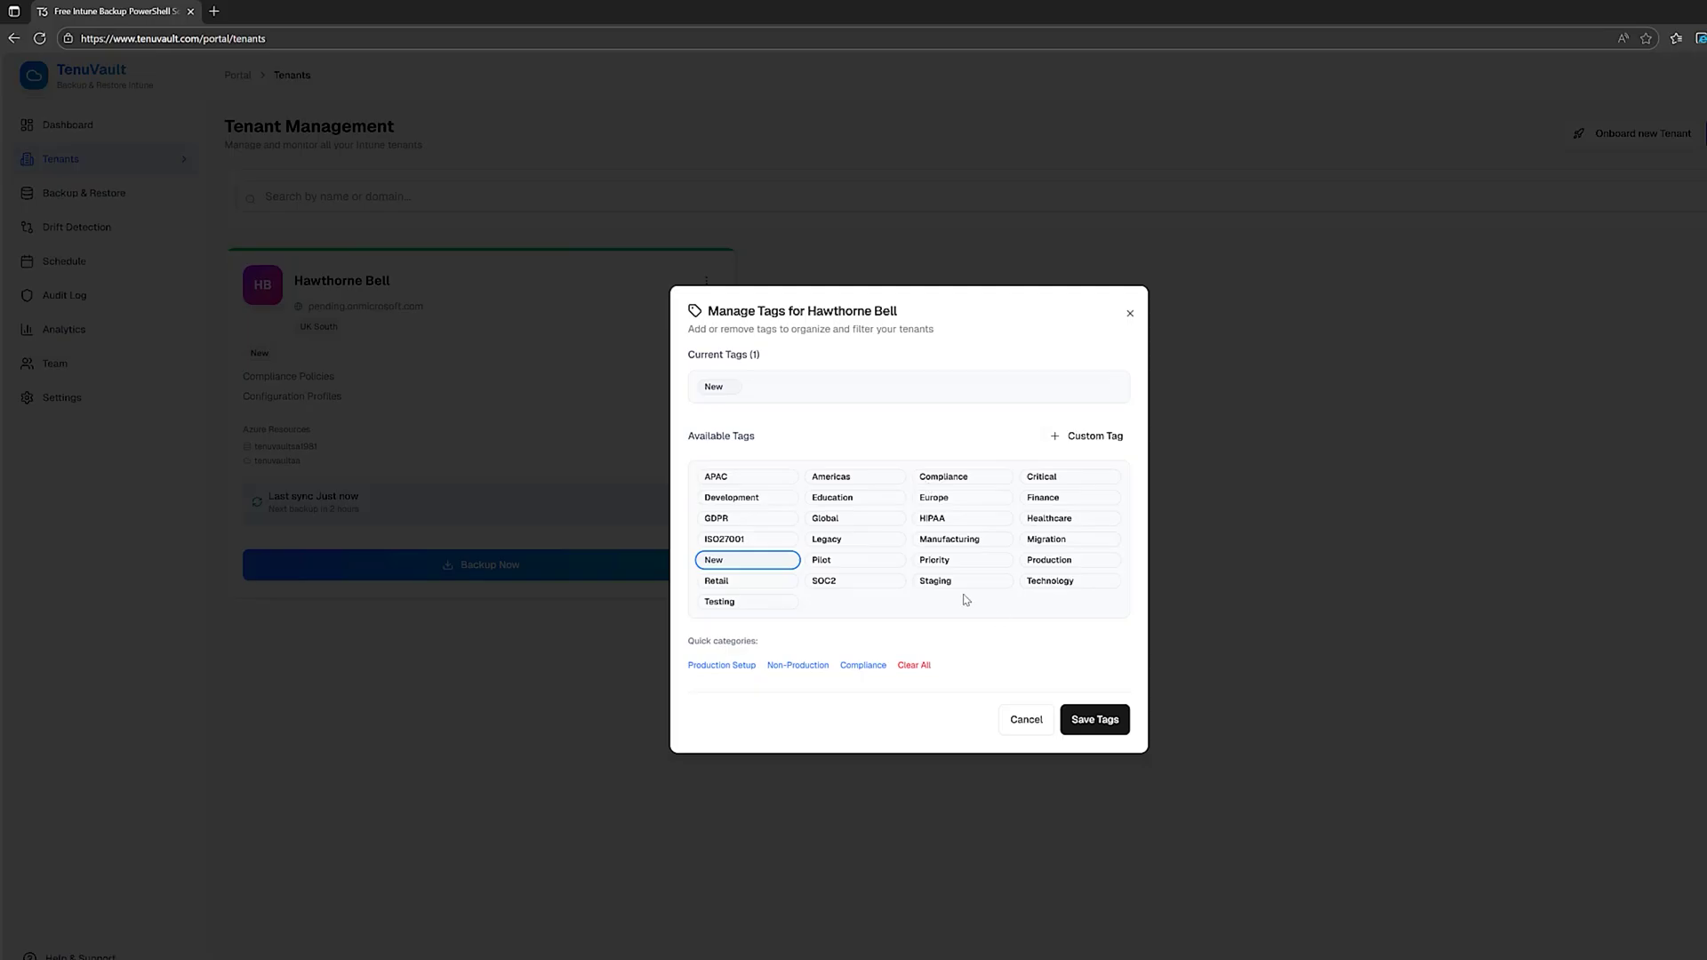
pyautogui.click(1028, 721)
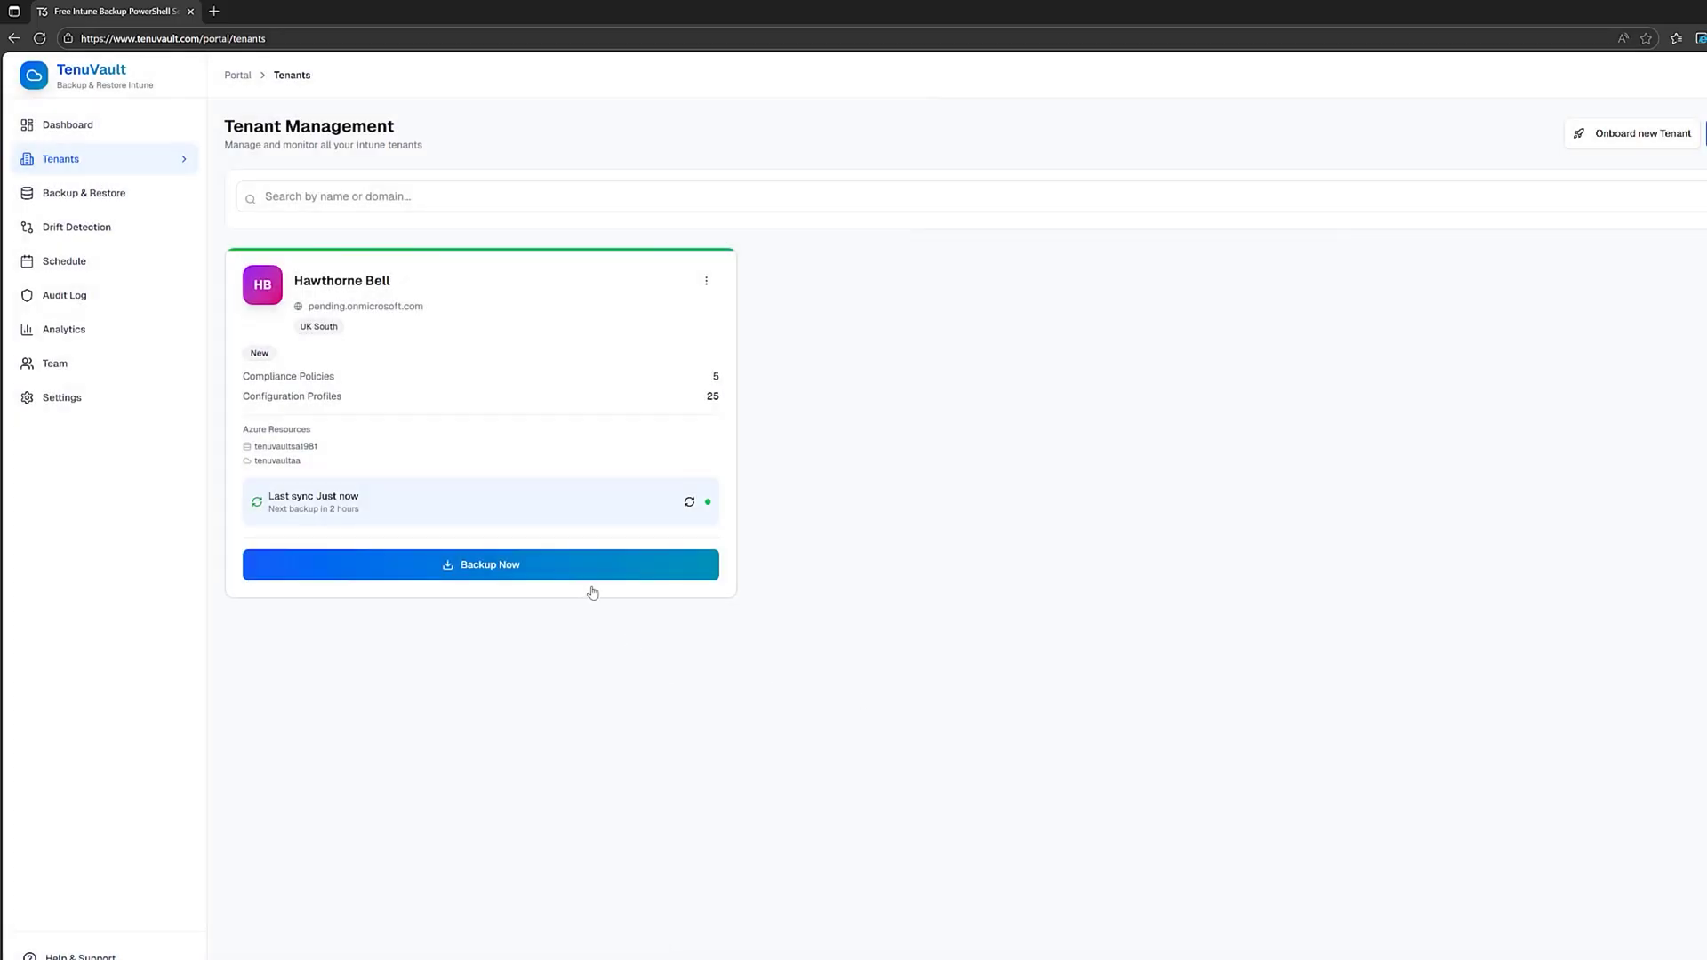
pyautogui.click(520, 574)
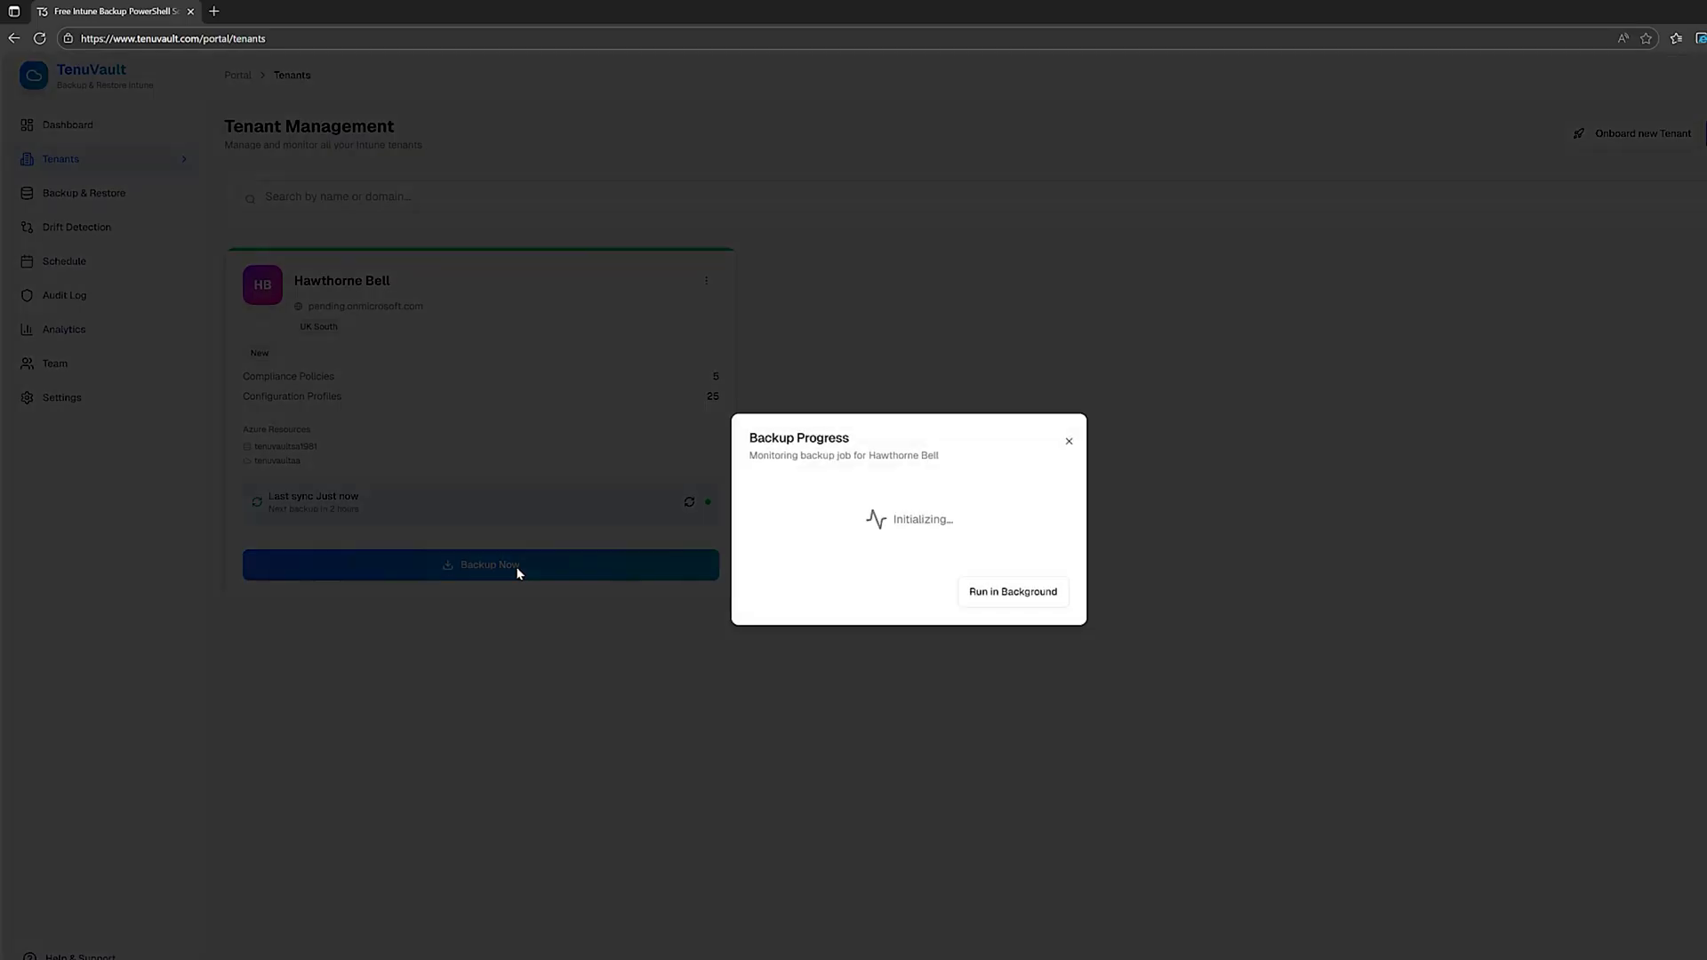
pyautogui.click(1014, 643)
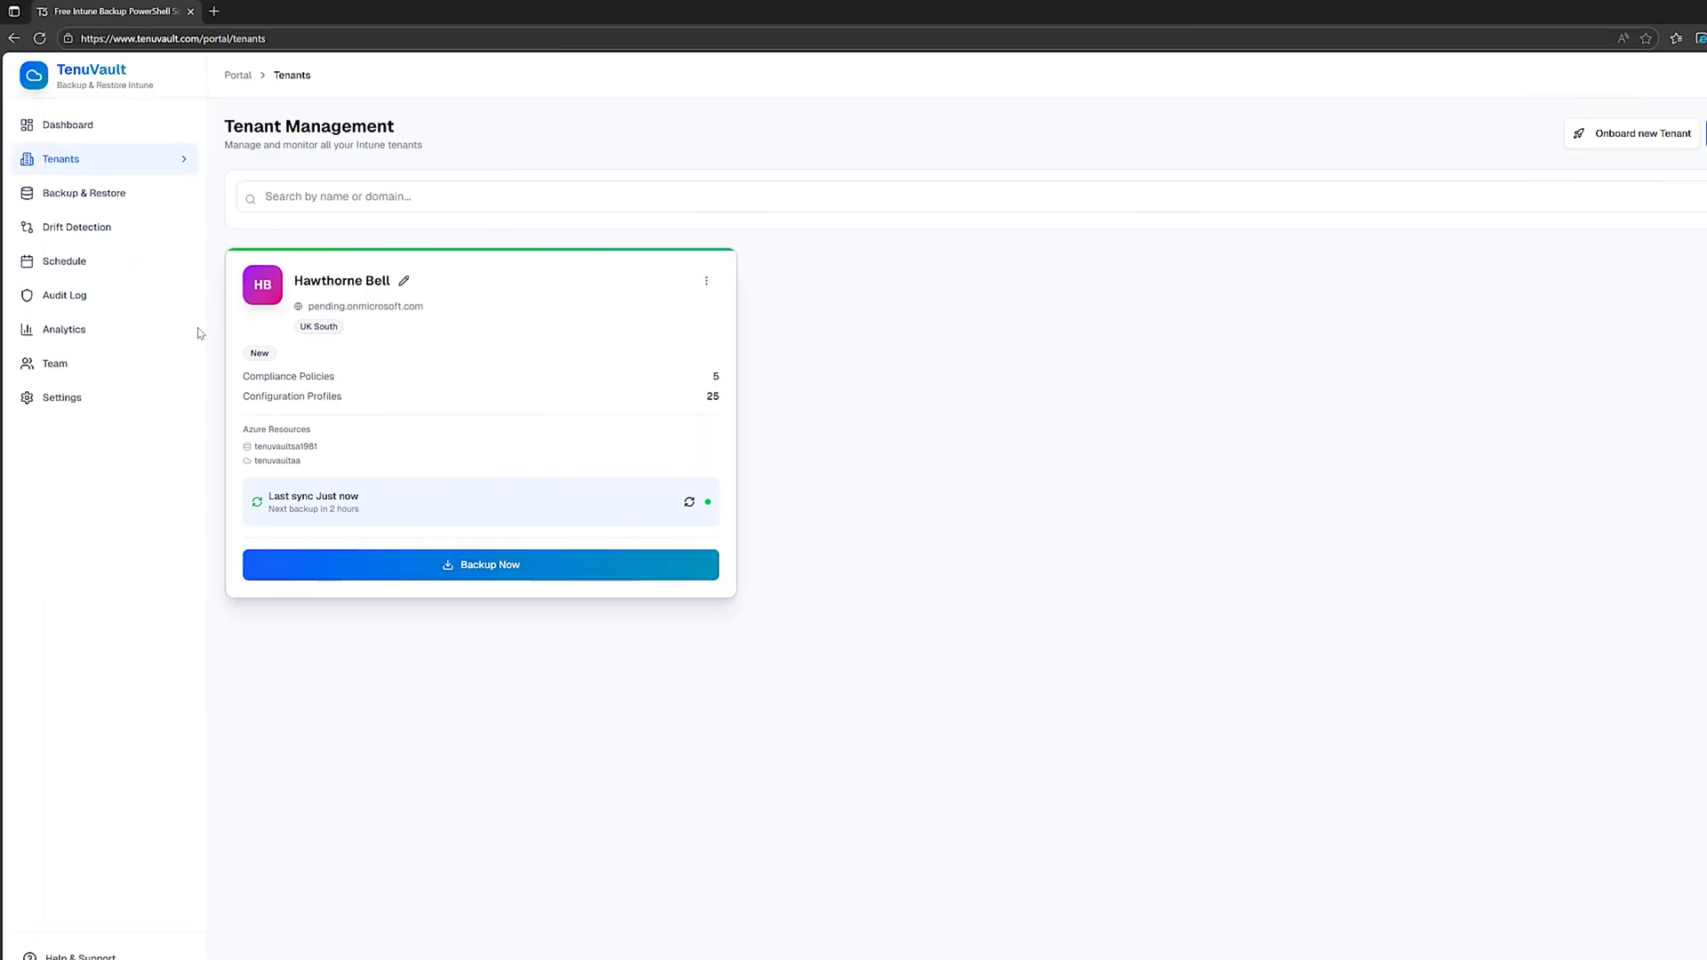
# - Create the schedule 'HB Tenant Backup Daily', daily at 02:00 London, starting 24/09/2025
pyautogui.click(123, 269)
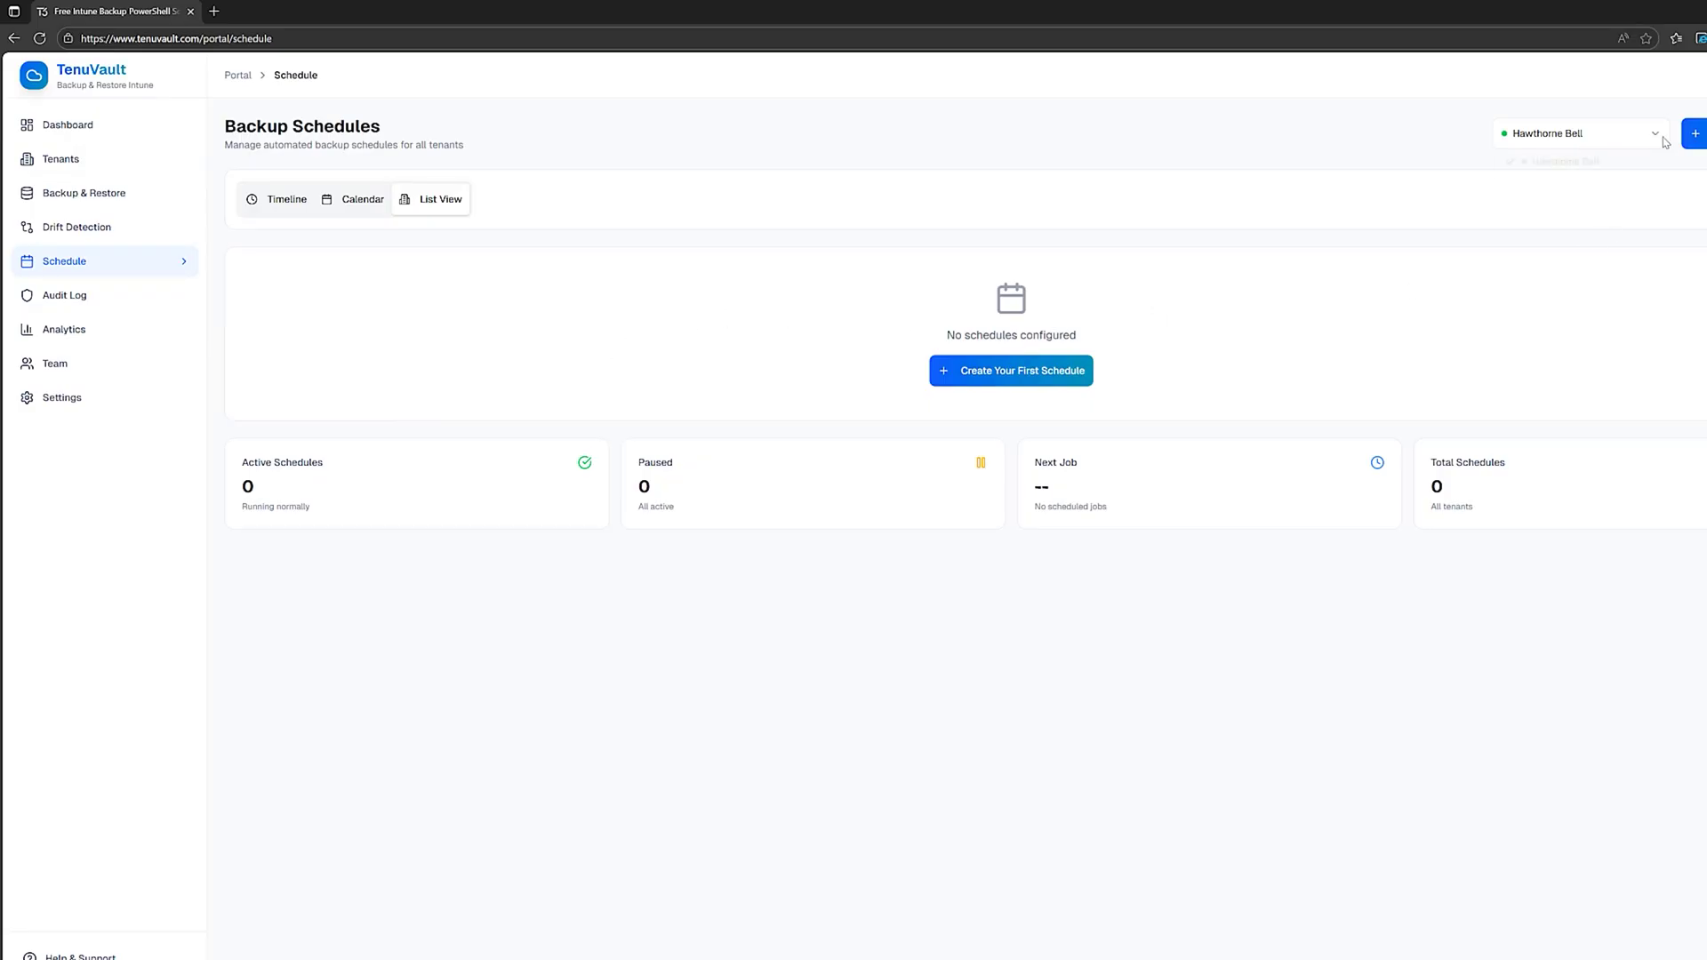
pyautogui.click(1521, 240)
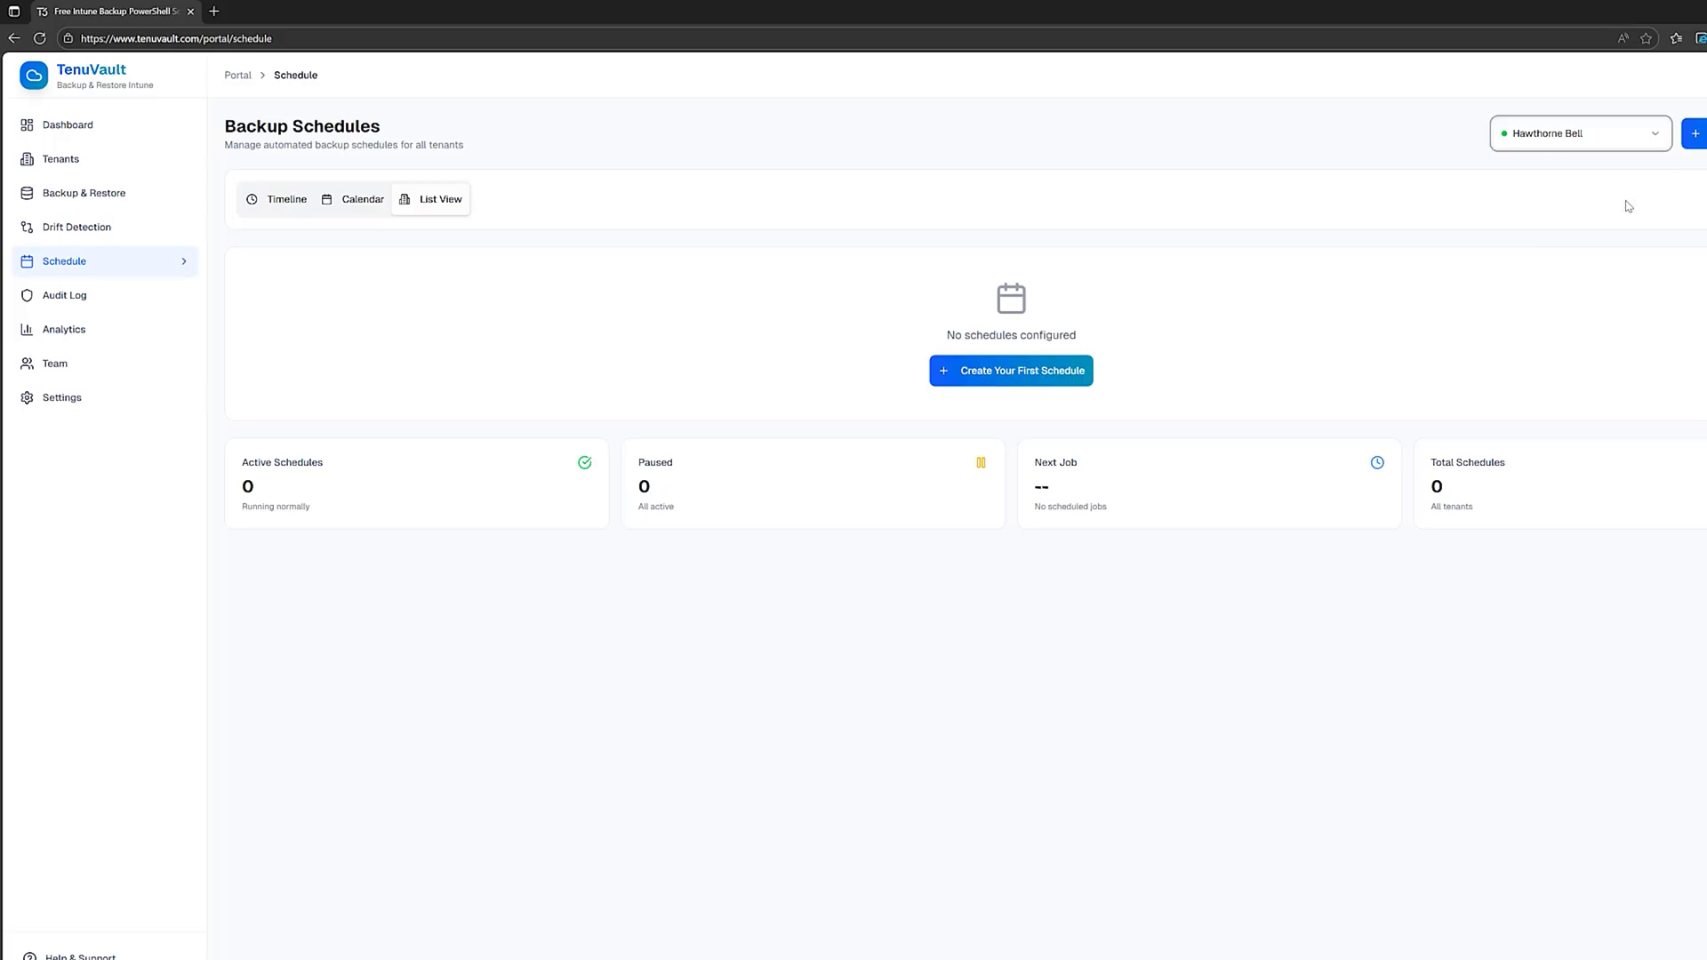
pyautogui.click(1078, 373)
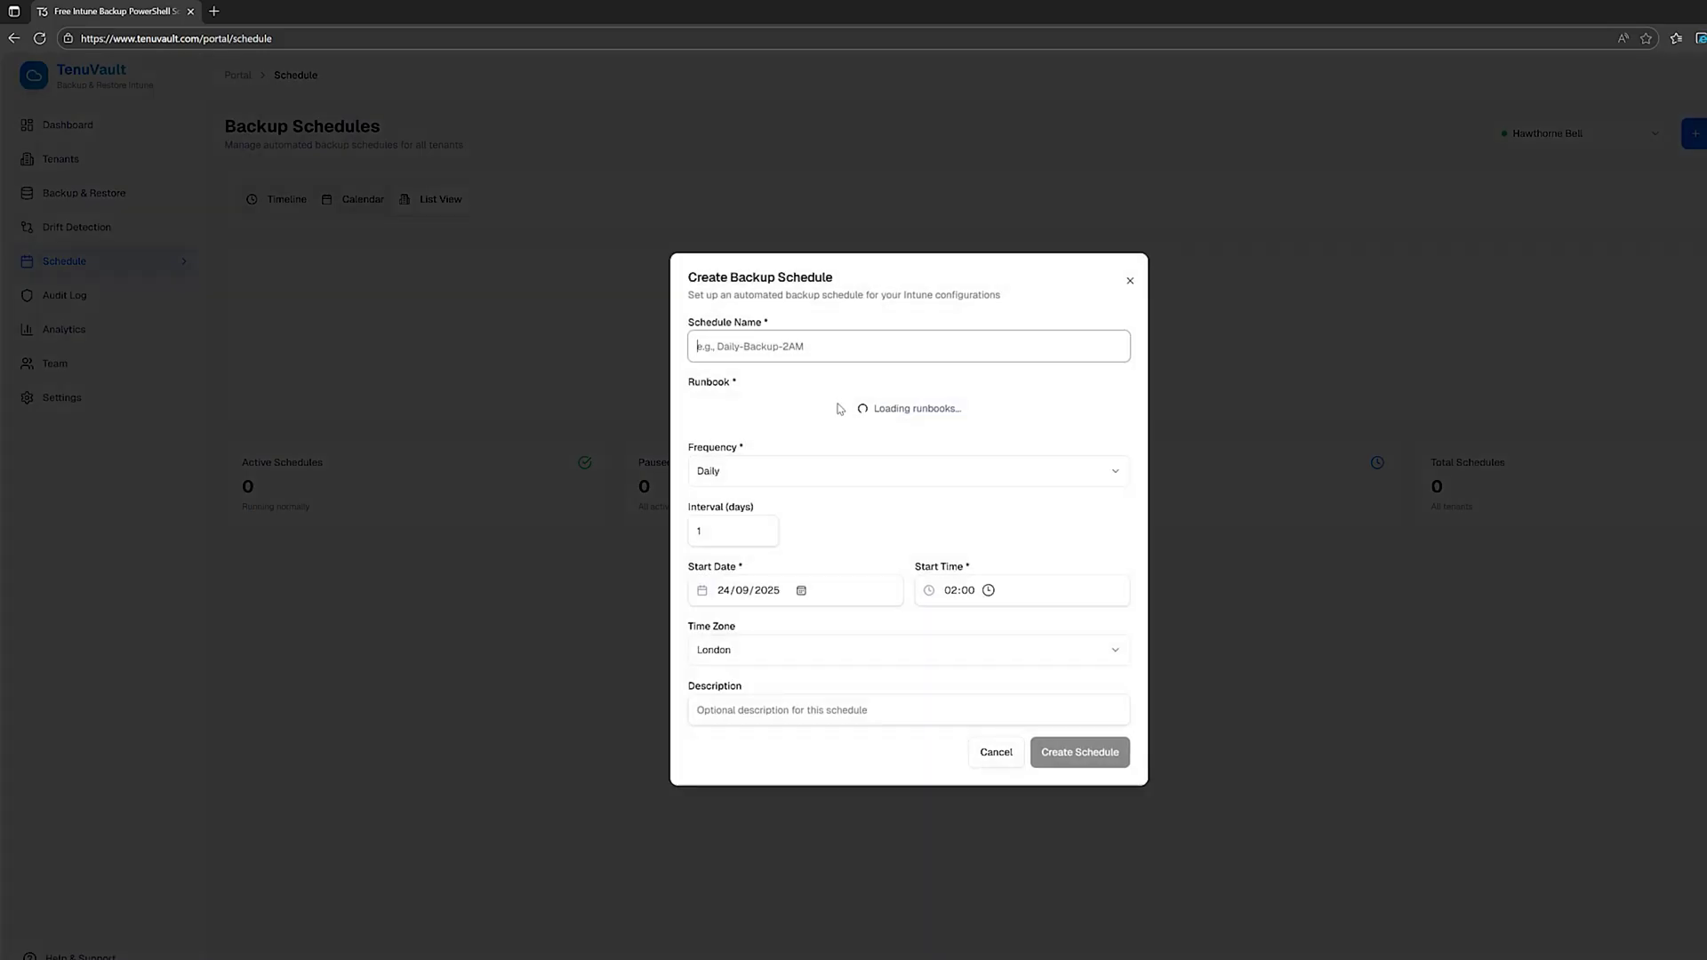
pyautogui.write('HB Tenant Backup Daily')
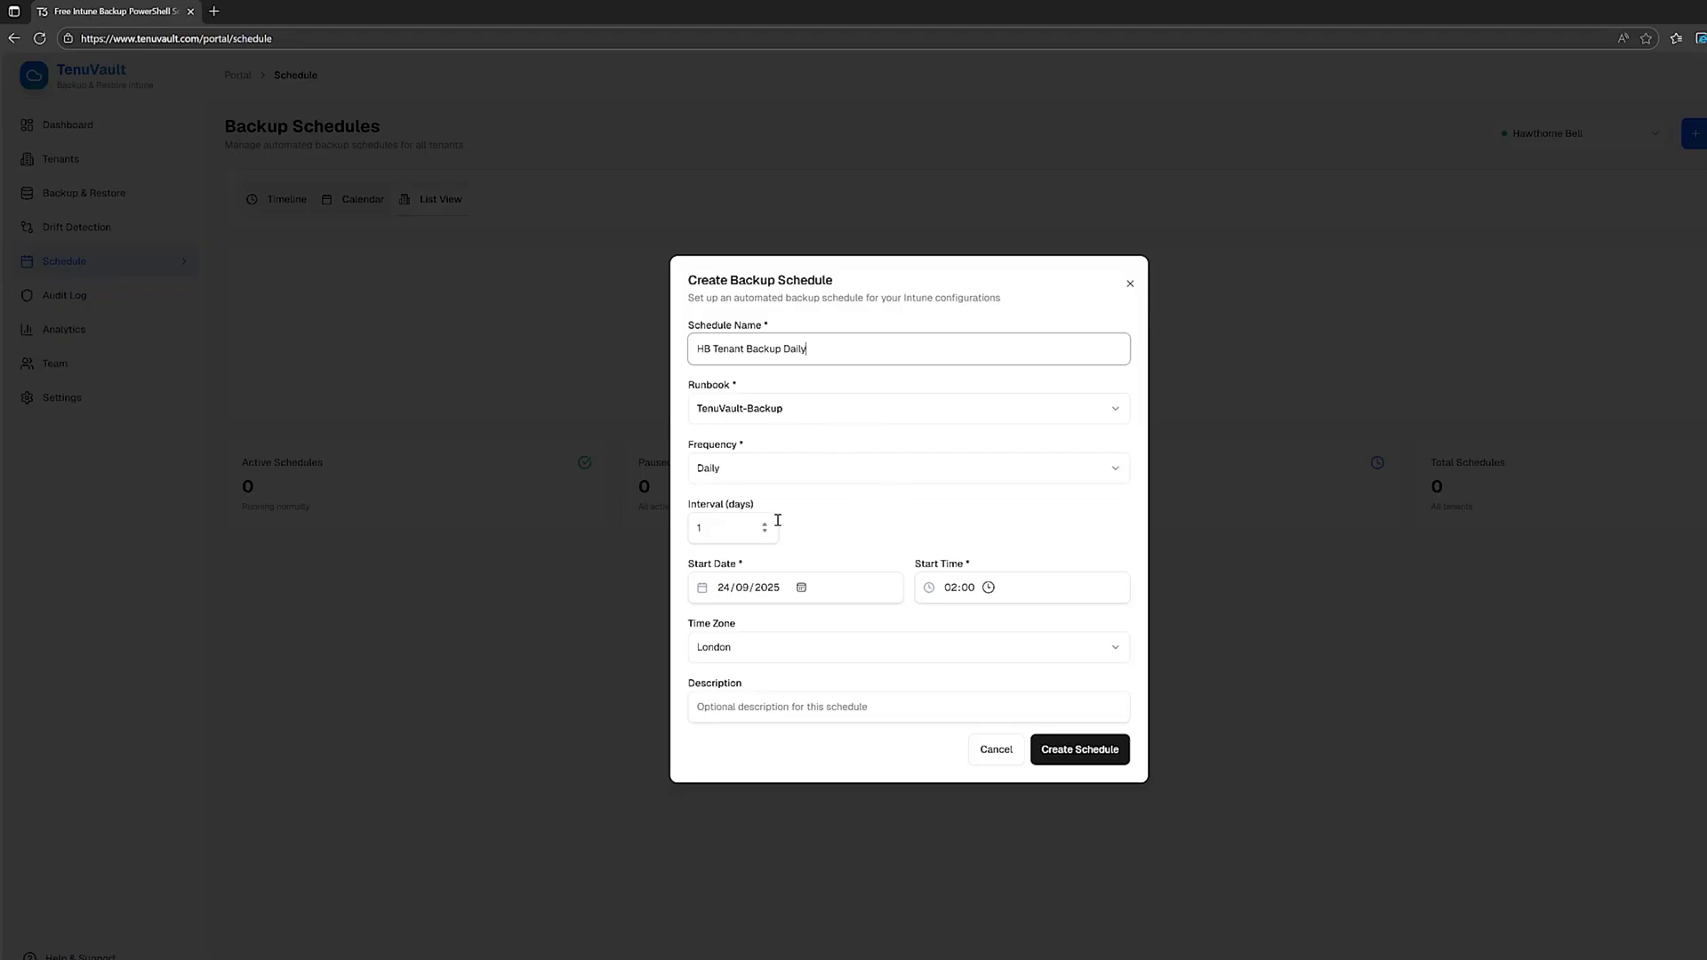
pyautogui.click(801, 589)
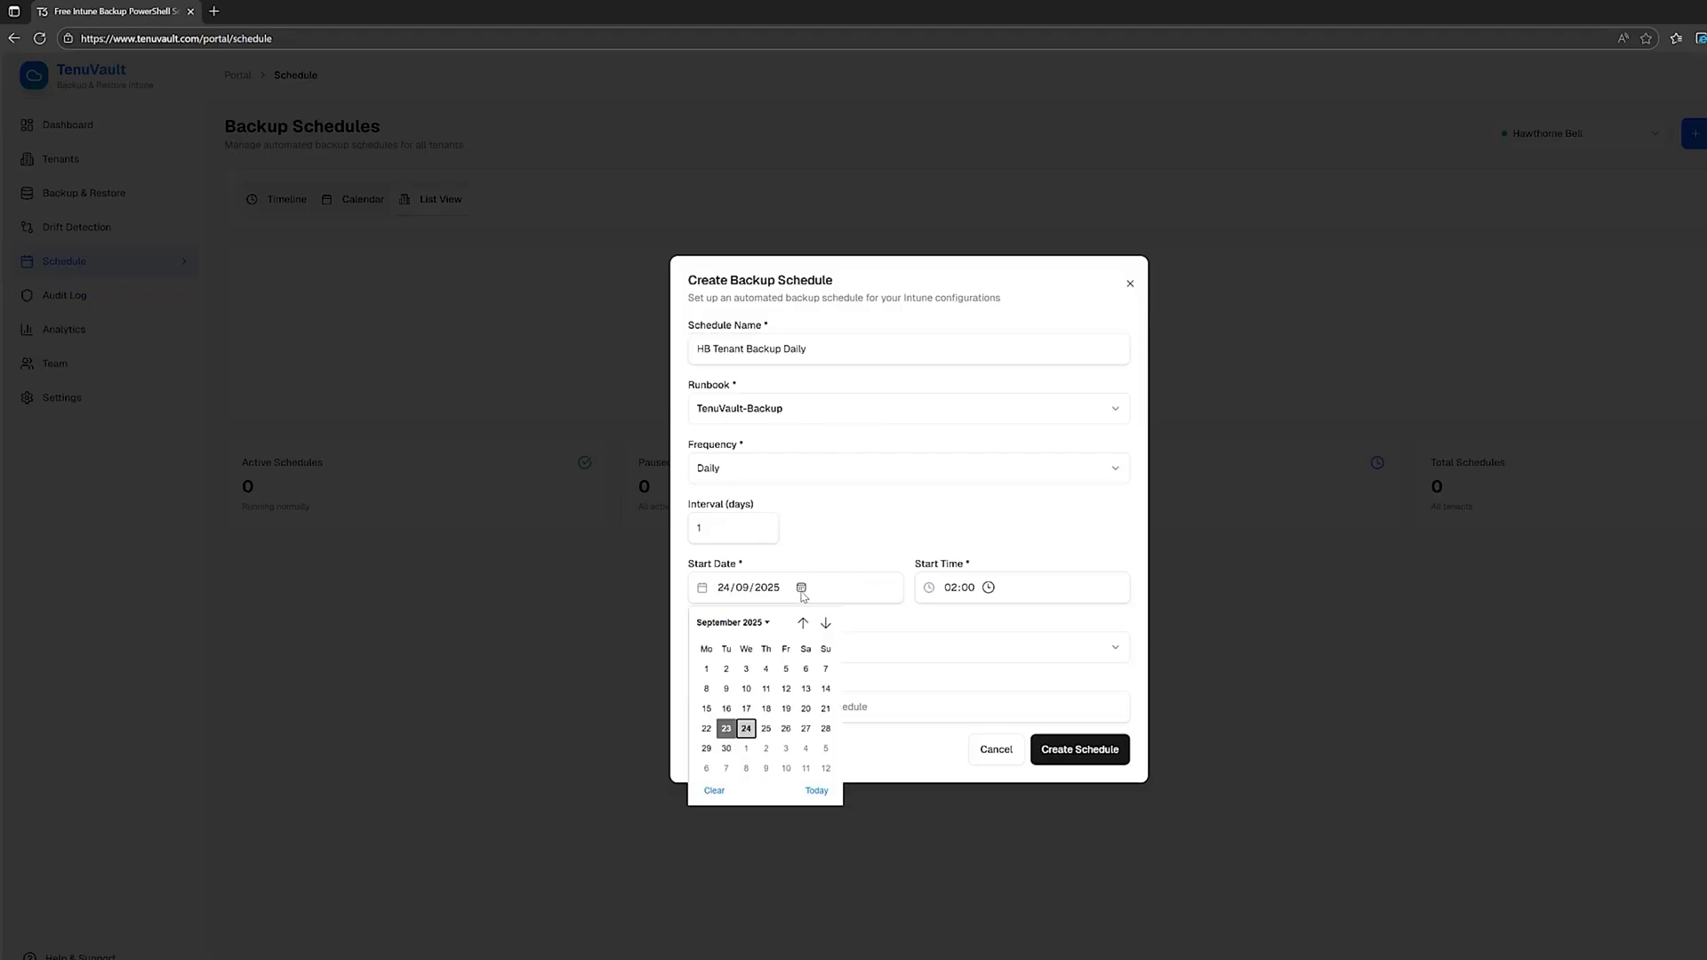
pyautogui.click(747, 729)
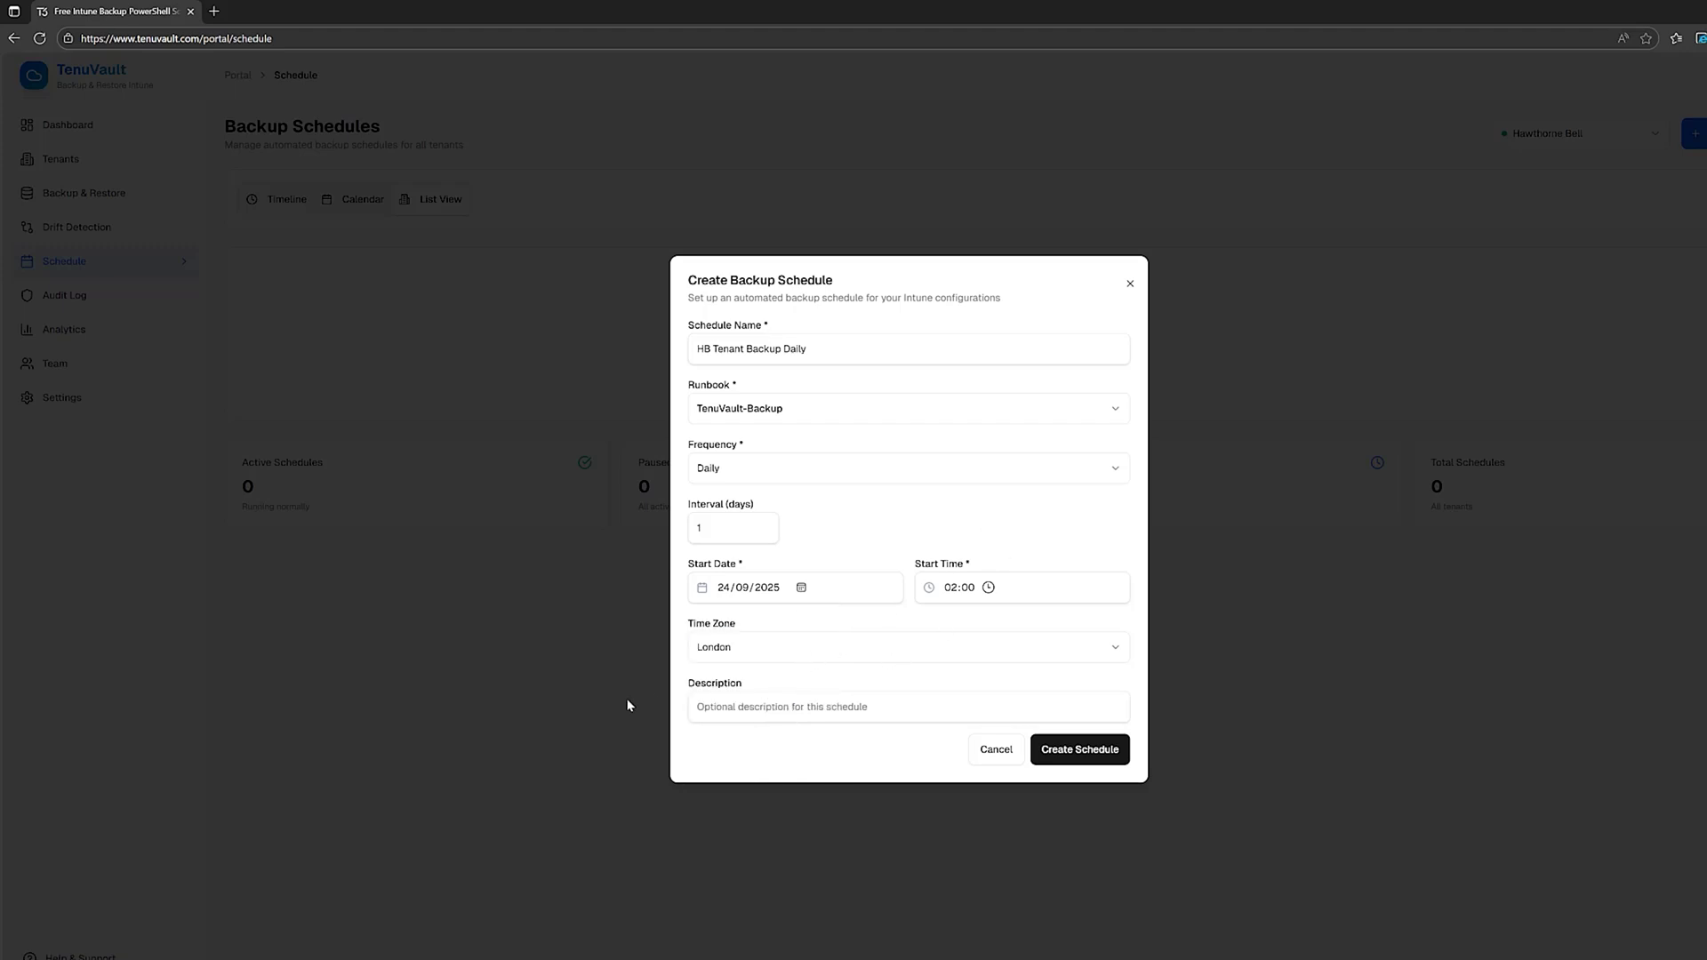
pyautogui.click(703, 707)
pyautogui.click(884, 680)
pyautogui.click(1072, 754)
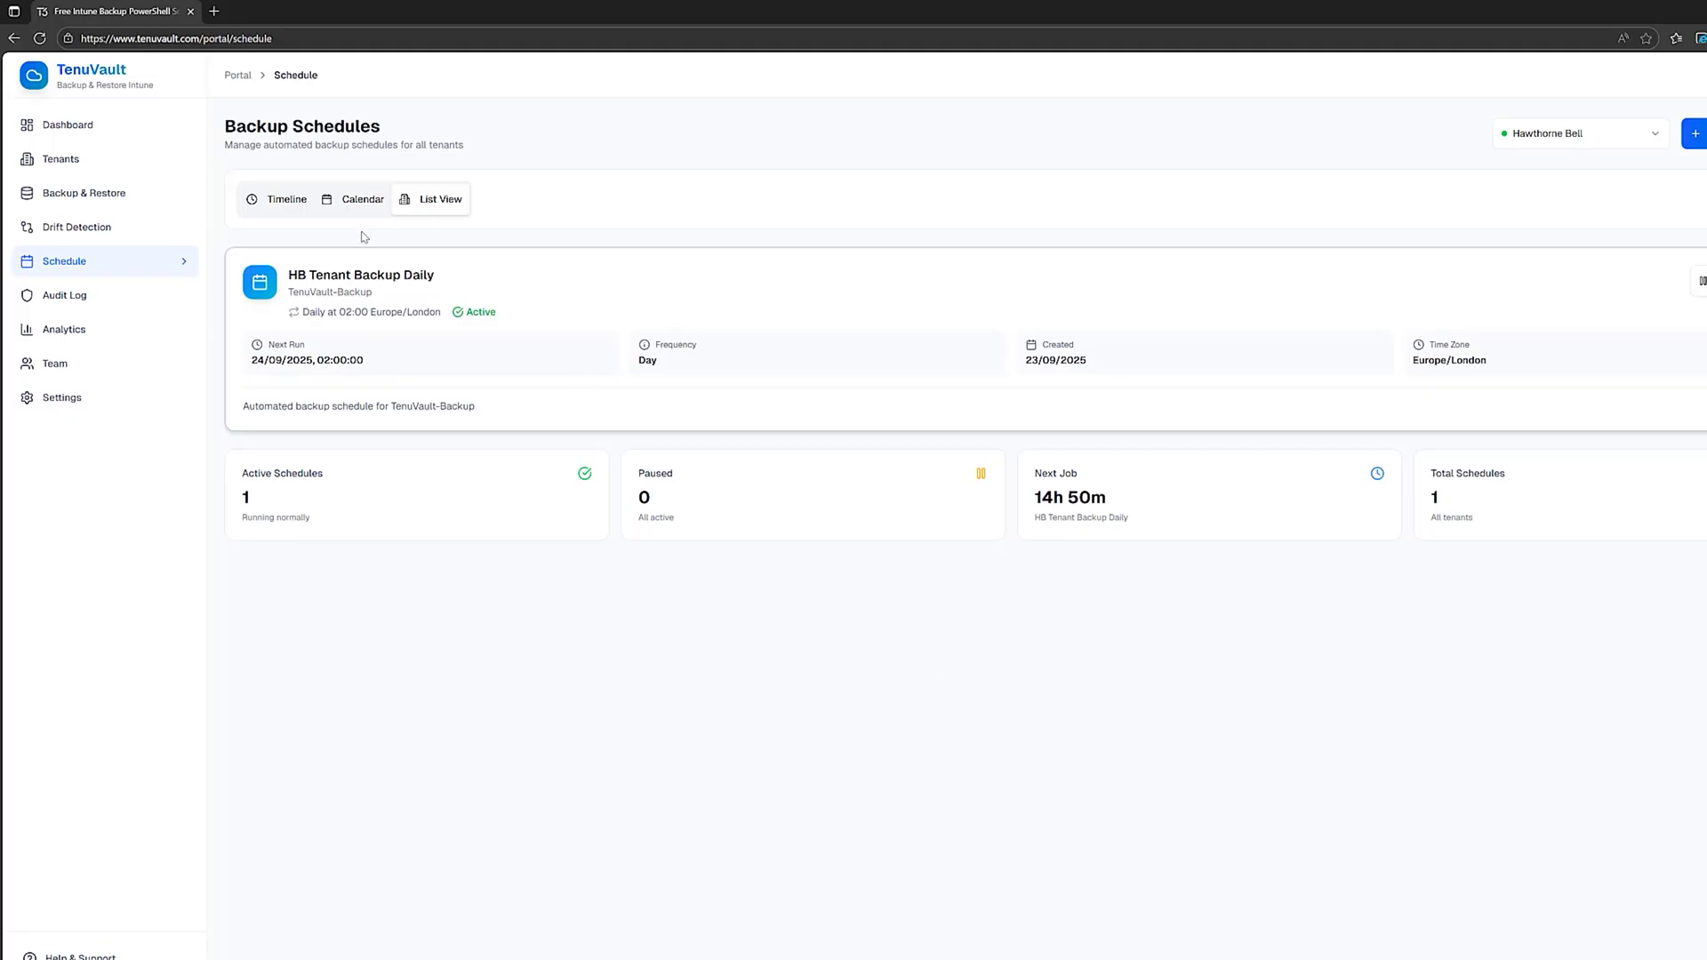
# - Preview the schedule in Calendar and Timeline views, then return to the list
pyautogui.click(364, 201)
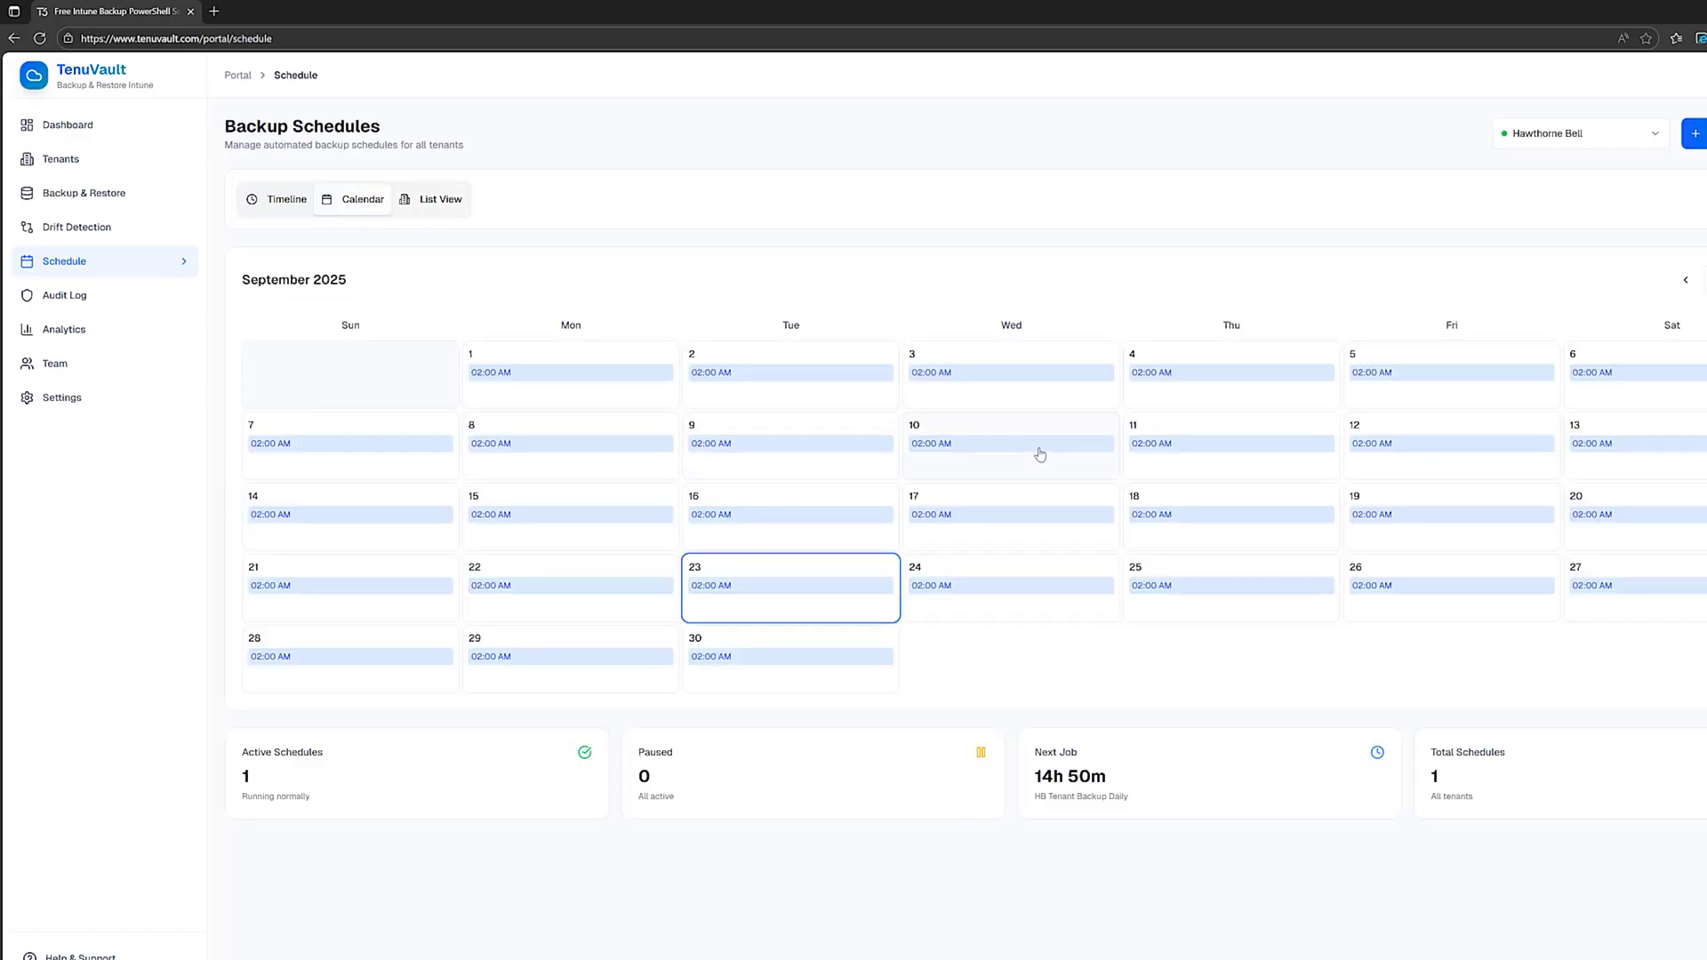
pyautogui.click(281, 206)
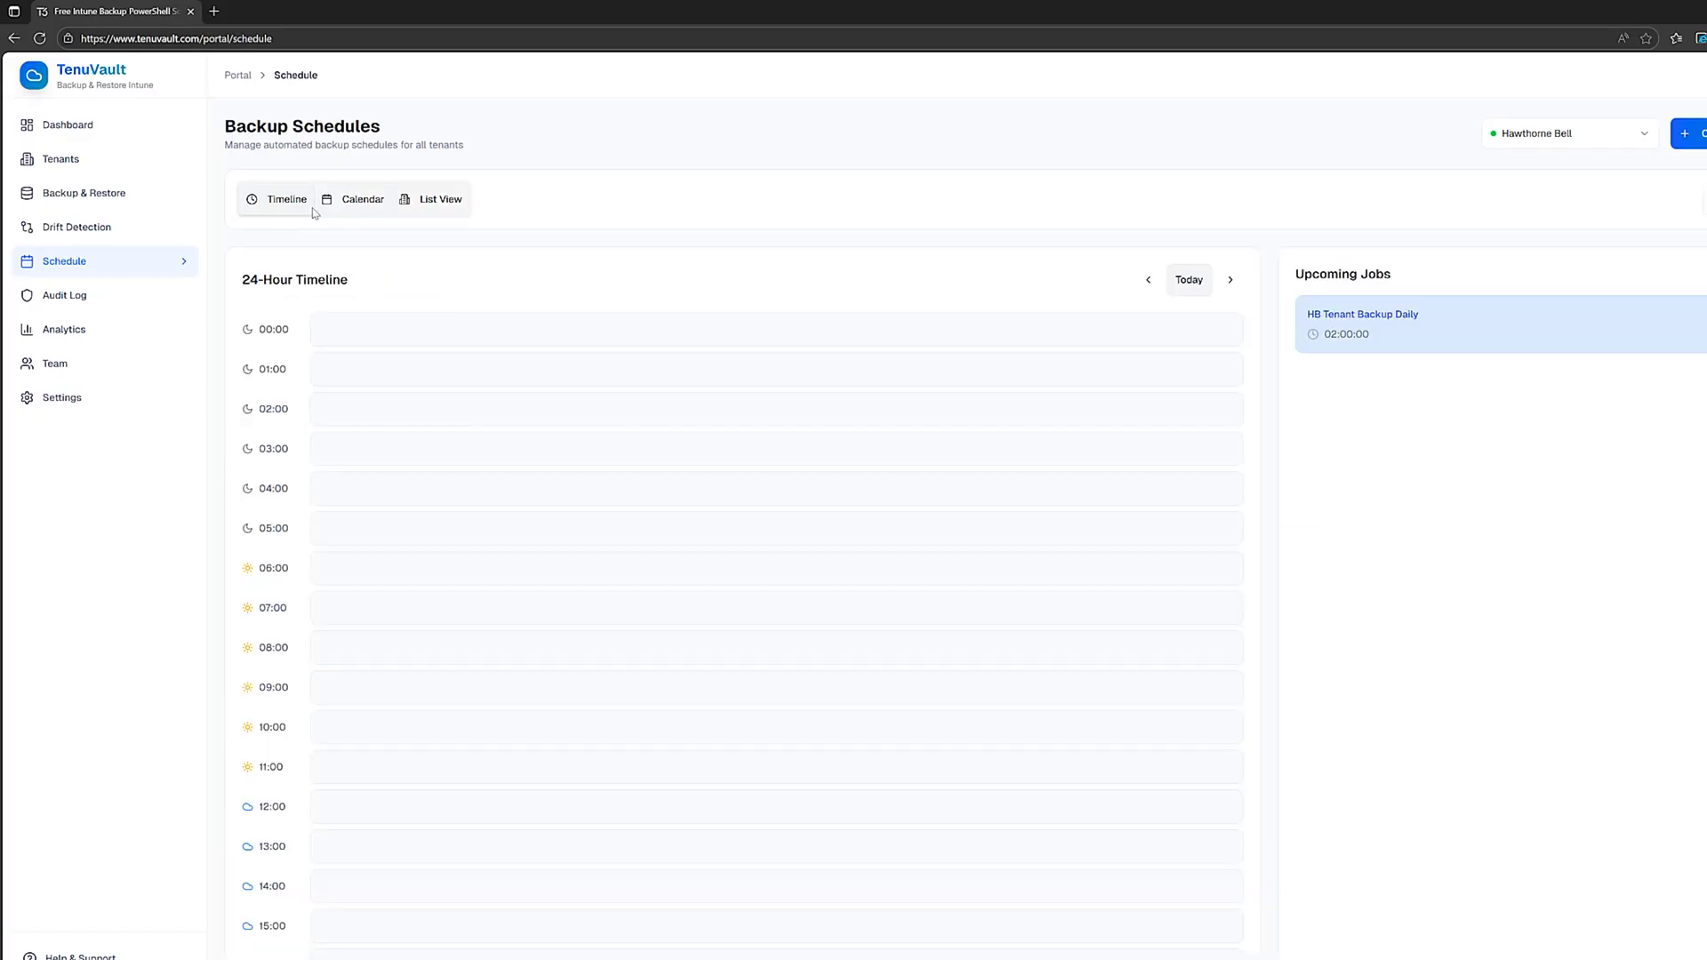
pyautogui.click(448, 203)
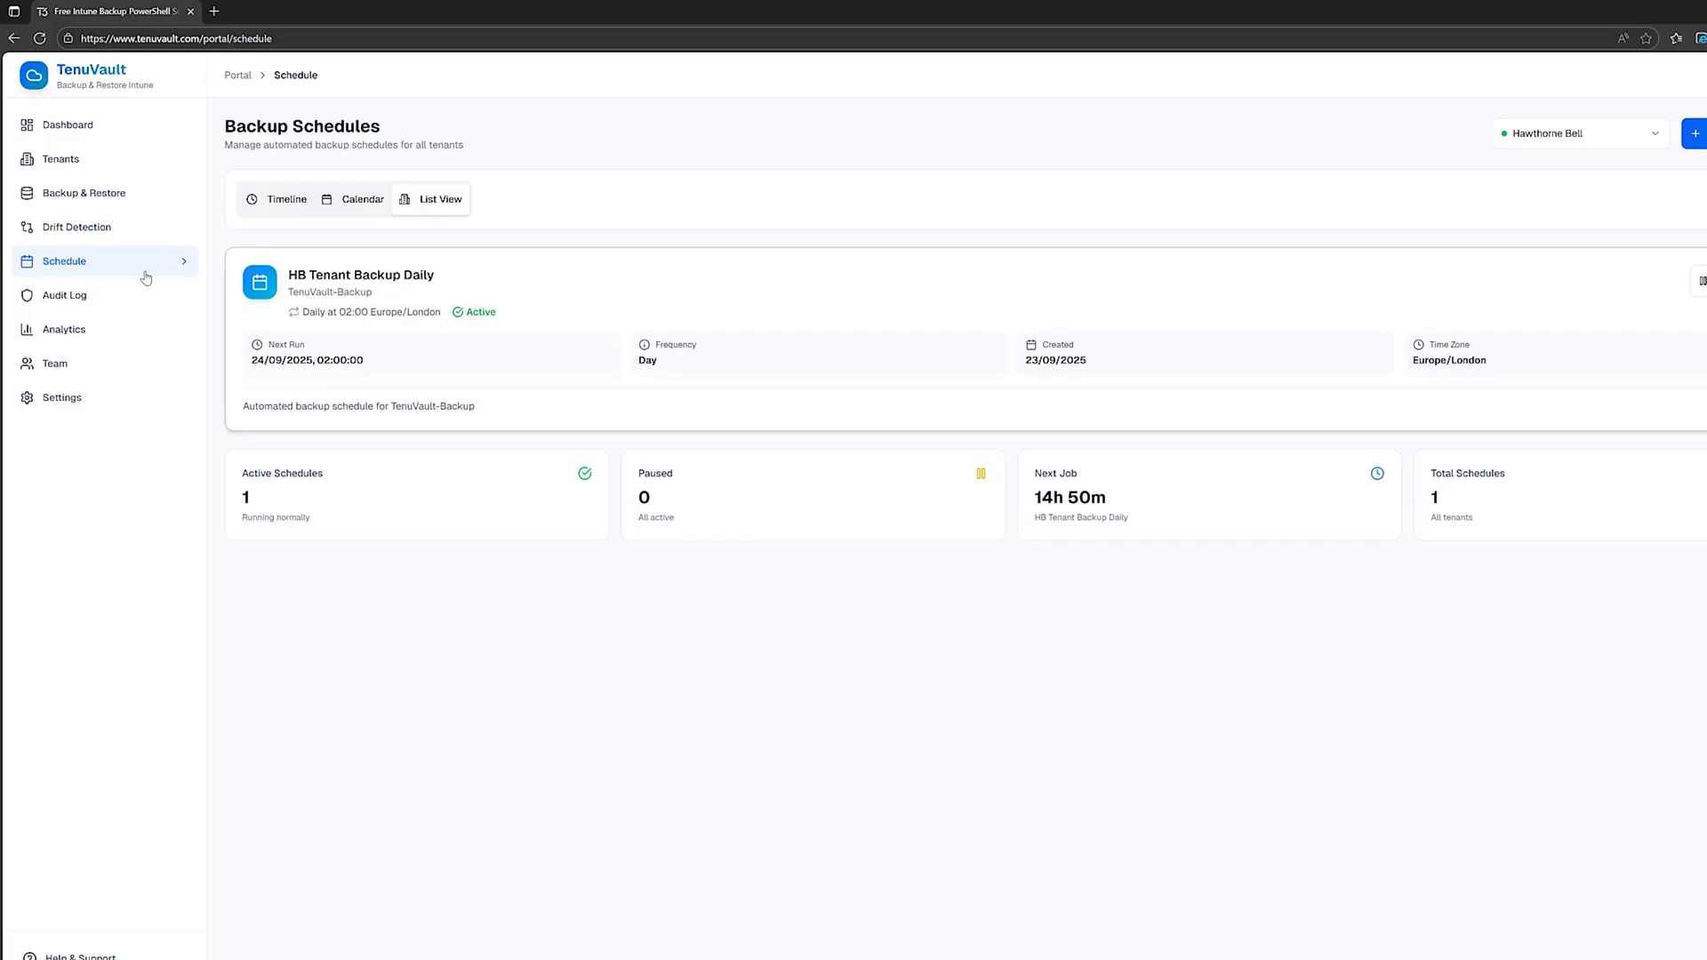
# - Look through the Audit Log, then go back to the Dashboard overview
pyautogui.click(94, 296)
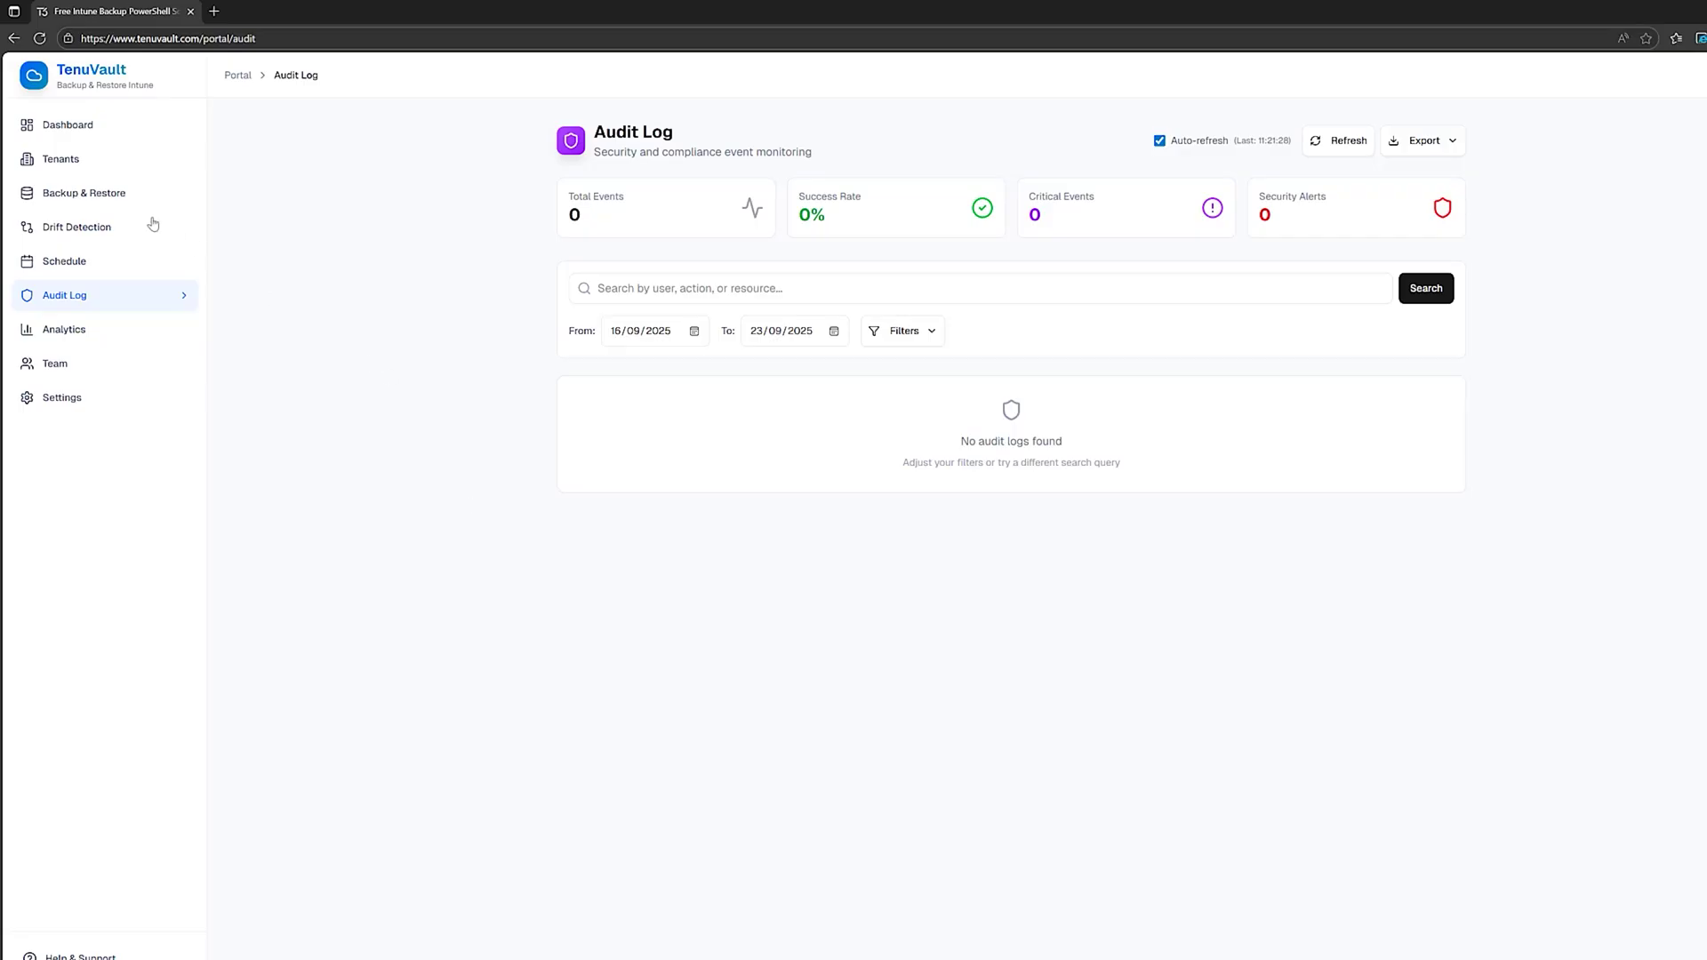
pyautogui.click(82, 125)
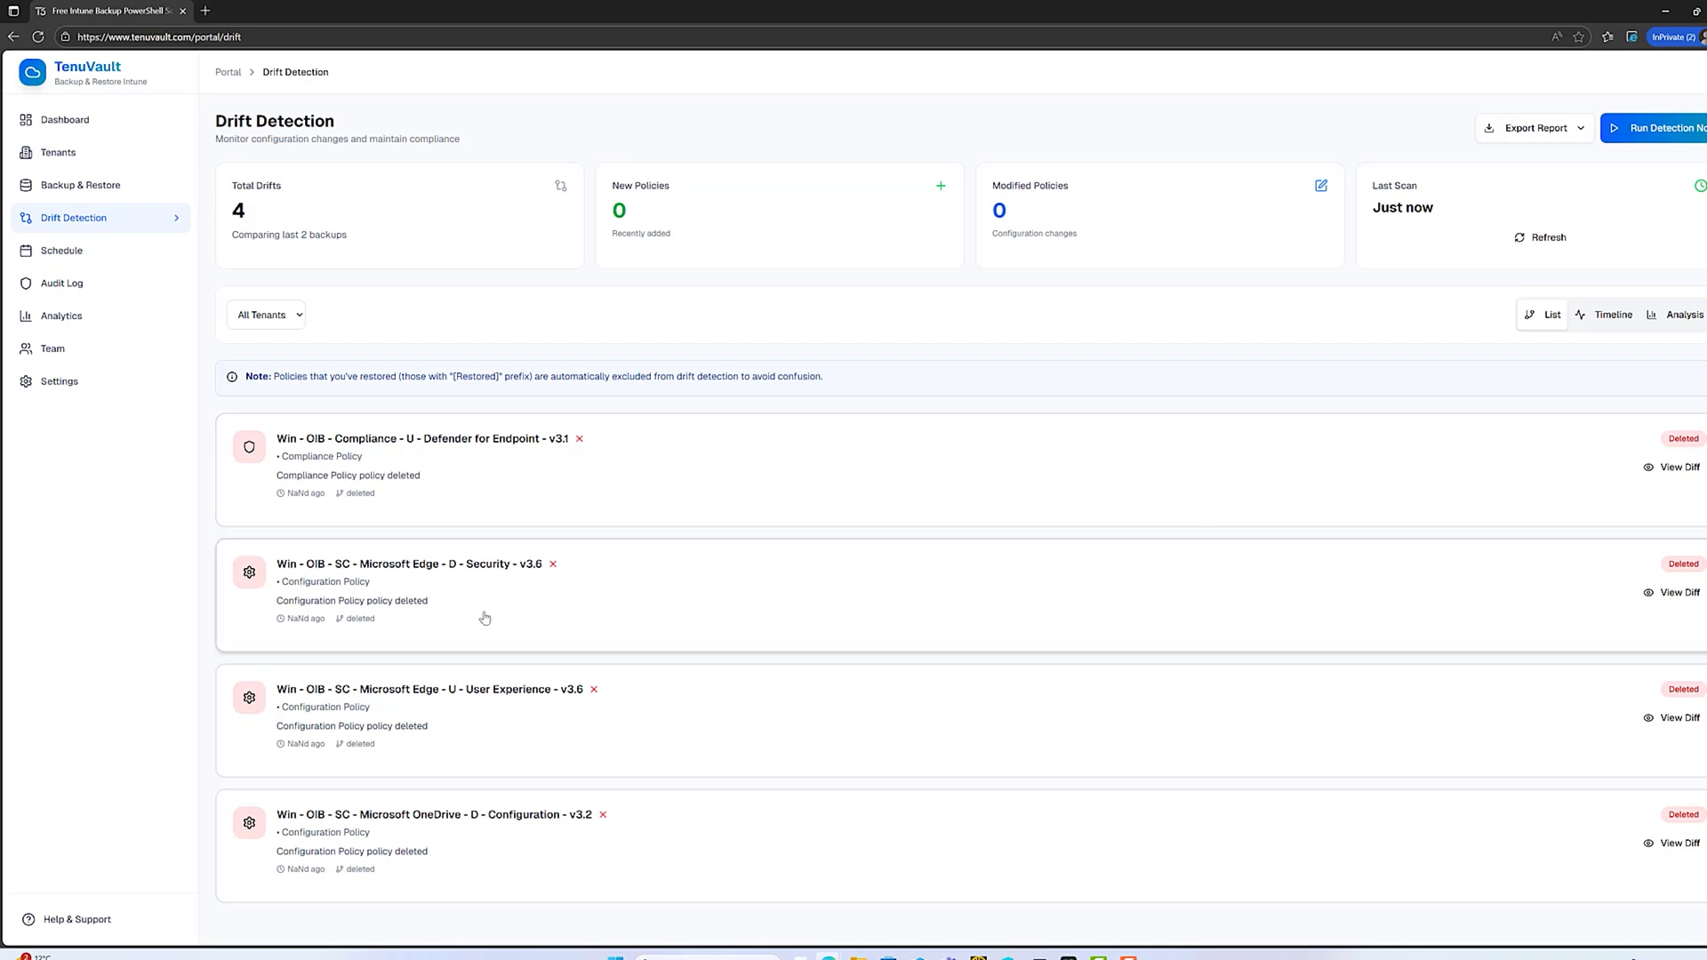
# - Restore the deleted Microsoft Edge security v3.6 policy into Intune and dismiss the success message
pyautogui.click(1672, 593)
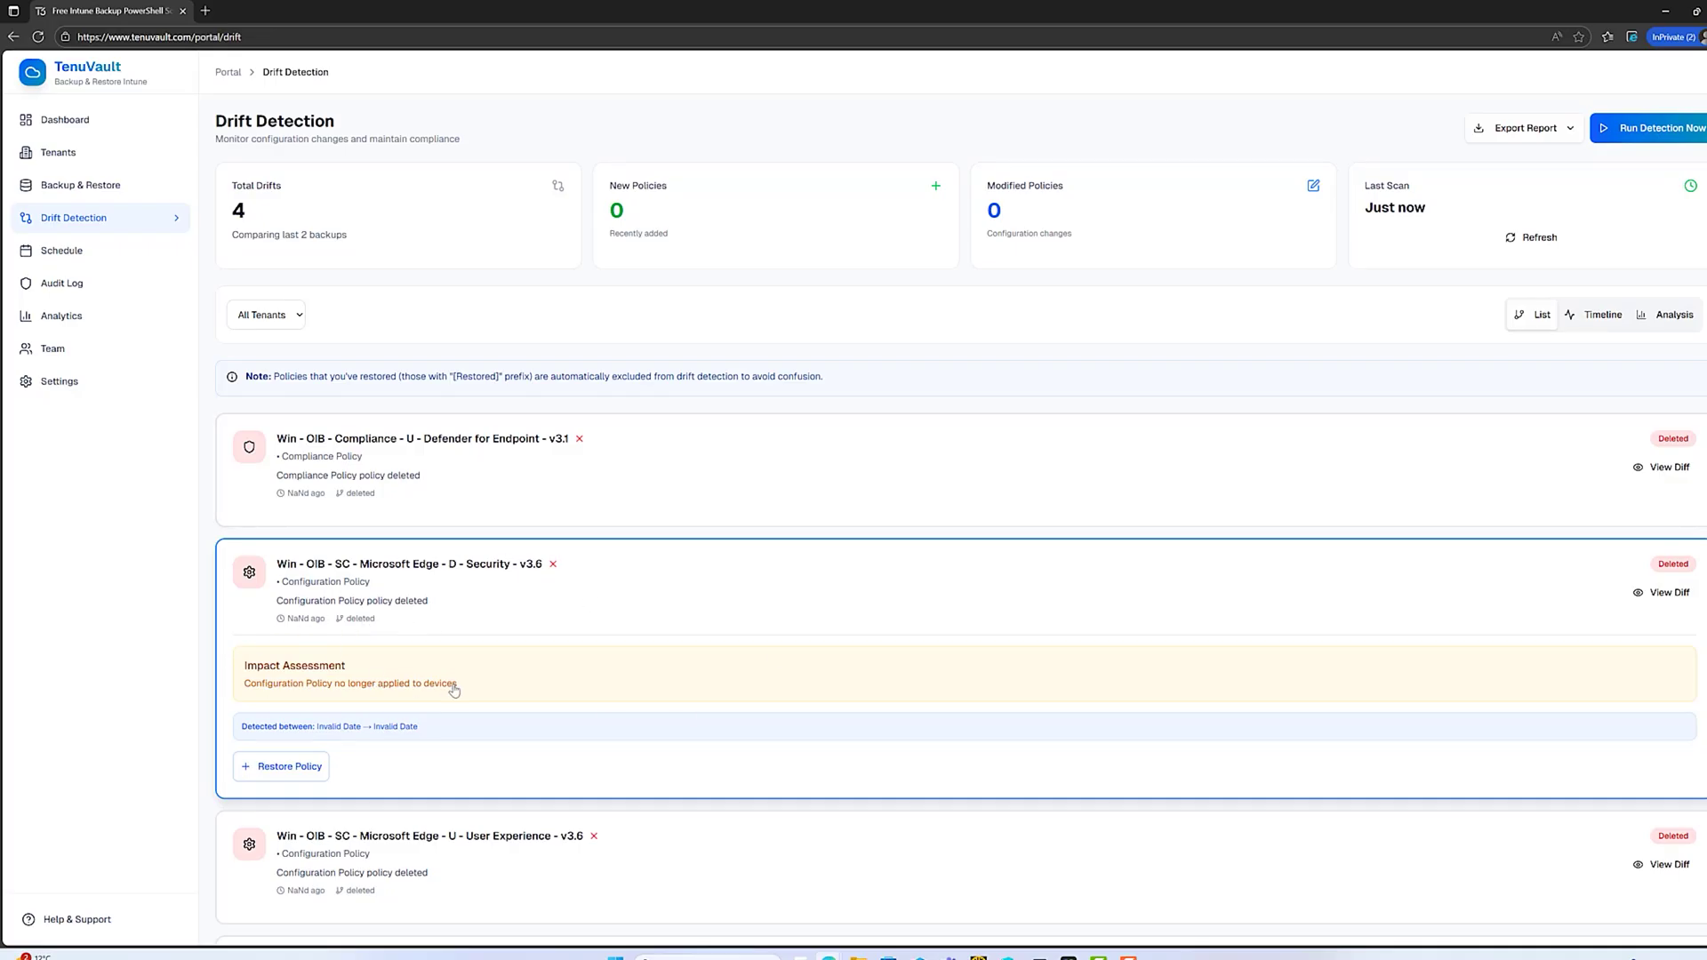
pyautogui.click(324, 770)
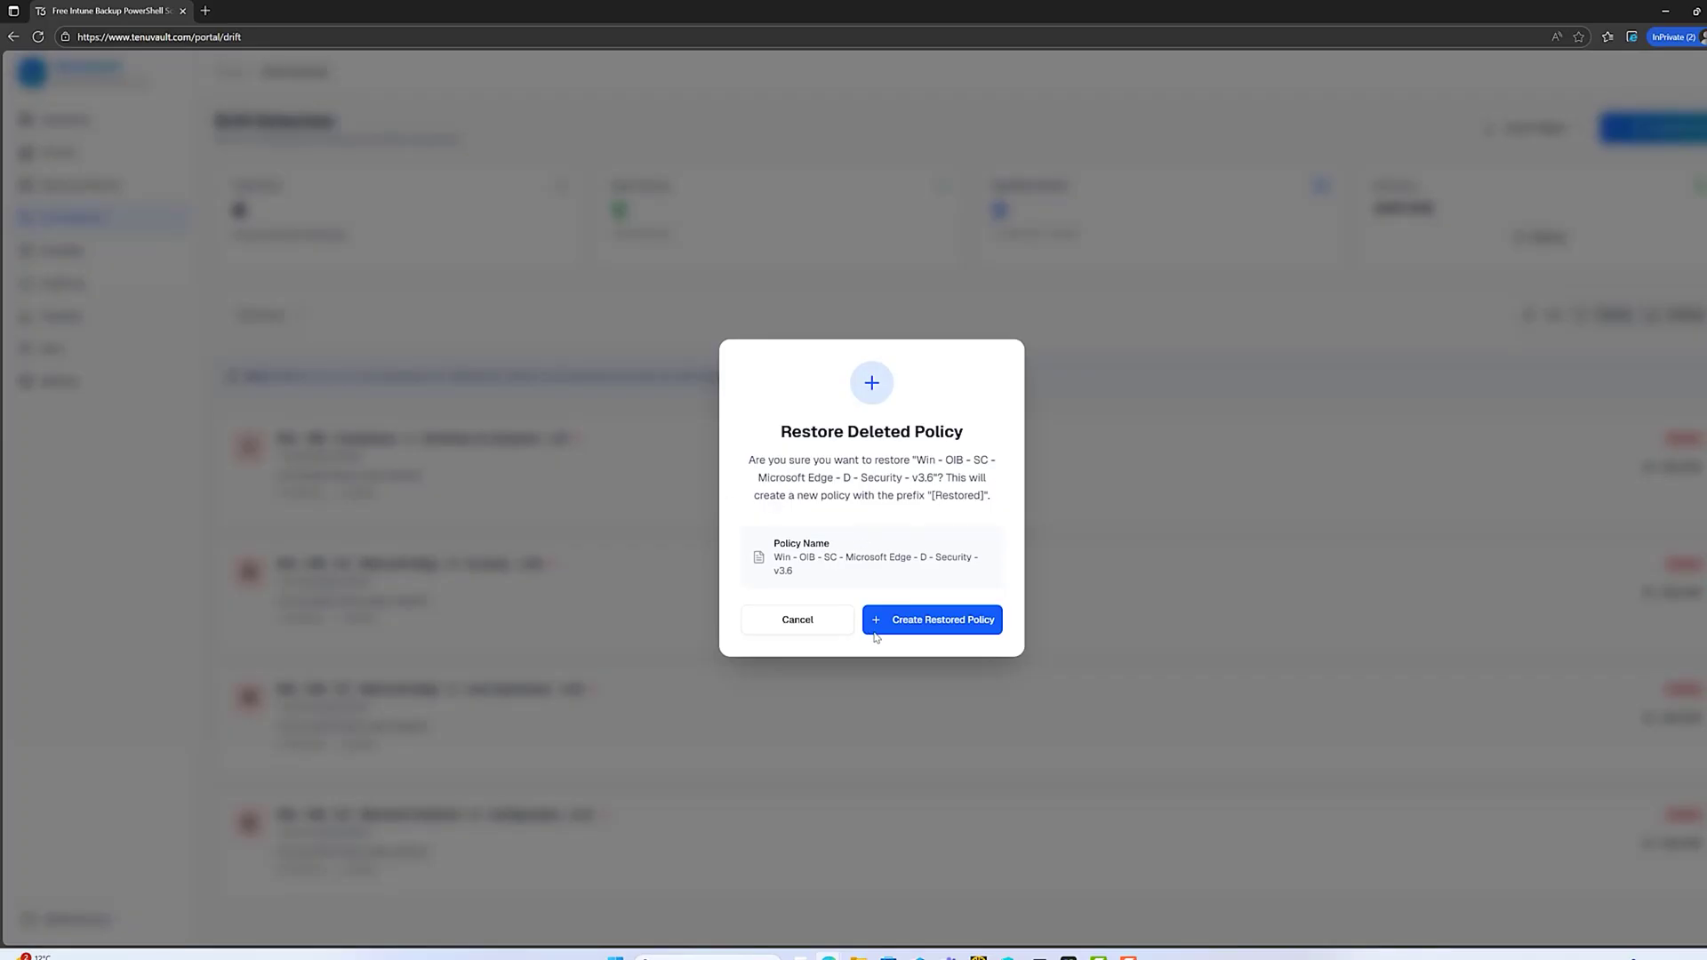
pyautogui.click(940, 621)
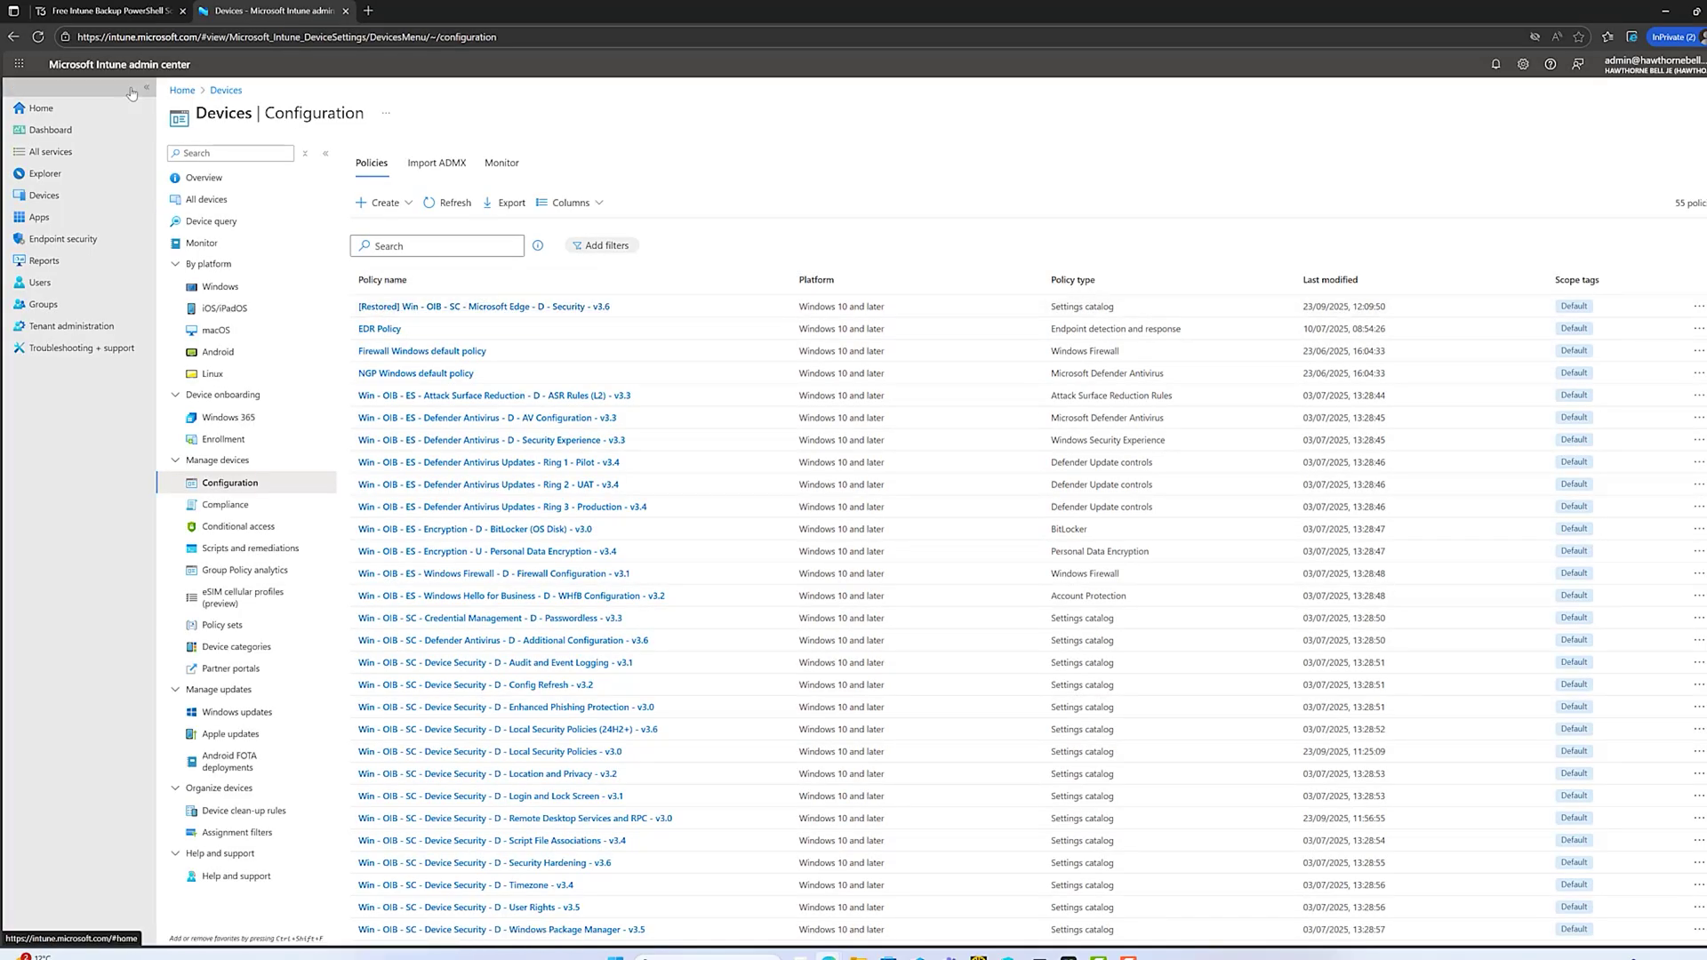
pyautogui.click(107, 11)
pyautogui.click(930, 708)
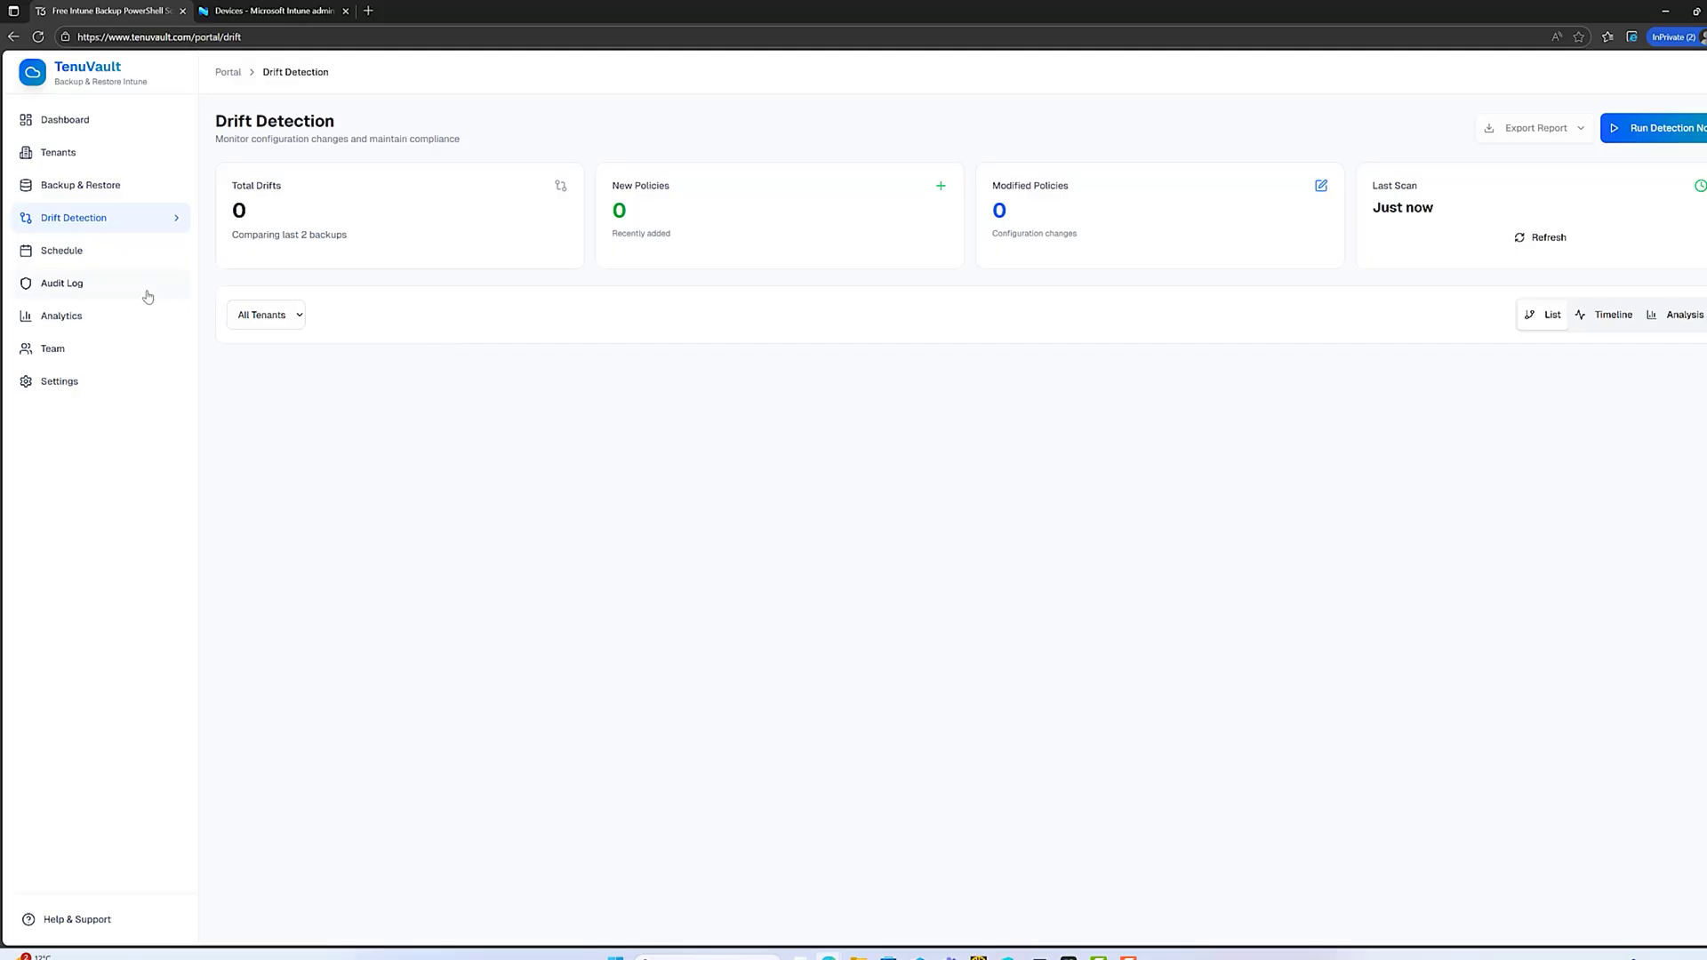
# - Check the Audit Log for the policy revert and latest drift scan, then return to the Dashboard
pyautogui.click(93, 285)
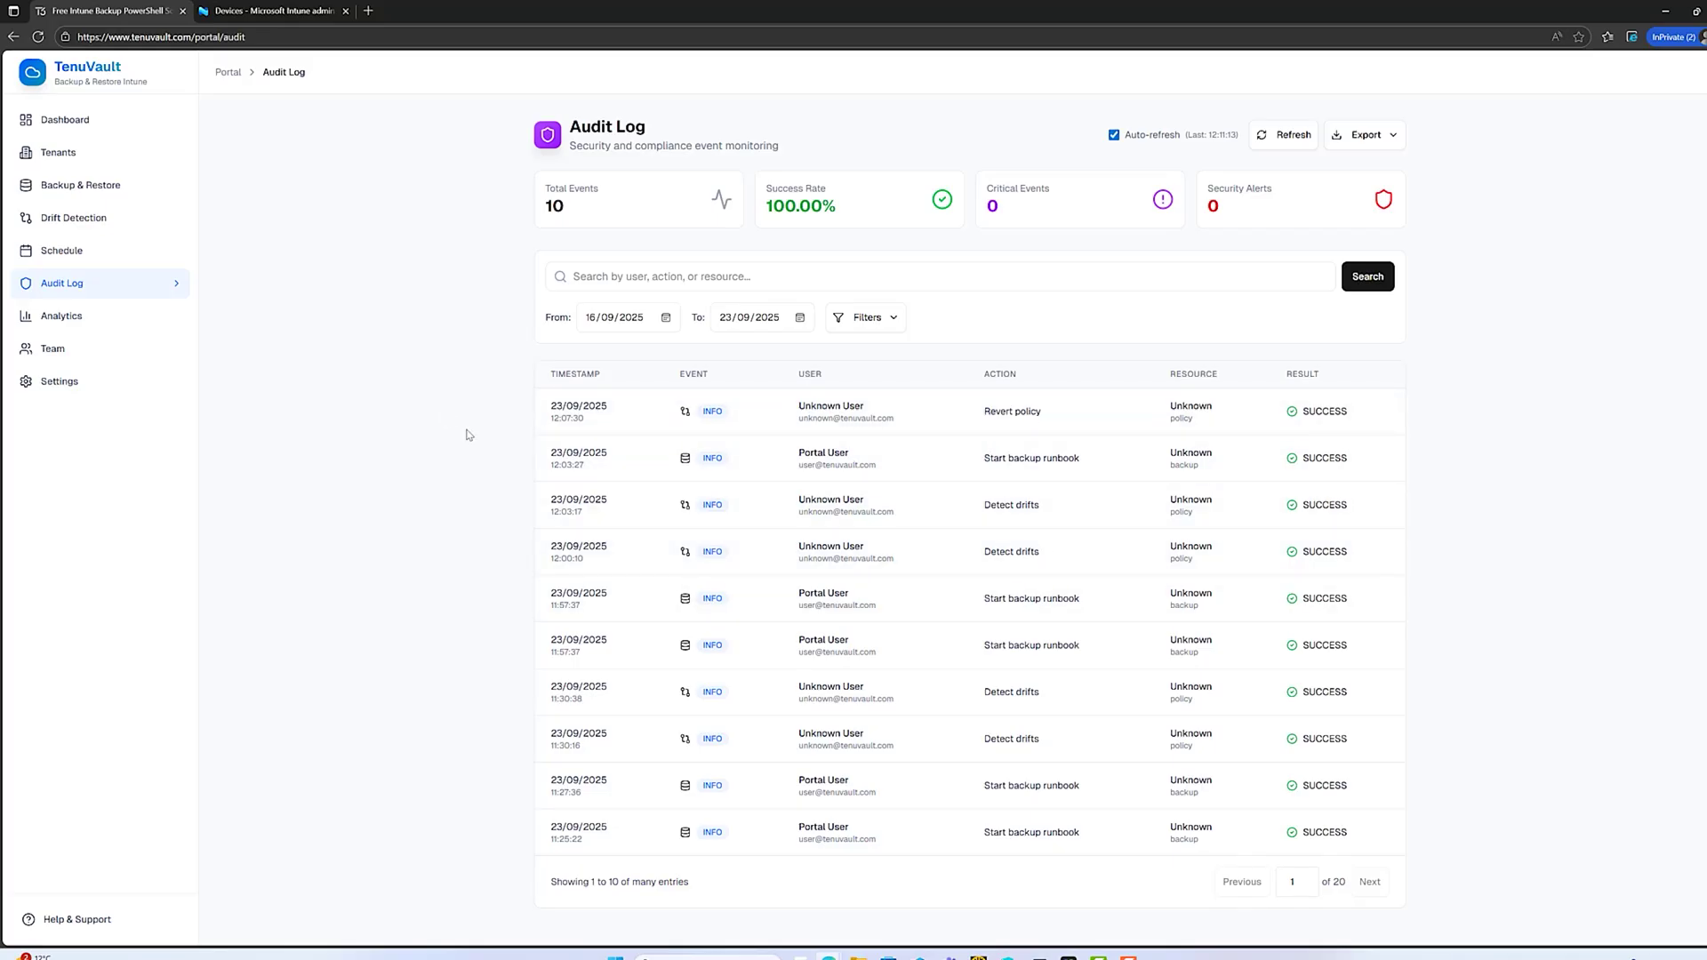
pyautogui.click(65, 121)
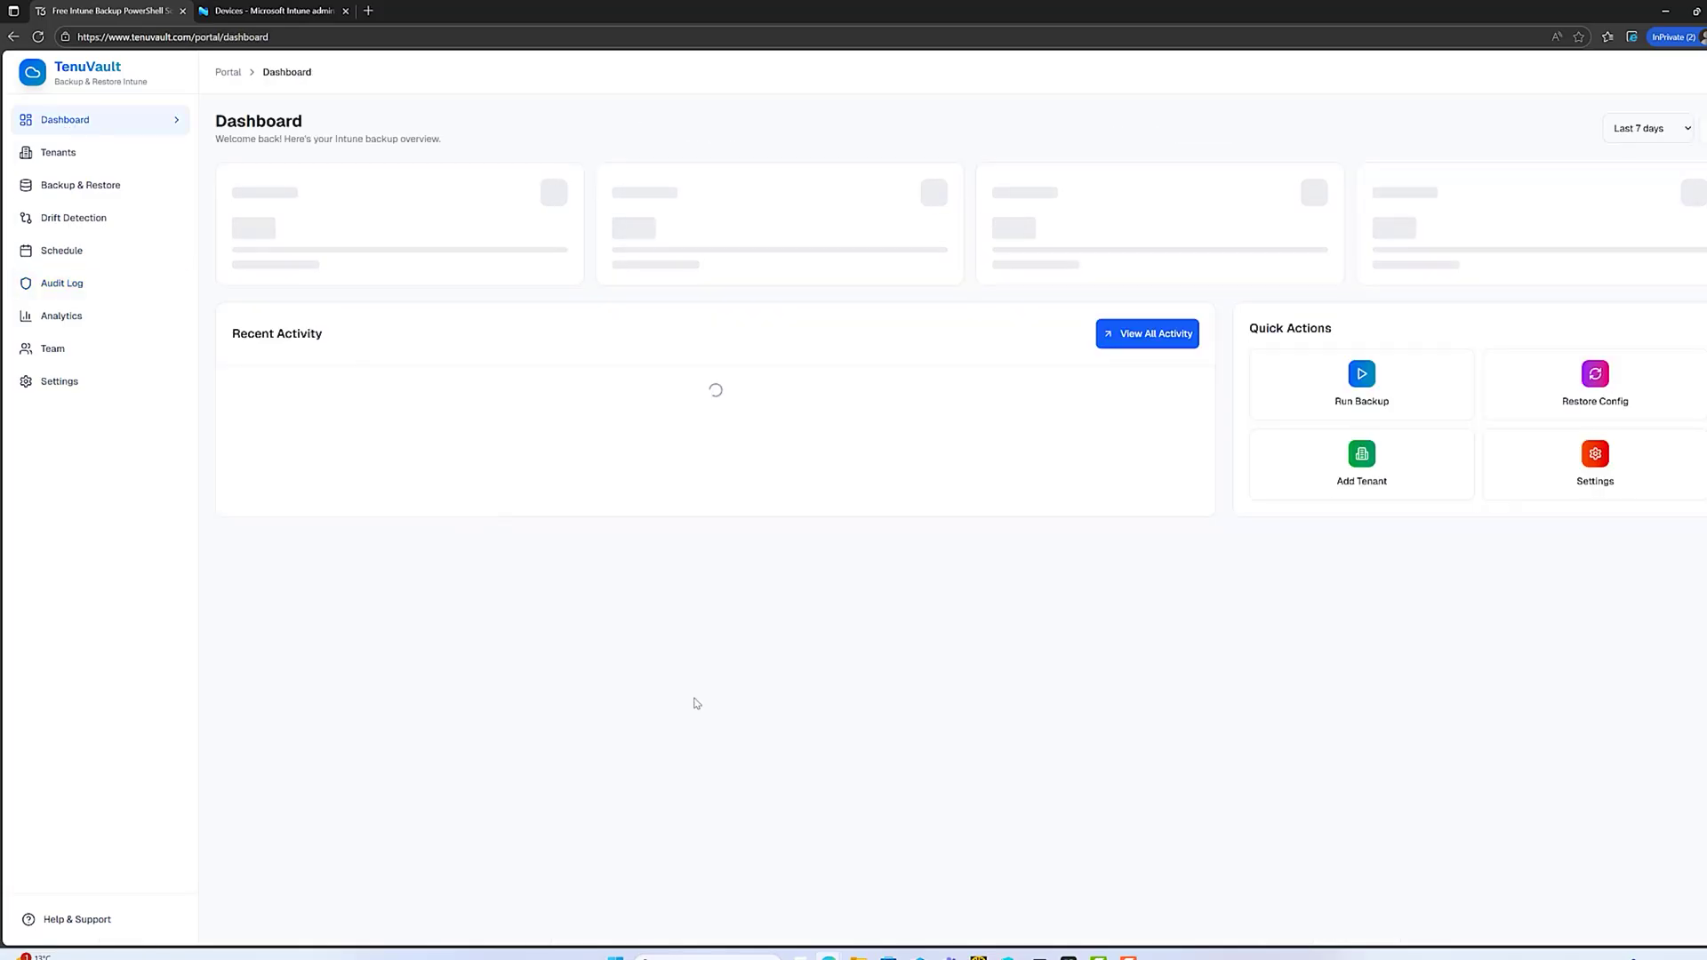